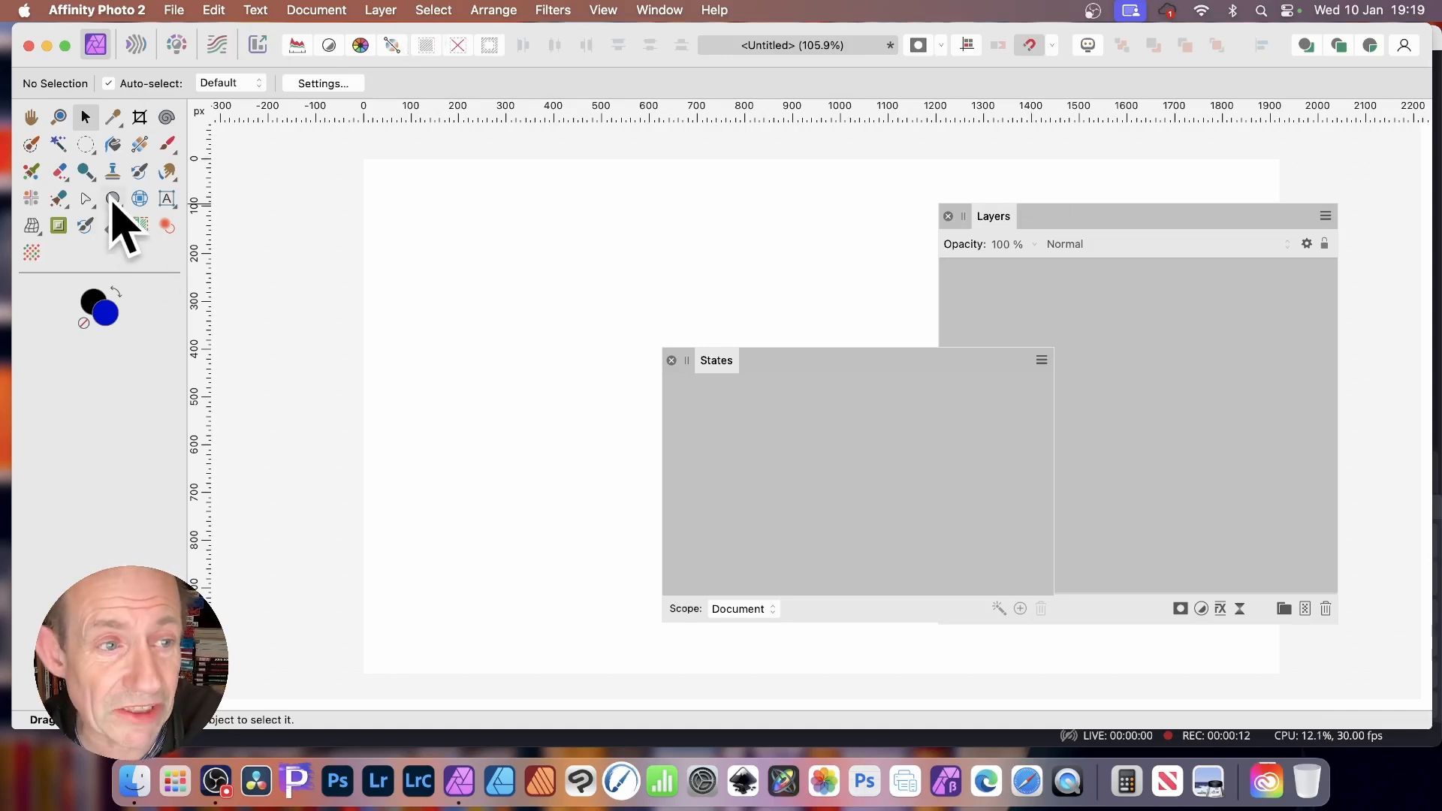
# - Draw a blue circle about 480 px across in the upper left area of the canvas
pyautogui.click(113, 199)
pyautogui.moveTo(426, 206); pyautogui.dragTo(655, 434)
# - Draw a tall rectangle about 360 × 640 px beside the circle and fill it with light cyan, RGB 112, 255, 244
pyautogui.click(117, 203)
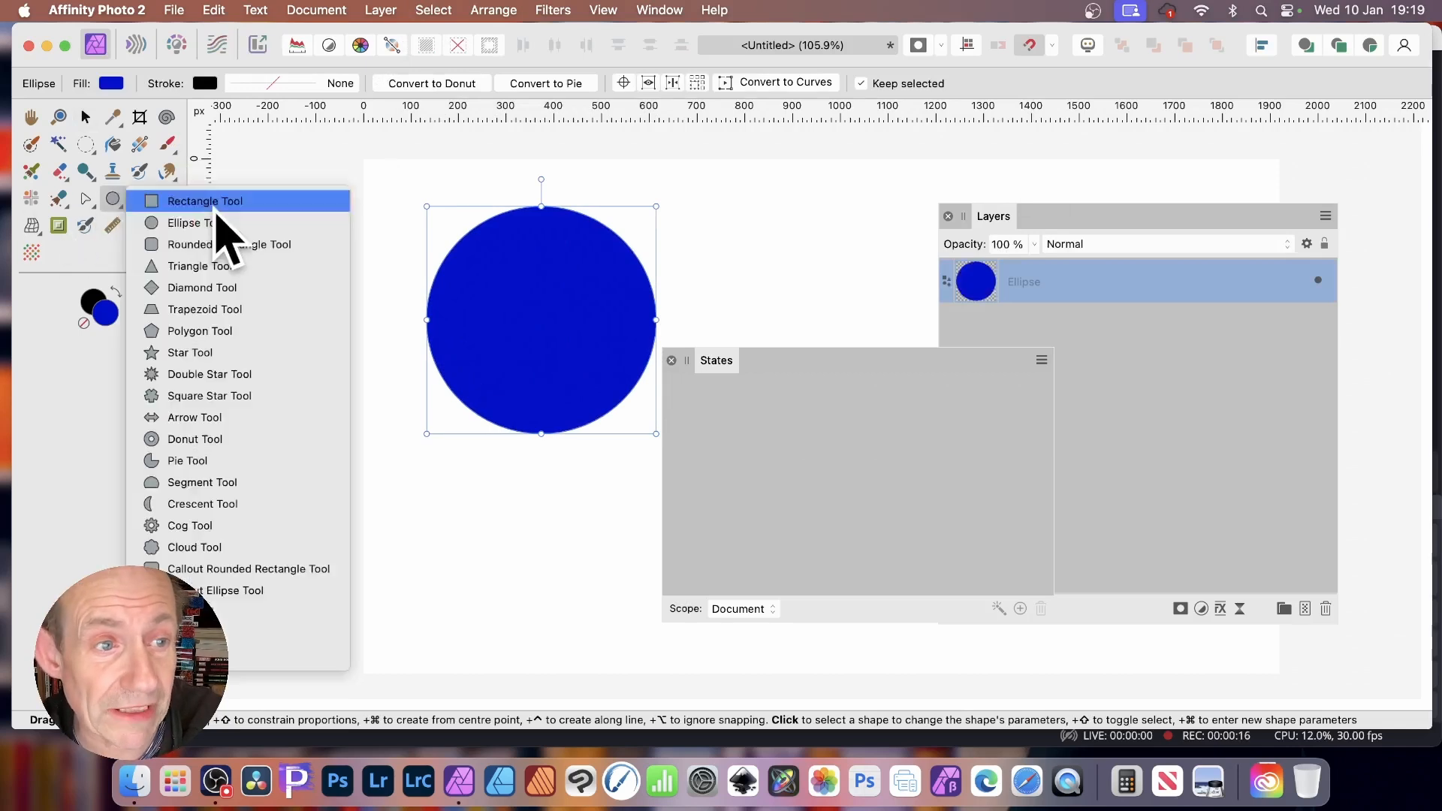
pyautogui.click(217, 200)
pyautogui.moveTo(702, 198); pyautogui.dragTo(873, 507)
pyautogui.click(129, 83)
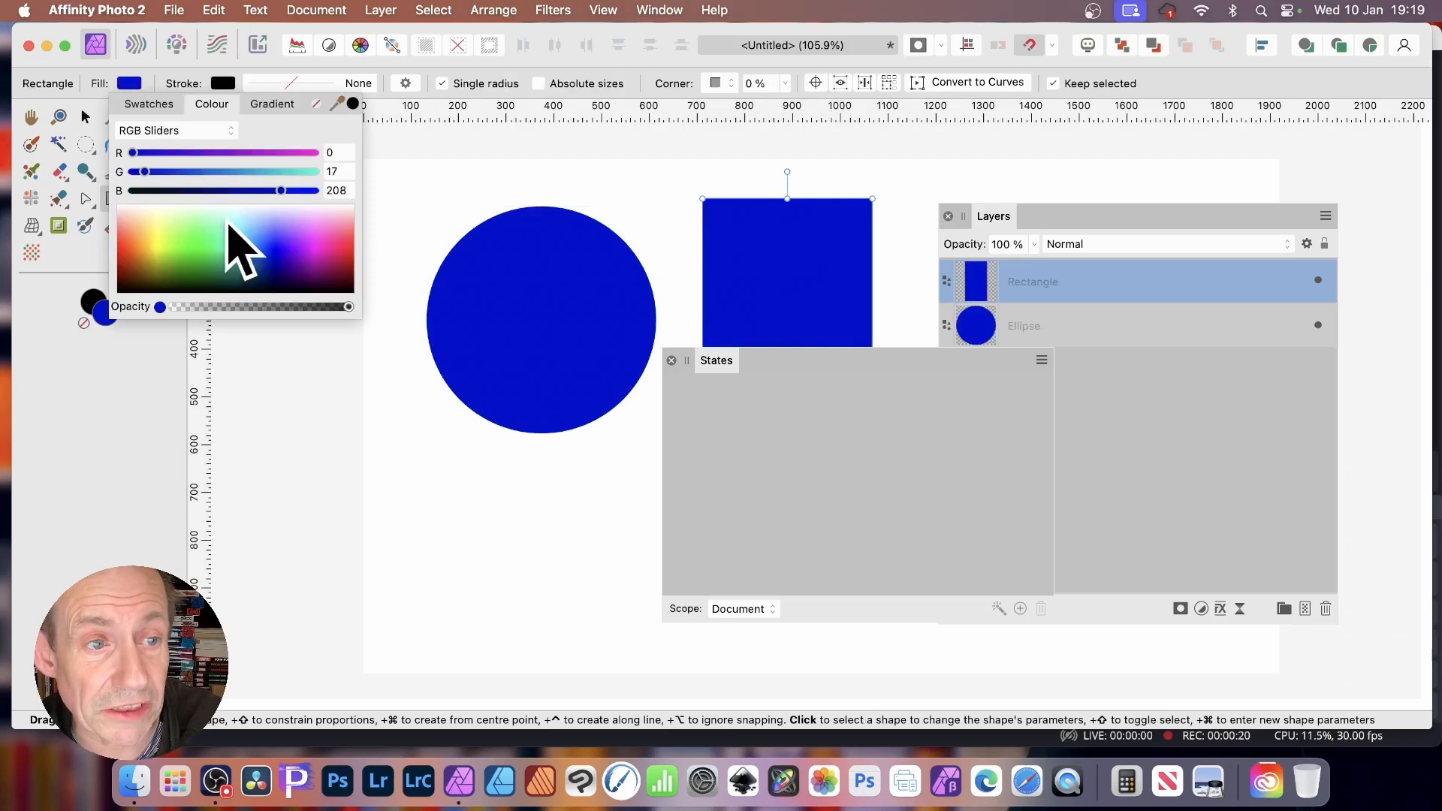
pyautogui.click(239, 248)
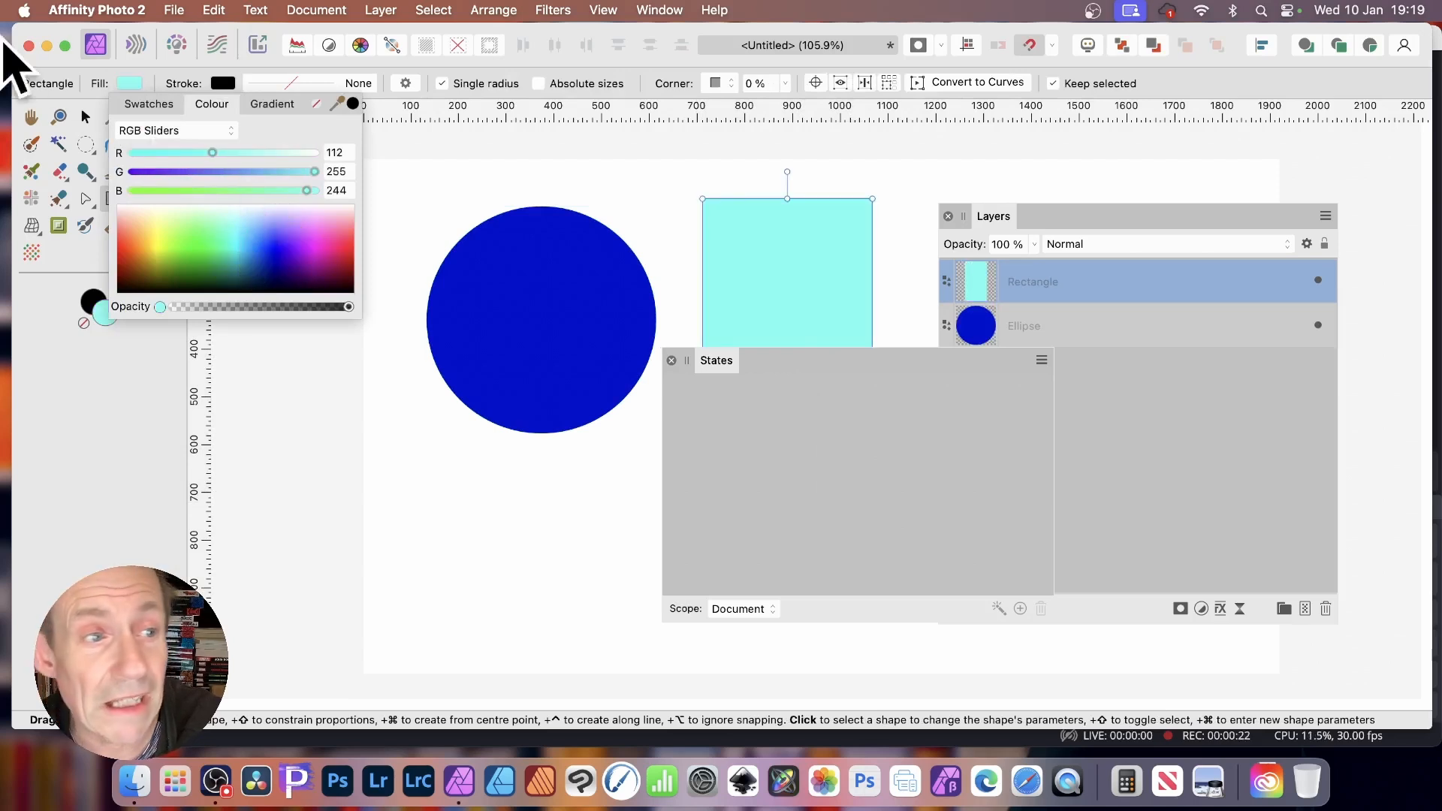
# - Add the red art text JUMPER in 81.4 pt Arial across the circle and the rectangle
pyautogui.click(168, 199)
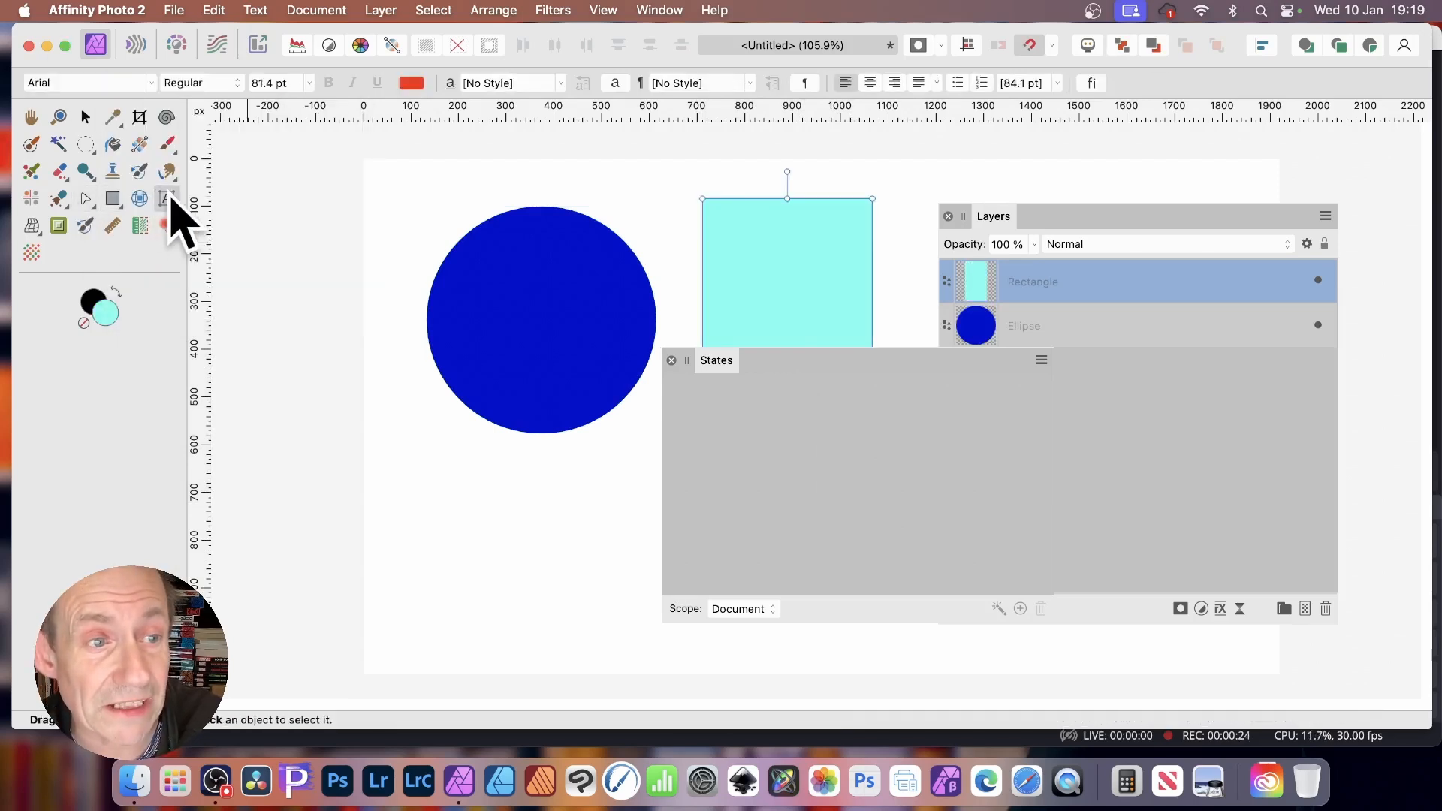
pyautogui.click(556, 296)
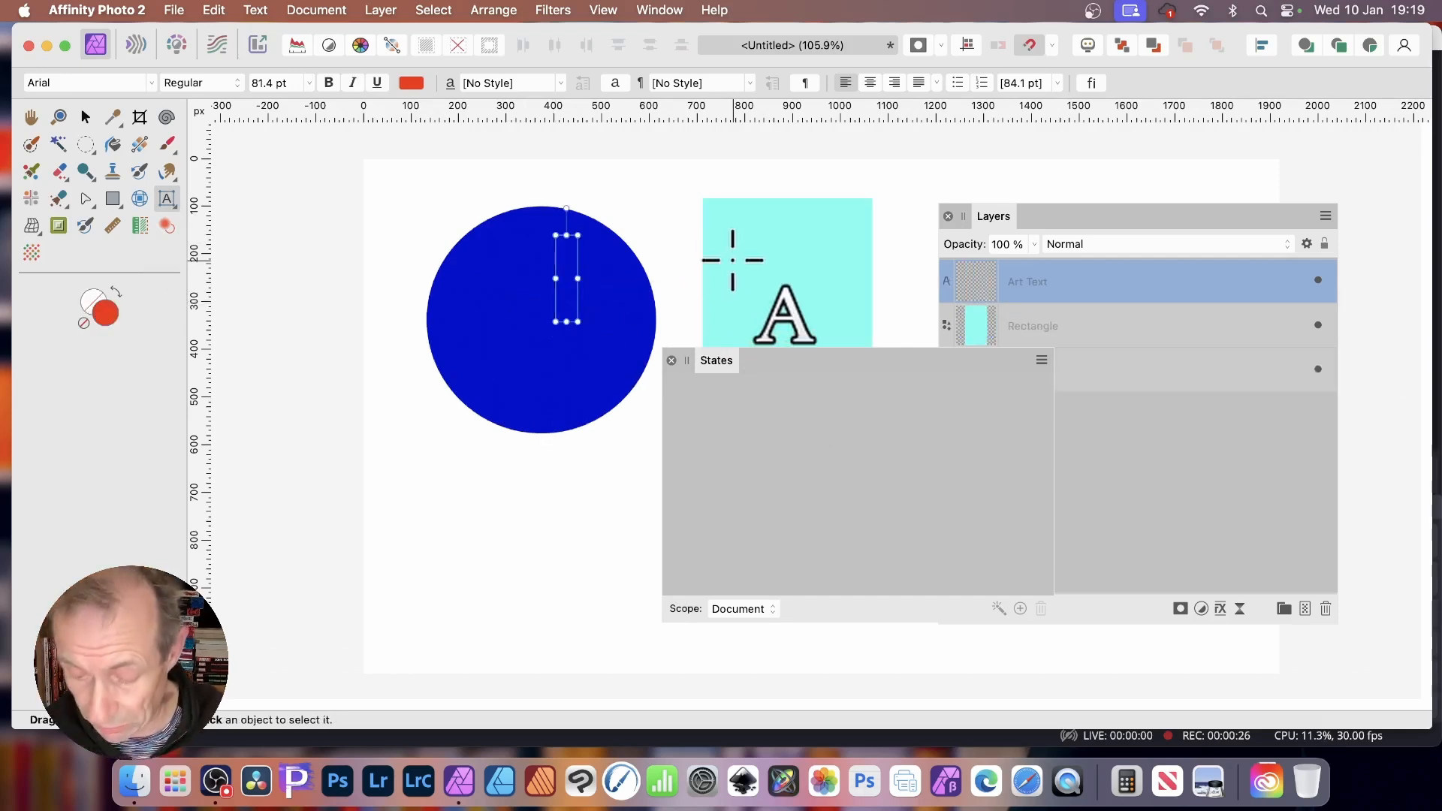
pyautogui.write('JUMPER')
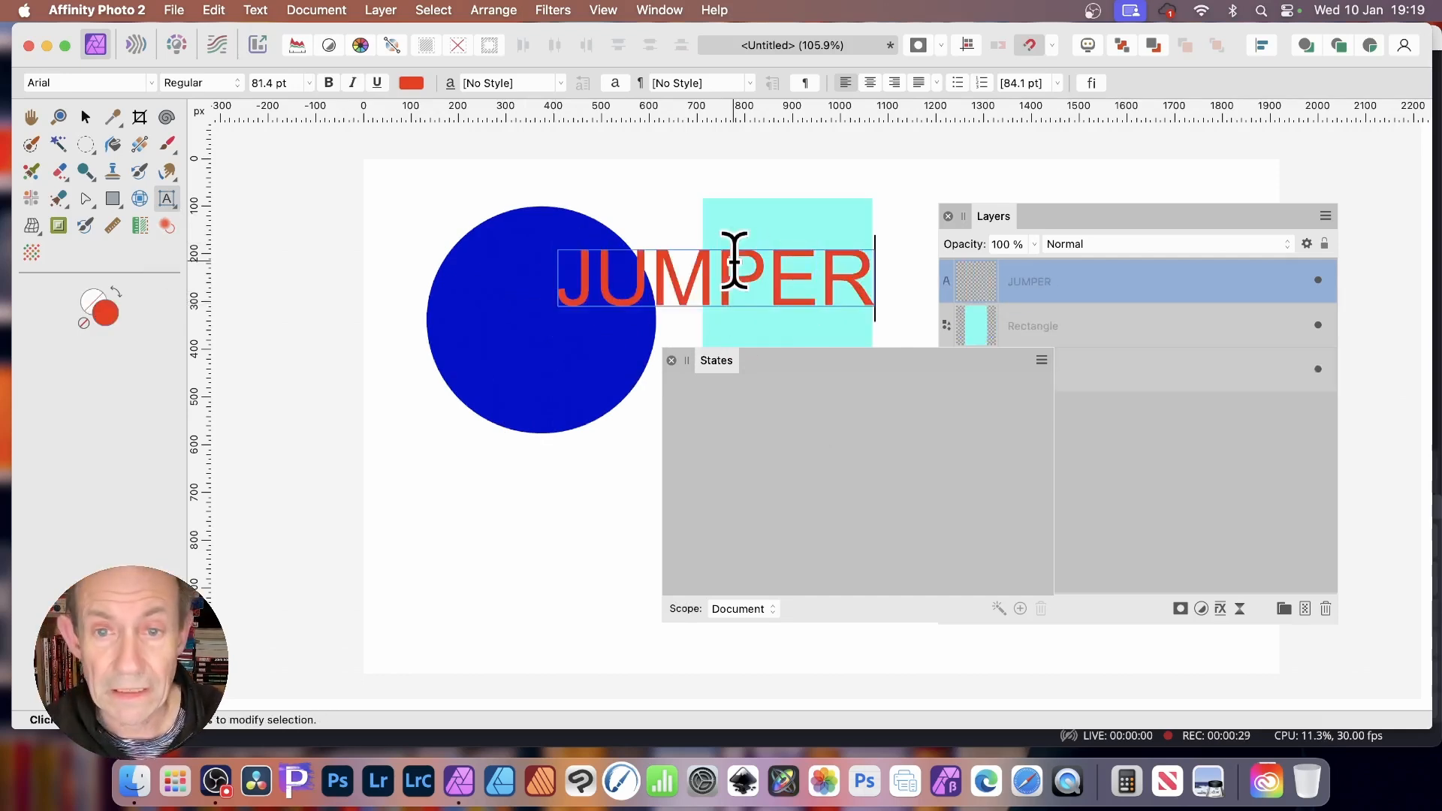
pyautogui.click(84, 116)
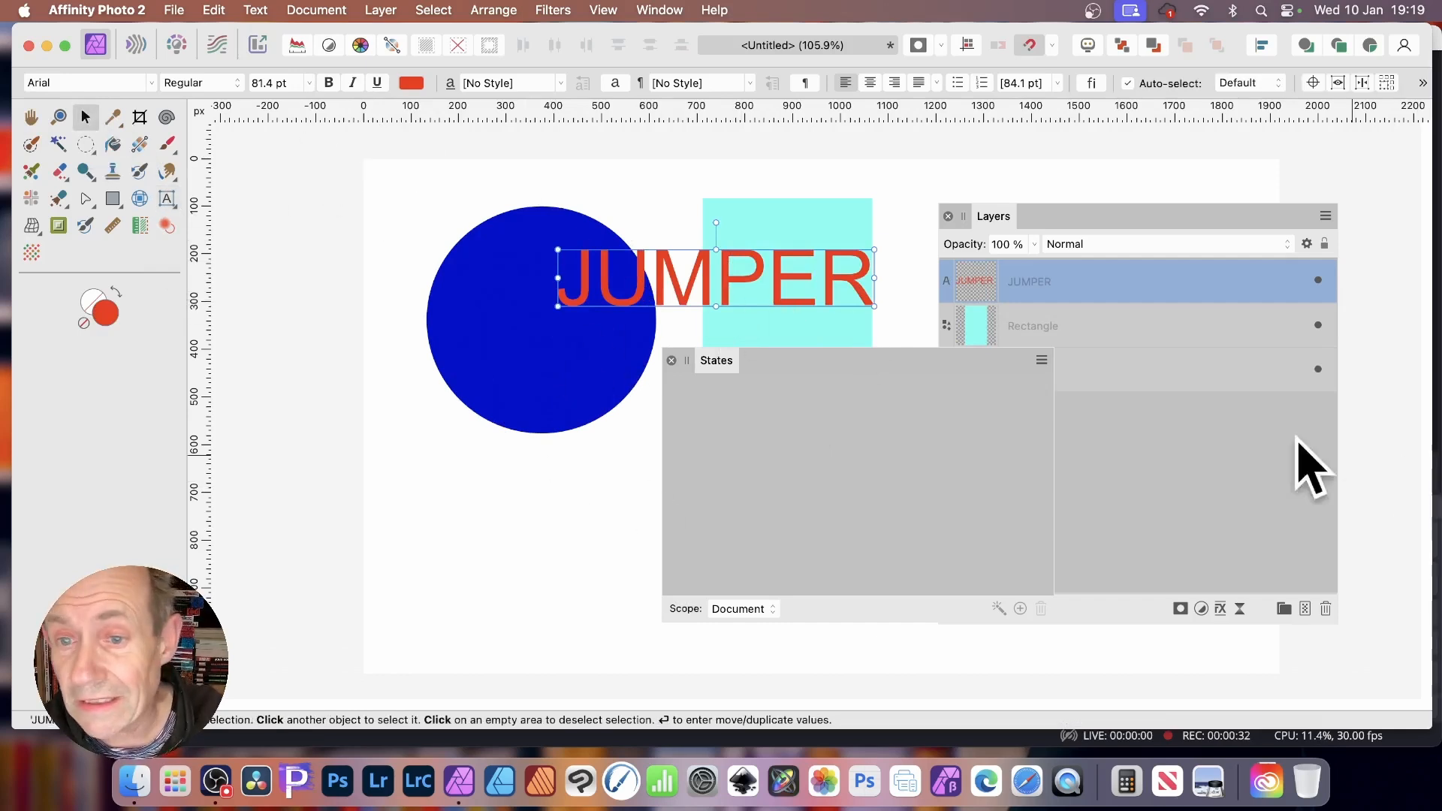
# - Group the JUMPER text, rectangle and ellipse layers, and duplicate the group
pyautogui.click(1110, 295)
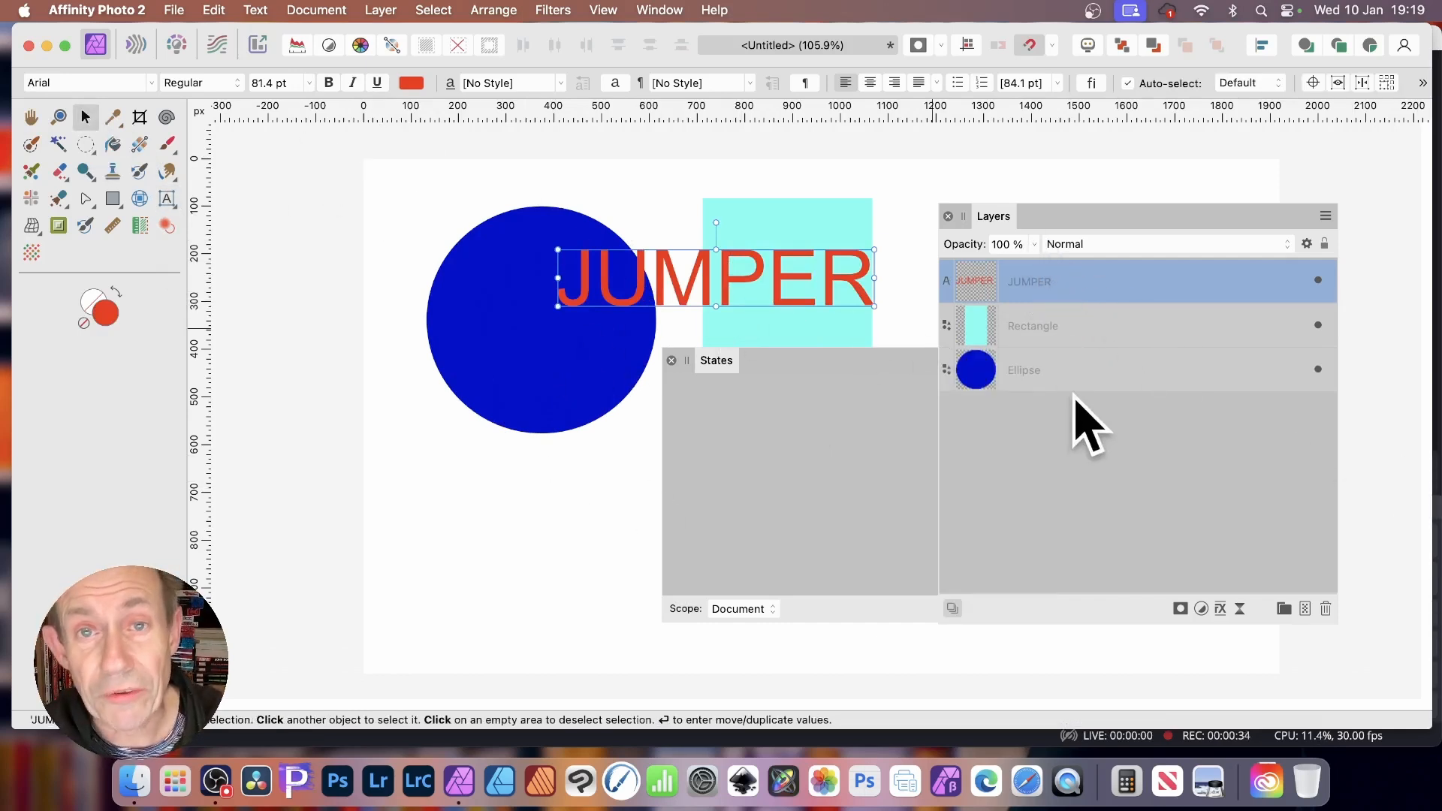
pyautogui.keyDown('shift'); pyautogui.click(1066, 375); pyautogui.keyUp('shift')
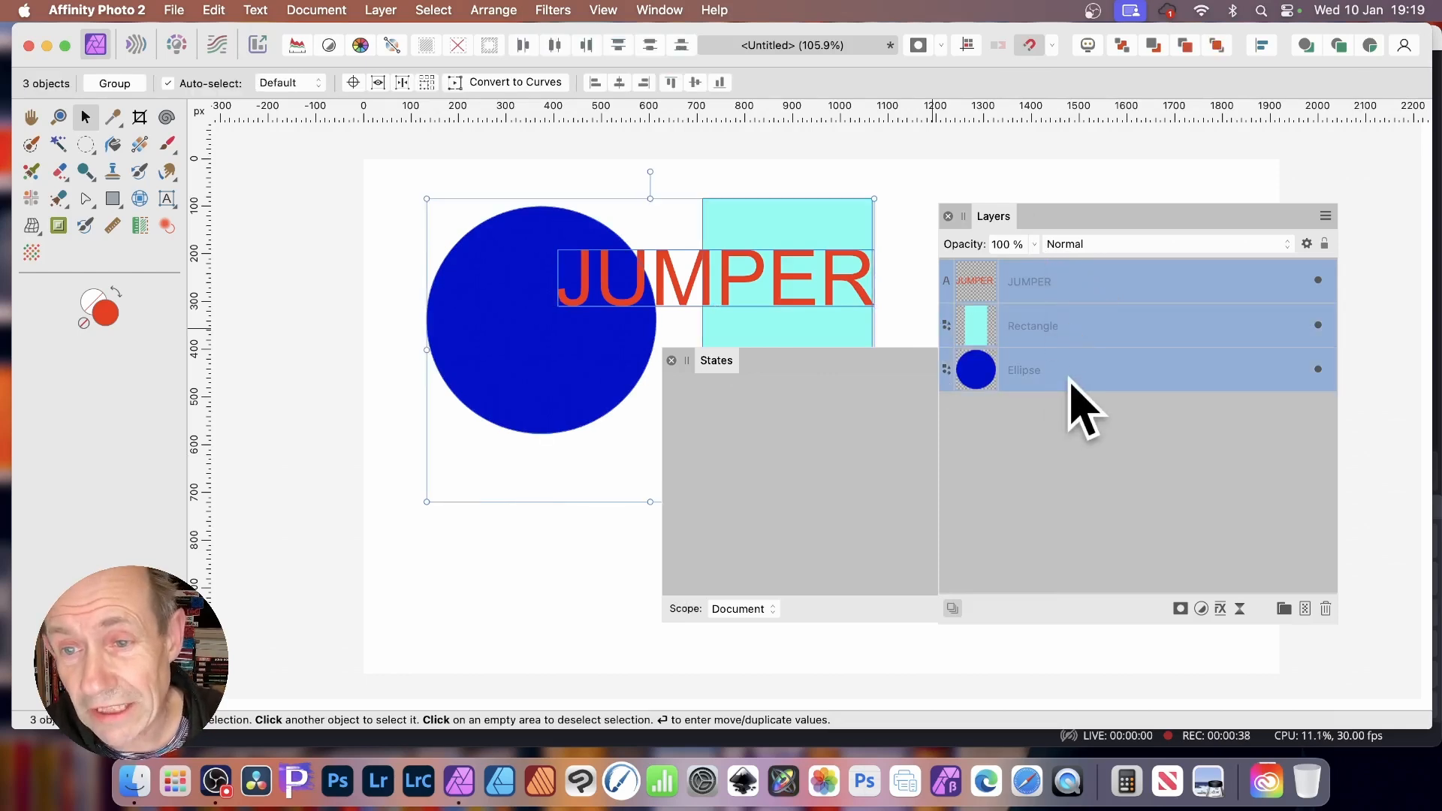
pyautogui.rightClick(1080, 279)
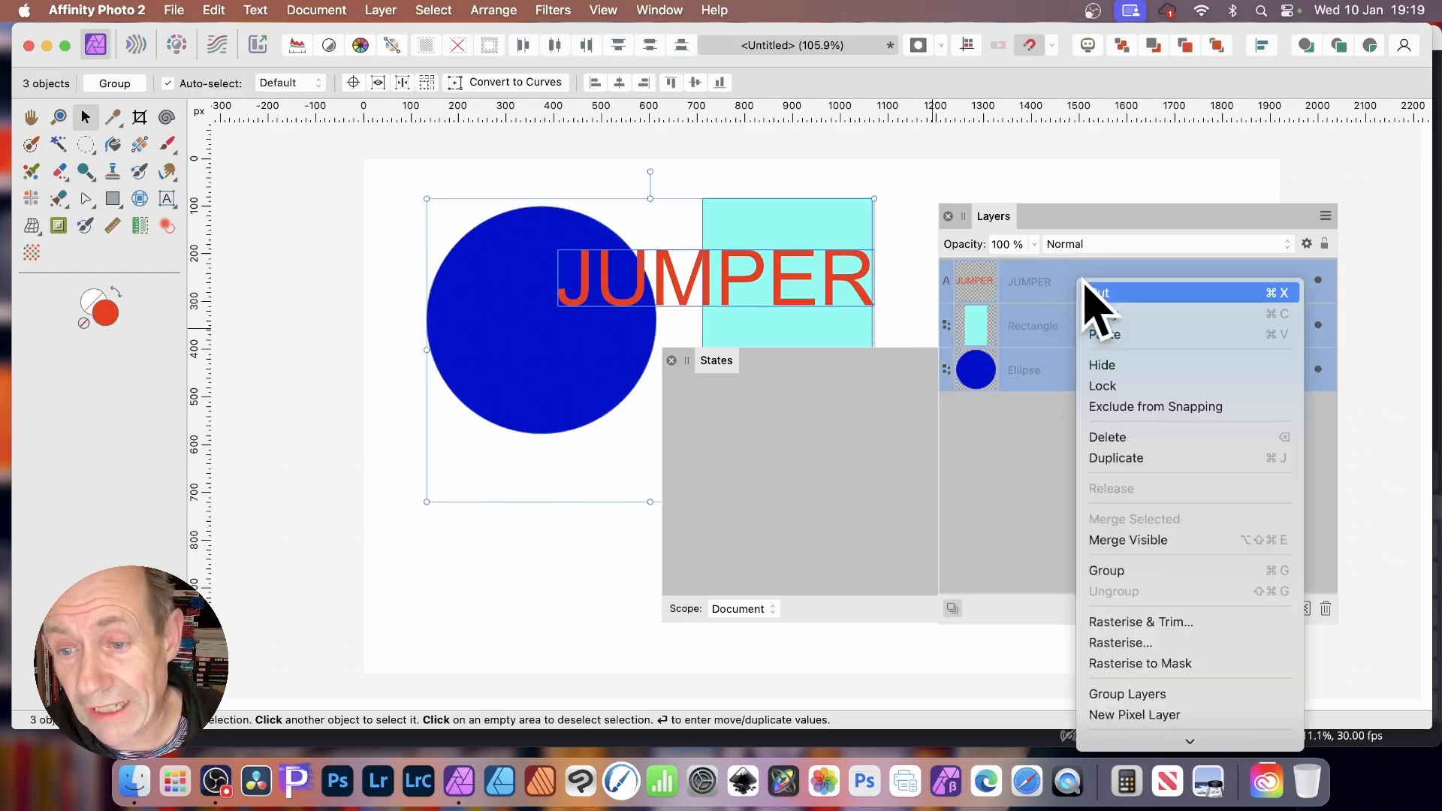
pyautogui.click(1141, 572)
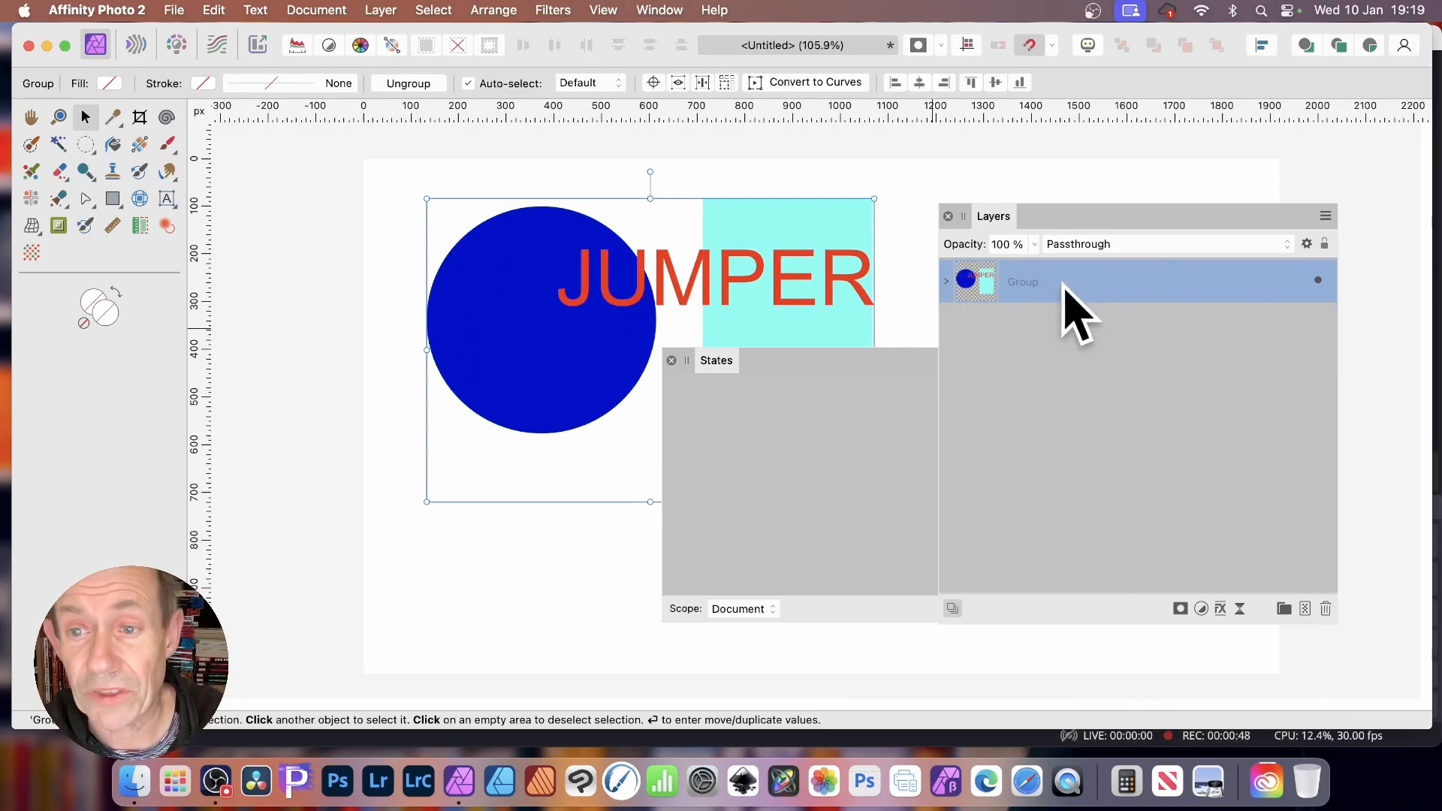
pyautogui.rightClick(1065, 284)
pyautogui.click(1117, 513)
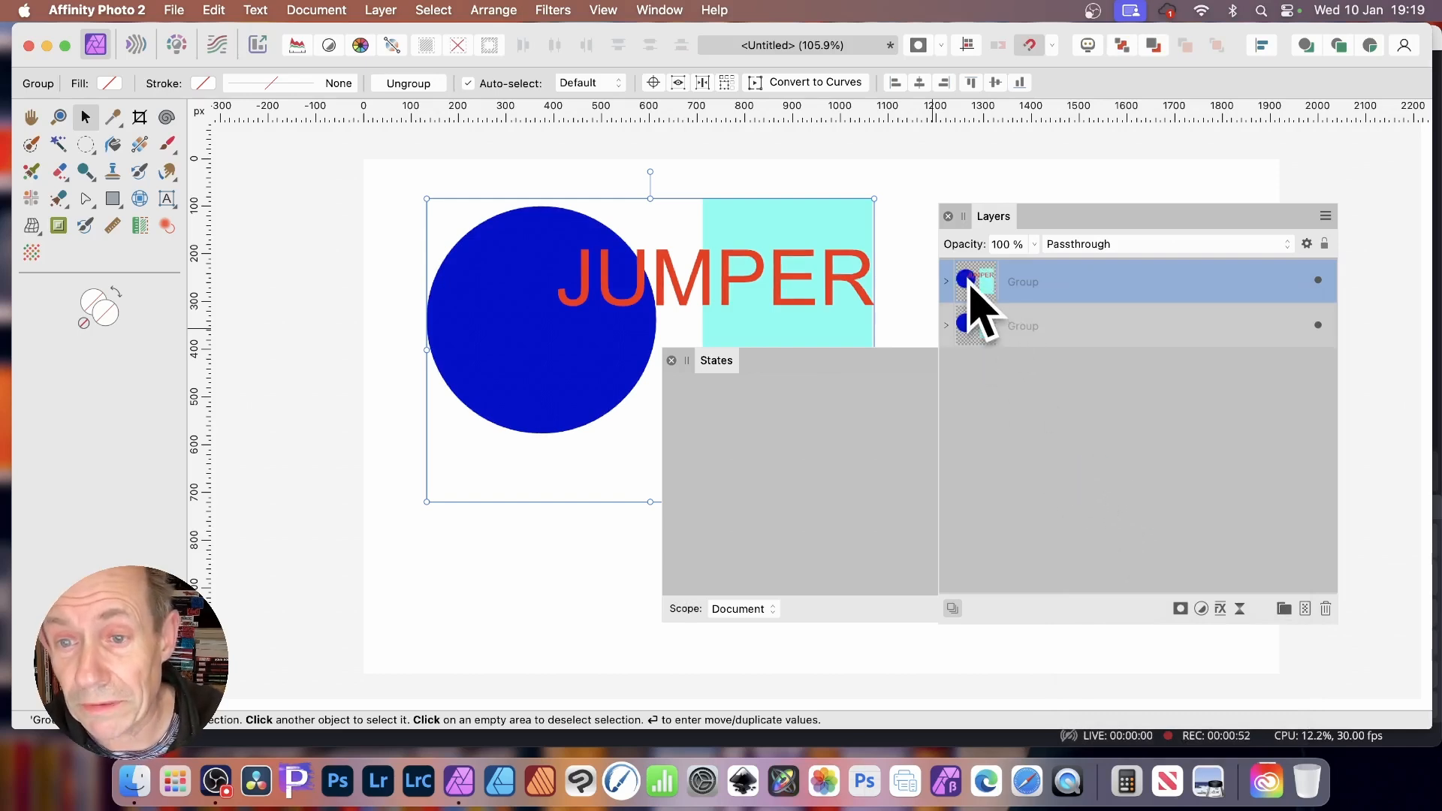
# - Recolour the JUMPER text inside the lower group to very dark green, RGB 0, 42, 0
pyautogui.click(999, 329)
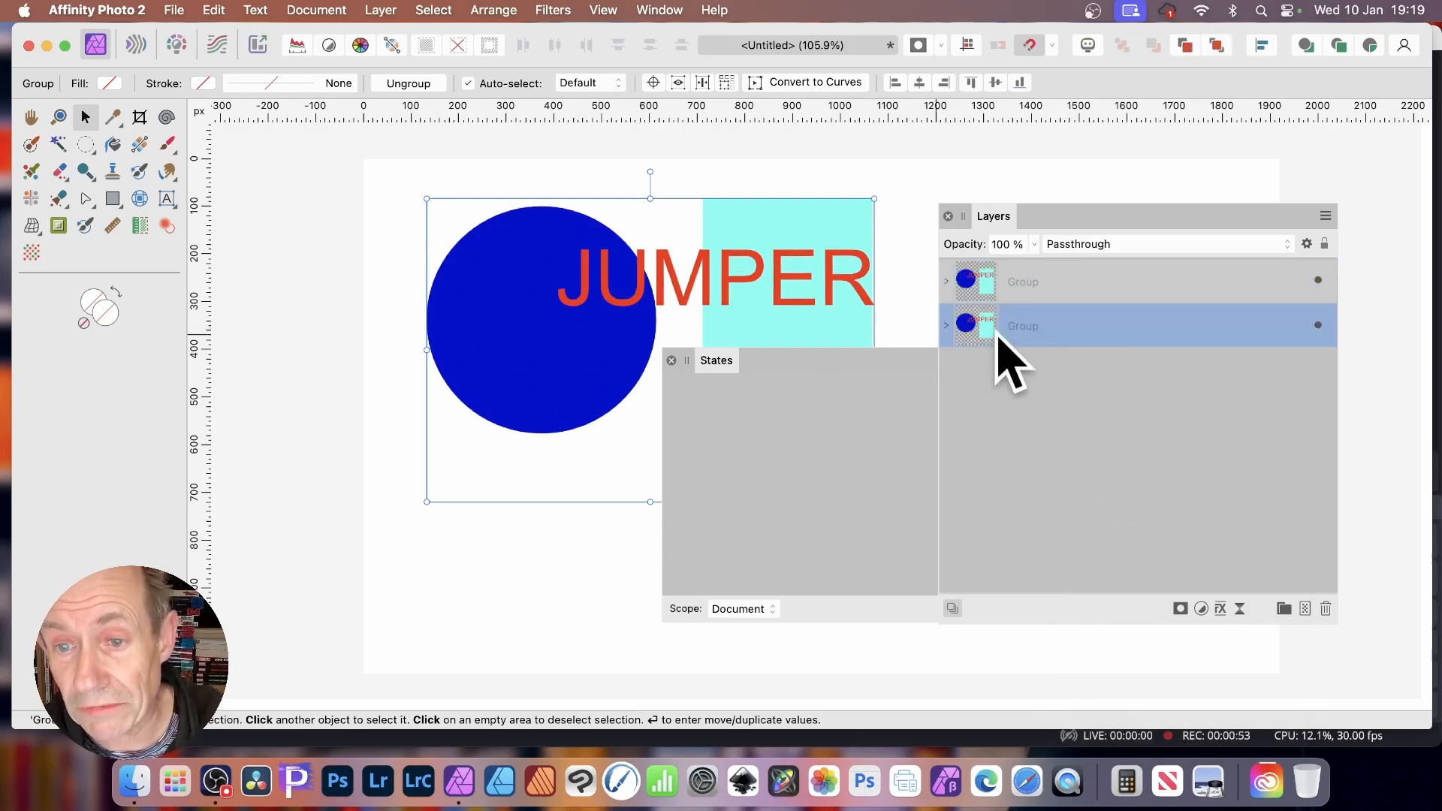
pyautogui.click(946, 325)
pyautogui.click(990, 369)
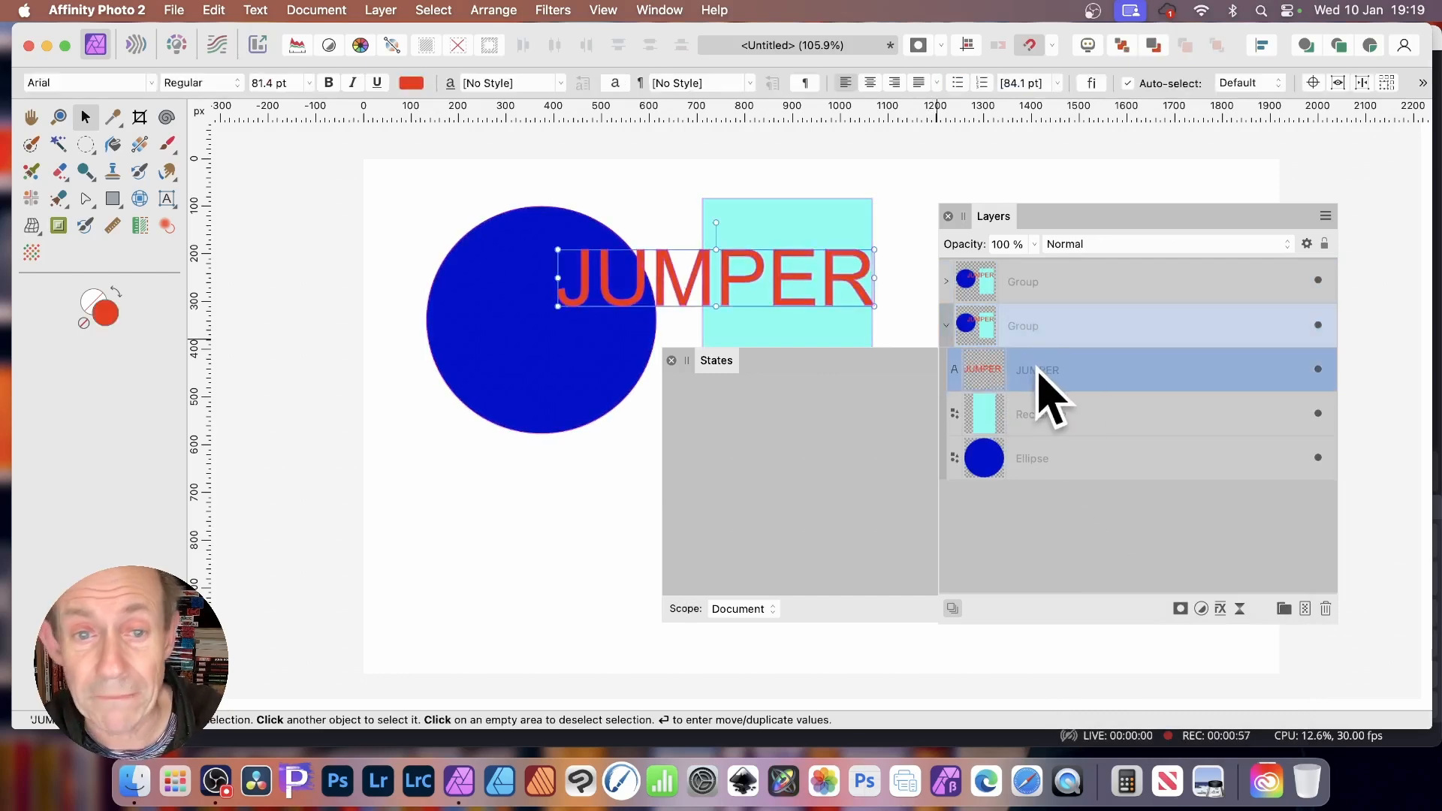
pyautogui.click(417, 85)
pyautogui.click(413, 152)
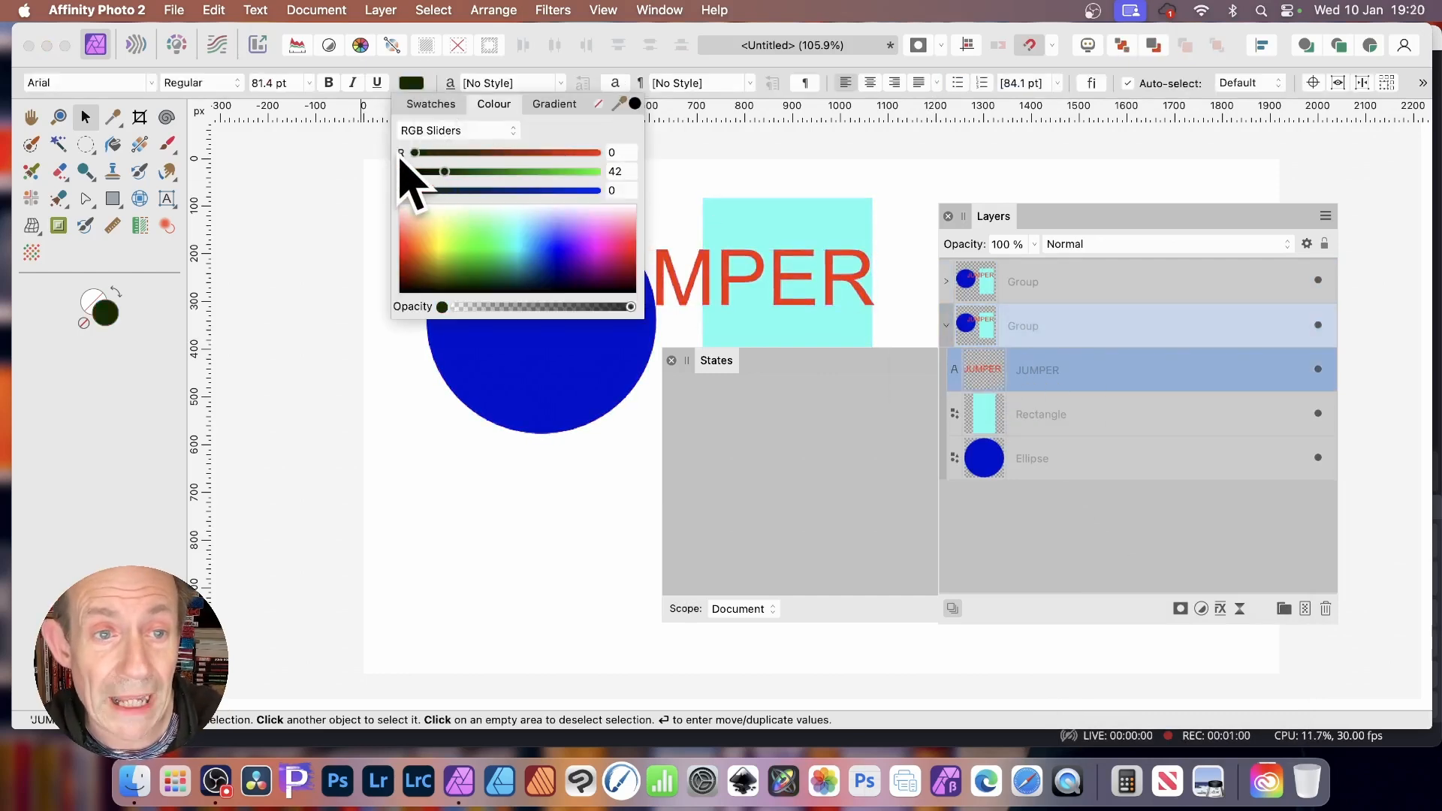
# - Fill the rectangle inside the lower group with orange, RGB 255, 144, 30
pyautogui.click(1089, 414)
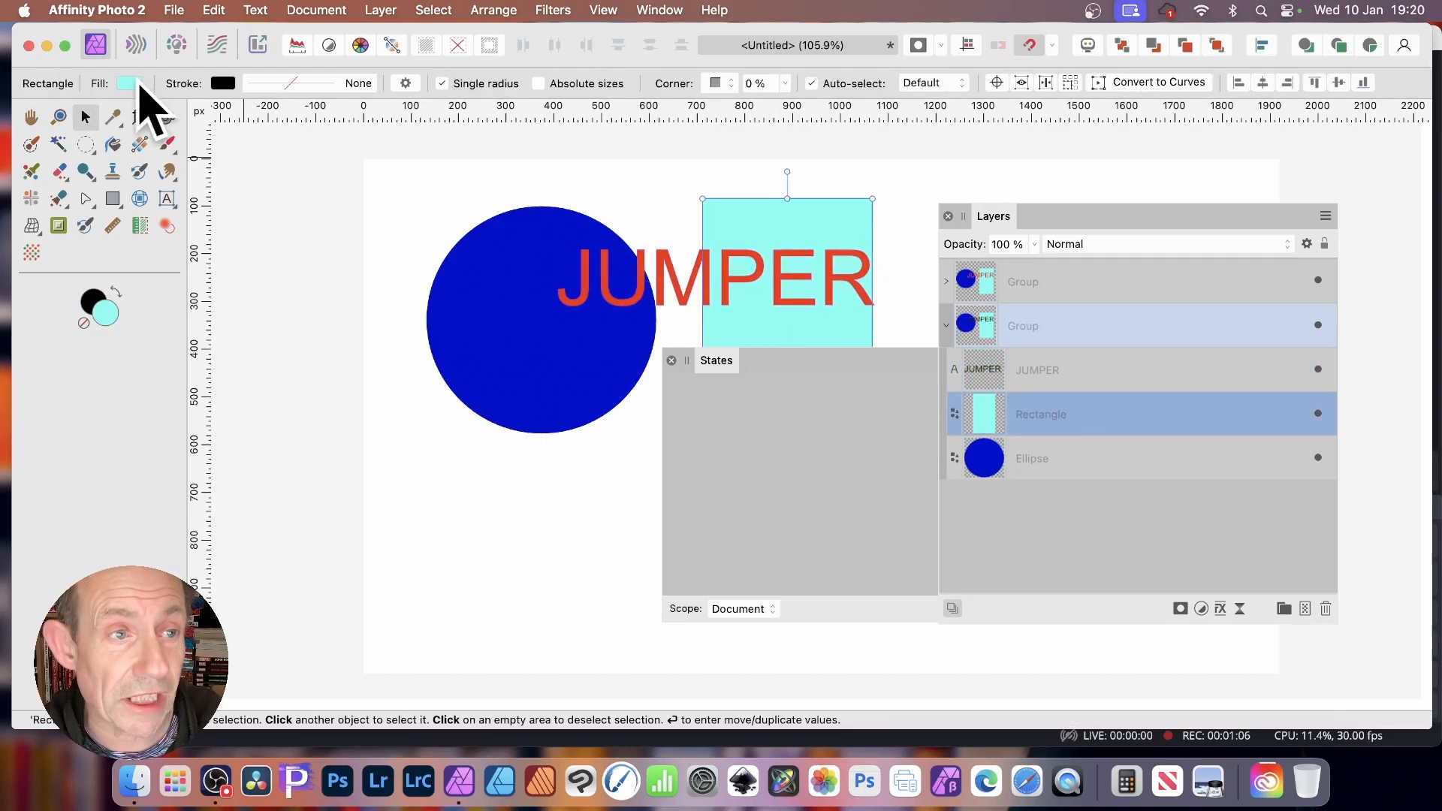
pyautogui.click(138, 83)
pyautogui.click(140, 241)
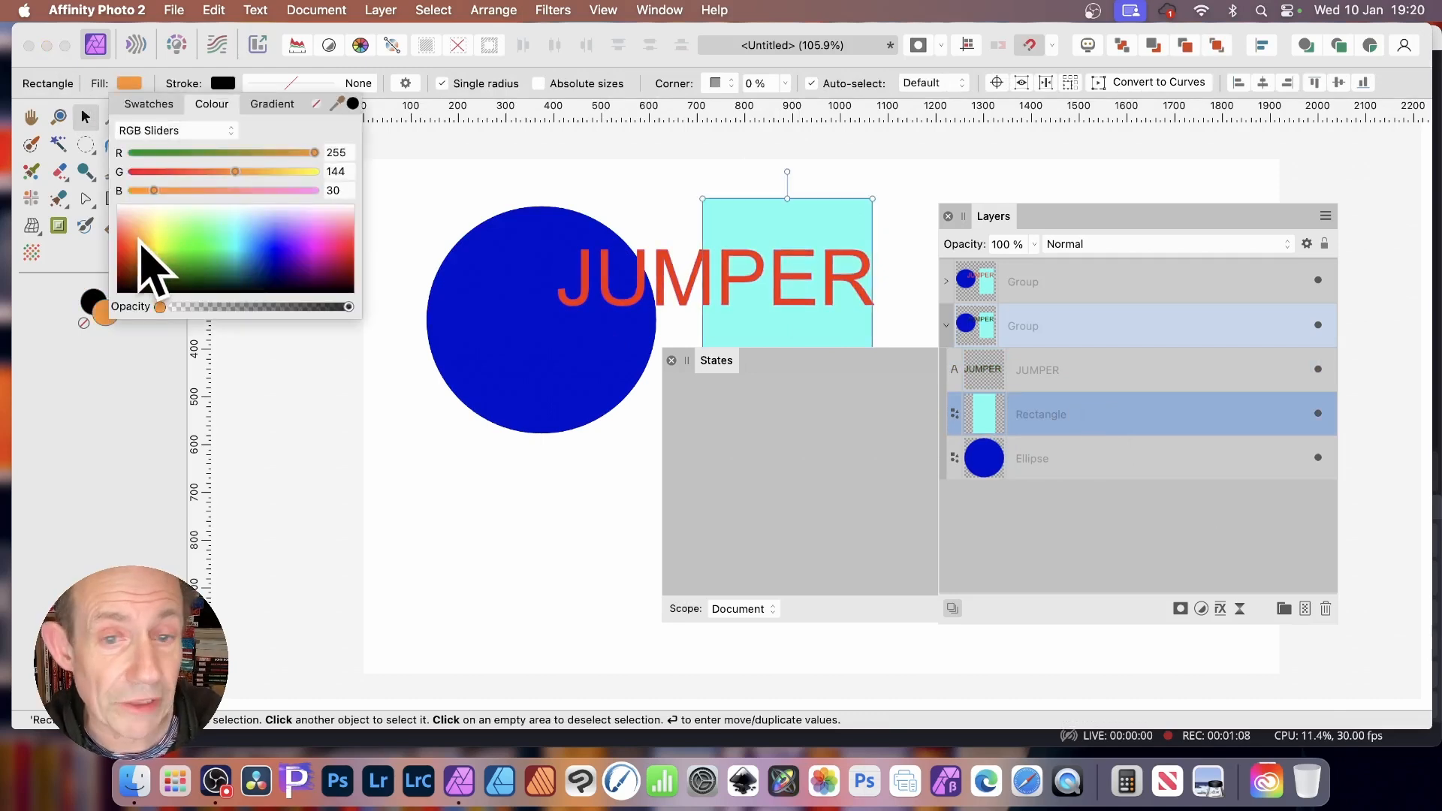
# - Fill the ellipse inside the lower group with brown, RGB 144, 86, 0
pyautogui.click(1038, 465)
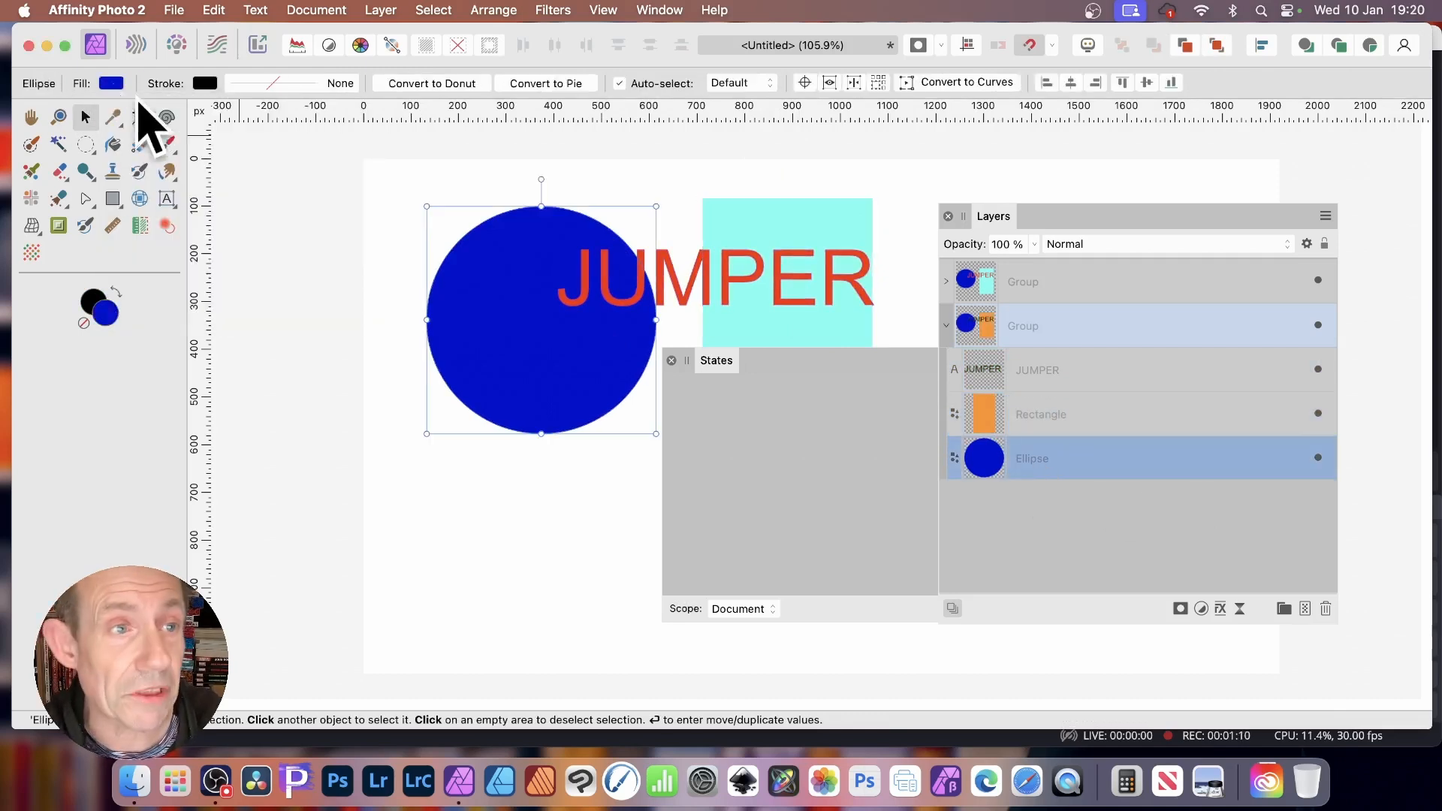
pyautogui.click(110, 83)
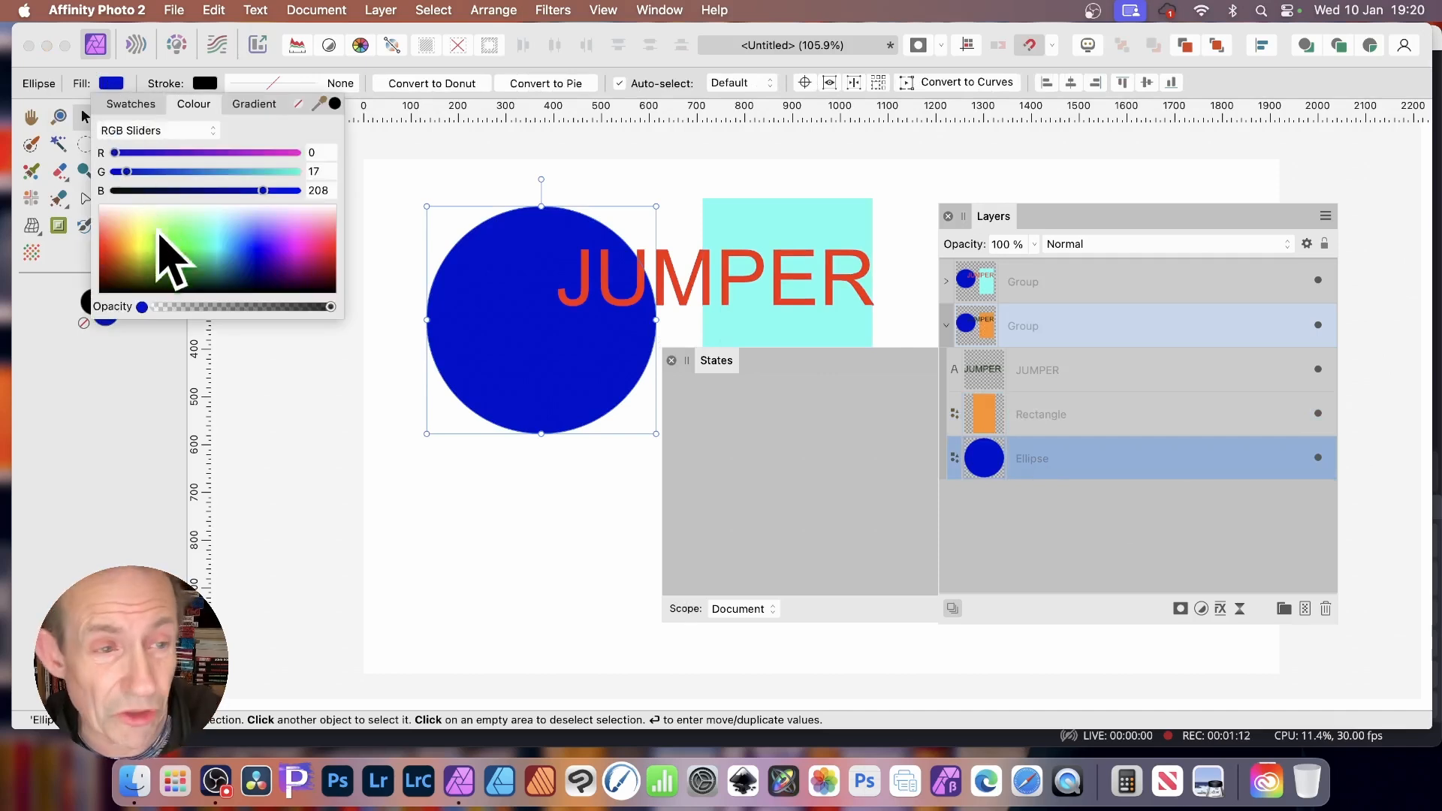
pyautogui.click(128, 276)
pyautogui.moveTo(125, 263); pyautogui.dragTo(125, 266)
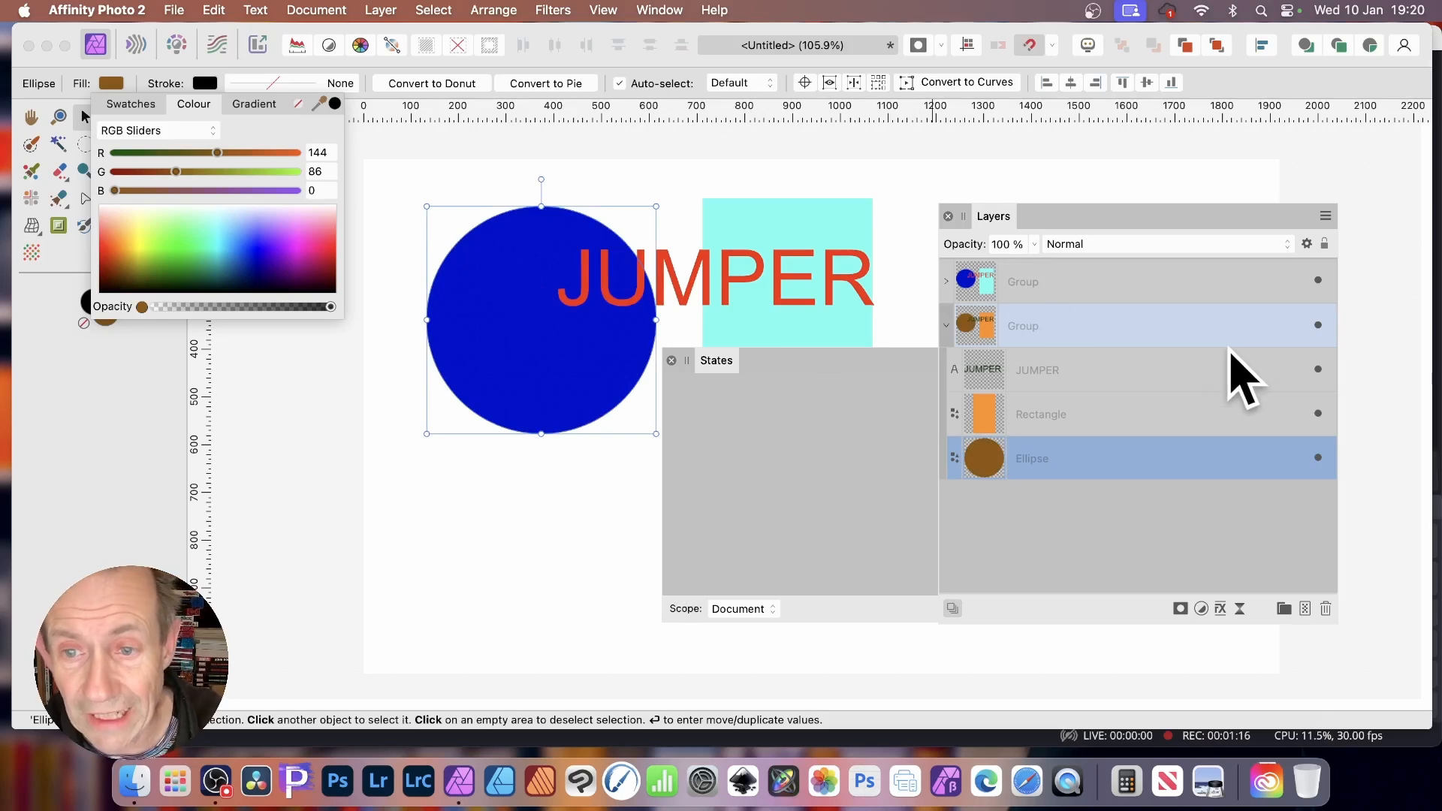
# - Collapse the lower brown-and-orange group and hide it, leaving only the upper blue-and-cyan group visible
pyautogui.click(1317, 280)
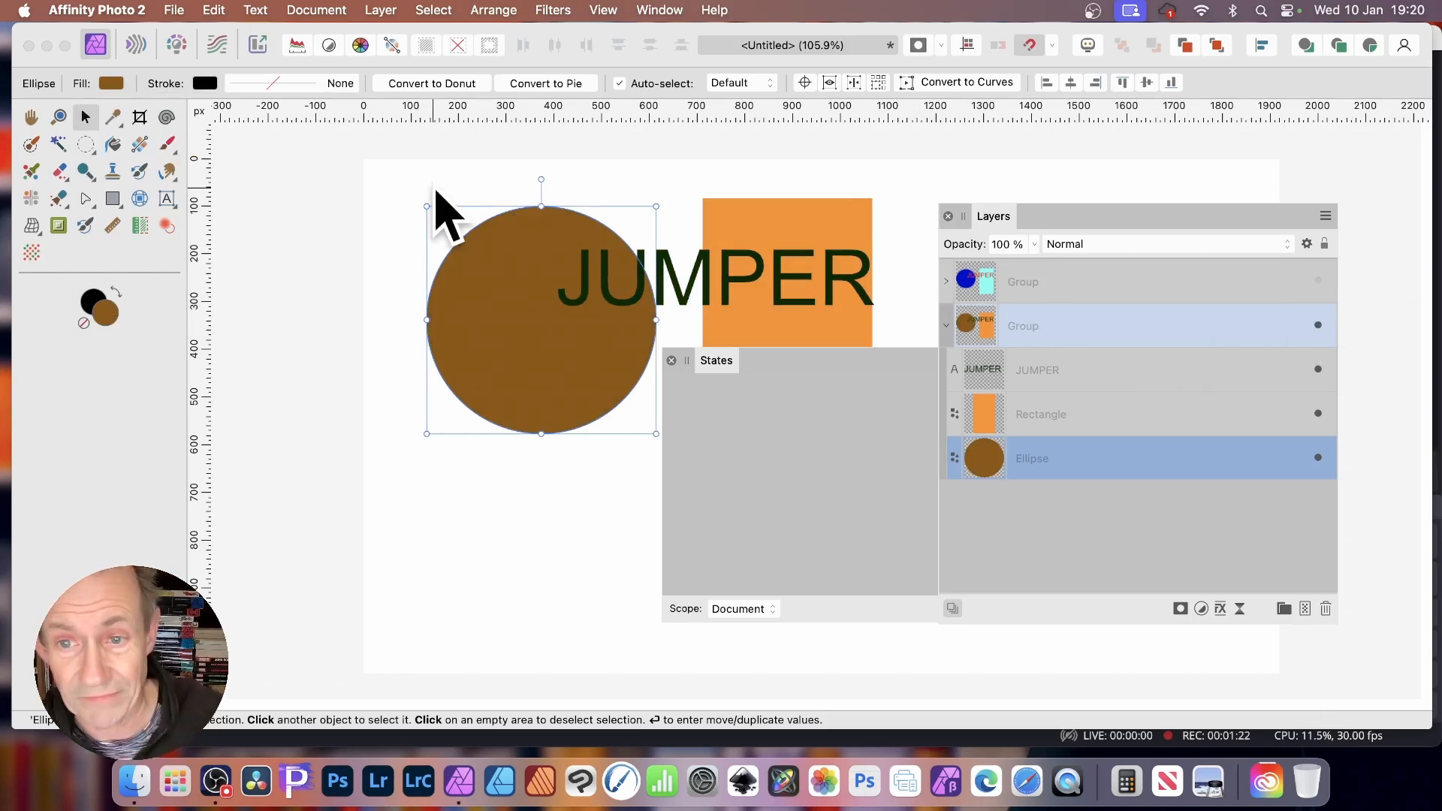
pyautogui.click(946, 325)
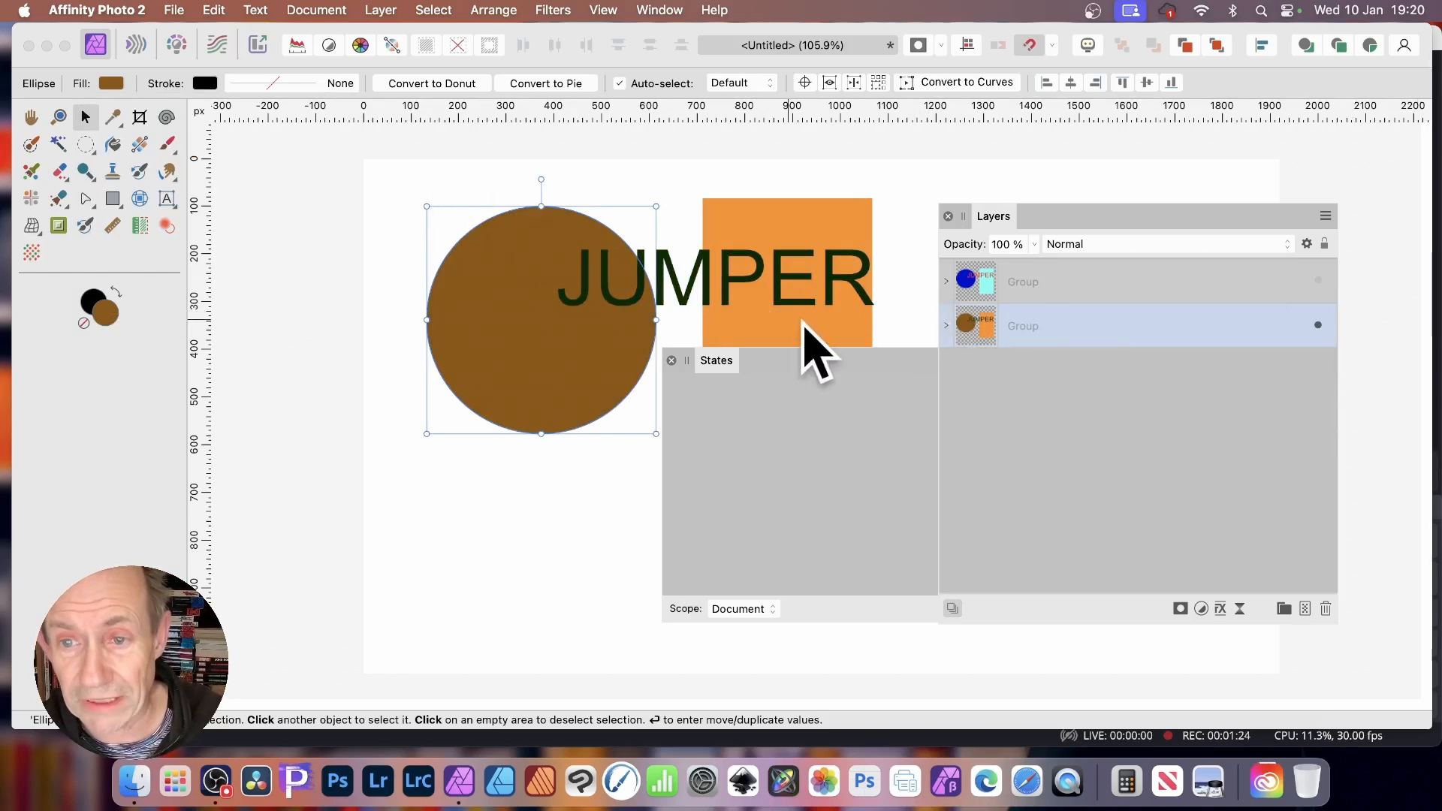
pyautogui.click(1317, 325)
pyautogui.click(1318, 280)
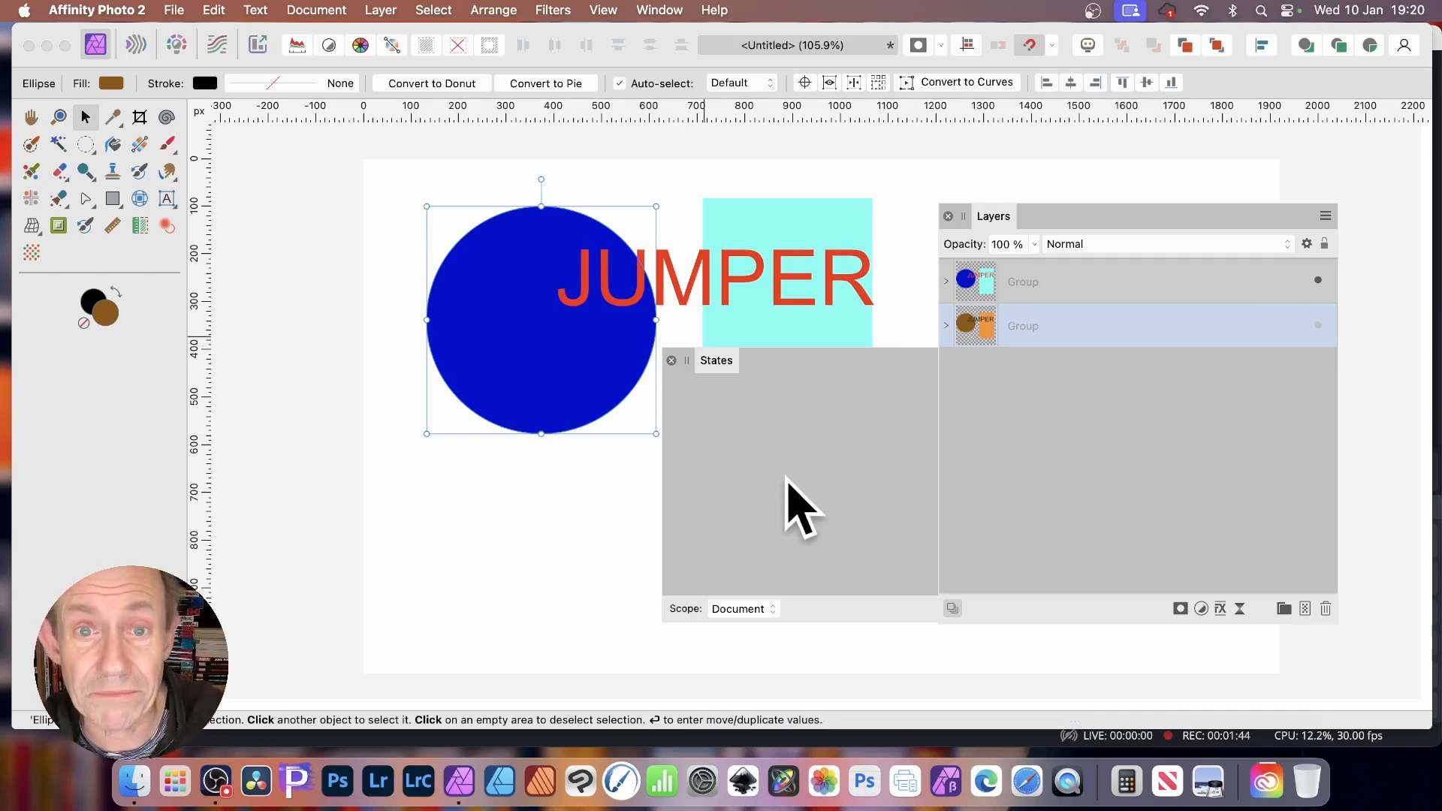
# - Examine the scope choices and other options available for layer states
pyautogui.click(658, 9)
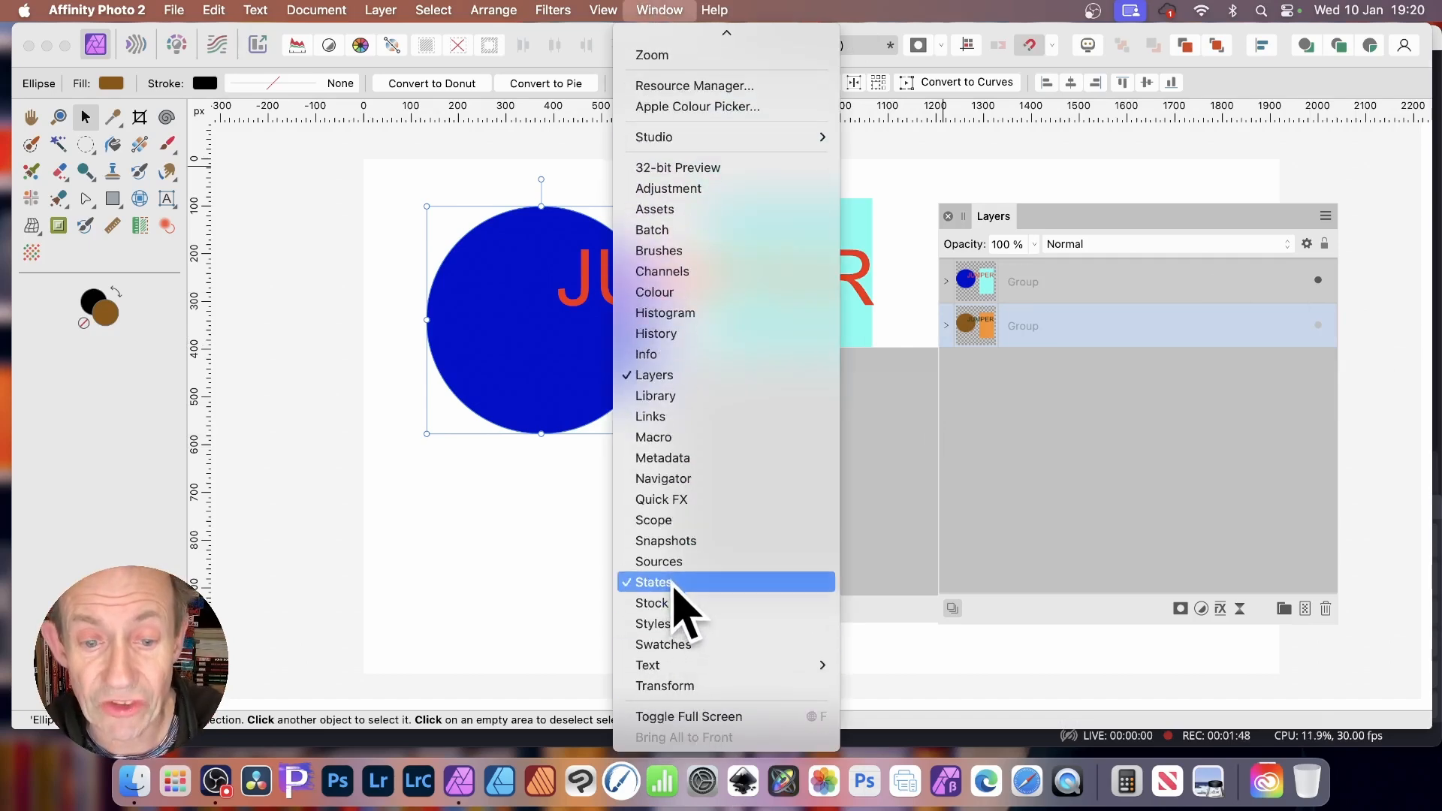
pyautogui.click(871, 495)
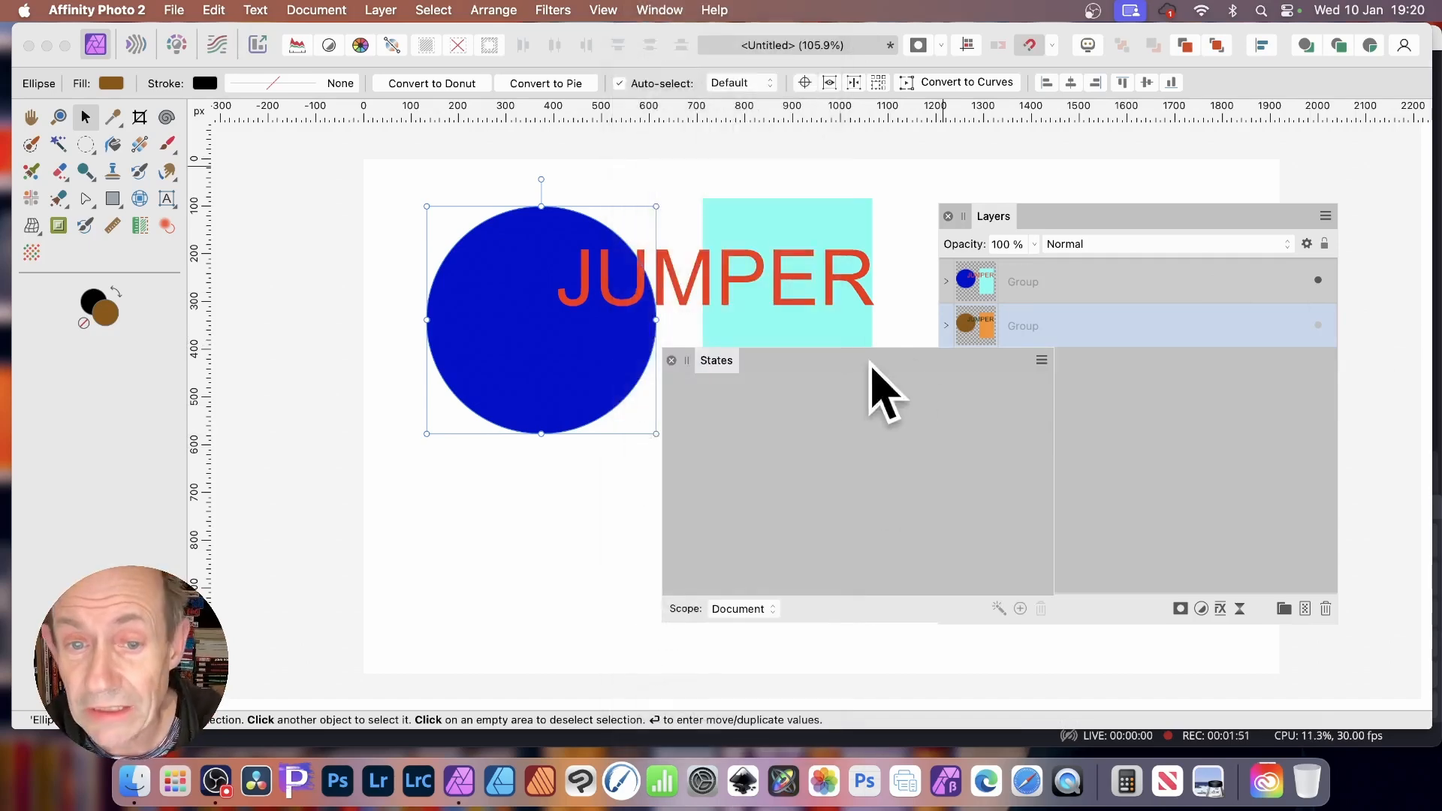
pyautogui.click(765, 612)
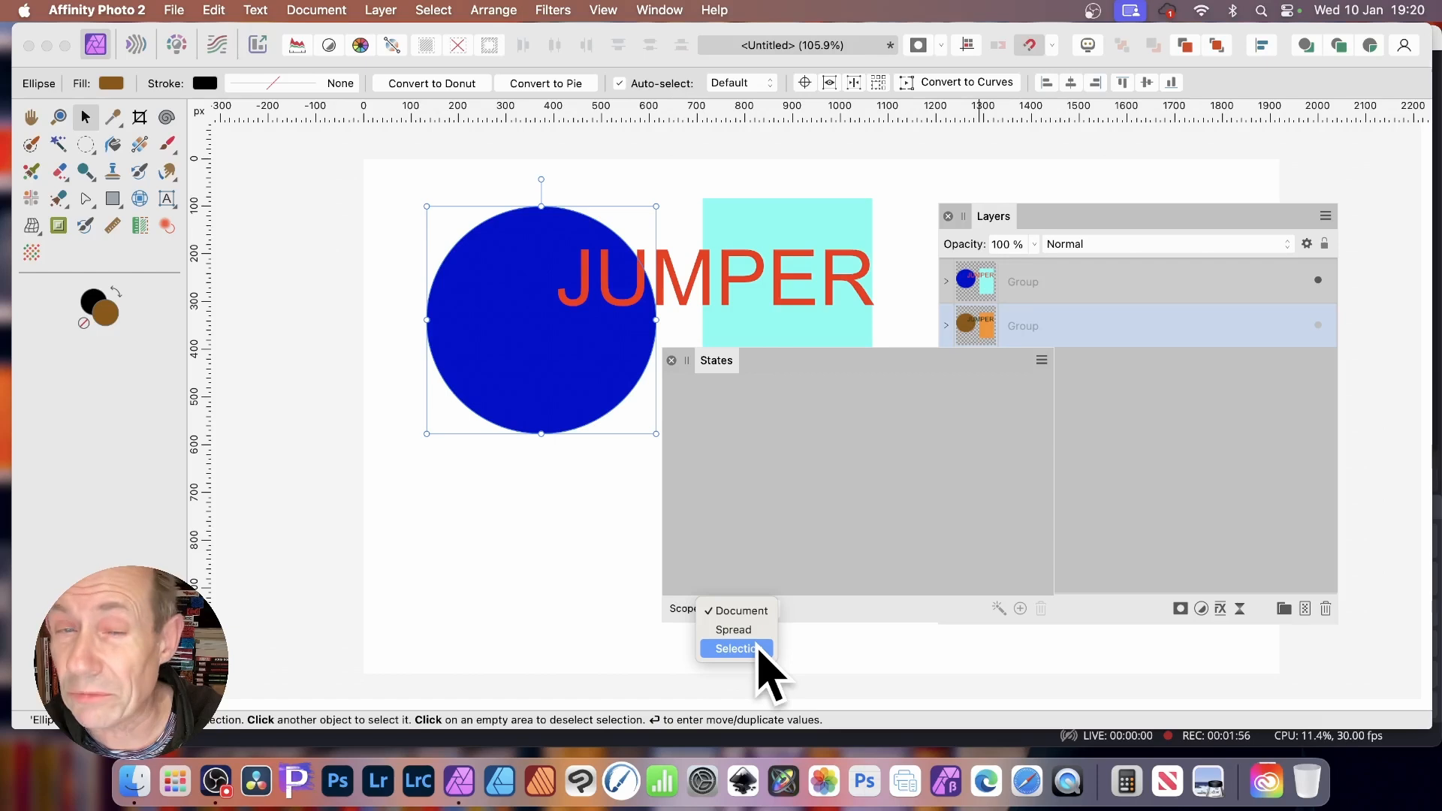
pyautogui.click(876, 435)
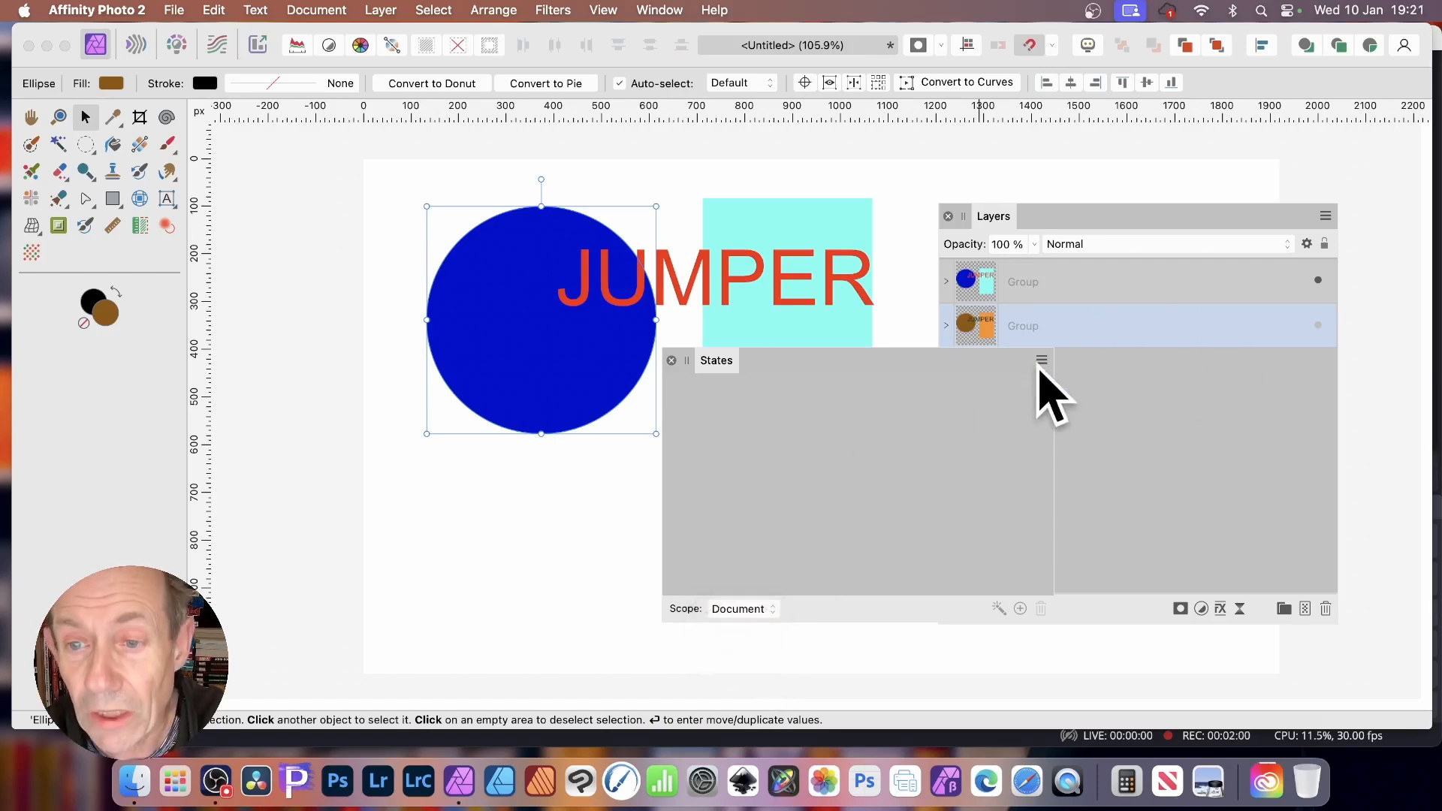
pyautogui.click(1041, 360)
pyautogui.click(975, 446)
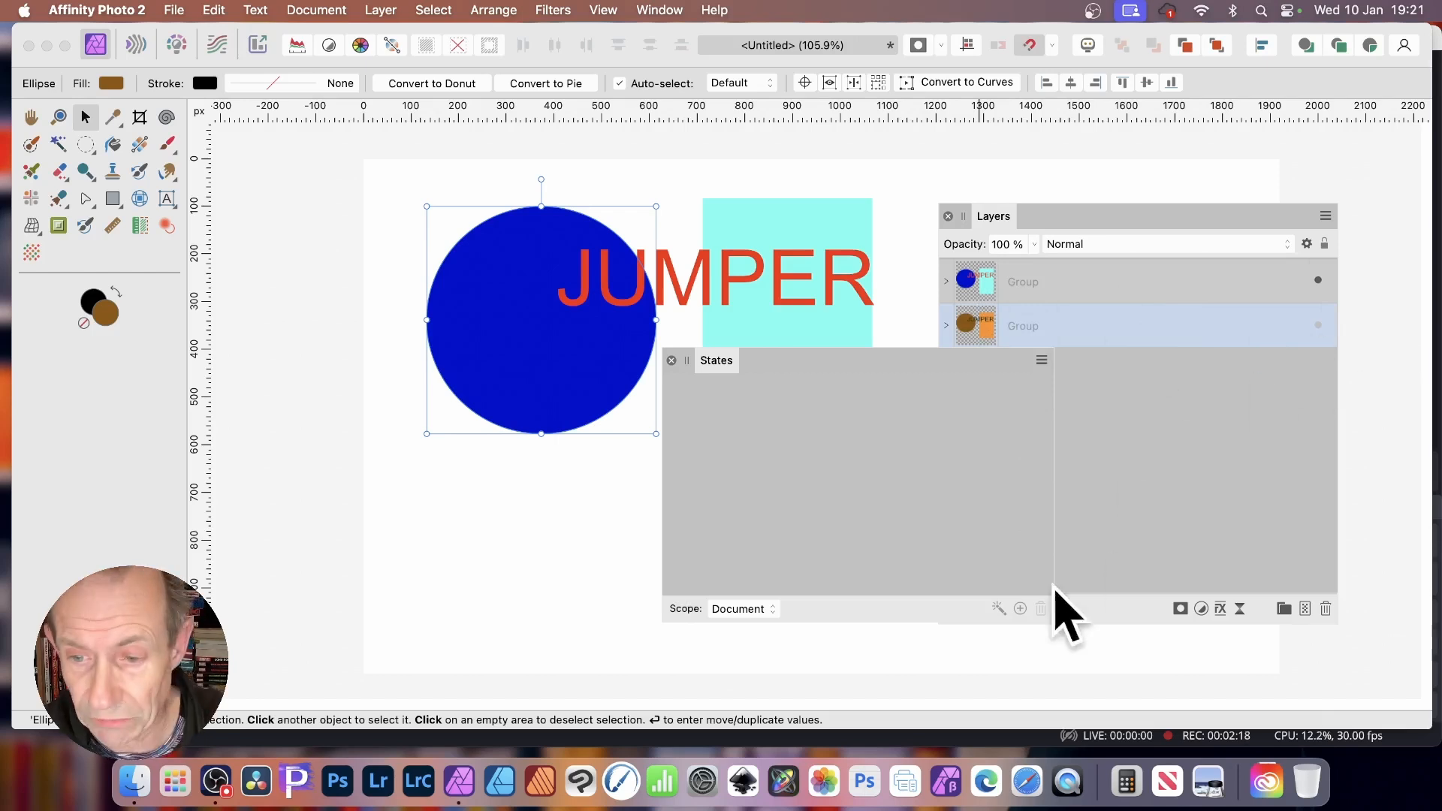
# - Capture the current layer visibility as a state named Blue
pyautogui.click(1020, 609)
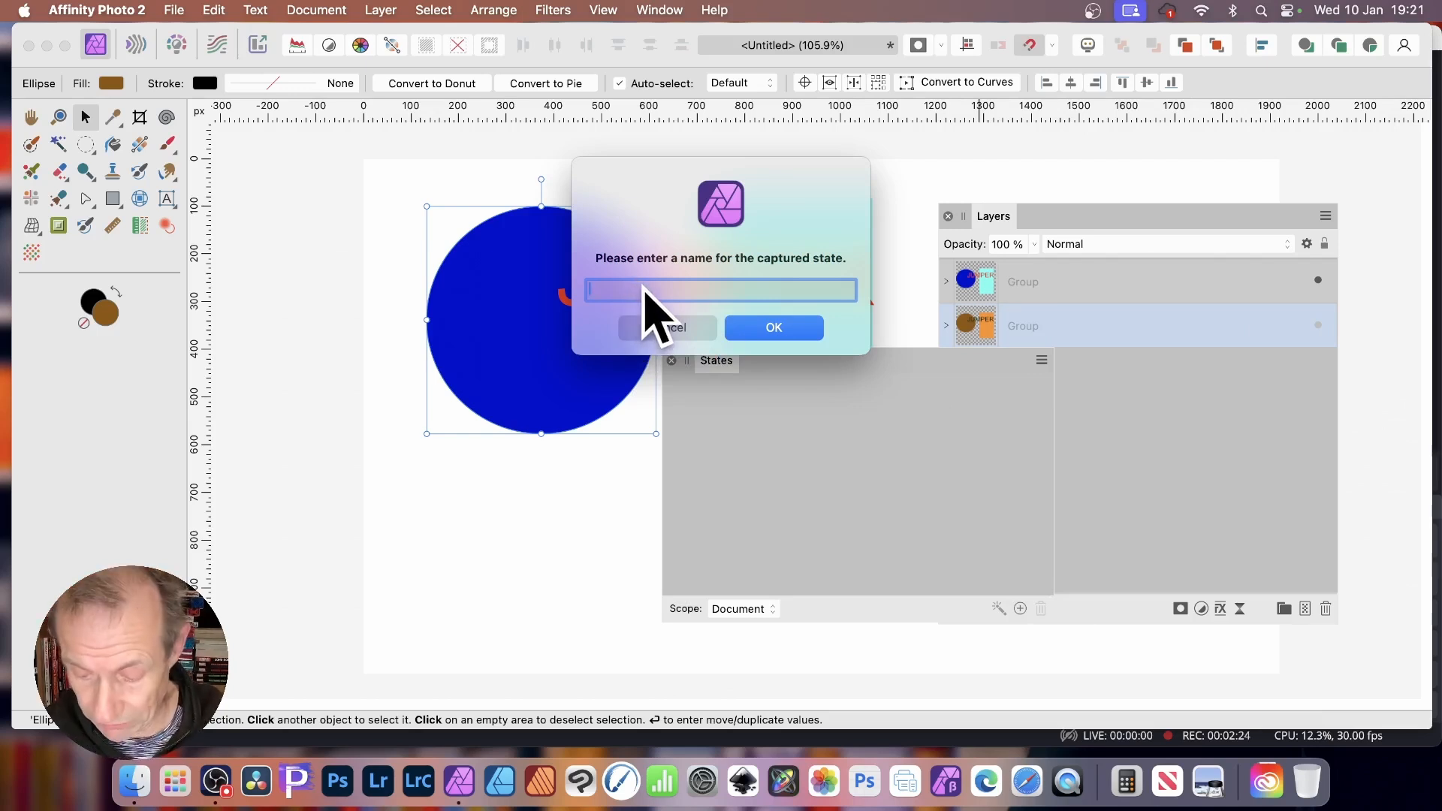
pyautogui.write('Blue')
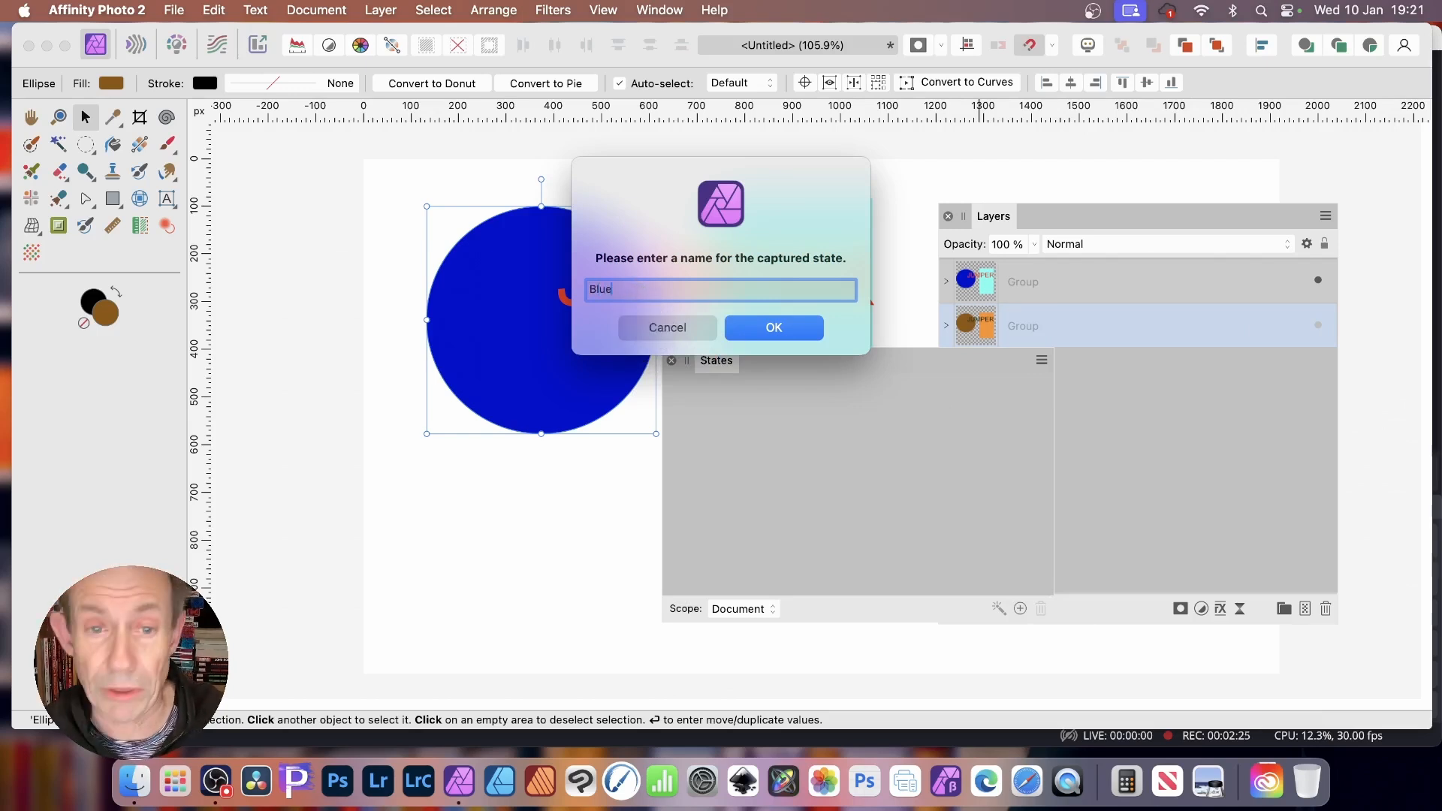
pyautogui.click(780, 327)
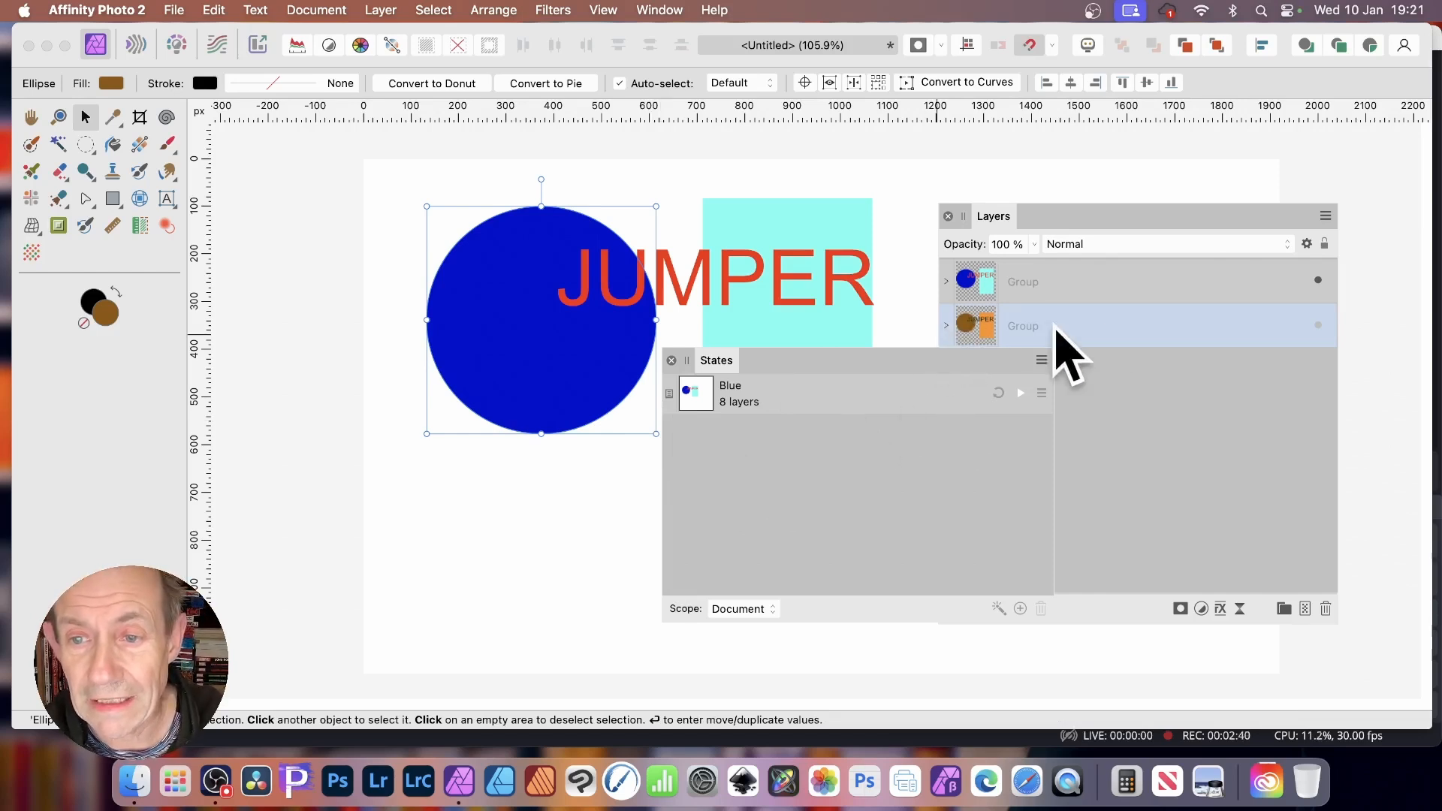
# - Hide the upper blue group, show the lower brown-and-orange group, and capture this visibility as a state named Orange
pyautogui.click(1317, 280)
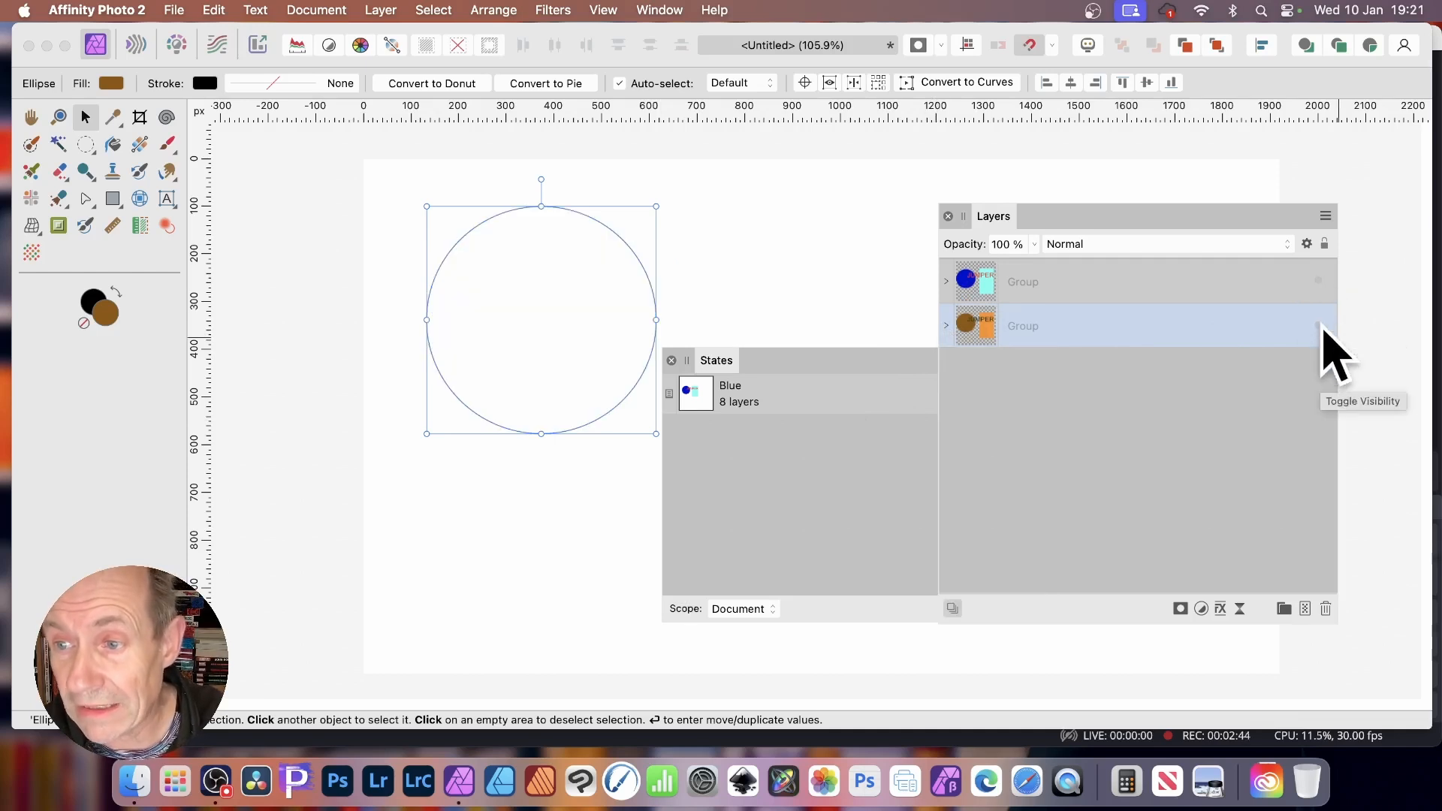
pyautogui.click(1318, 325)
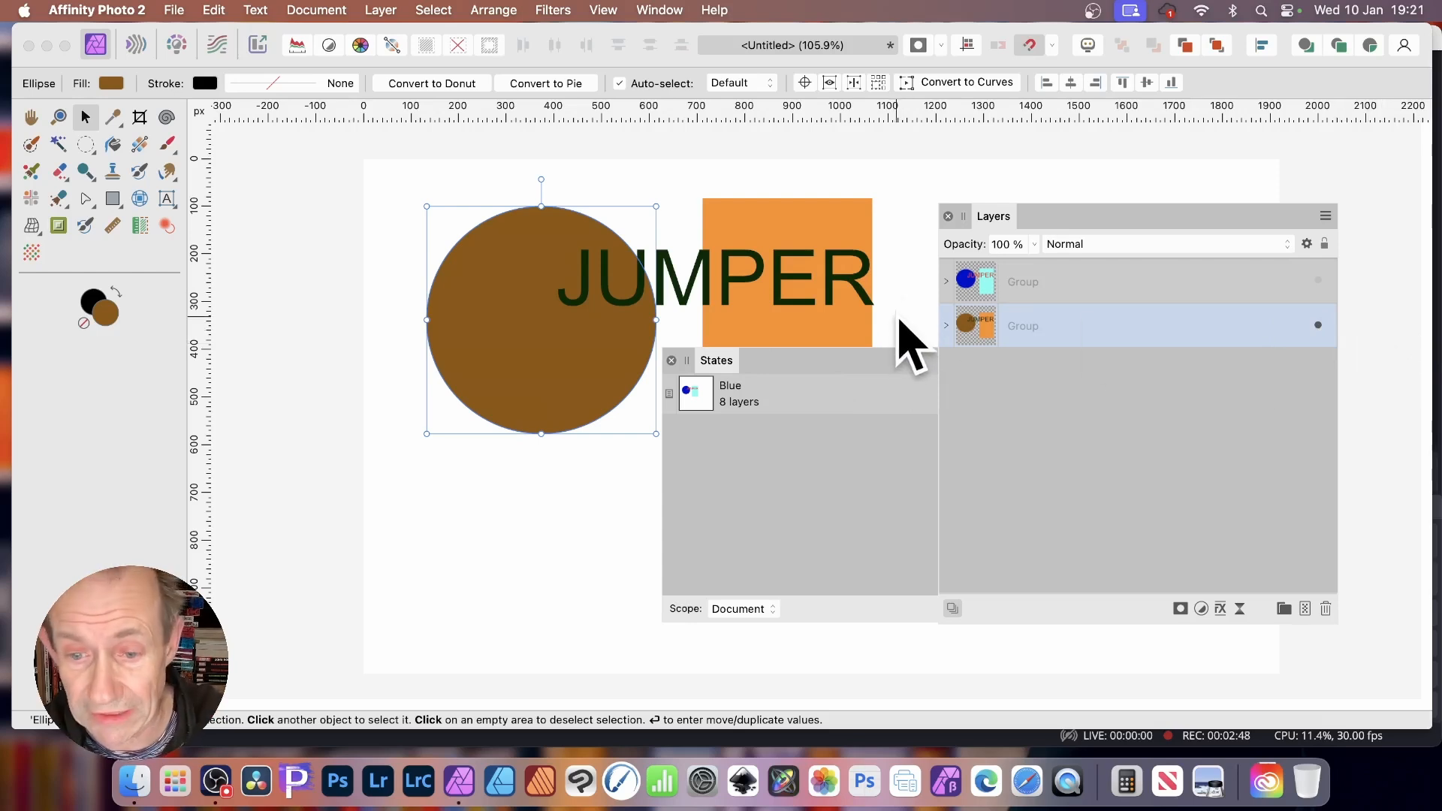
pyautogui.click(859, 361)
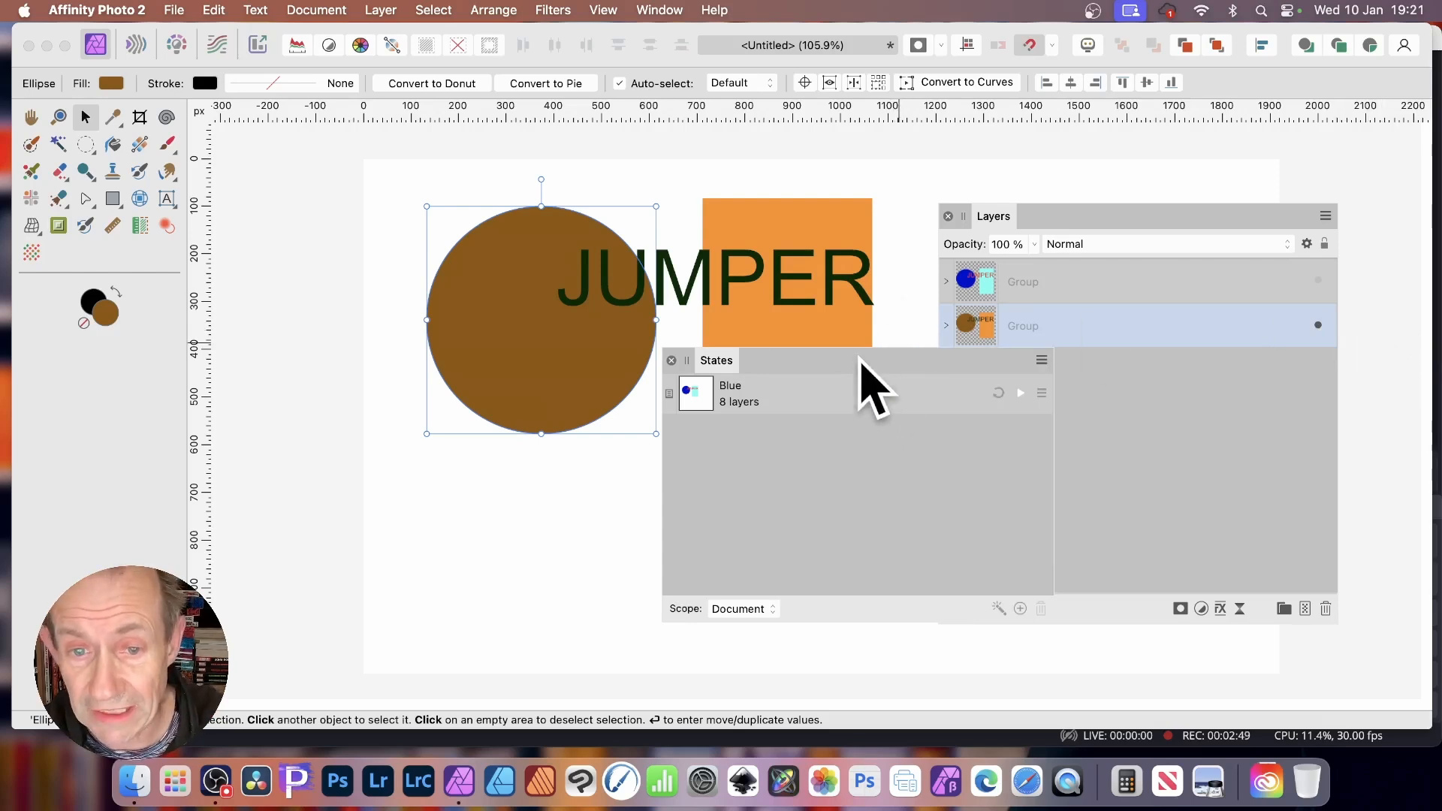
pyautogui.click(1023, 610)
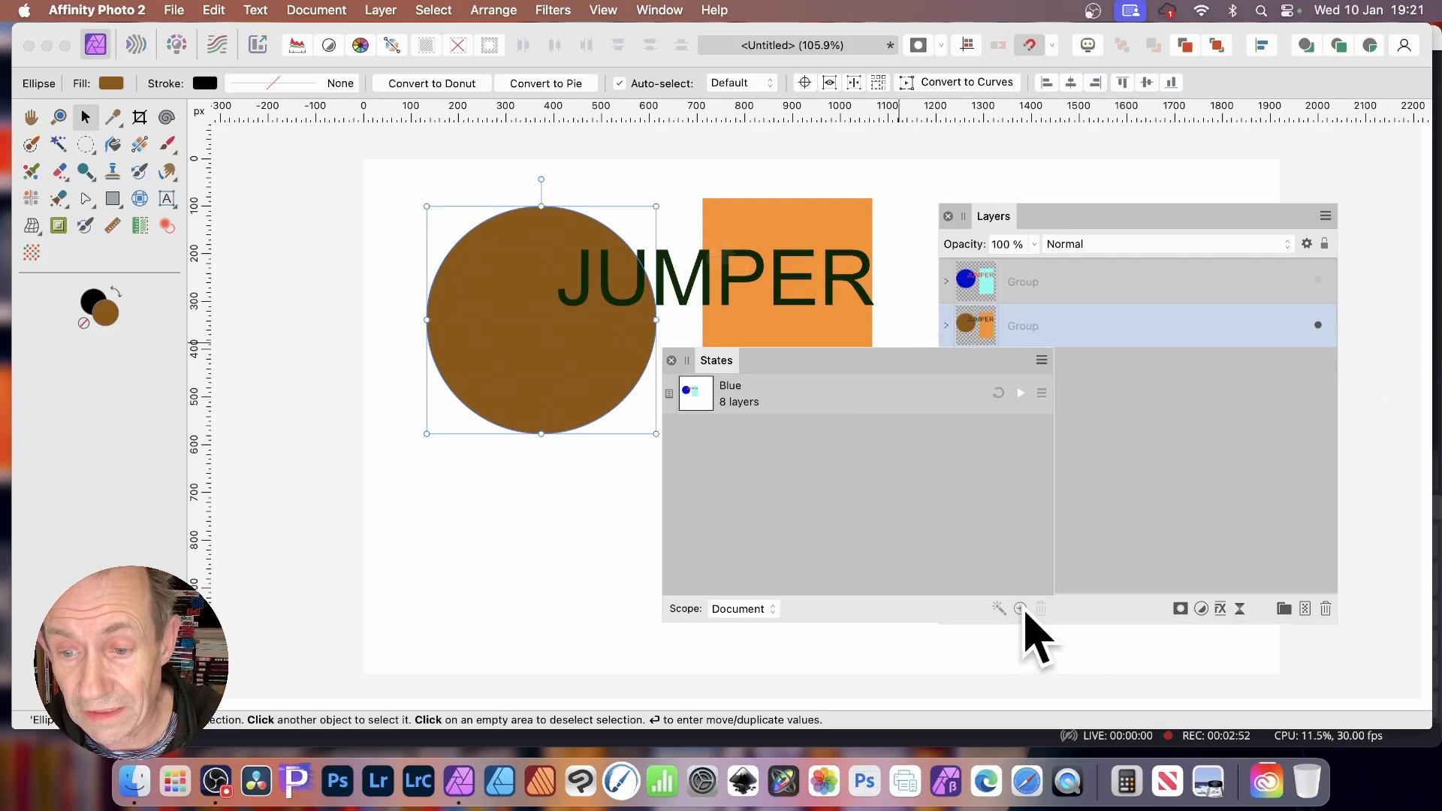
pyautogui.write('O')
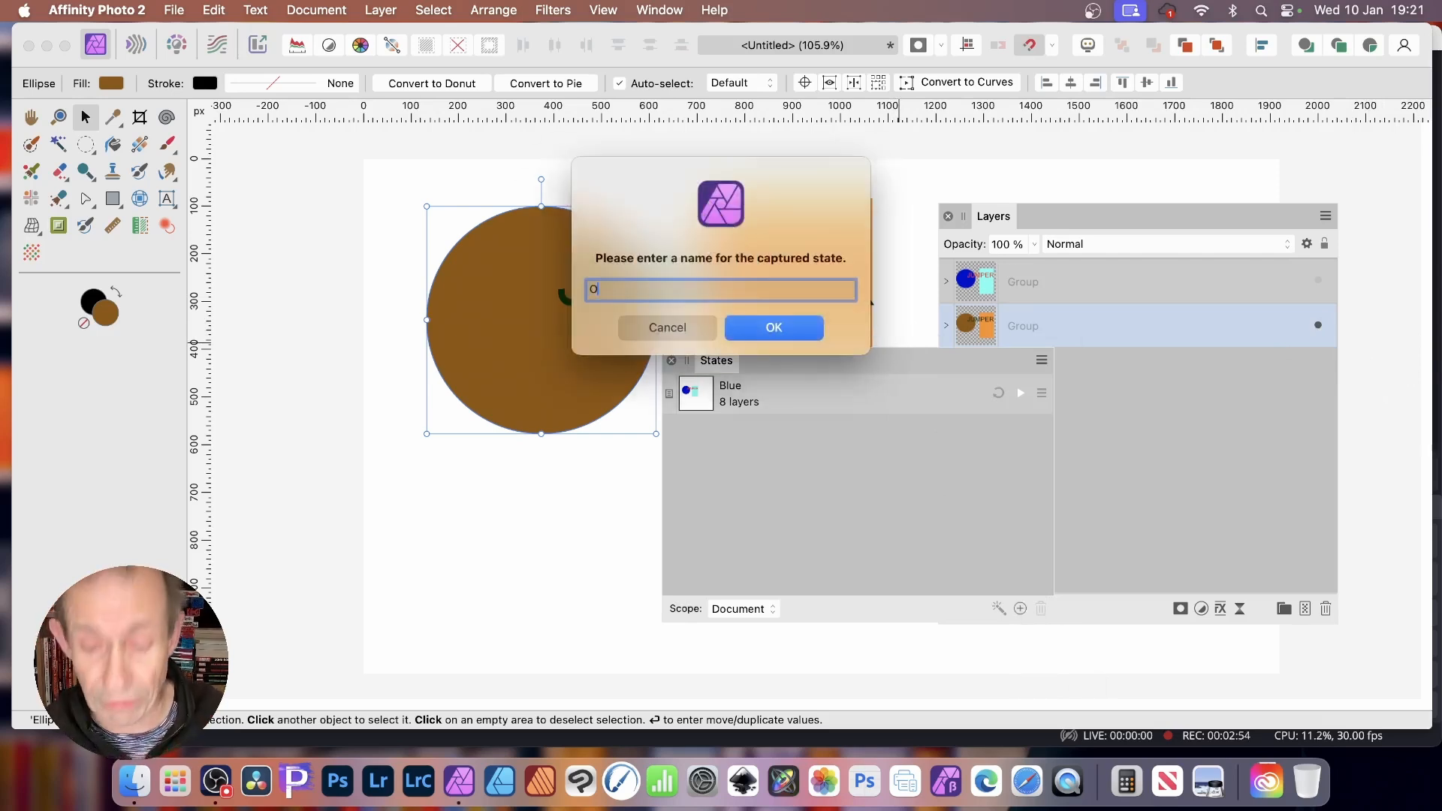
pyautogui.write('range')
pyautogui.click(794, 327)
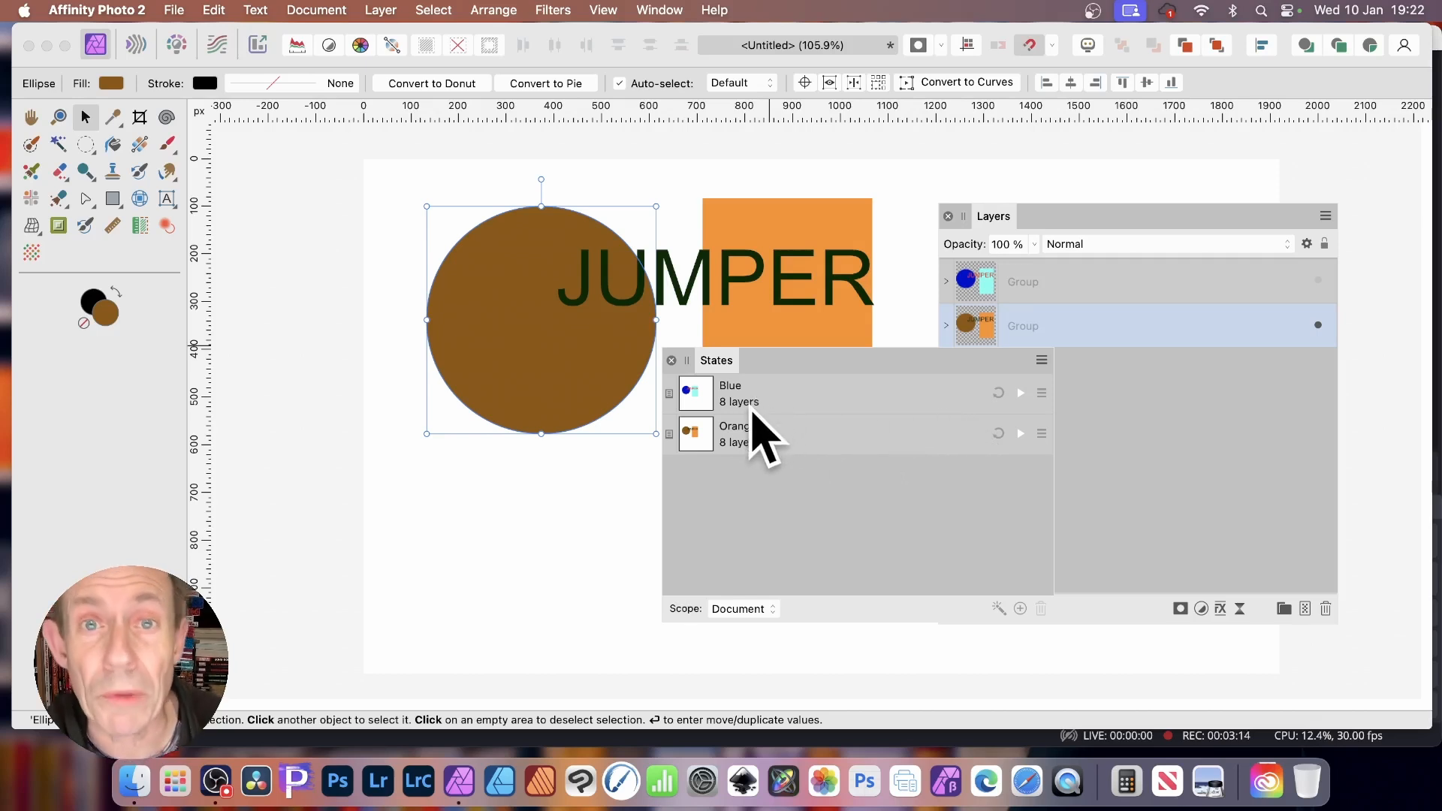
# - Apply the Blue and Orange states alternately several times, finishing on Blue
pyautogui.click(1021, 394)
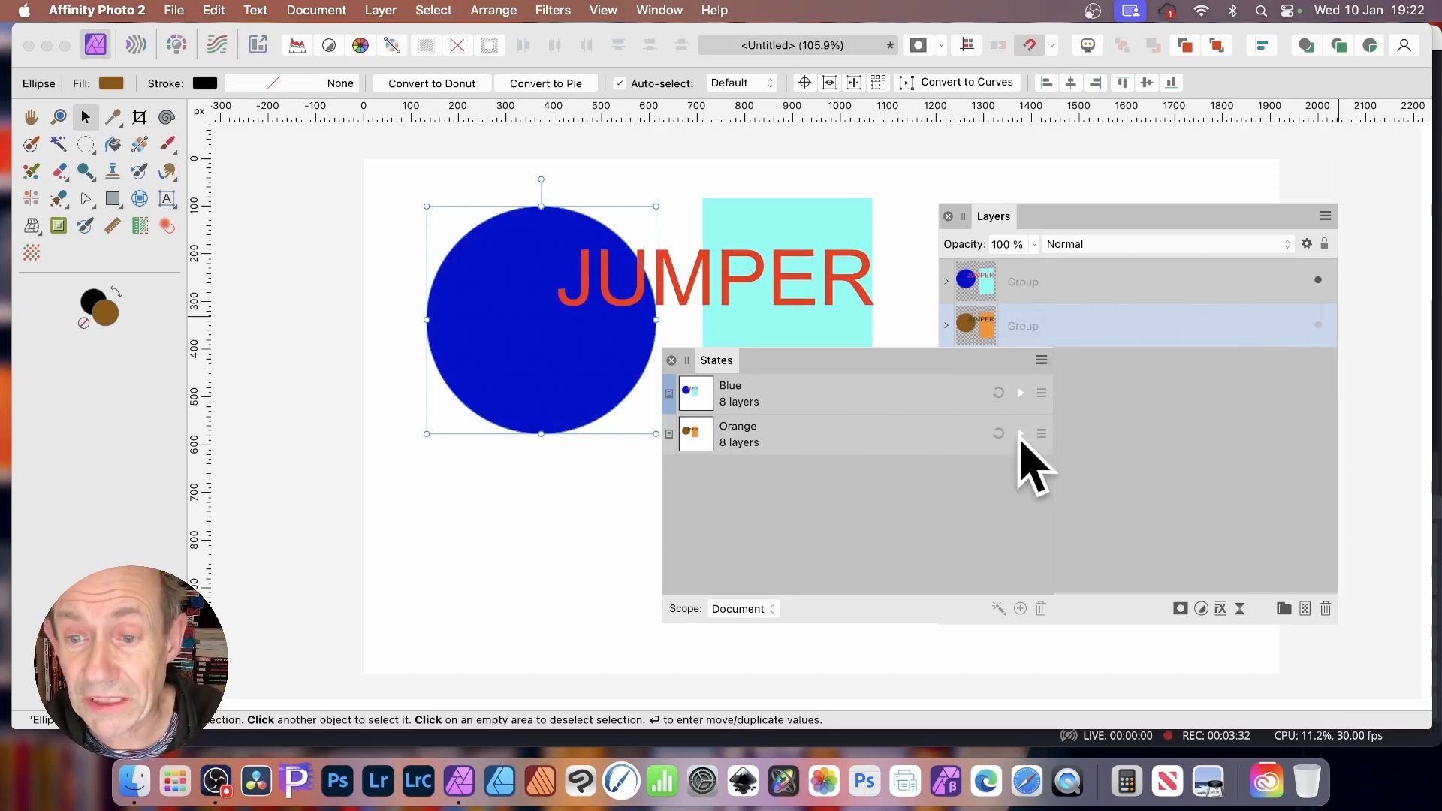
pyautogui.click(1019, 434)
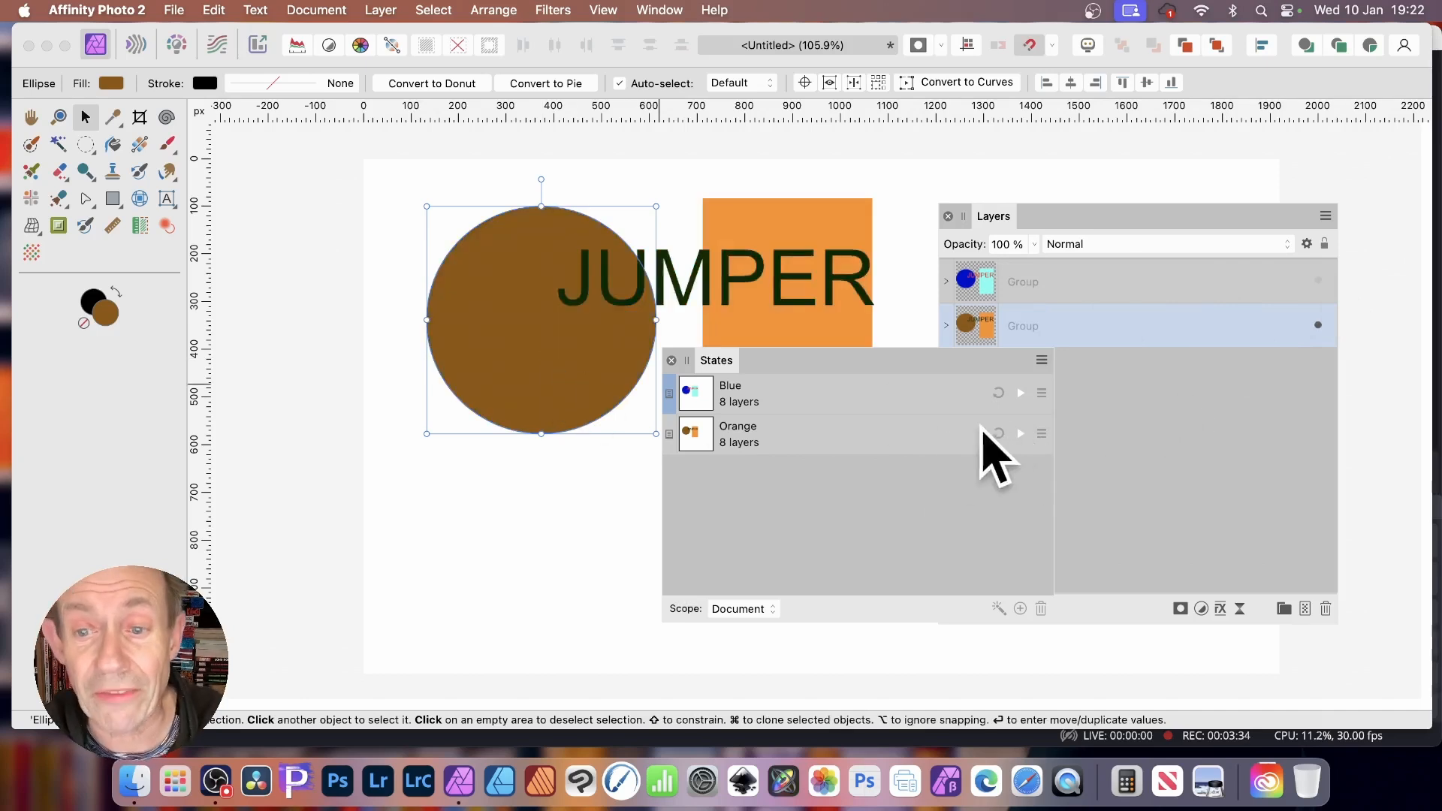
pyautogui.click(1020, 392)
pyautogui.click(1019, 433)
pyautogui.click(1019, 392)
pyautogui.click(1020, 434)
pyautogui.click(1019, 392)
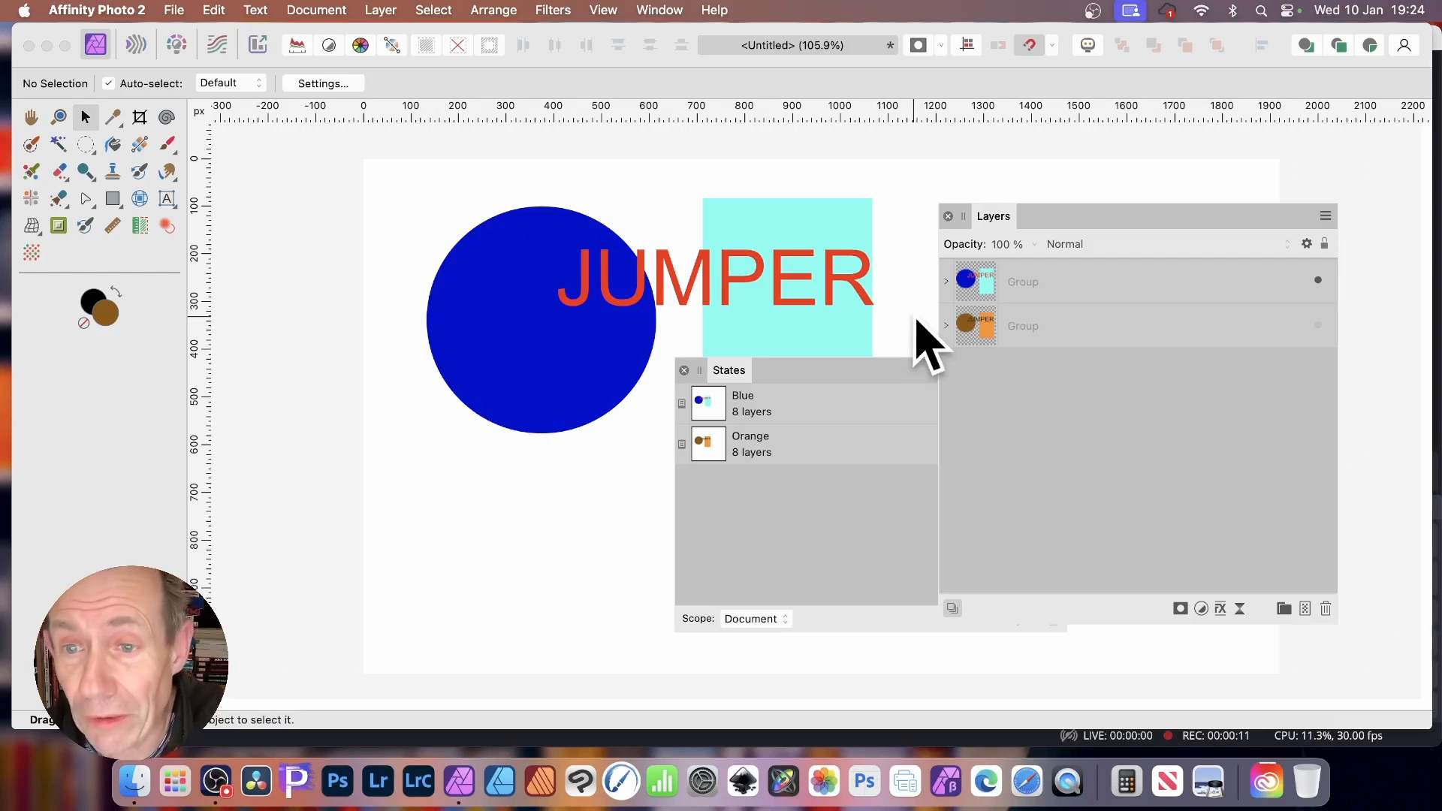
# - Inside the upper group, move the cyan rectangle below the circle's original position and shift the blue ellipse right, behind the JUMPER text
pyautogui.click(1035, 290)
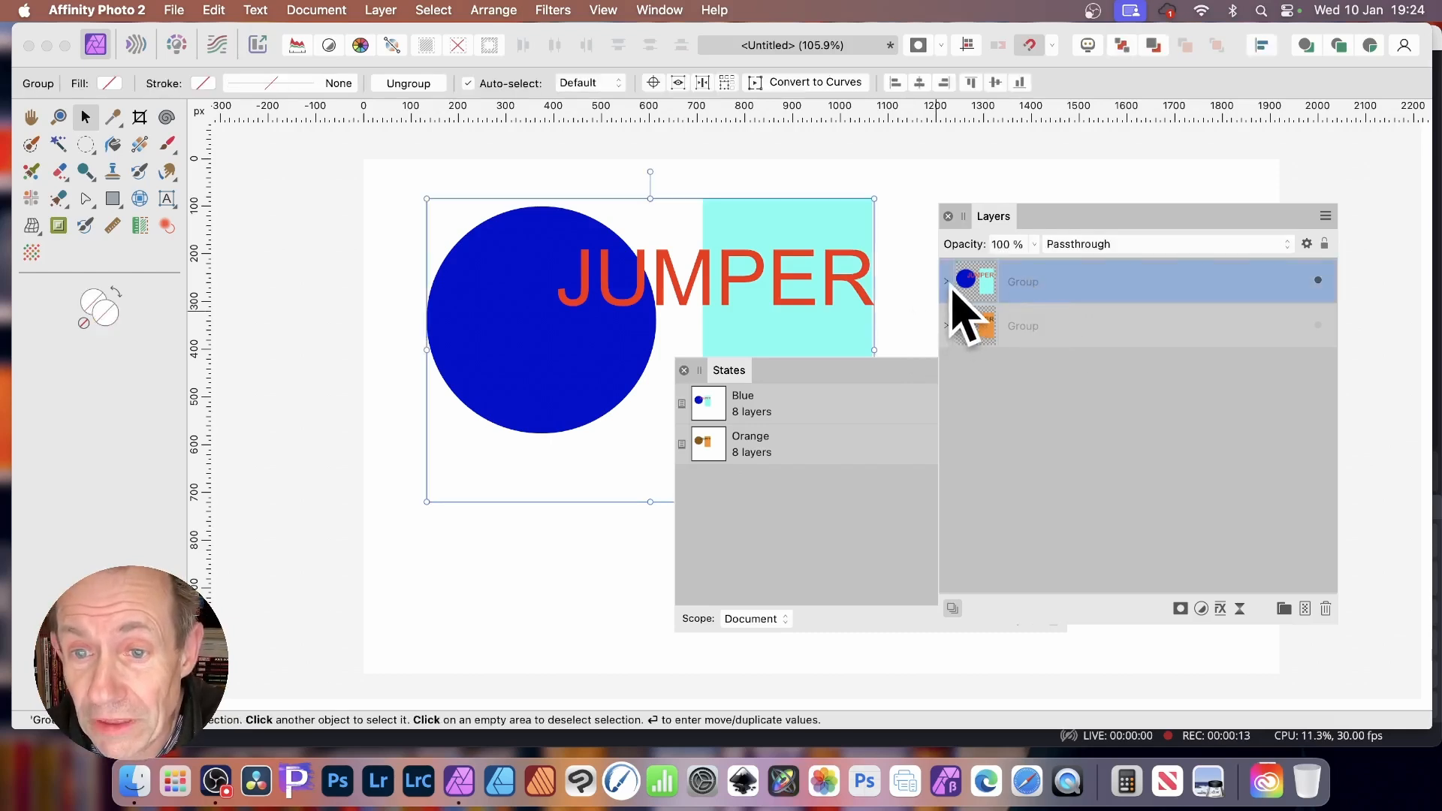
pyautogui.click(946, 282)
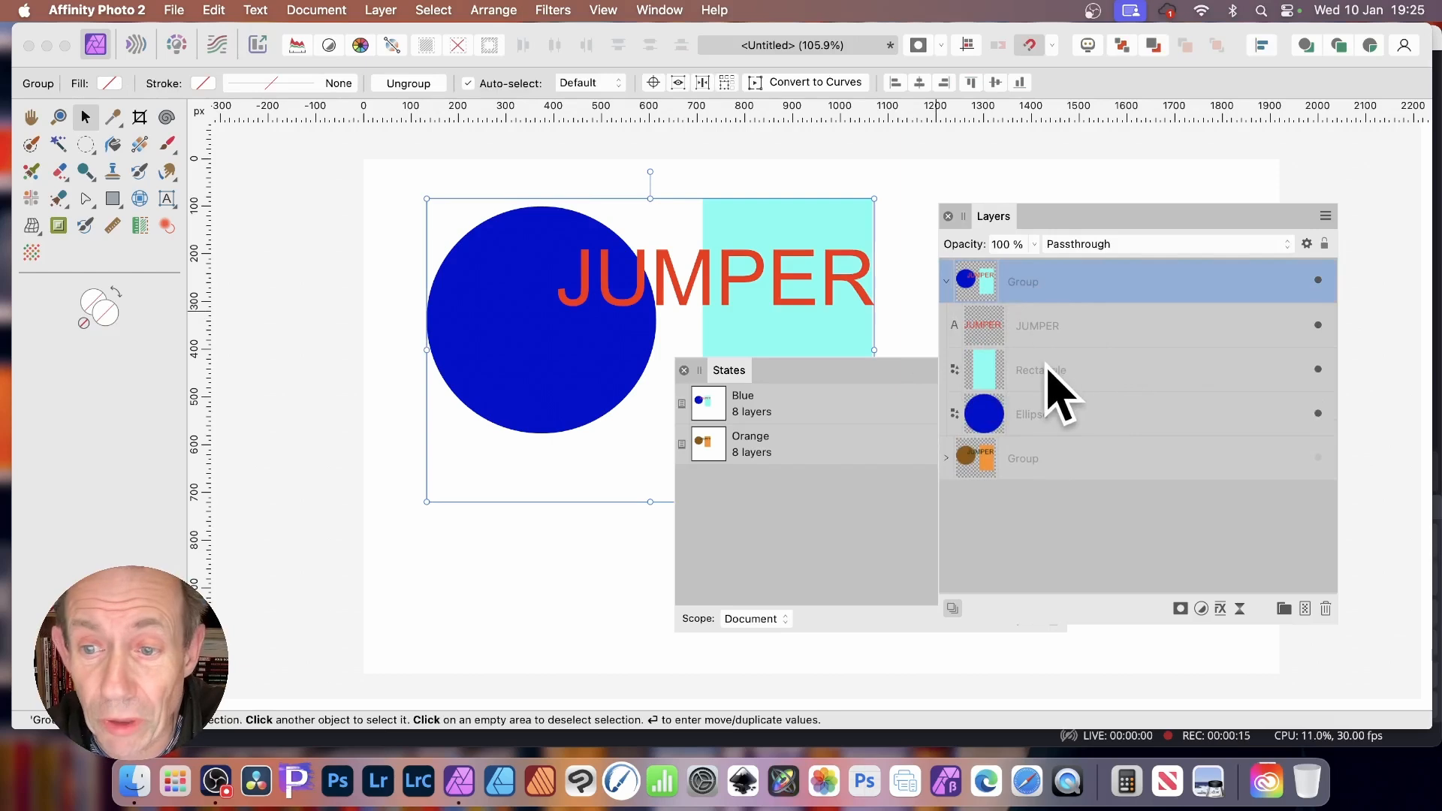
pyautogui.click(831, 158)
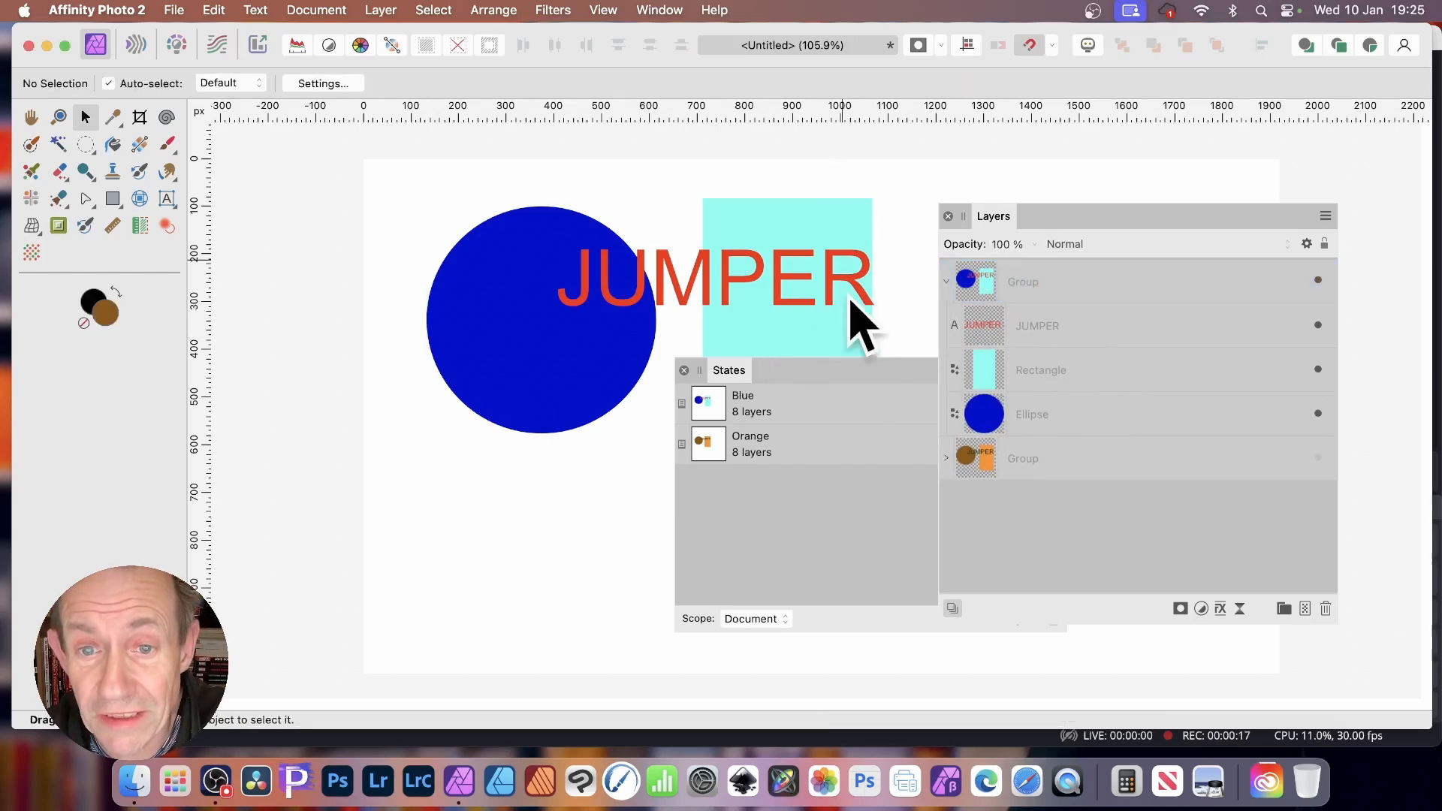
pyautogui.click(831, 317)
pyautogui.click(983, 370)
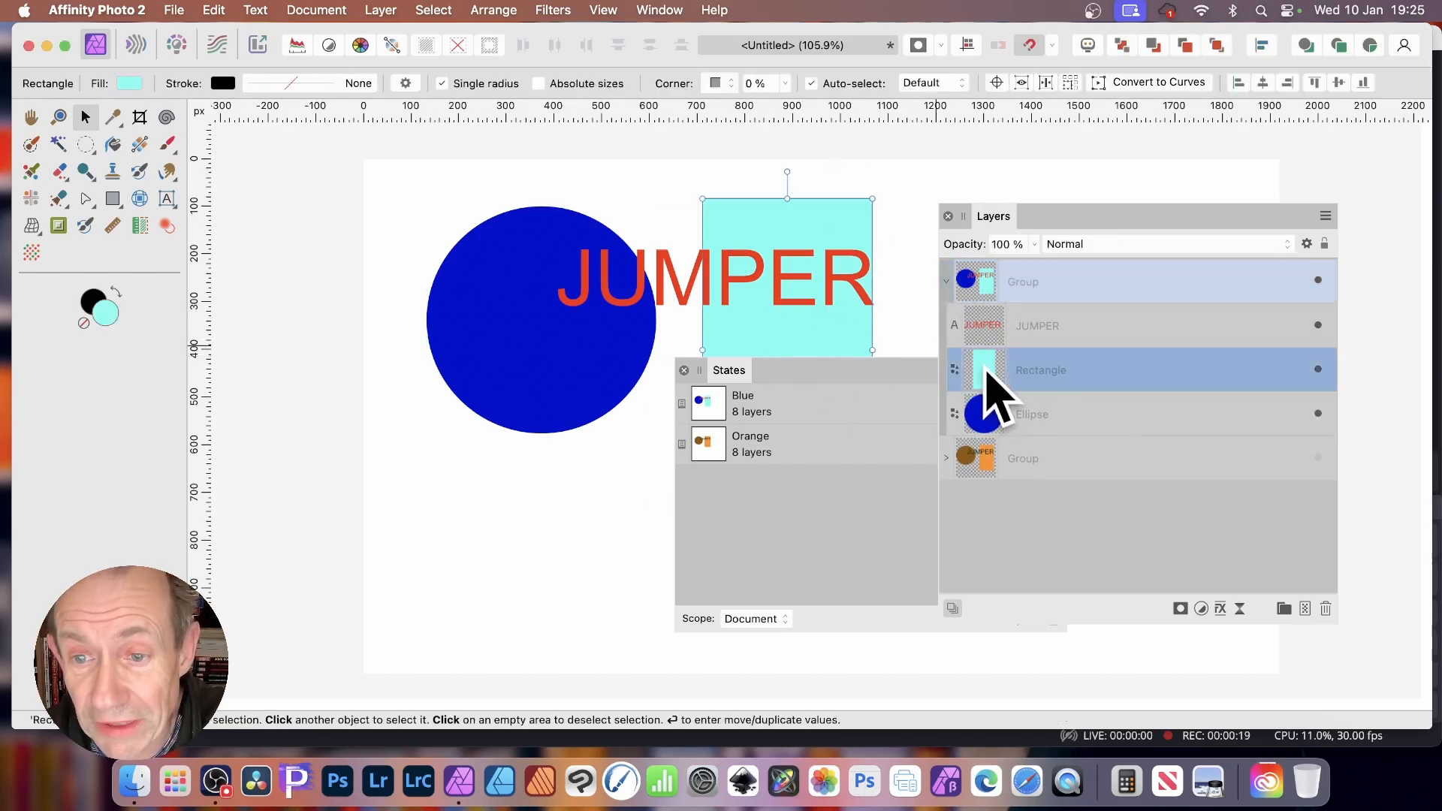
pyautogui.moveTo(840, 346); pyautogui.dragTo(637, 556)
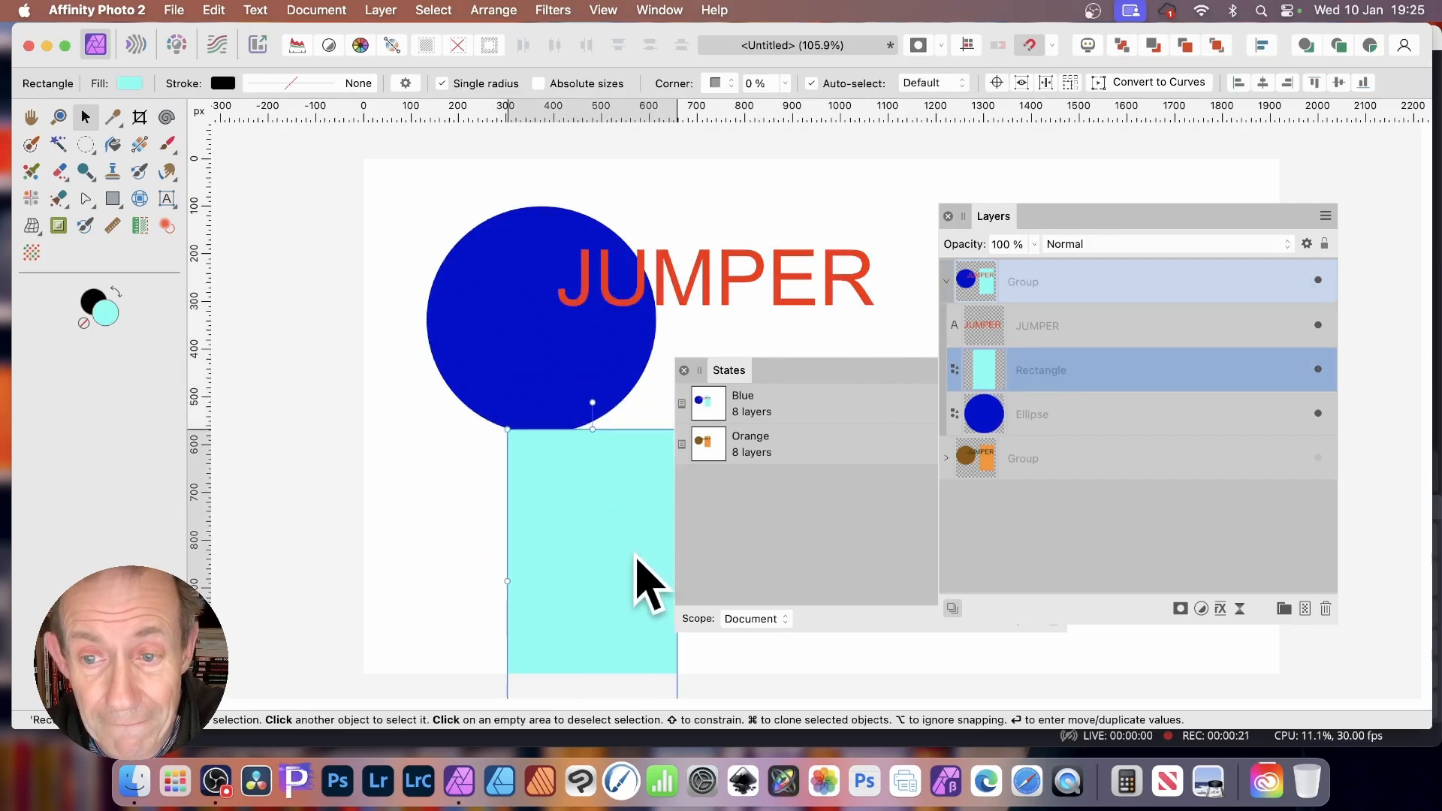
pyautogui.click(977, 414)
pyautogui.moveTo(570, 342); pyautogui.dragTo(830, 316)
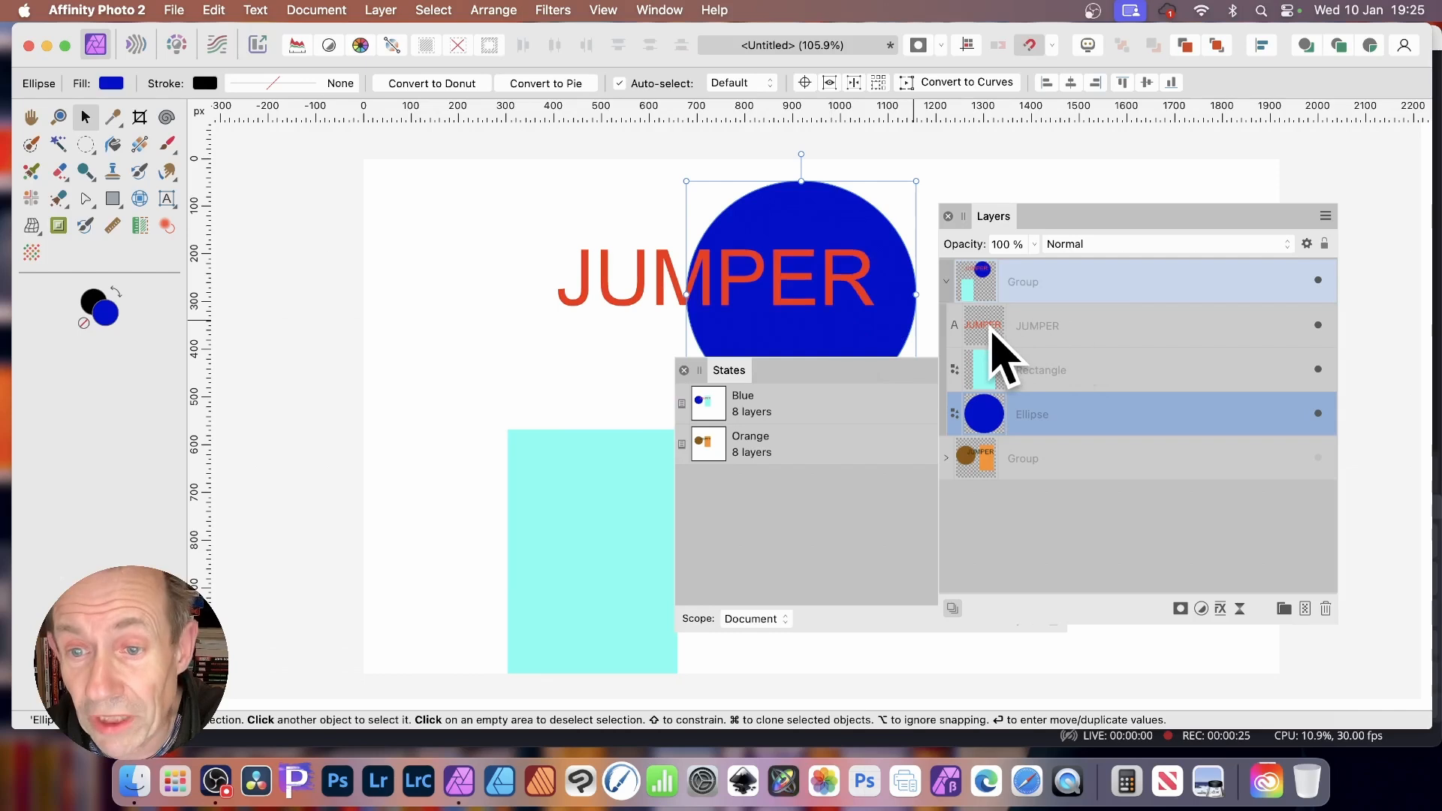
# - Replace the red JUMPER text in the upper group with CARDIGAN
pyautogui.click(1021, 326)
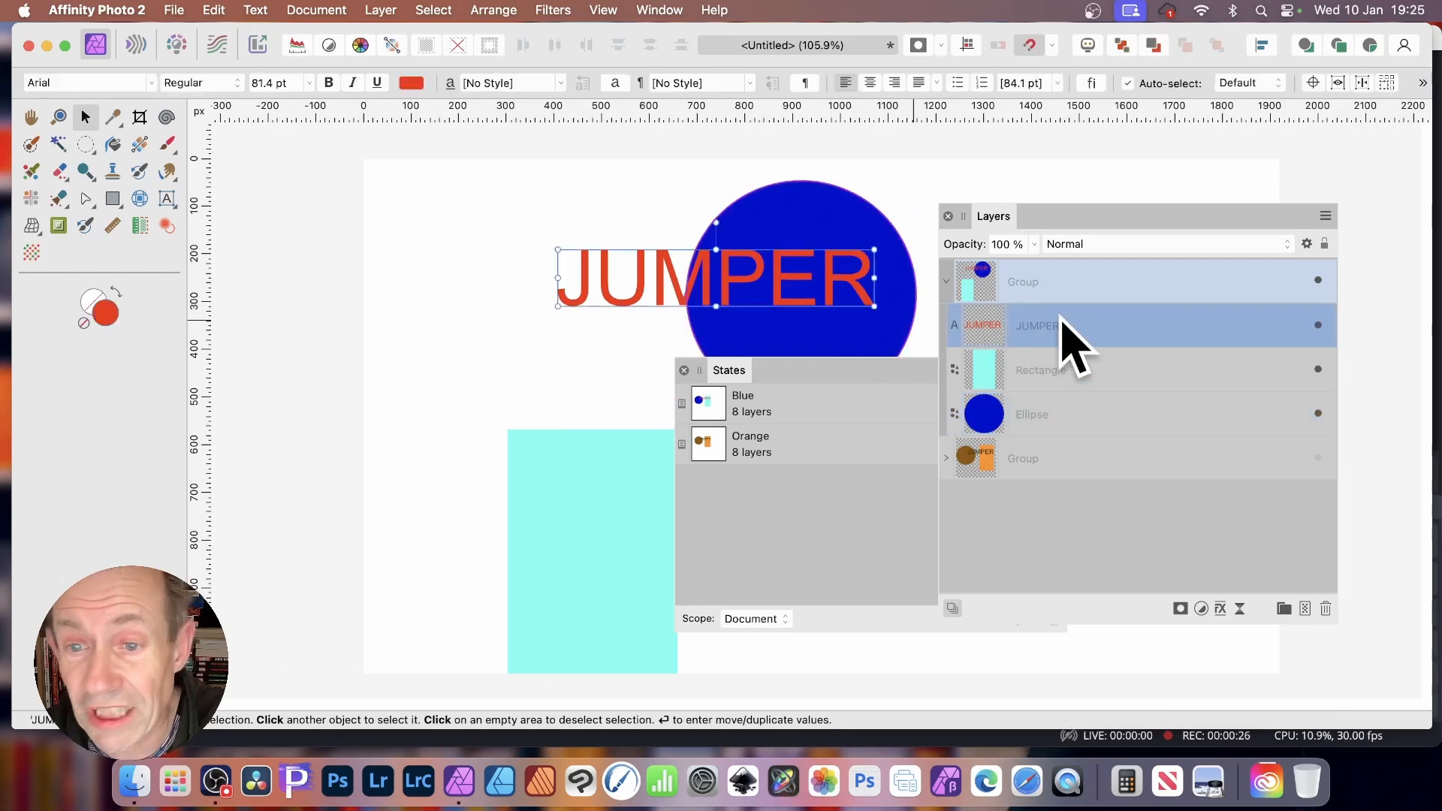
pyautogui.click(167, 199)
pyautogui.moveTo(577, 272); pyautogui.dragTo(901, 272)
pyautogui.press('BackSpace')
pyautogui.press('BackSpace')
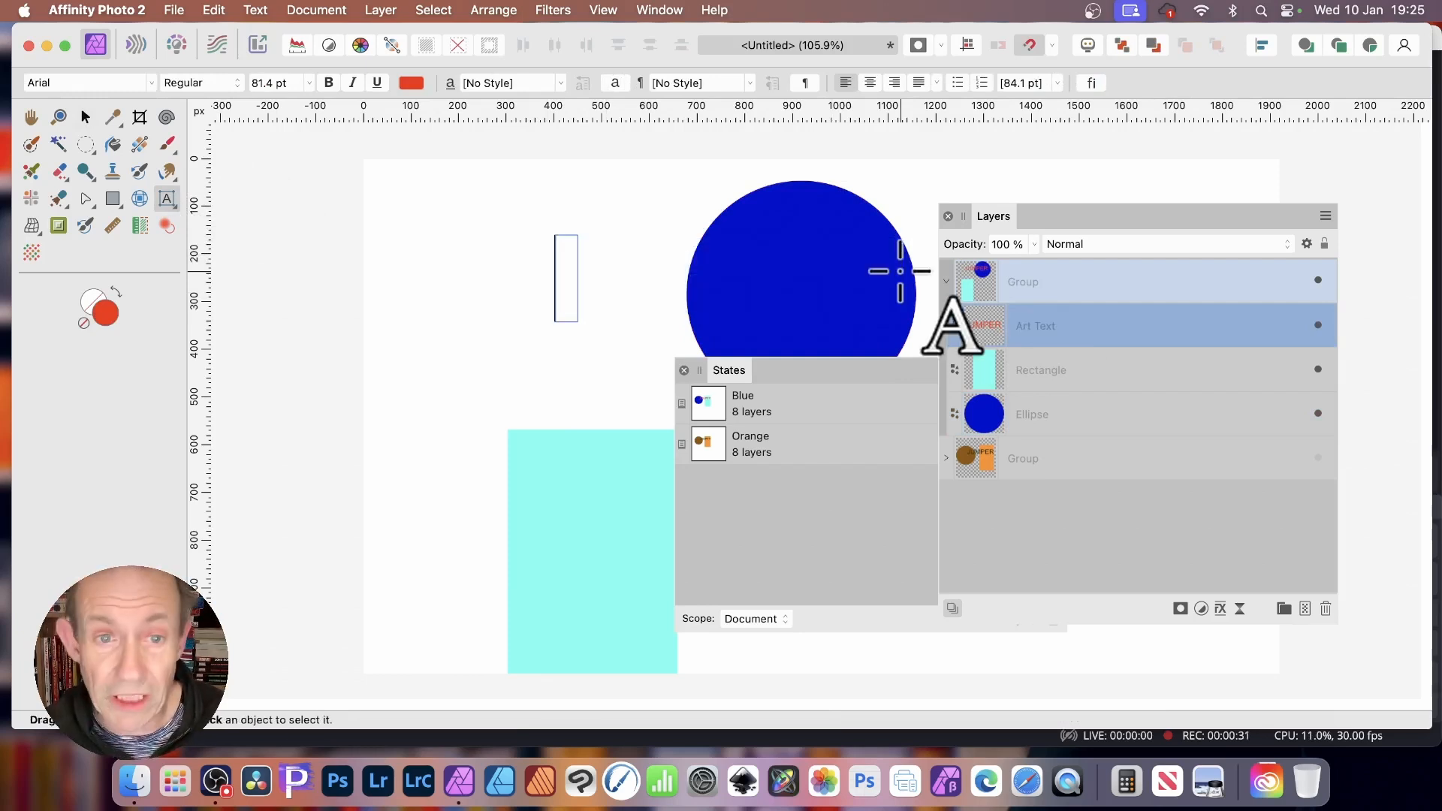
pyautogui.write('CARD')
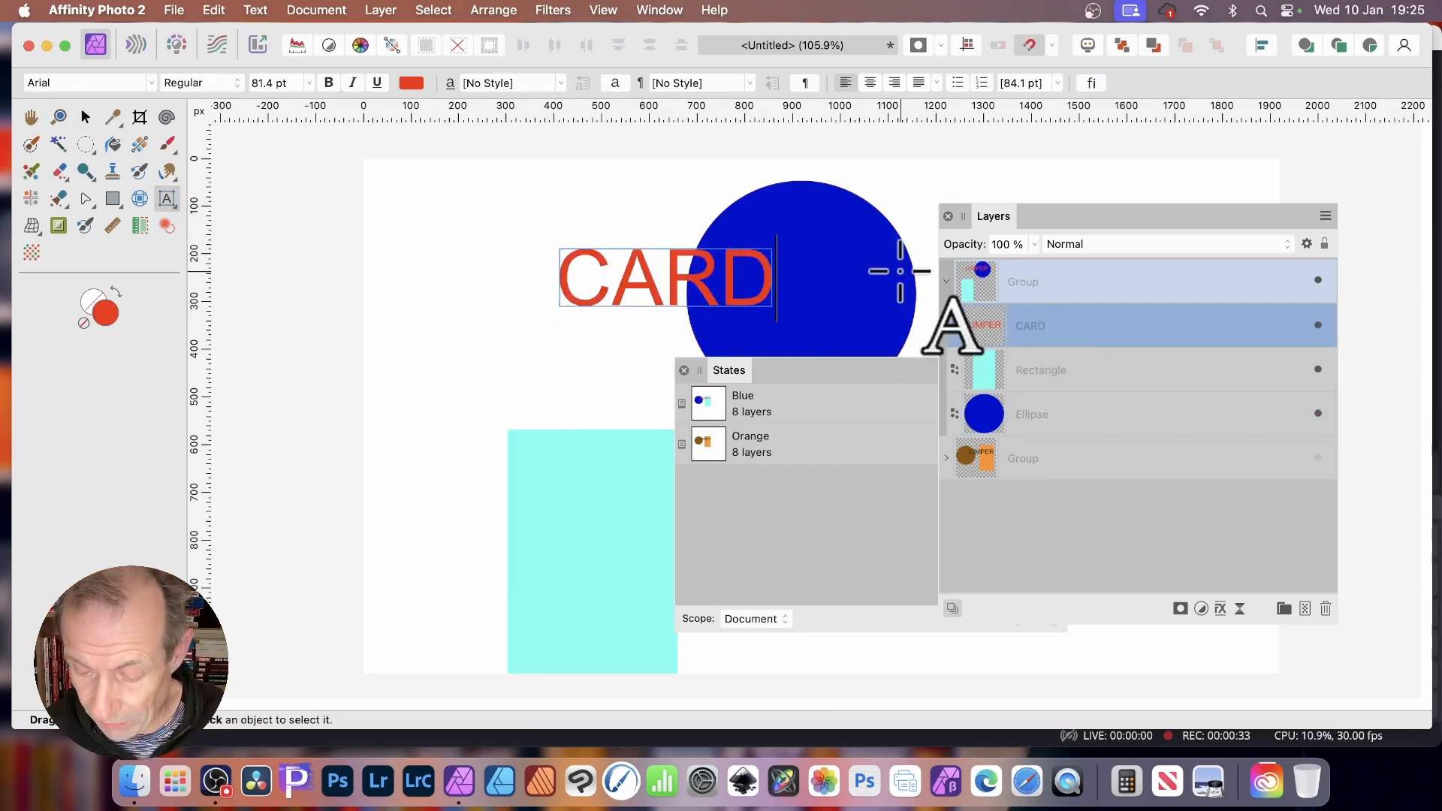
pyautogui.write('IGAN')
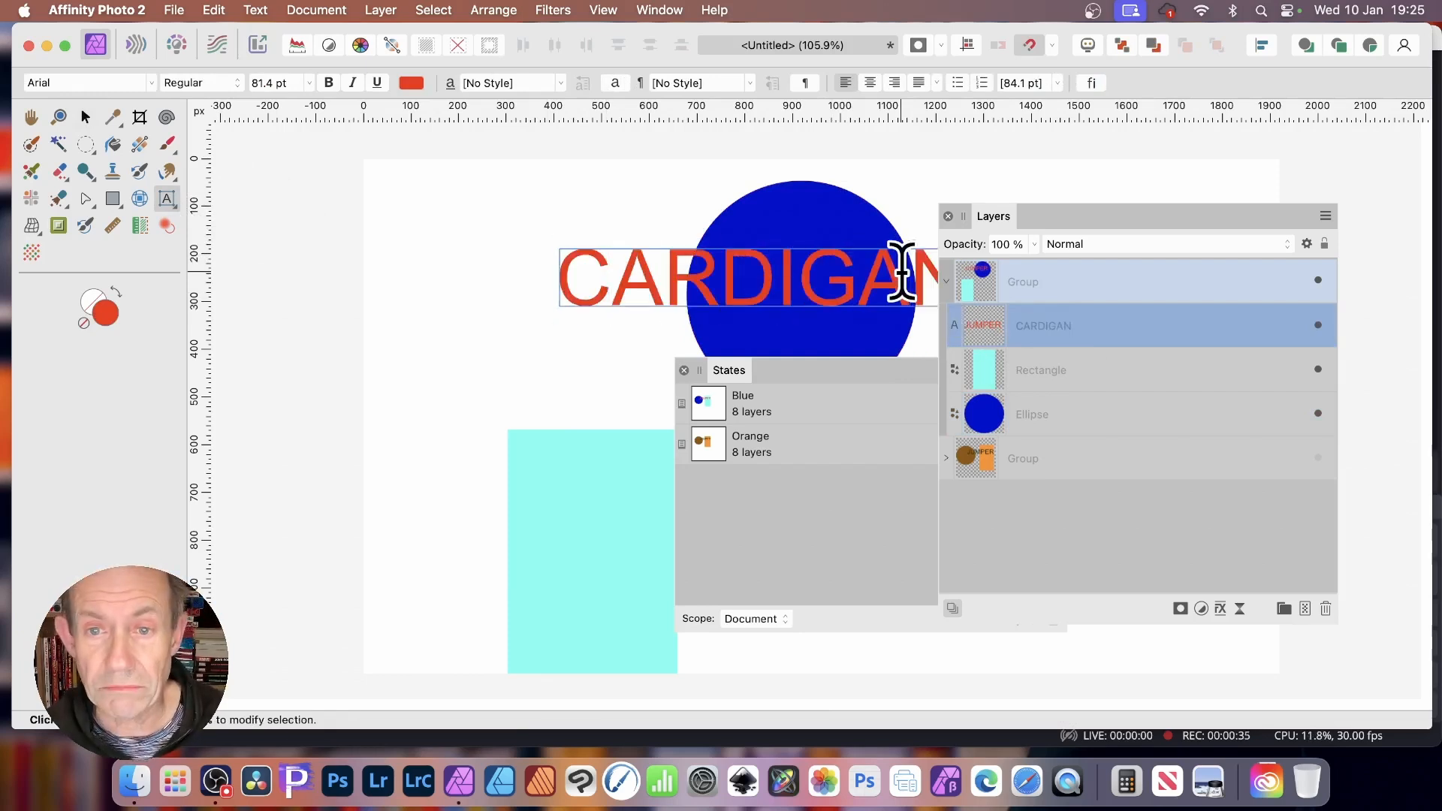
pyautogui.press('BackSpace')
pyautogui.press('BackSpace')
pyautogui.write('AN')
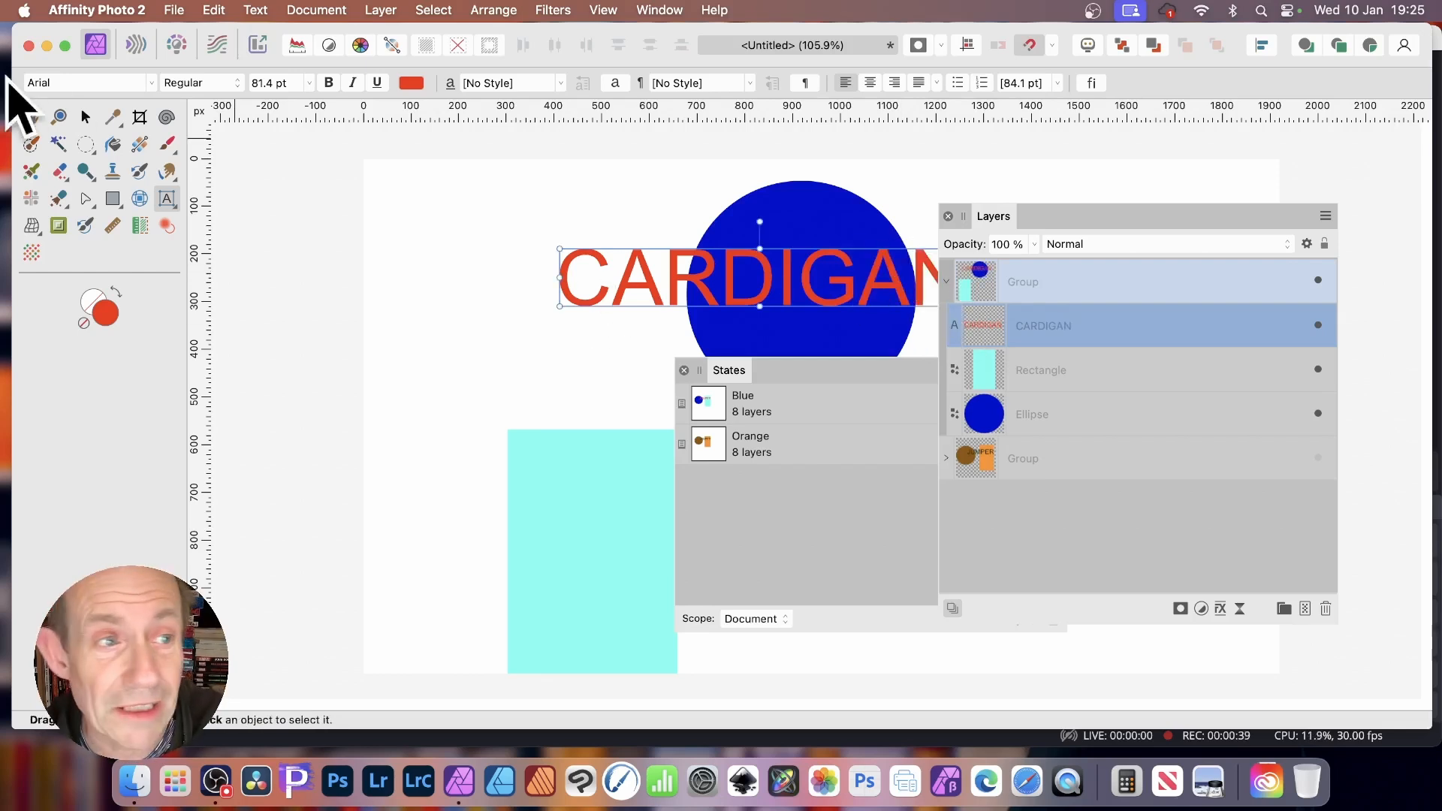
pyautogui.click(85, 117)
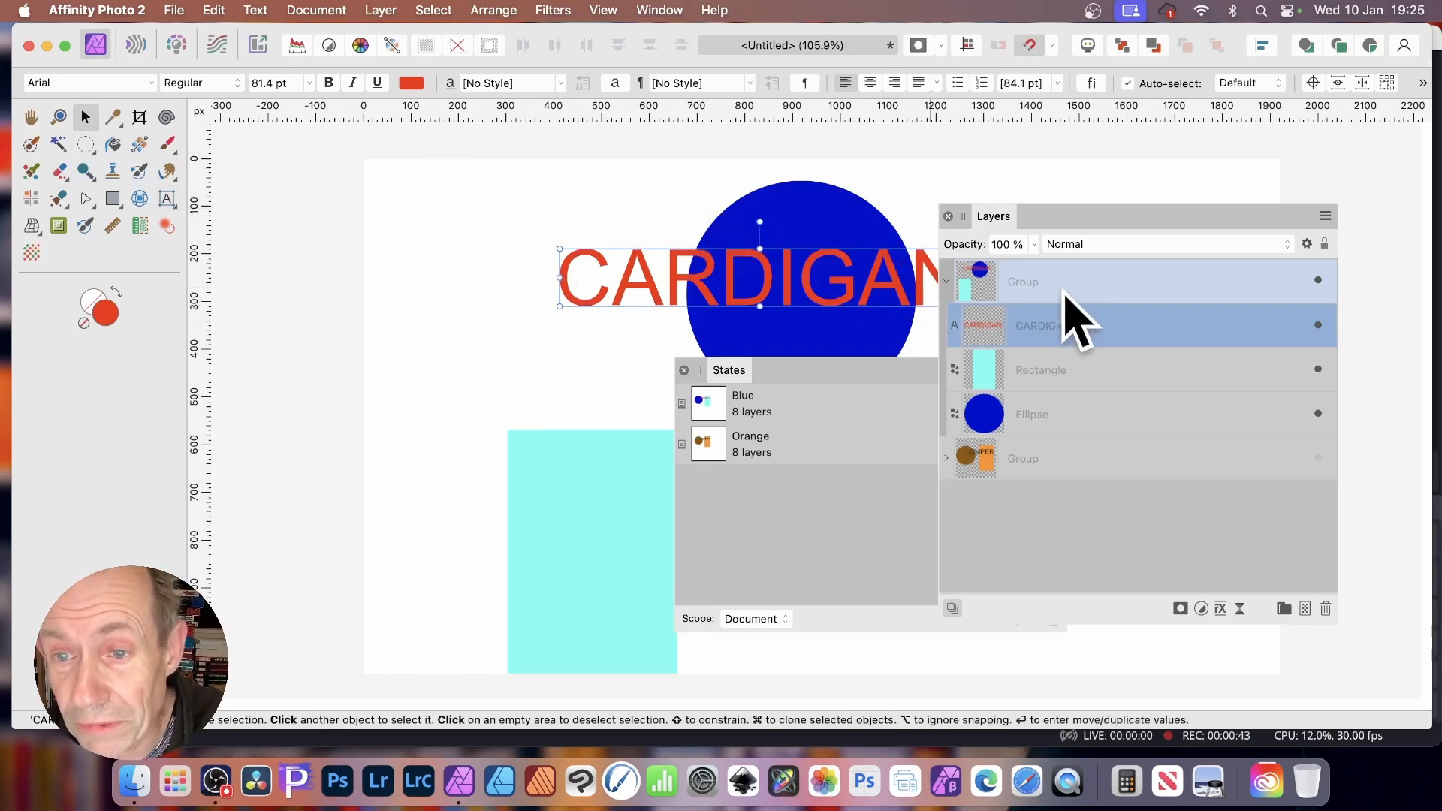
# - Collapse the edited upper group and apply the Orange state followed by the Blue state
pyautogui.click(976, 292)
pyautogui.click(946, 282)
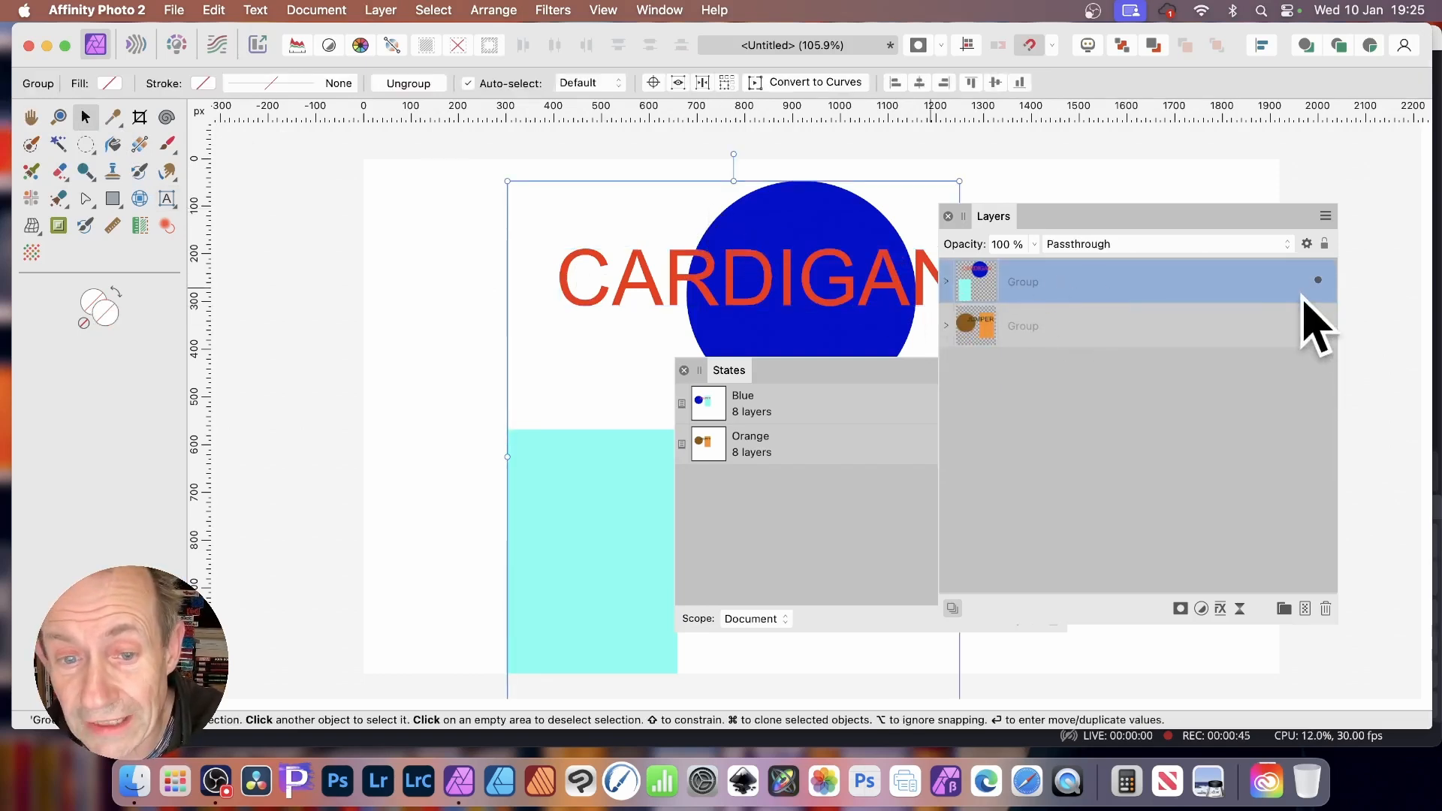
pyautogui.click(770, 402)
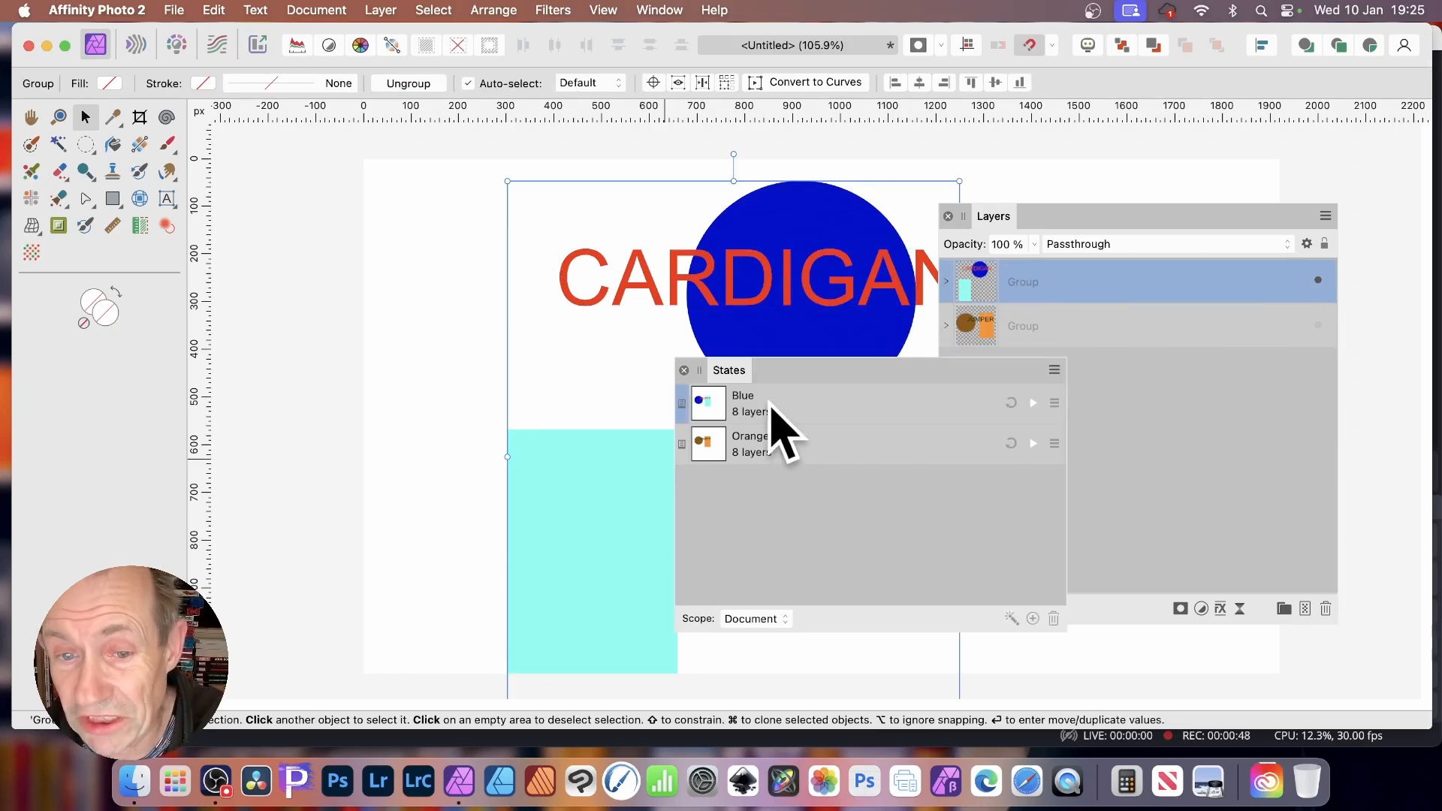
pyautogui.click(1033, 444)
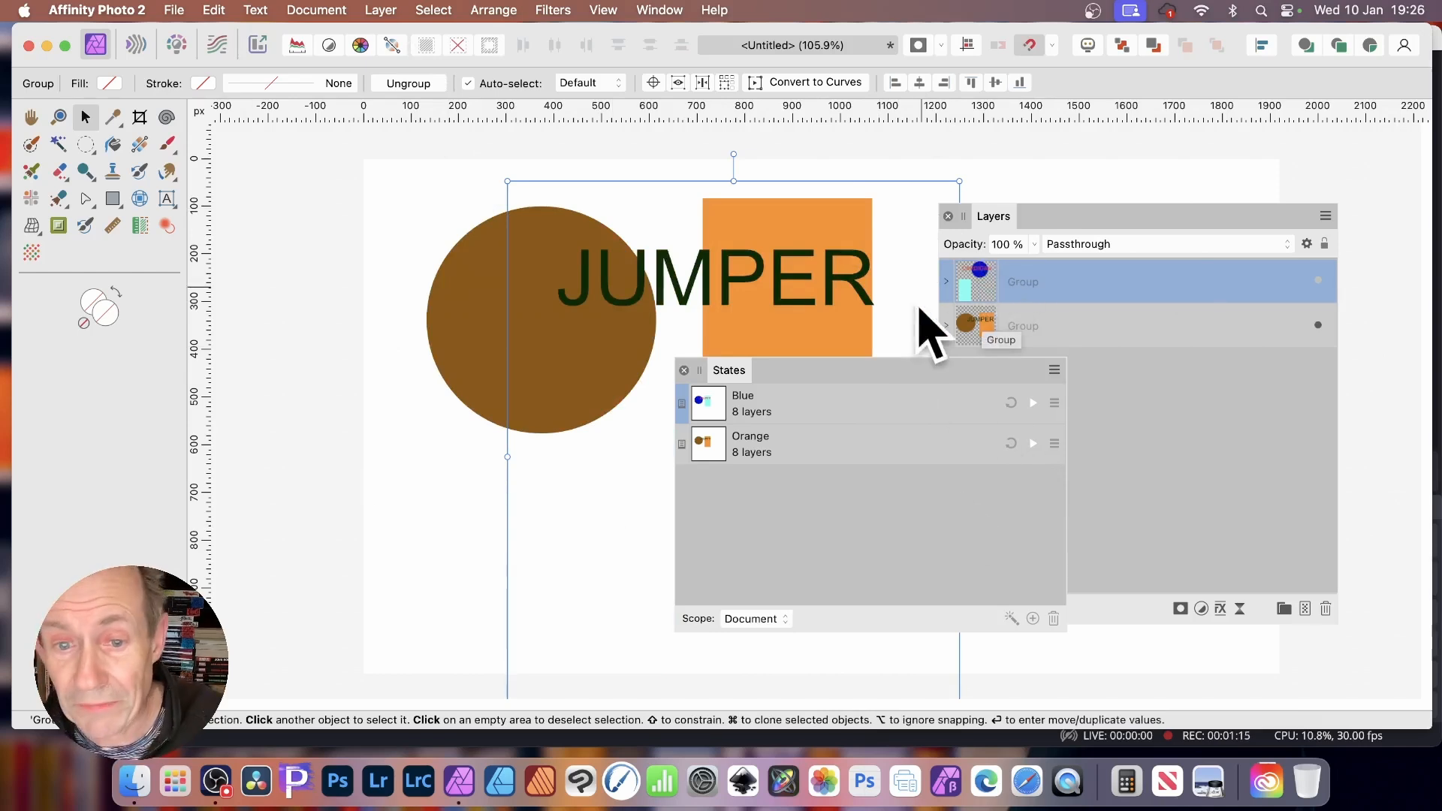
pyautogui.click(1030, 407)
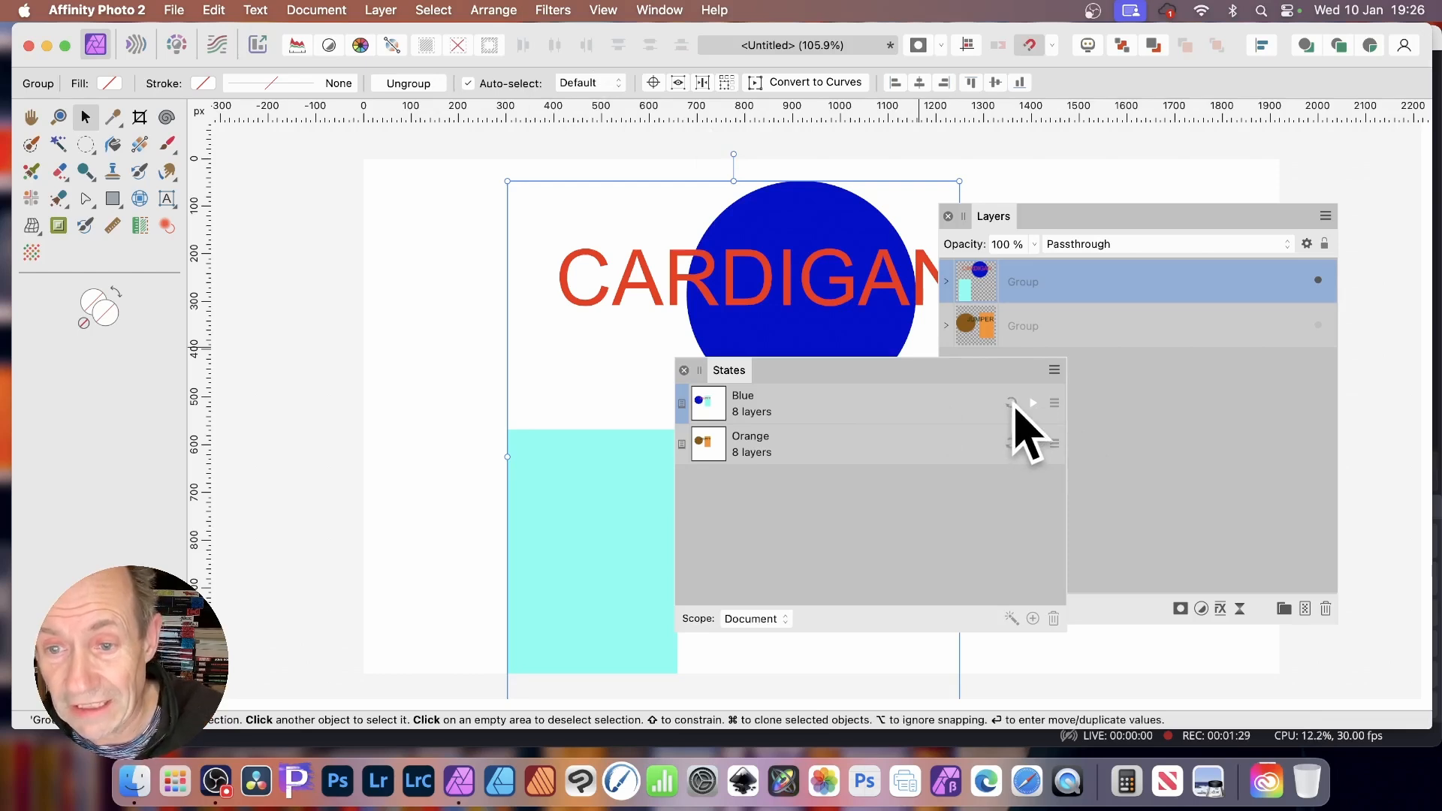
# - Move the whole blue group slightly up, its cyan rectangle to the page's upper-left edge, and the CARDIGAN text down across the rectangle
pyautogui.click(387, 392)
pyautogui.moveTo(629, 515)
pyautogui.mouseDown()
pyautogui.moveTo(515, 396)
pyautogui.moveTo(624, 488)
pyautogui.mouseUp()
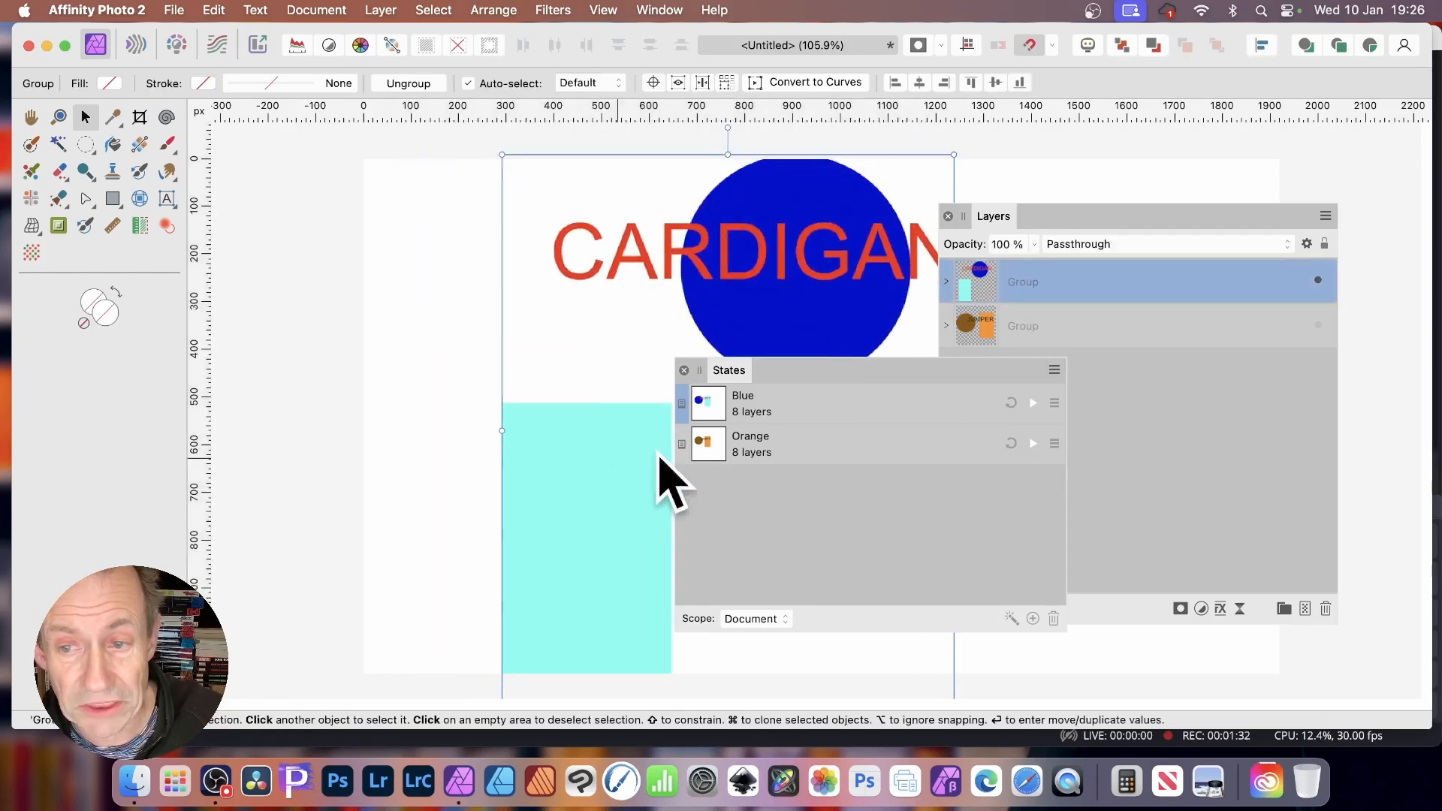
pyautogui.click(948, 283)
pyautogui.click(998, 375)
pyautogui.moveTo(608, 462); pyautogui.dragTo(467, 257)
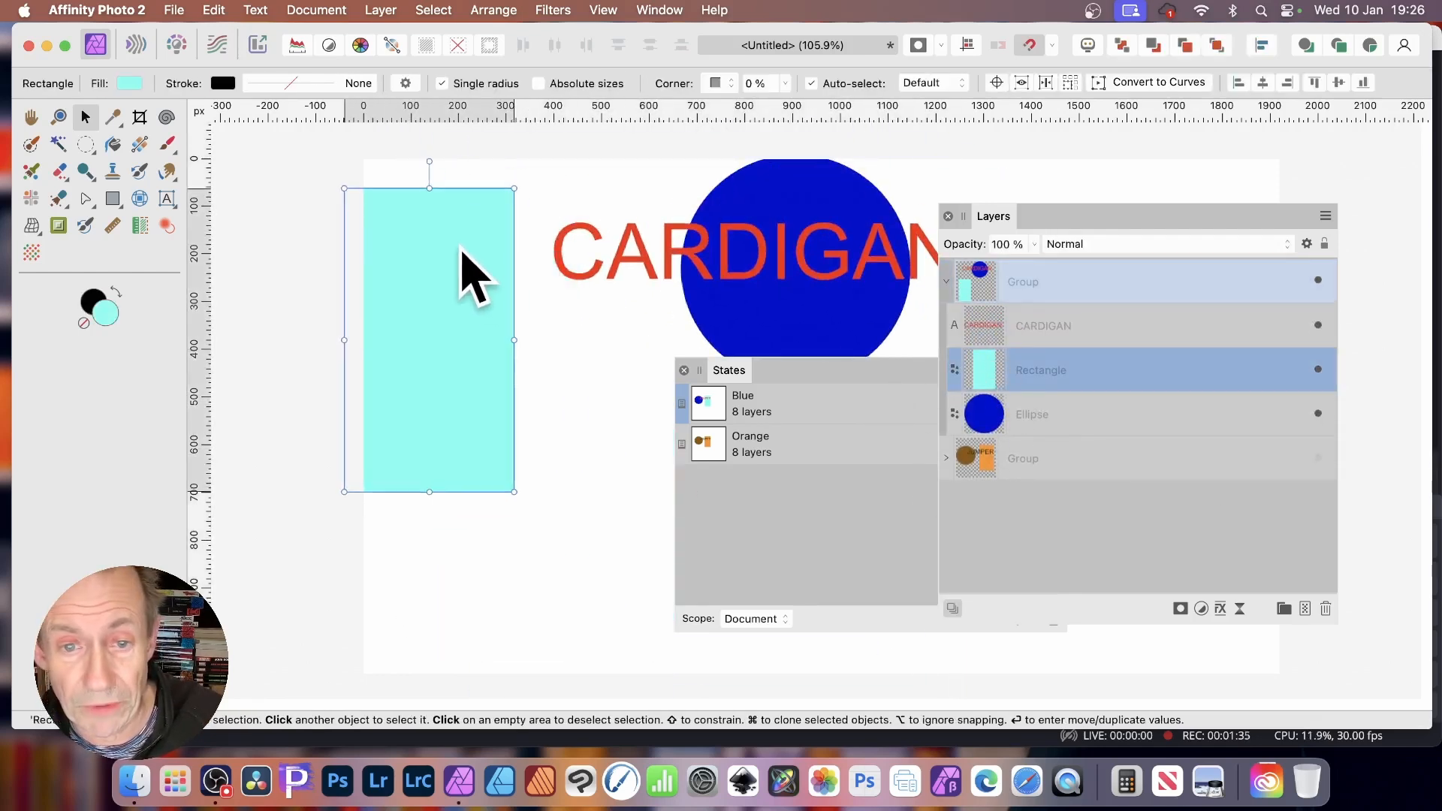
pyautogui.click(988, 325)
pyautogui.moveTo(844, 272); pyautogui.dragTo(677, 468)
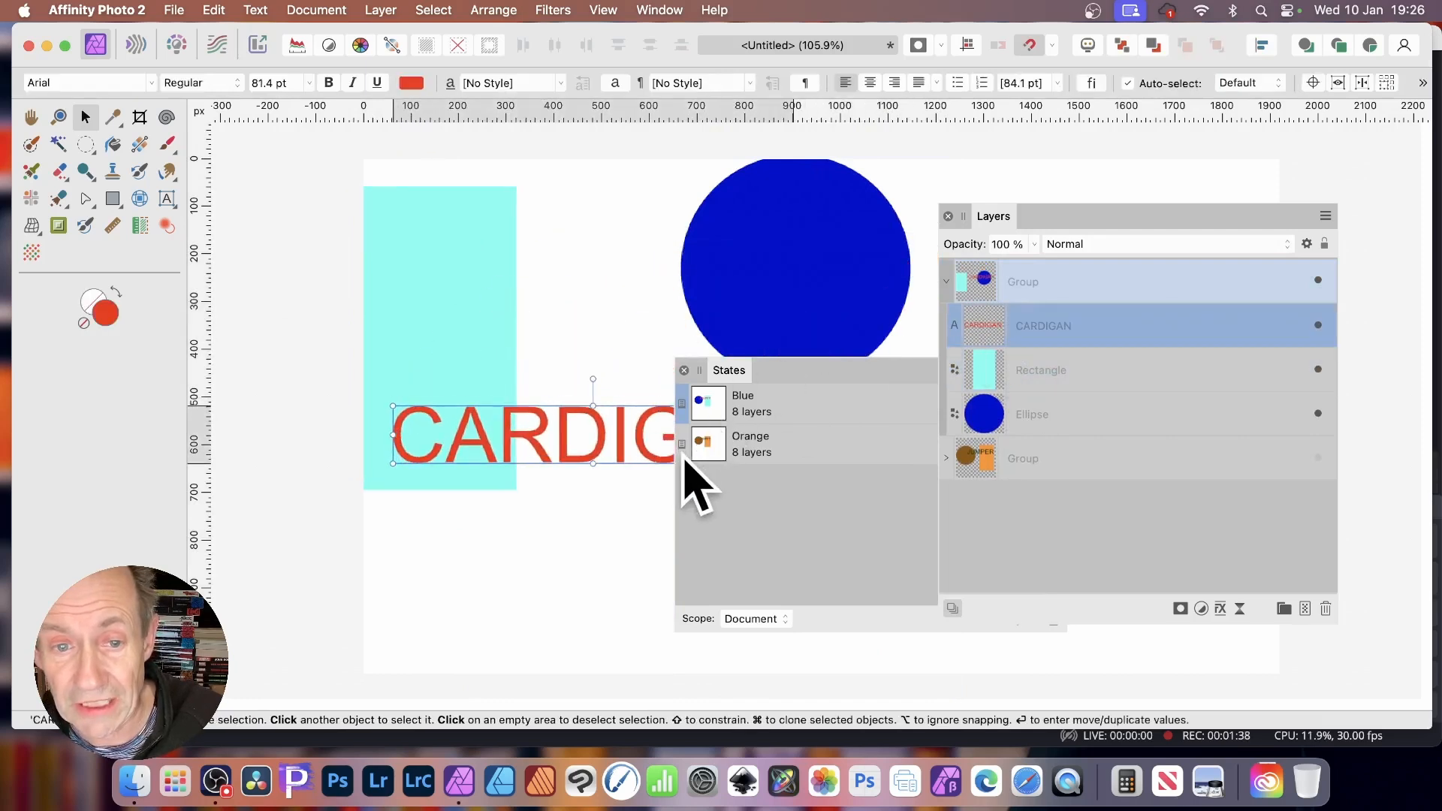
pyautogui.click(858, 376)
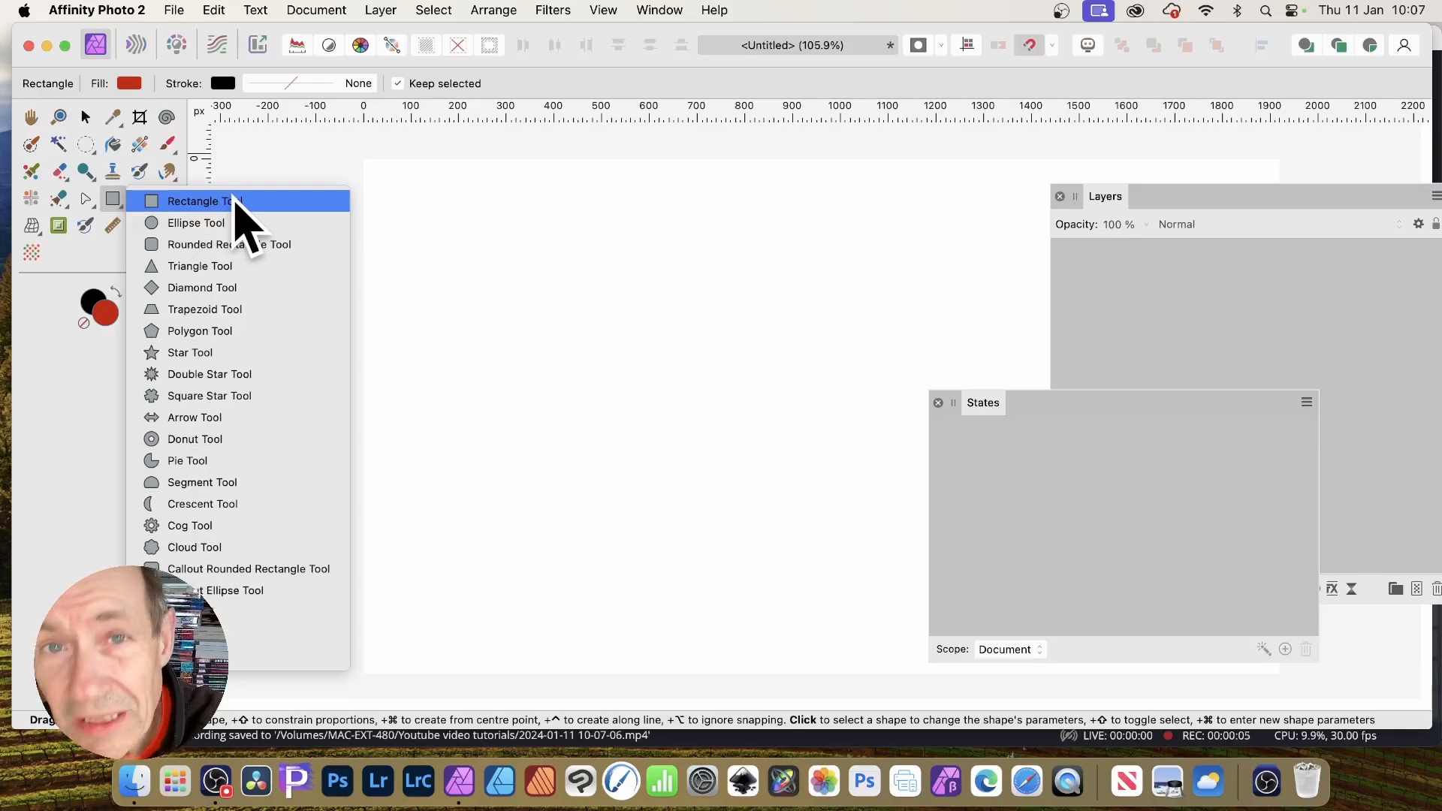
# - Draw a red rectangle about 780 × 520 px in the upper part of the empty page and reposition the Layers panel
pyautogui.click(234, 200)
pyautogui.moveTo(474, 201); pyautogui.dragTo(844, 446)
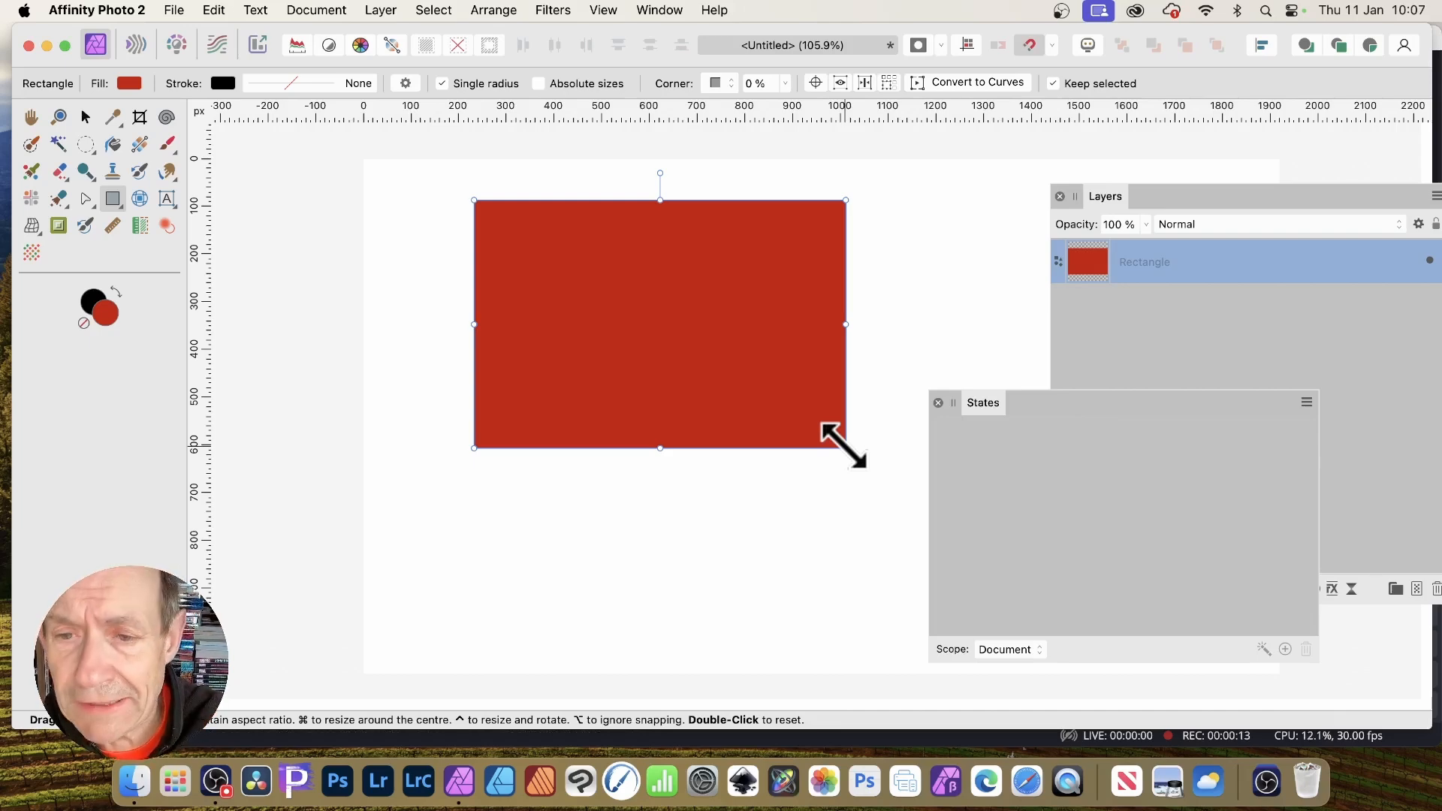
pyautogui.moveTo(1104, 199); pyautogui.dragTo(952, 134)
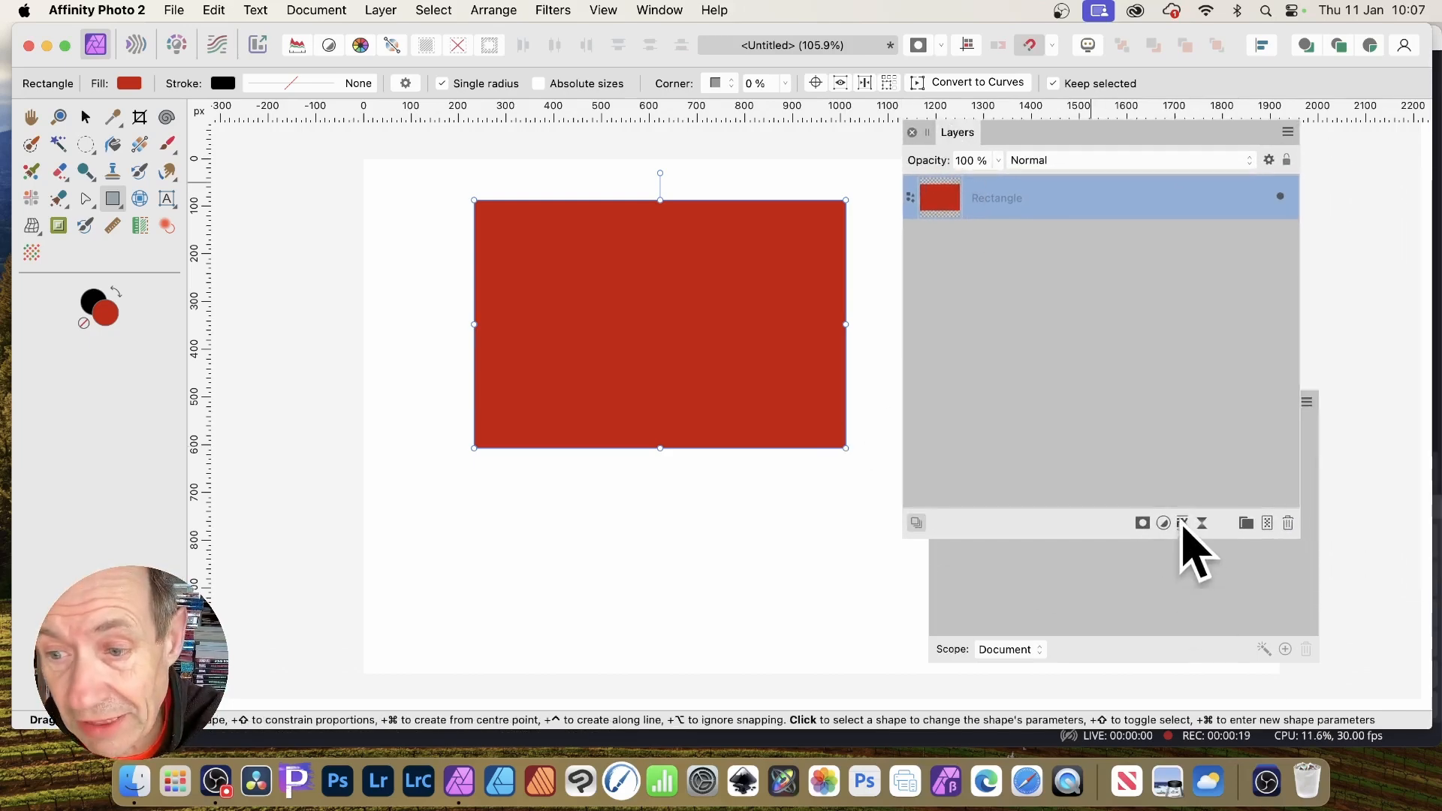
# - Add a 3D layer effect with a 38 px radius to the red rectangle
pyautogui.click(1182, 523)
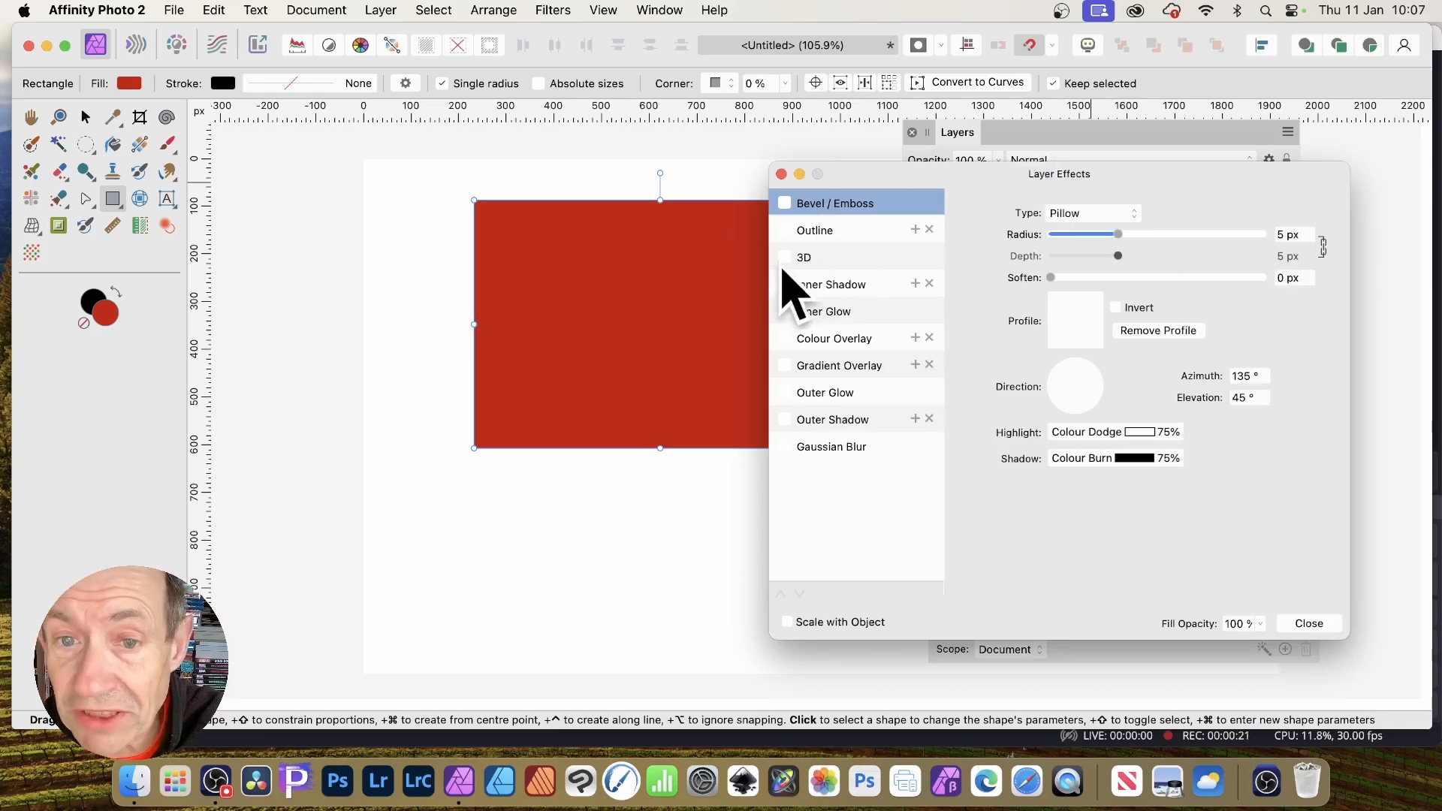
pyautogui.click(790, 257)
pyautogui.moveTo(1120, 213); pyautogui.dragTo(1210, 224)
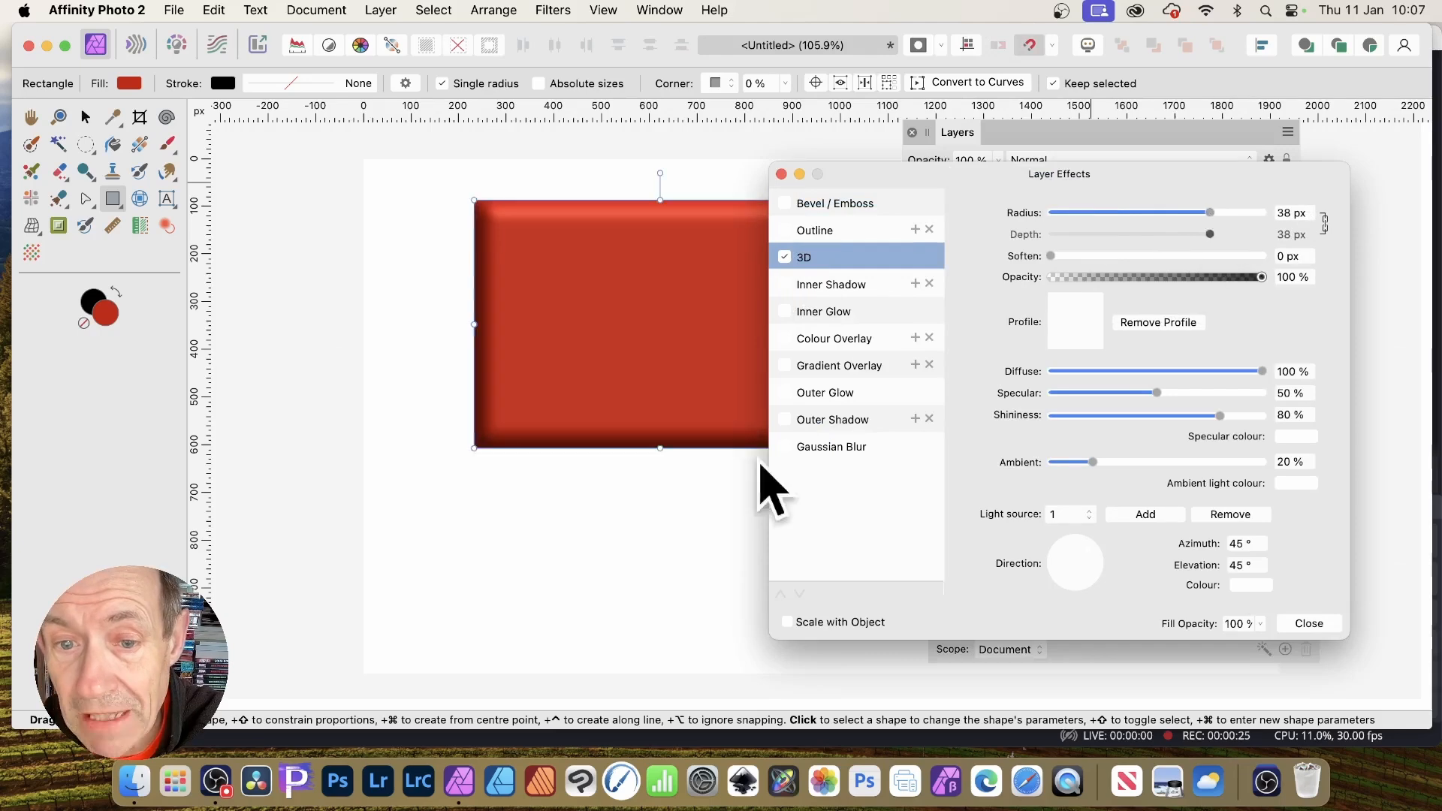
# - Add an Outer Shadow to the red rectangle with radius 12.4 px, offset 18.2 px and intensity 54%
pyautogui.click(847, 418)
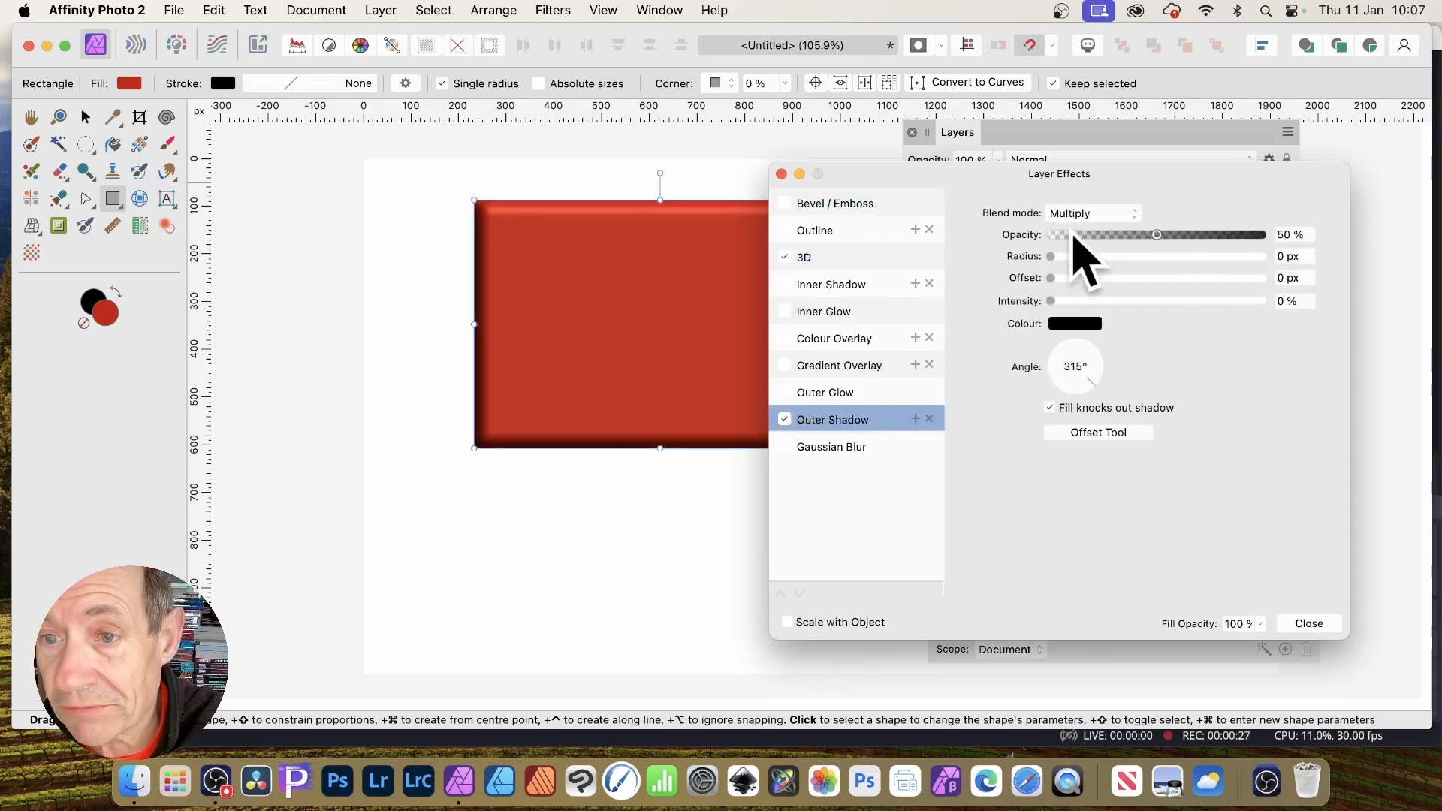
pyautogui.moveTo(1133, 257); pyautogui.dragTo(1162, 277)
pyautogui.click(1172, 302)
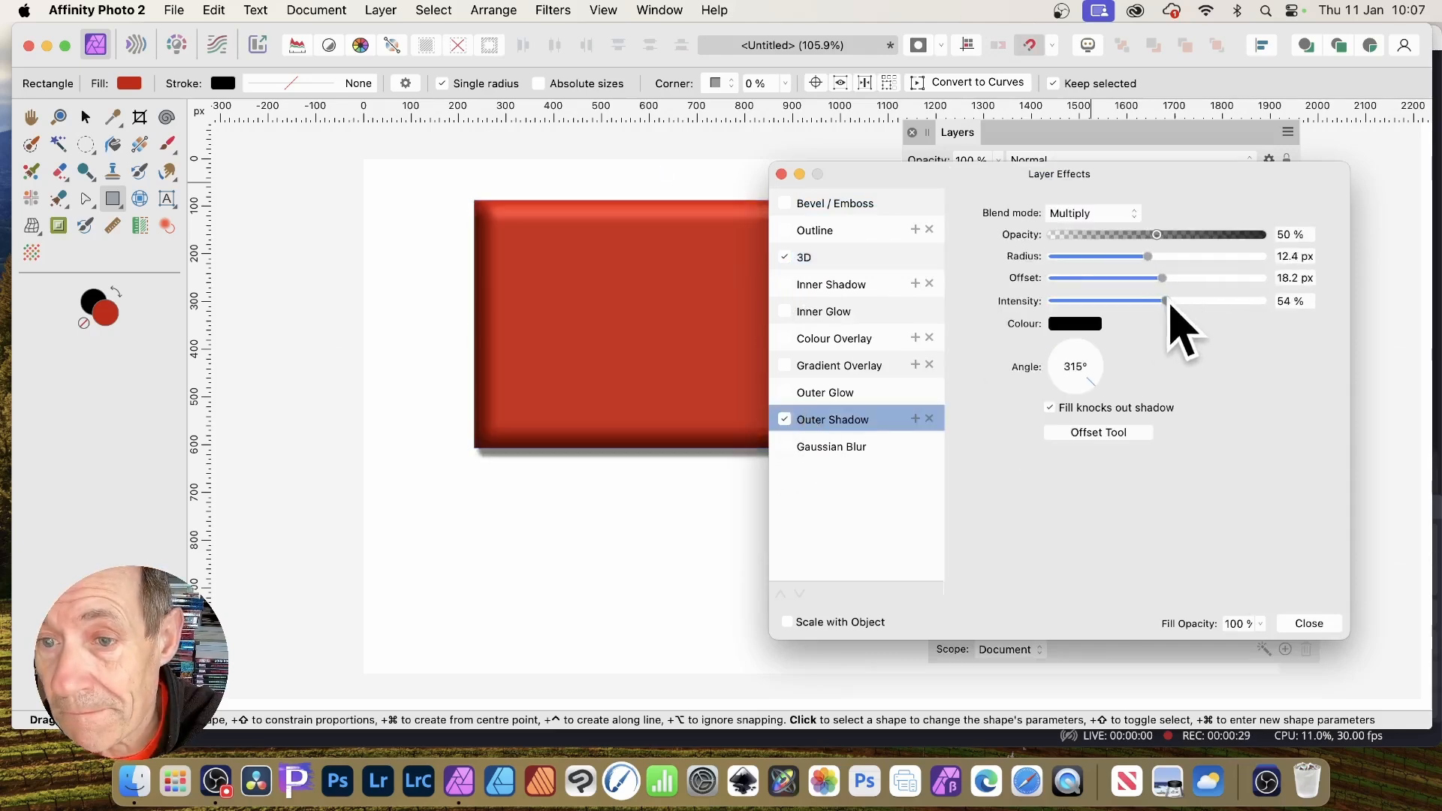
# - Finish the layer effects, reposition the States panel, and capture the rectangle's current look as a state named "3D shadow"
pyautogui.click(1308, 624)
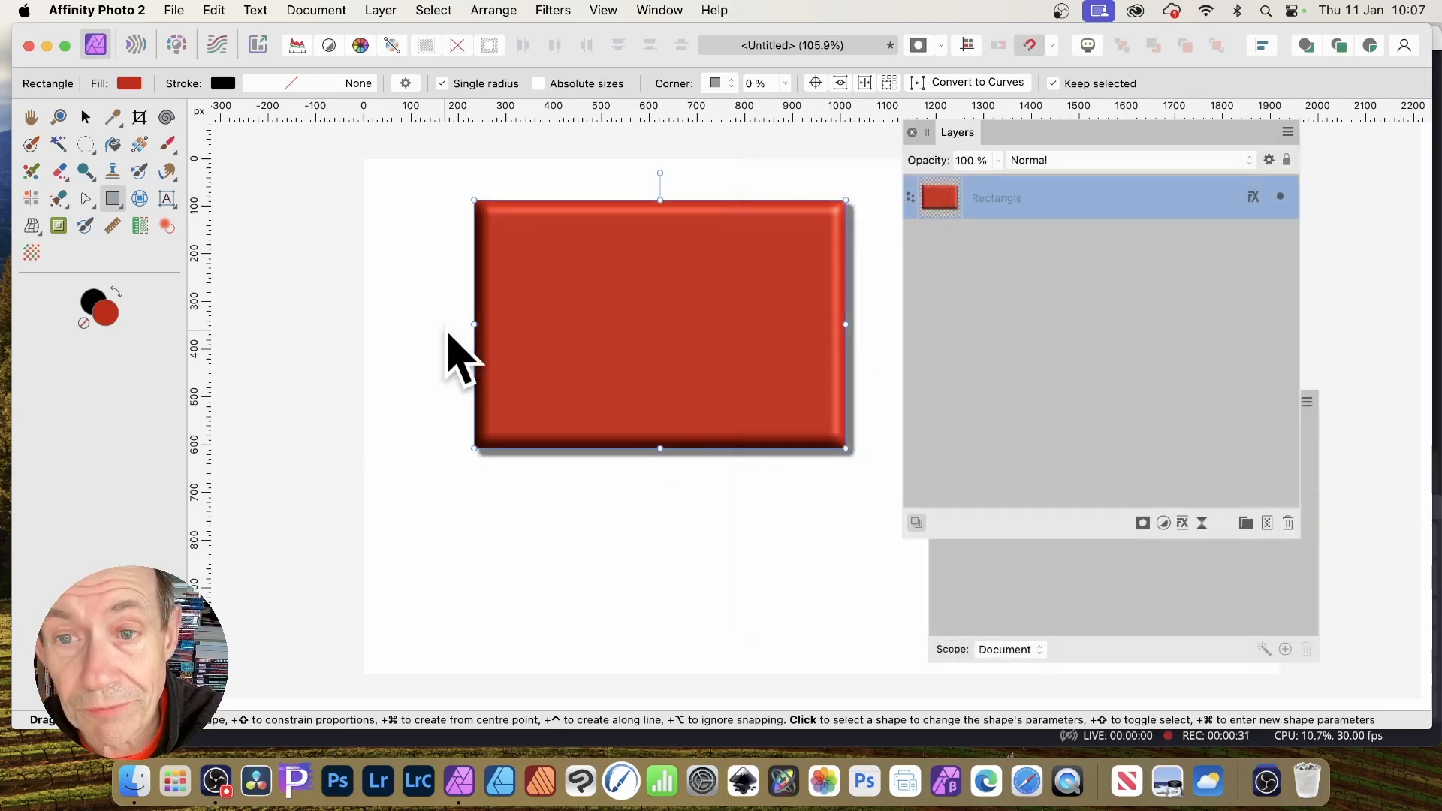
pyautogui.click(991, 612)
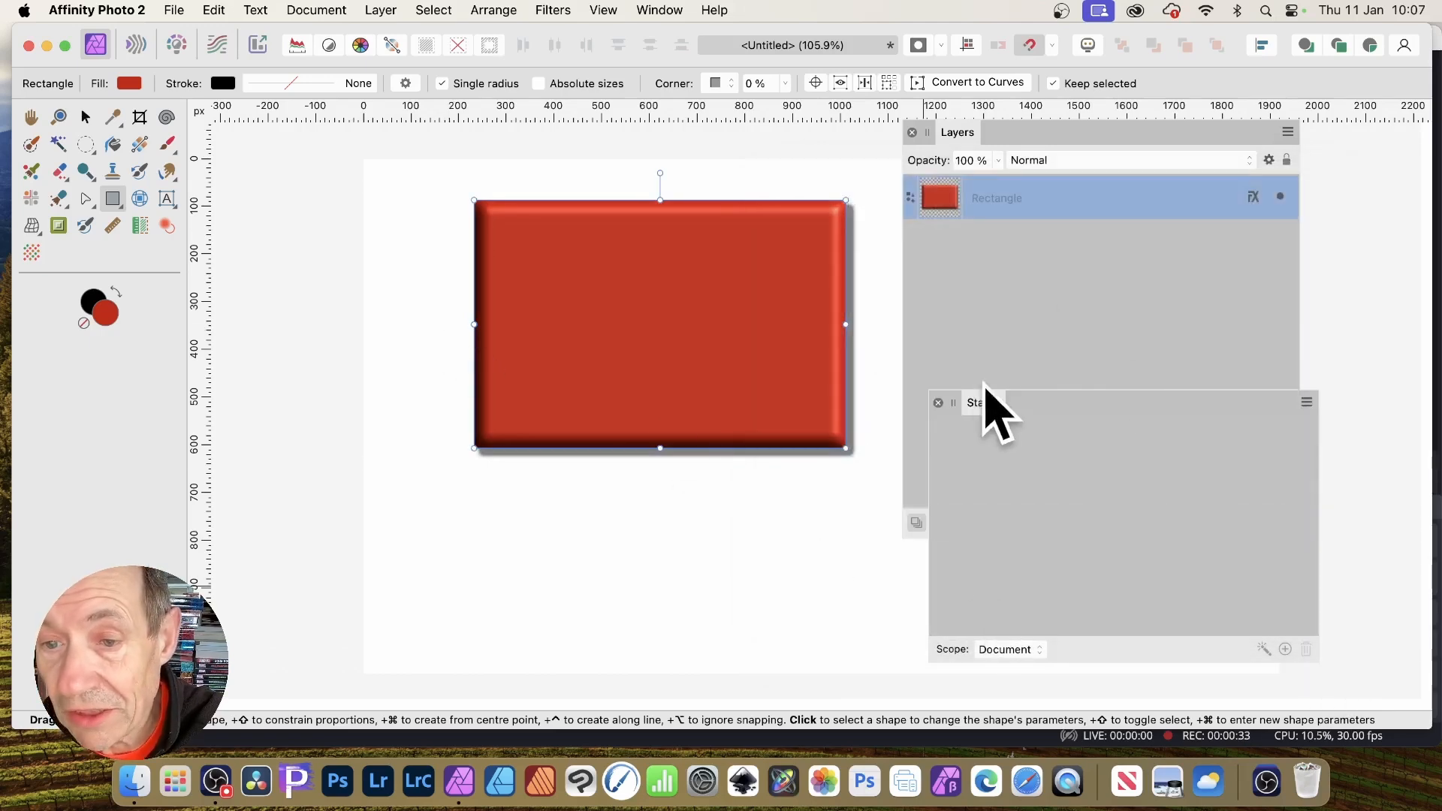
pyautogui.moveTo(978, 405); pyautogui.dragTo(851, 331)
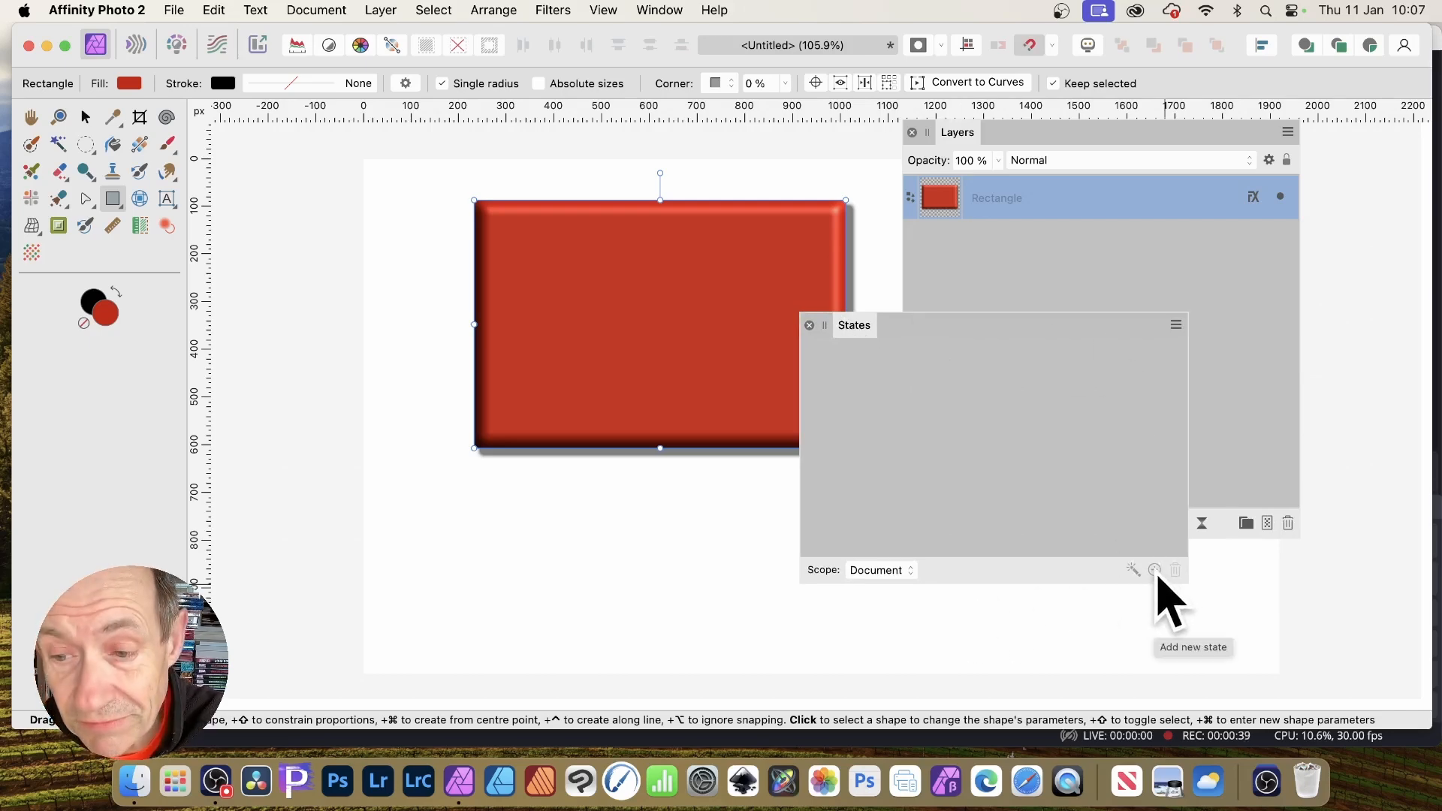
pyautogui.click(1156, 574)
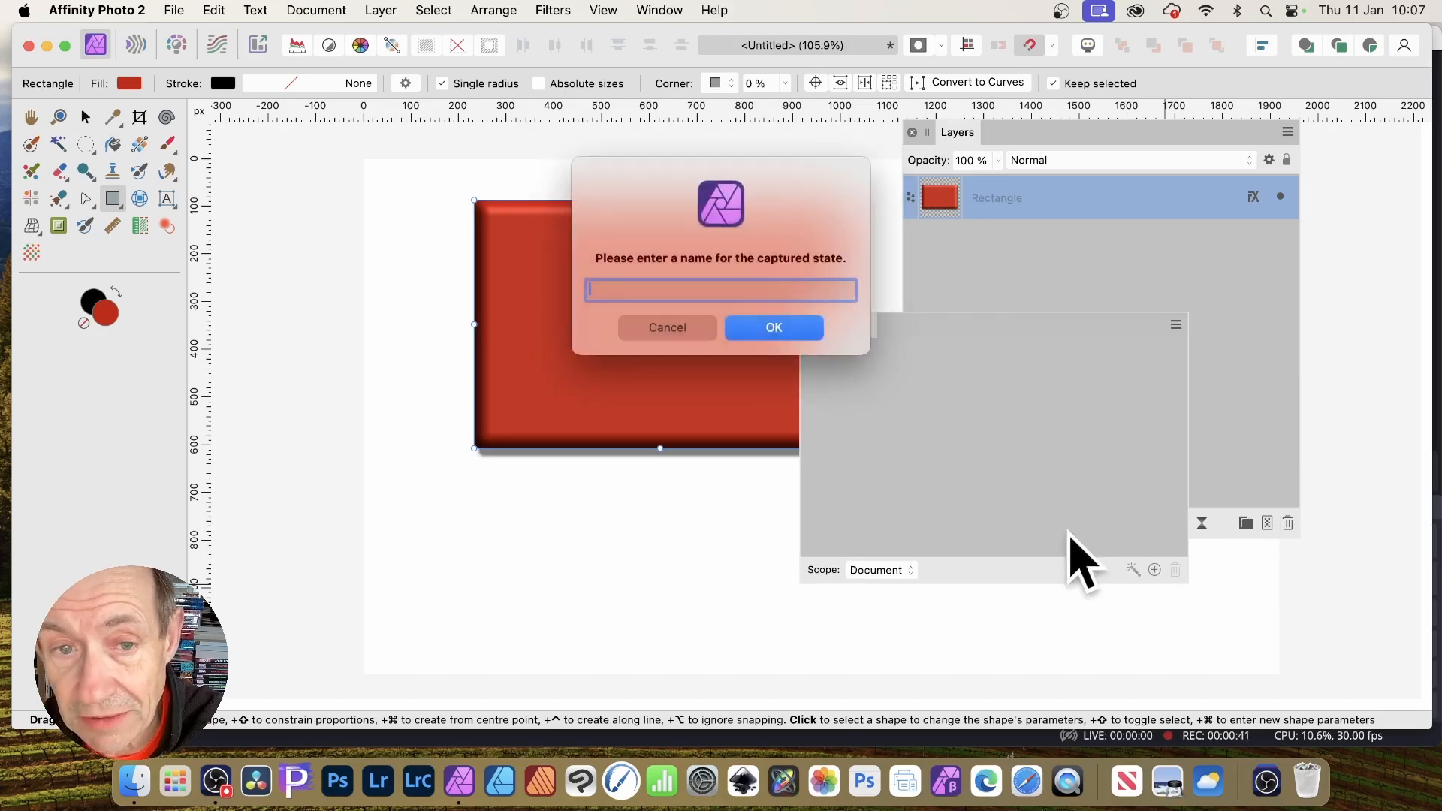
pyautogui.write('3D shadow')
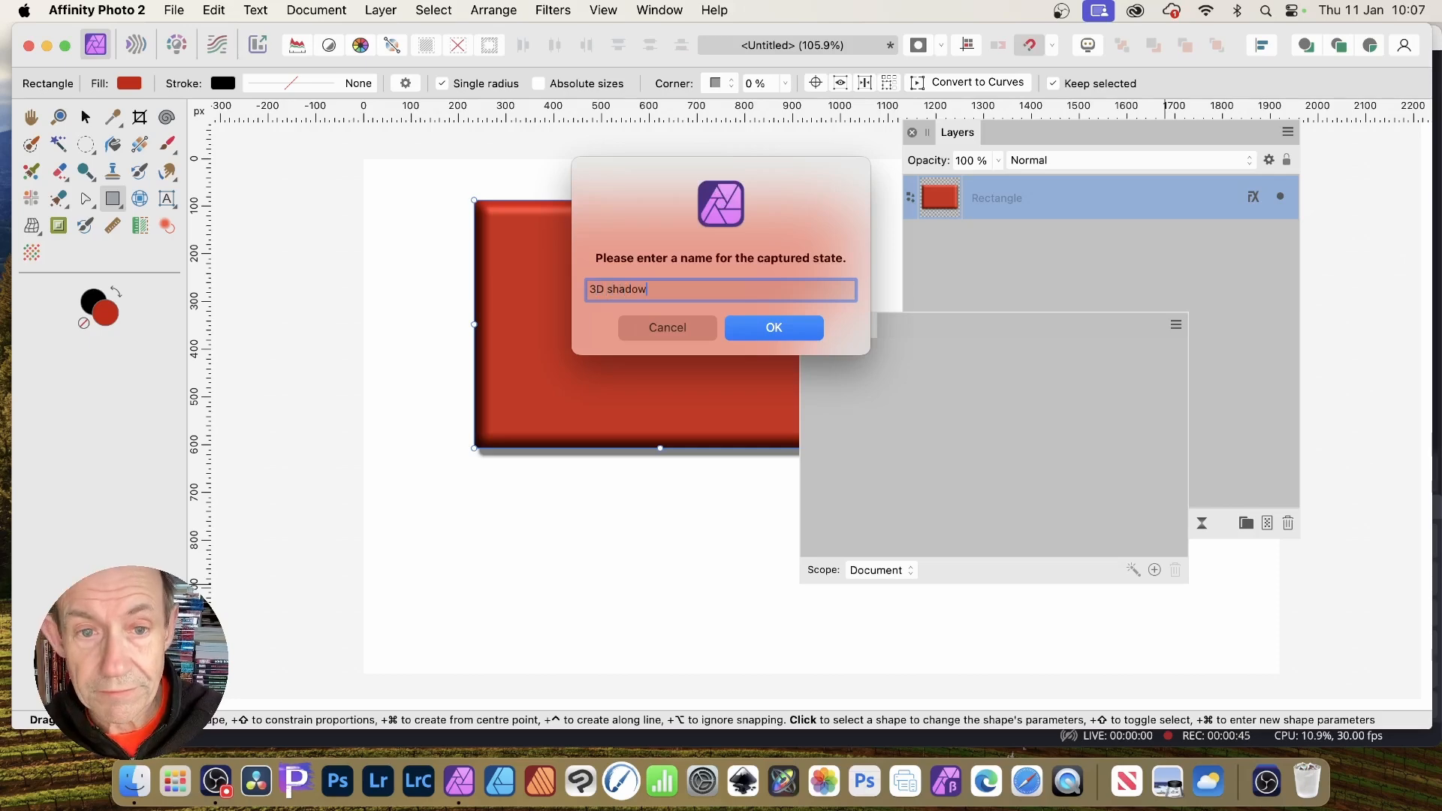
pyautogui.click(762, 331)
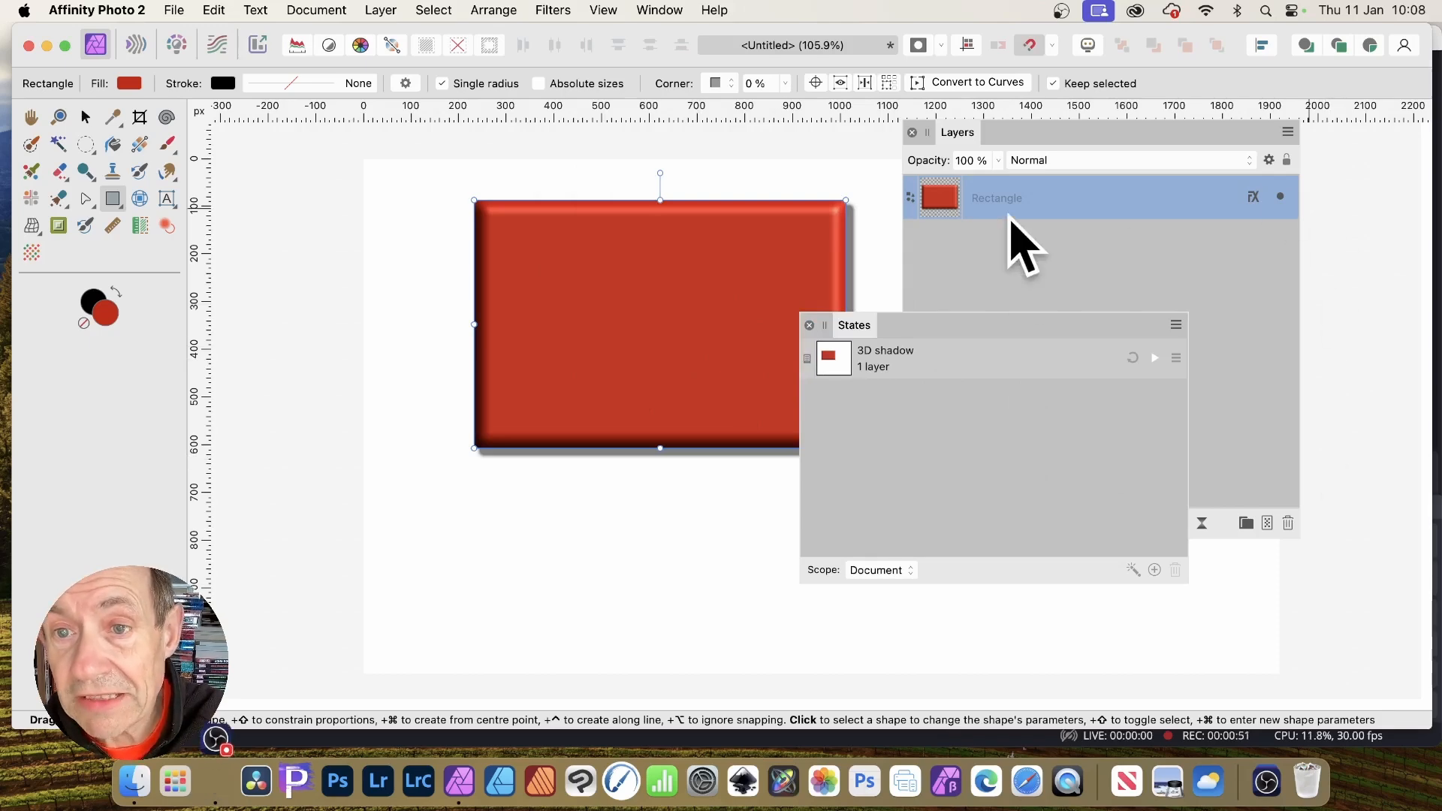
# - Add a Colour Overlay effect to the red rectangle and set its colour to a vivid blue
pyautogui.click(1022, 255)
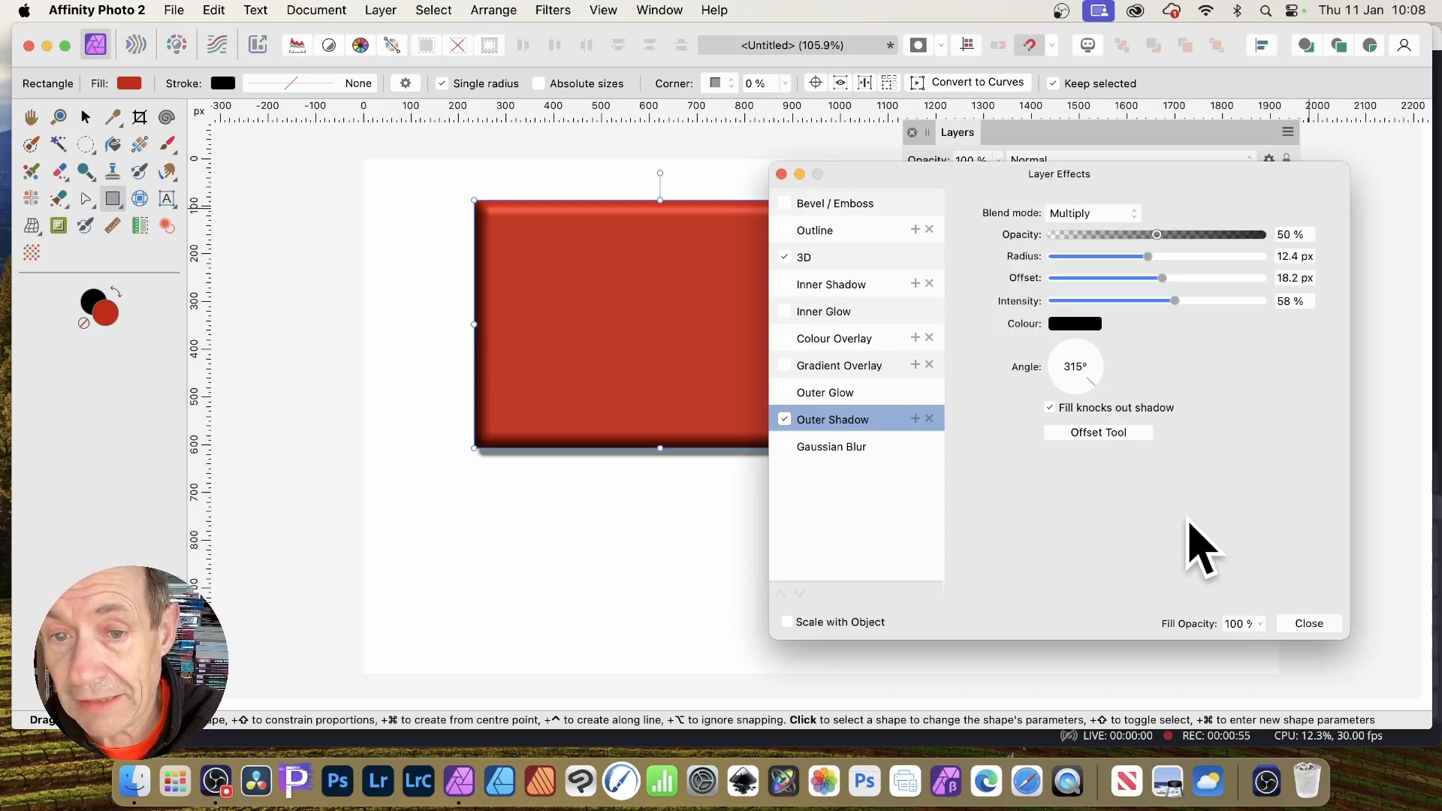
pyautogui.click(785, 339)
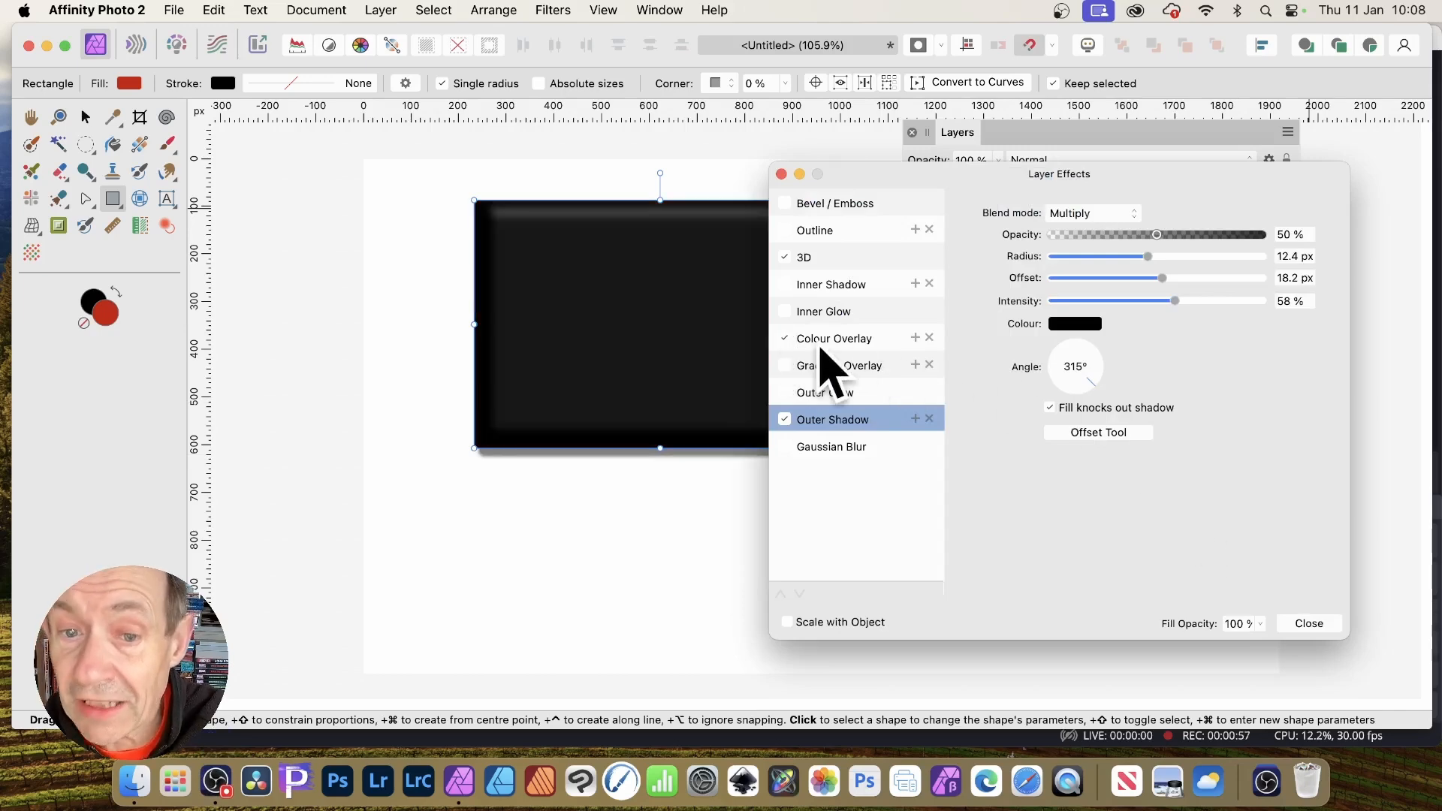
pyautogui.click(821, 345)
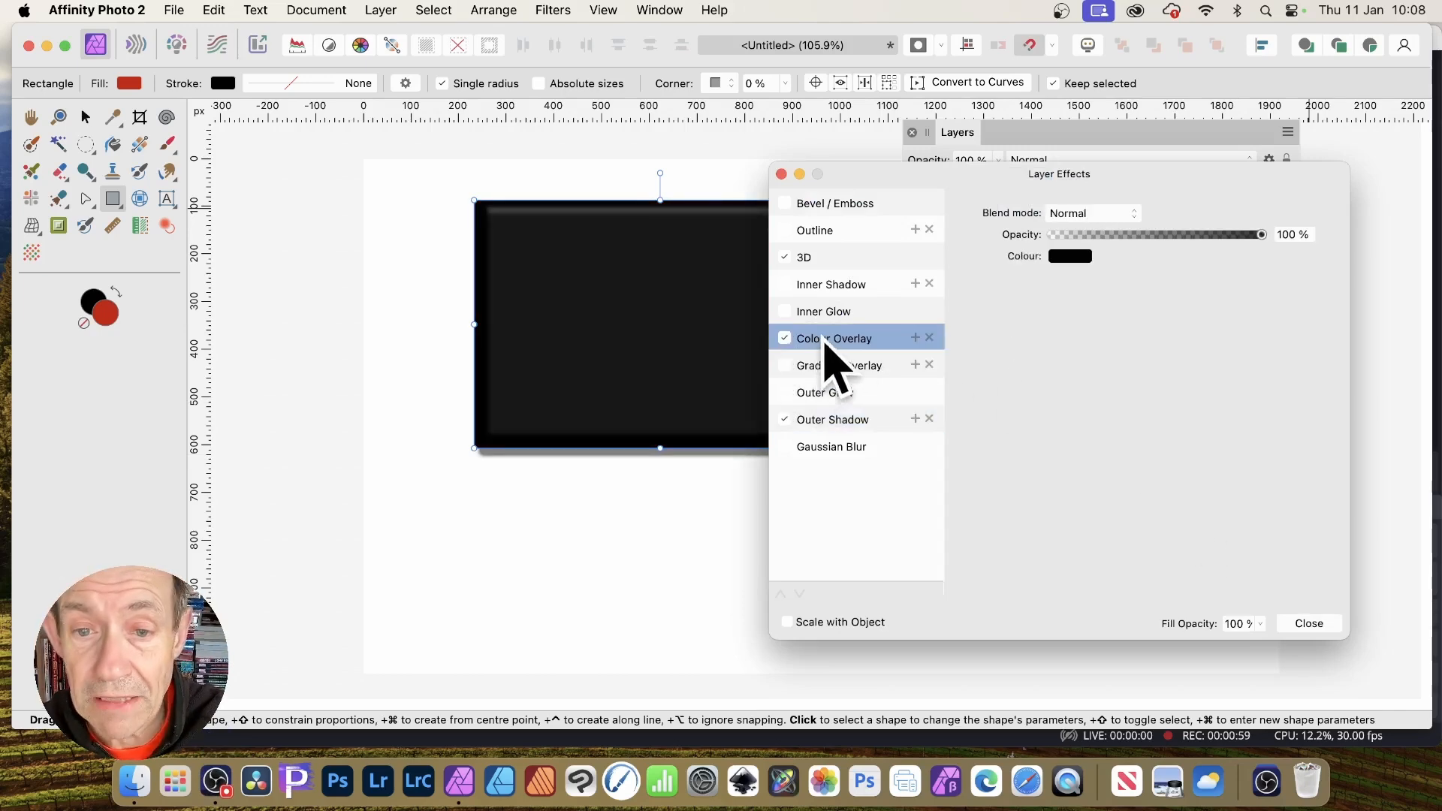
pyautogui.click(1073, 257)
pyautogui.moveTo(1119, 412); pyautogui.dragTo(1129, 373)
pyautogui.click(1116, 333)
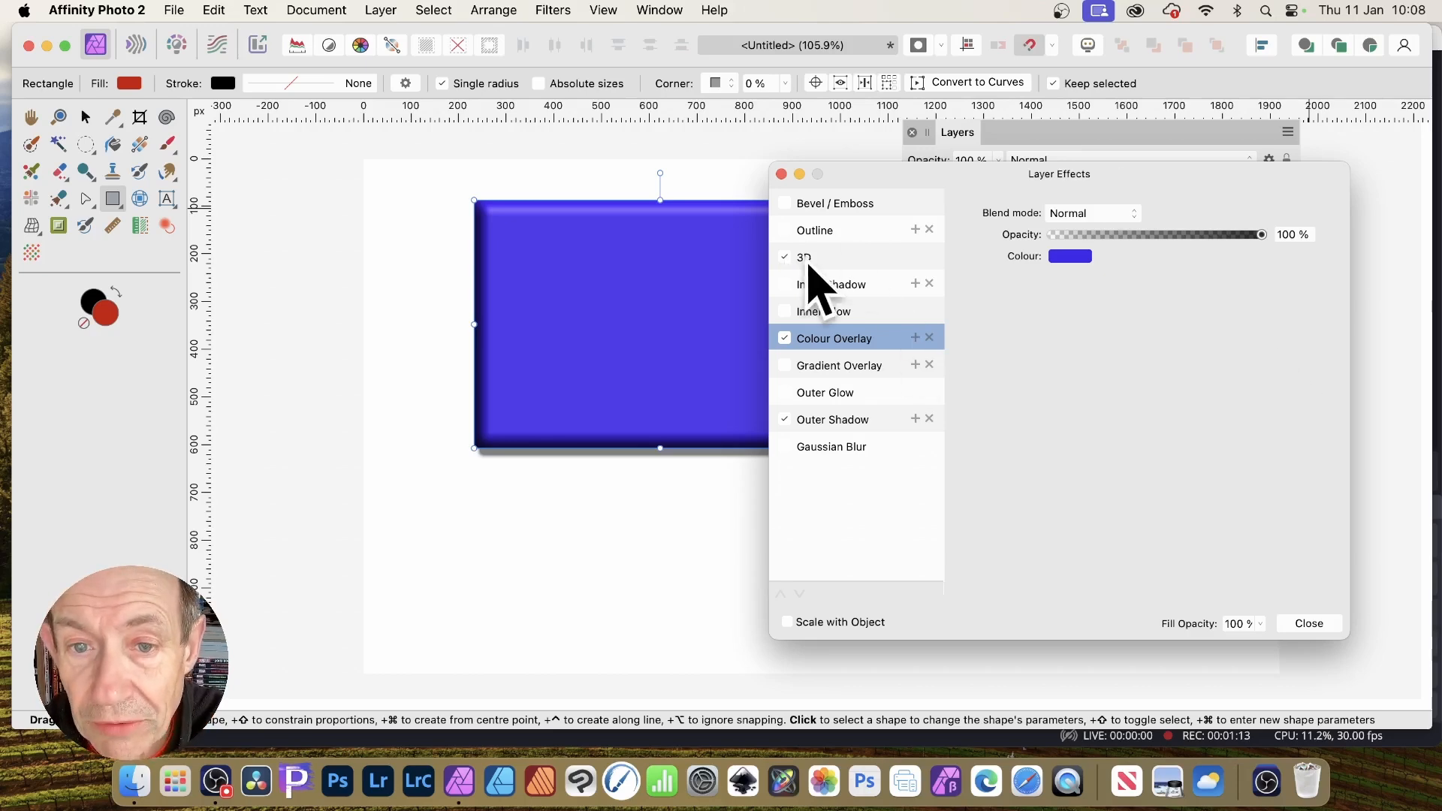
# - Give the rectangle's 3D effect the S-curve standard profile and redirect its light to azimuth 162.1° and elevation 83.3°
pyautogui.click(820, 259)
pyautogui.click(1092, 331)
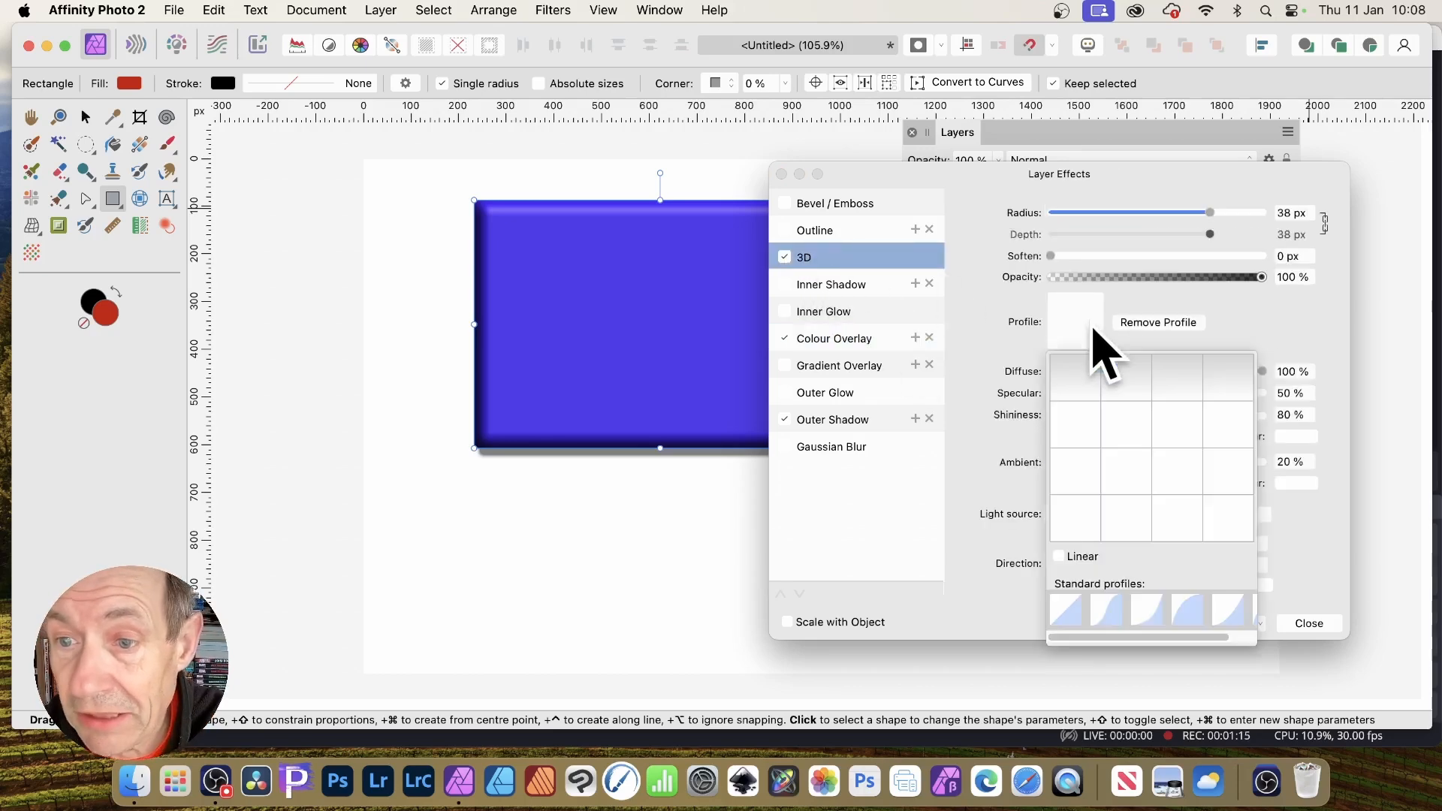
pyautogui.click(1119, 612)
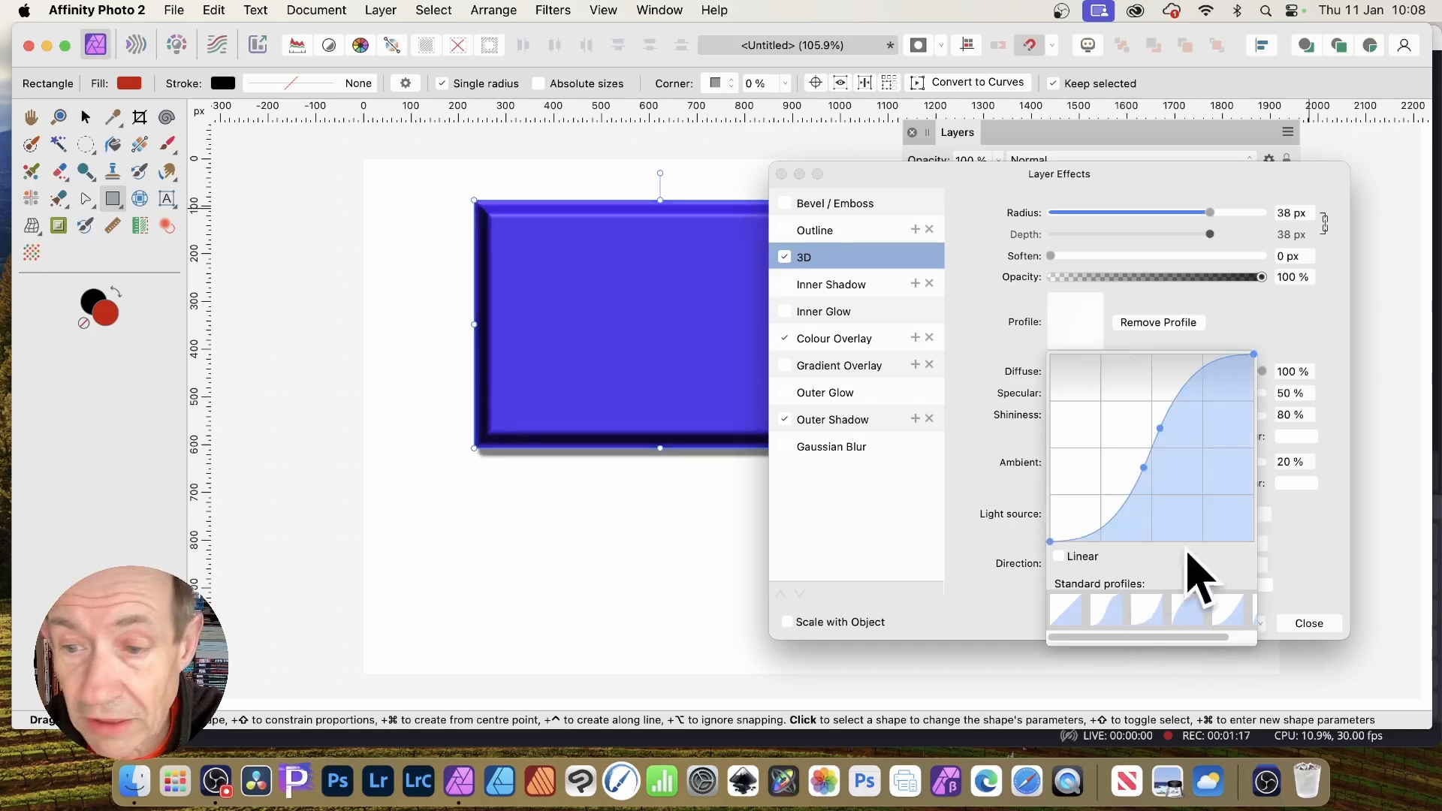
pyautogui.click(960, 430)
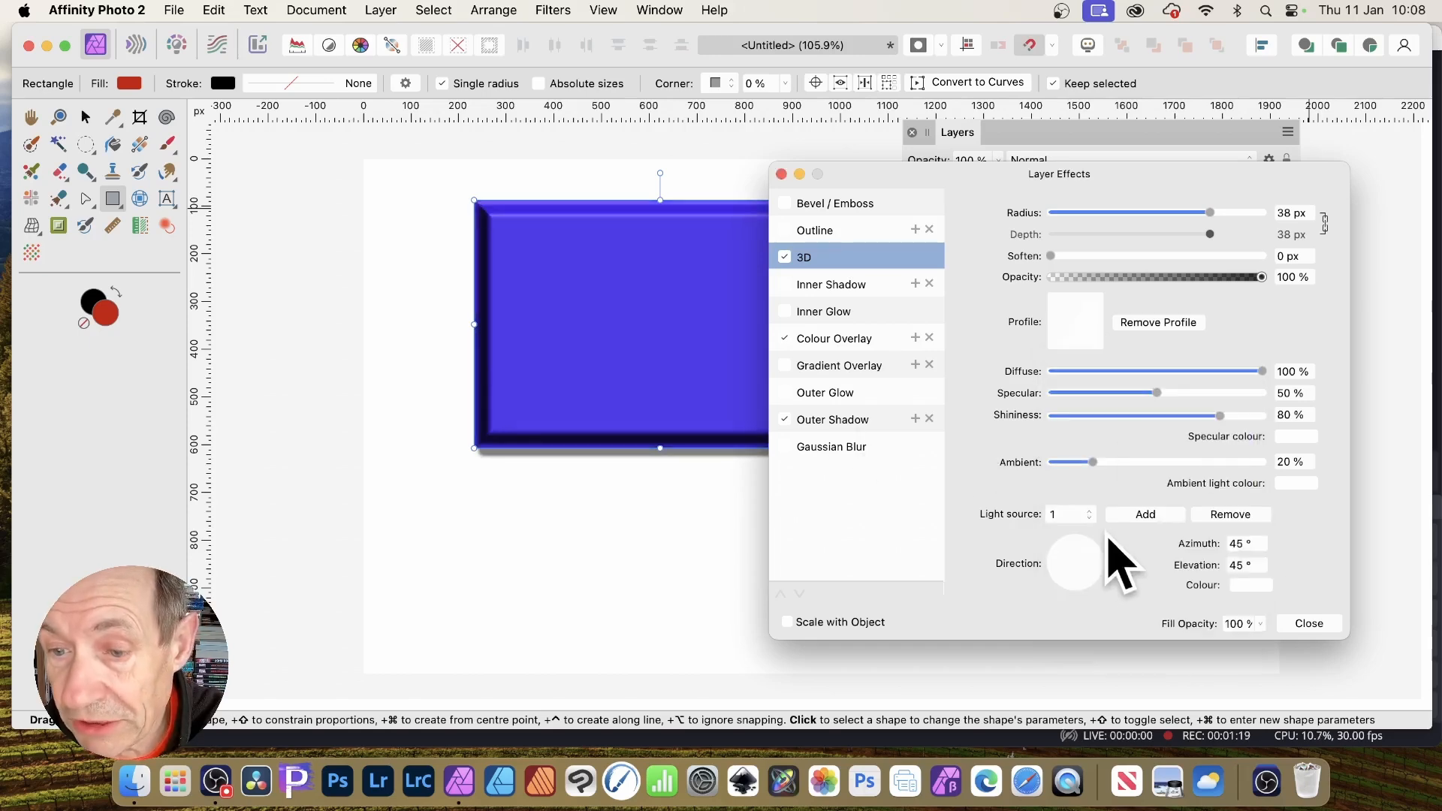
pyautogui.moveTo(1071, 573); pyautogui.dragTo(1086, 582)
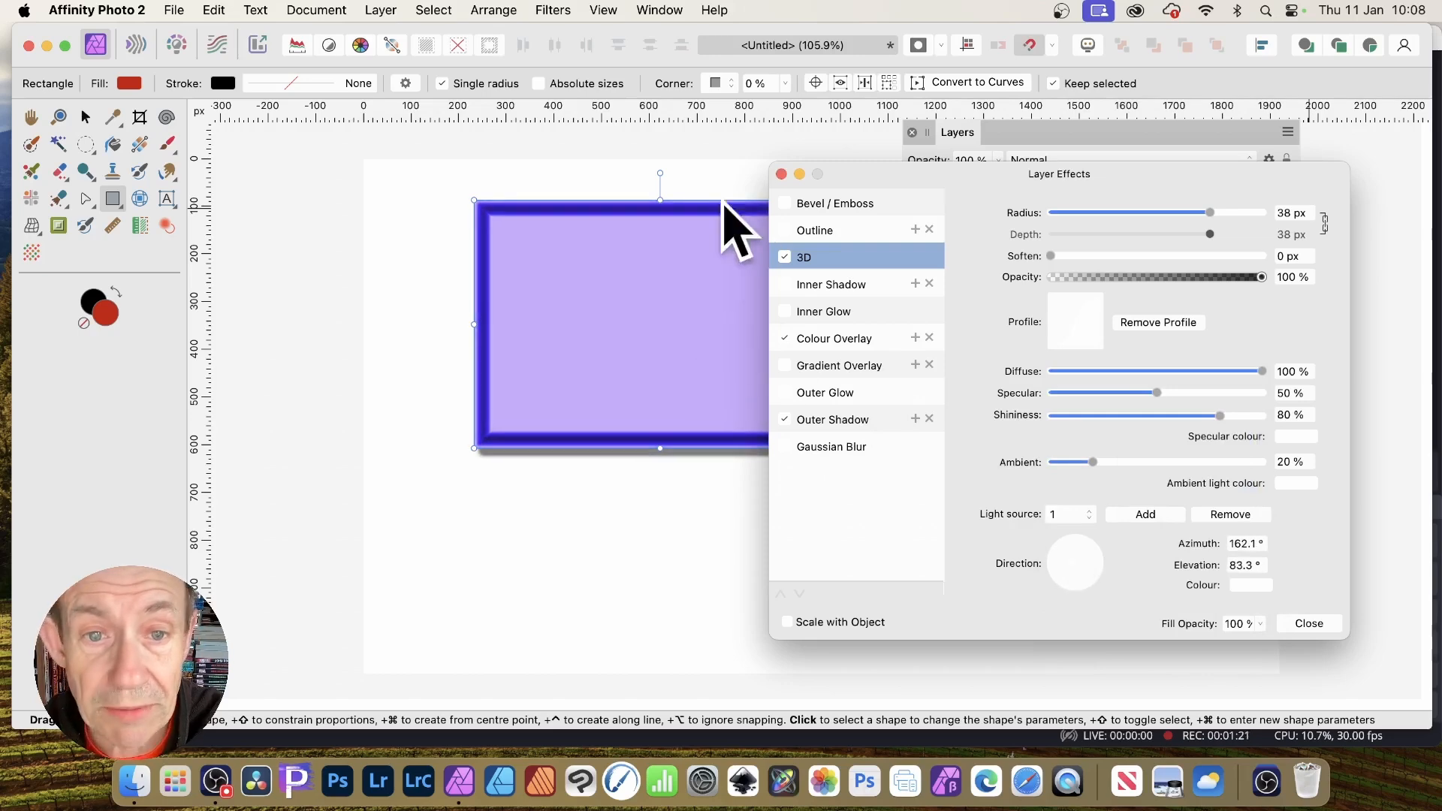
pyautogui.click(1308, 624)
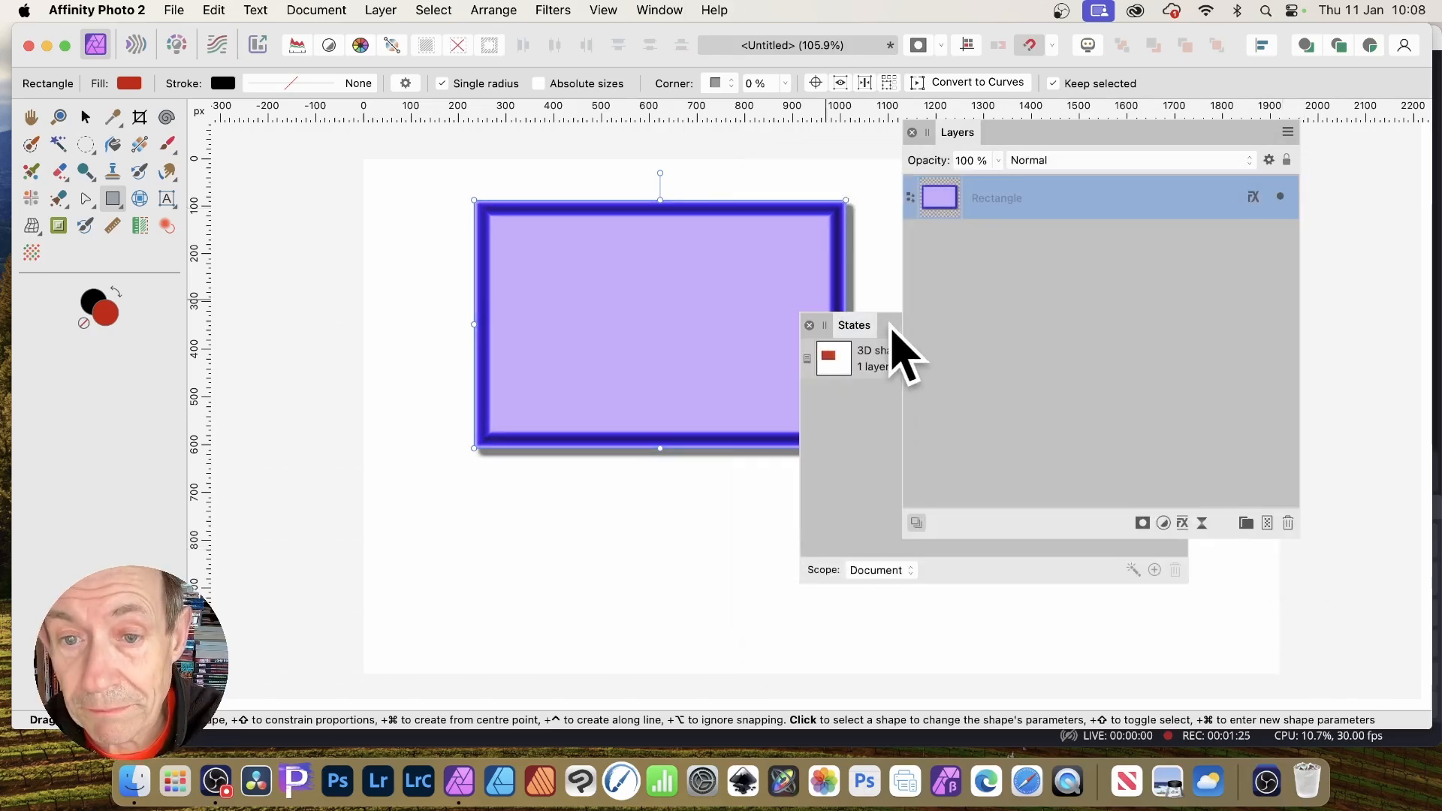
# - Capture the blue-framed look as a state named "Profile", and switch to the 3D shadow state and back to Profile
pyautogui.click(892, 328)
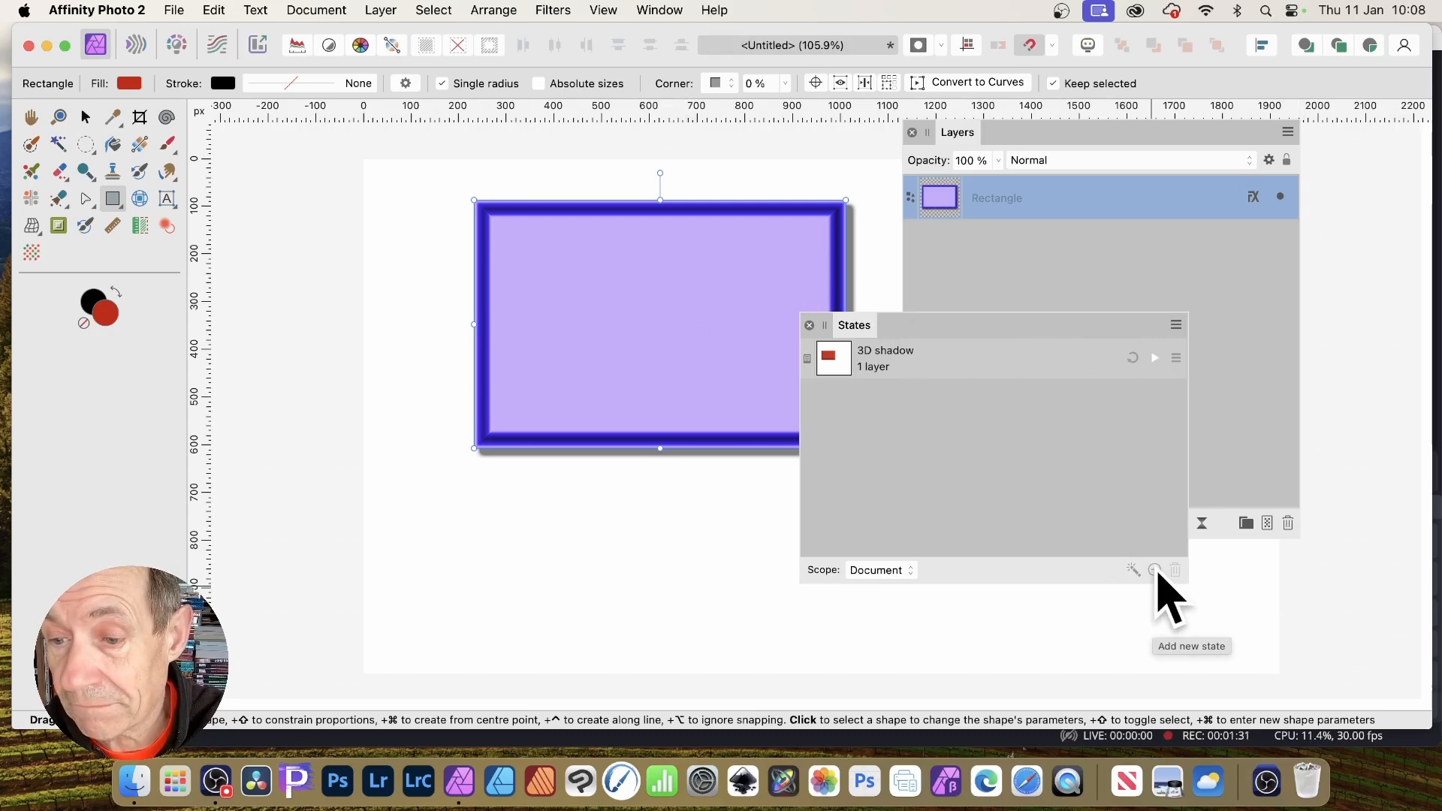
pyautogui.click(1154, 570)
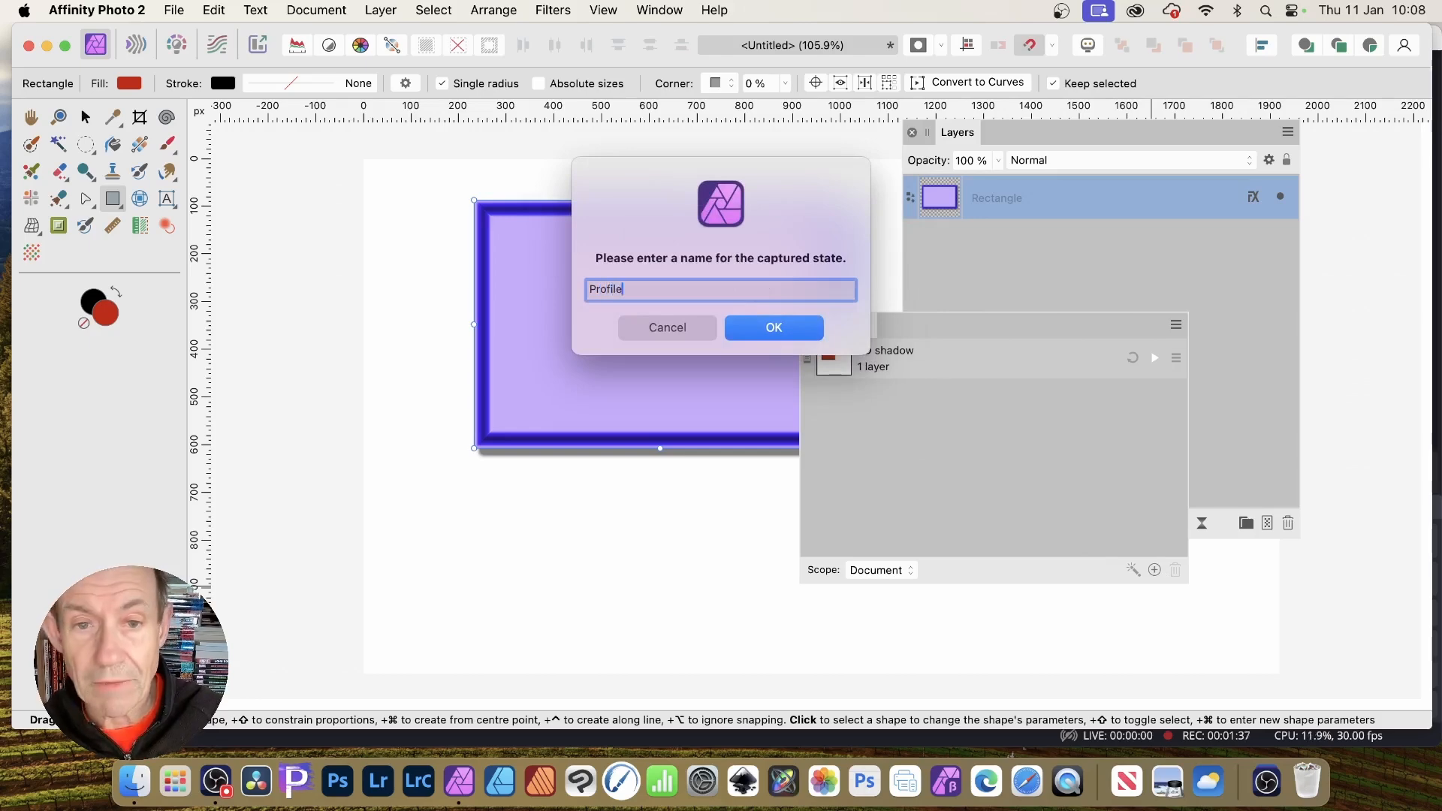
pyautogui.click(772, 328)
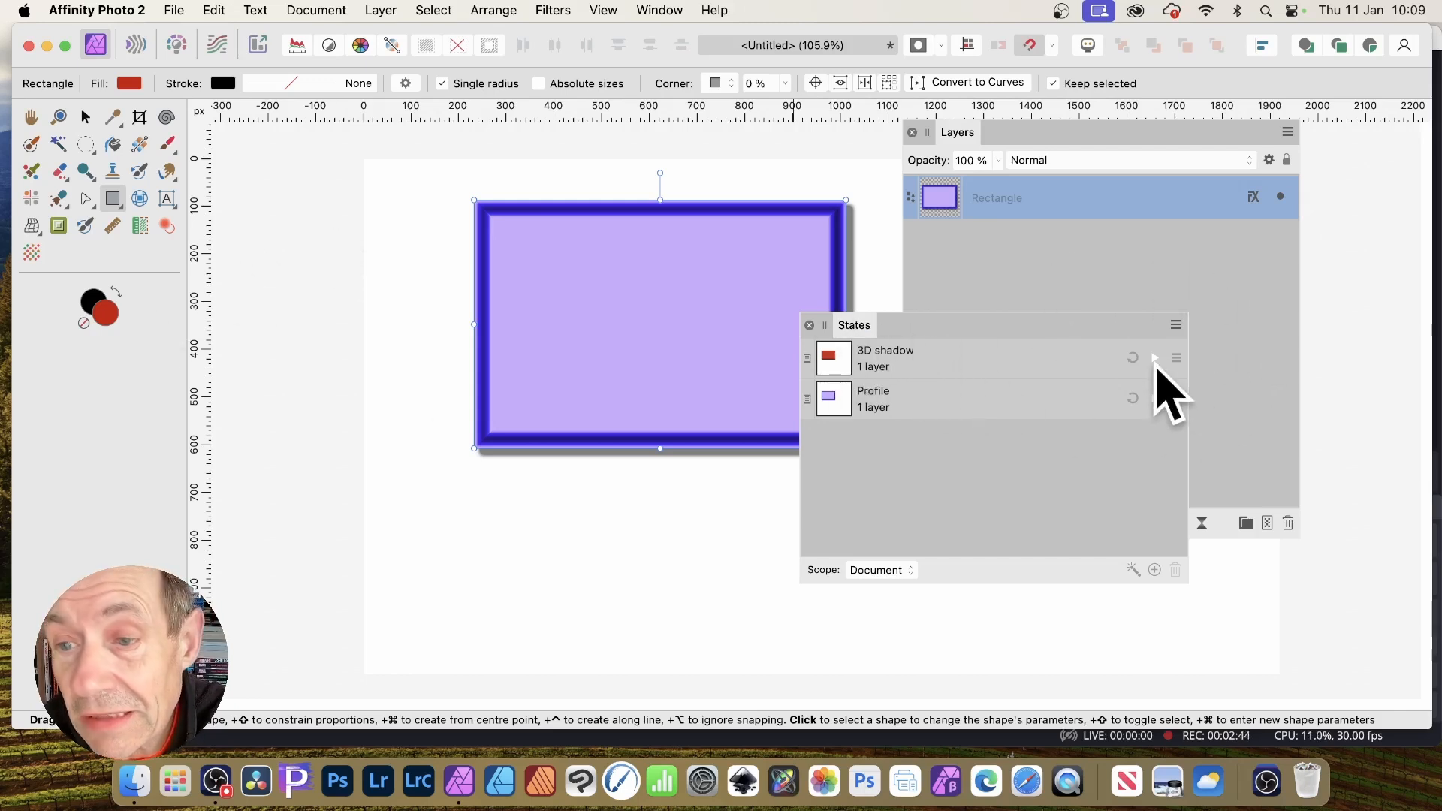
pyautogui.click(1155, 359)
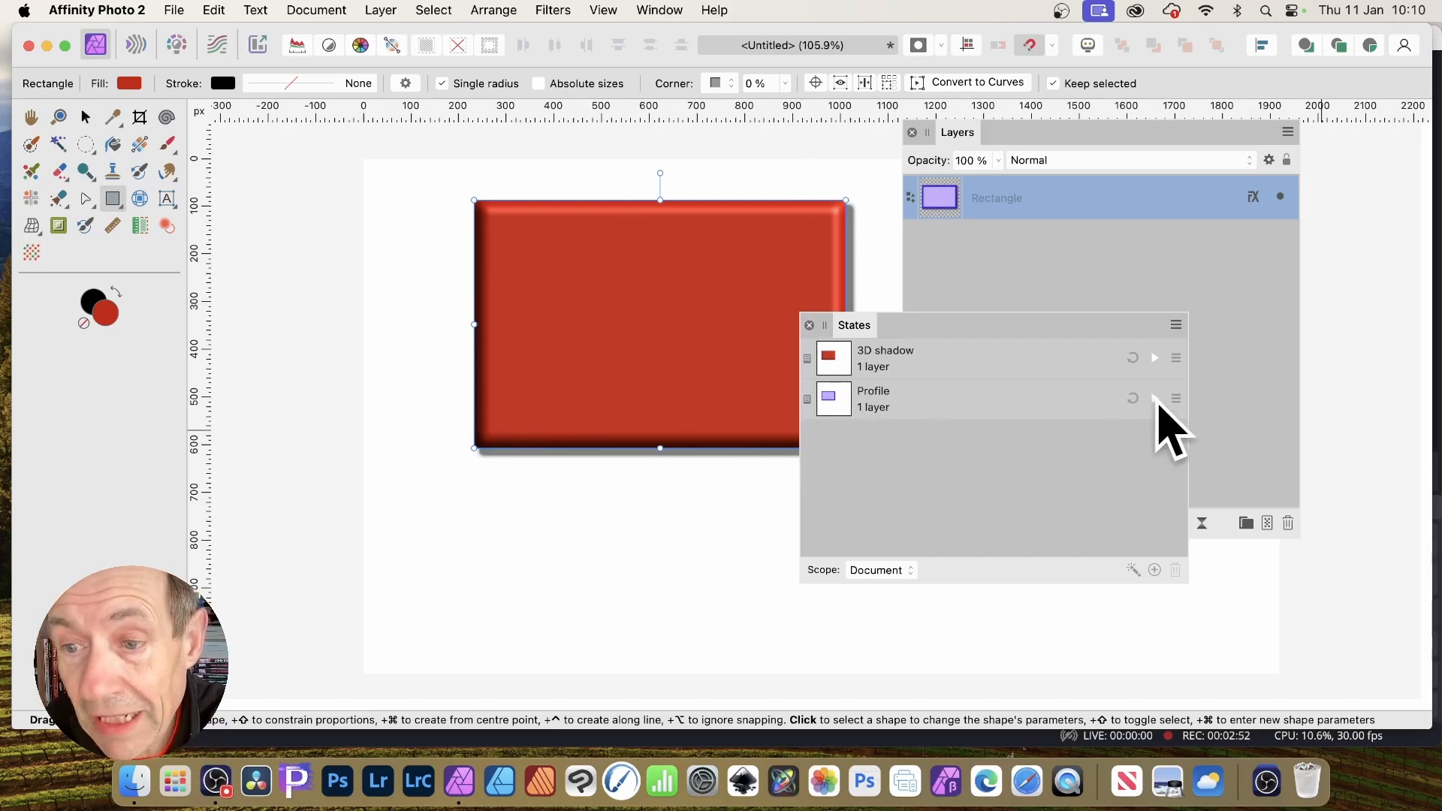
pyautogui.click(1155, 399)
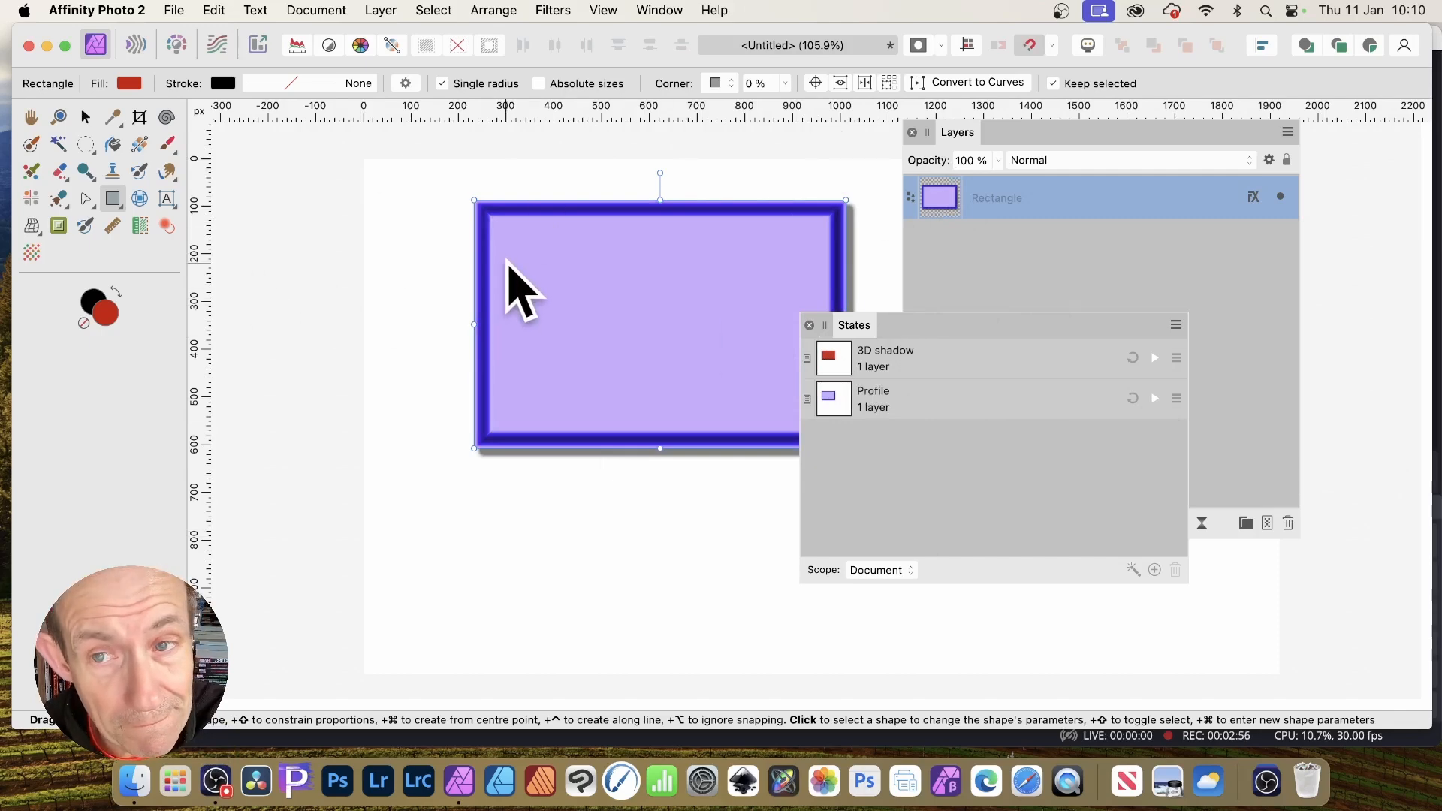
# - Change the rectangle's Colour Overlay to orange E28919 in its layer effects
pyautogui.click(1008, 222)
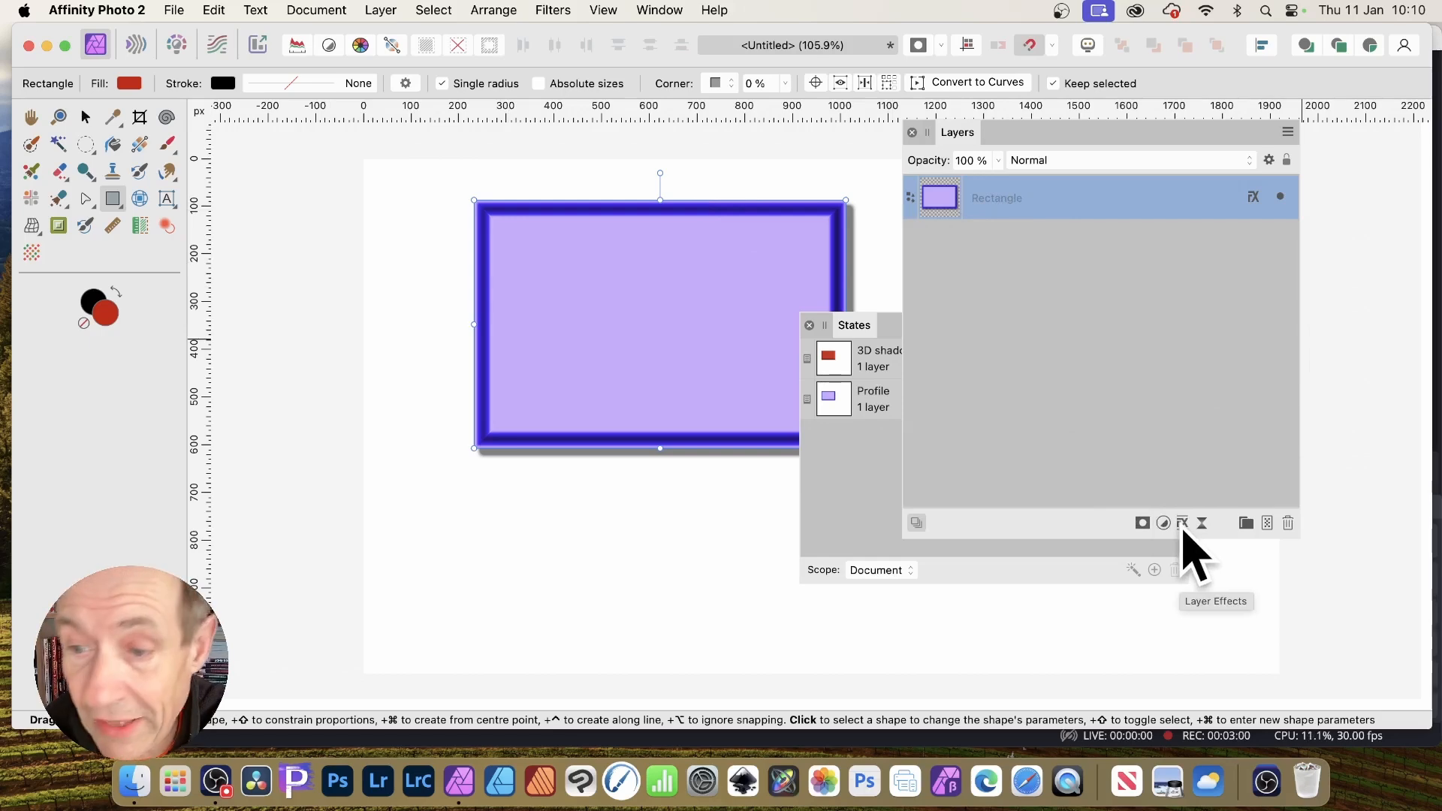
pyautogui.click(1184, 524)
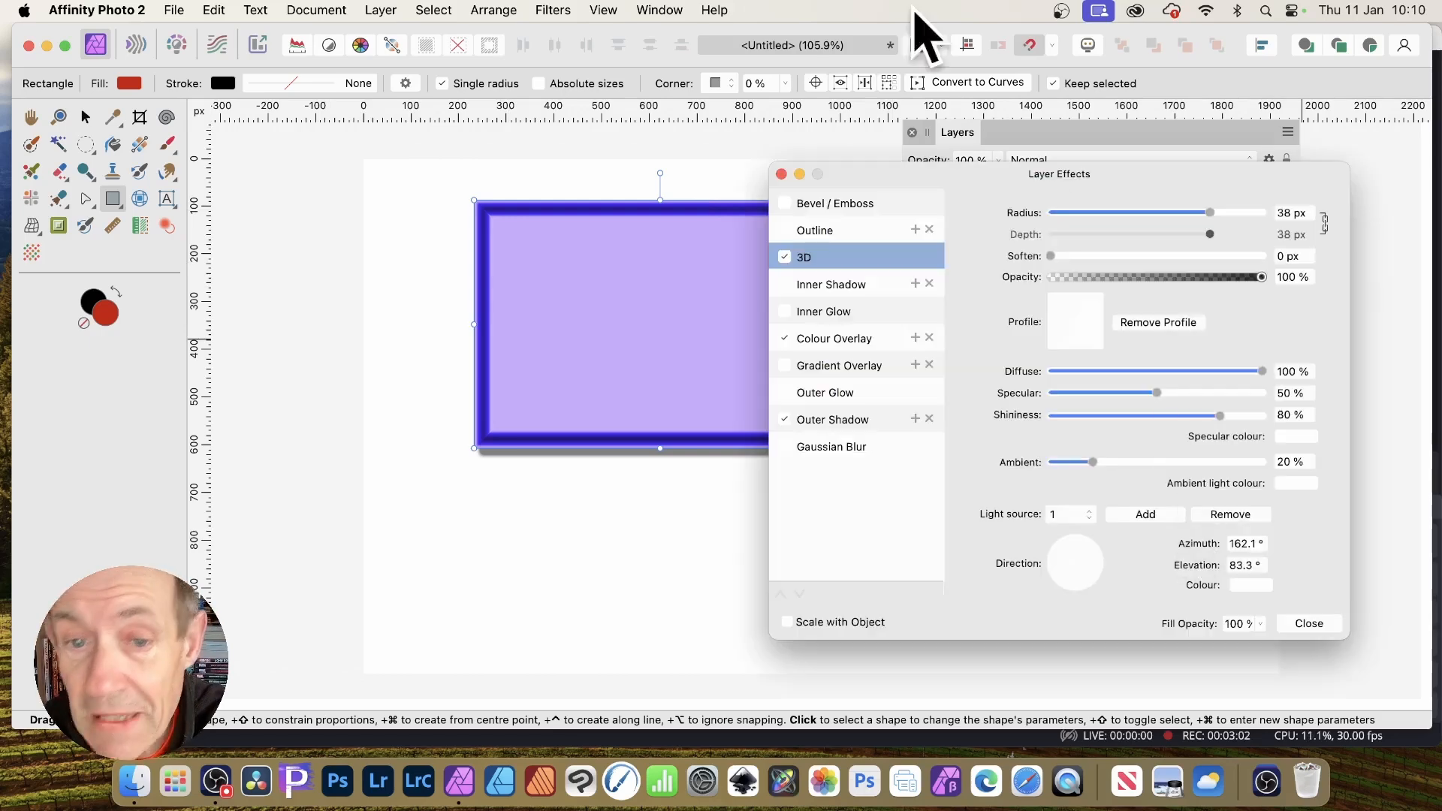
pyautogui.click(834, 338)
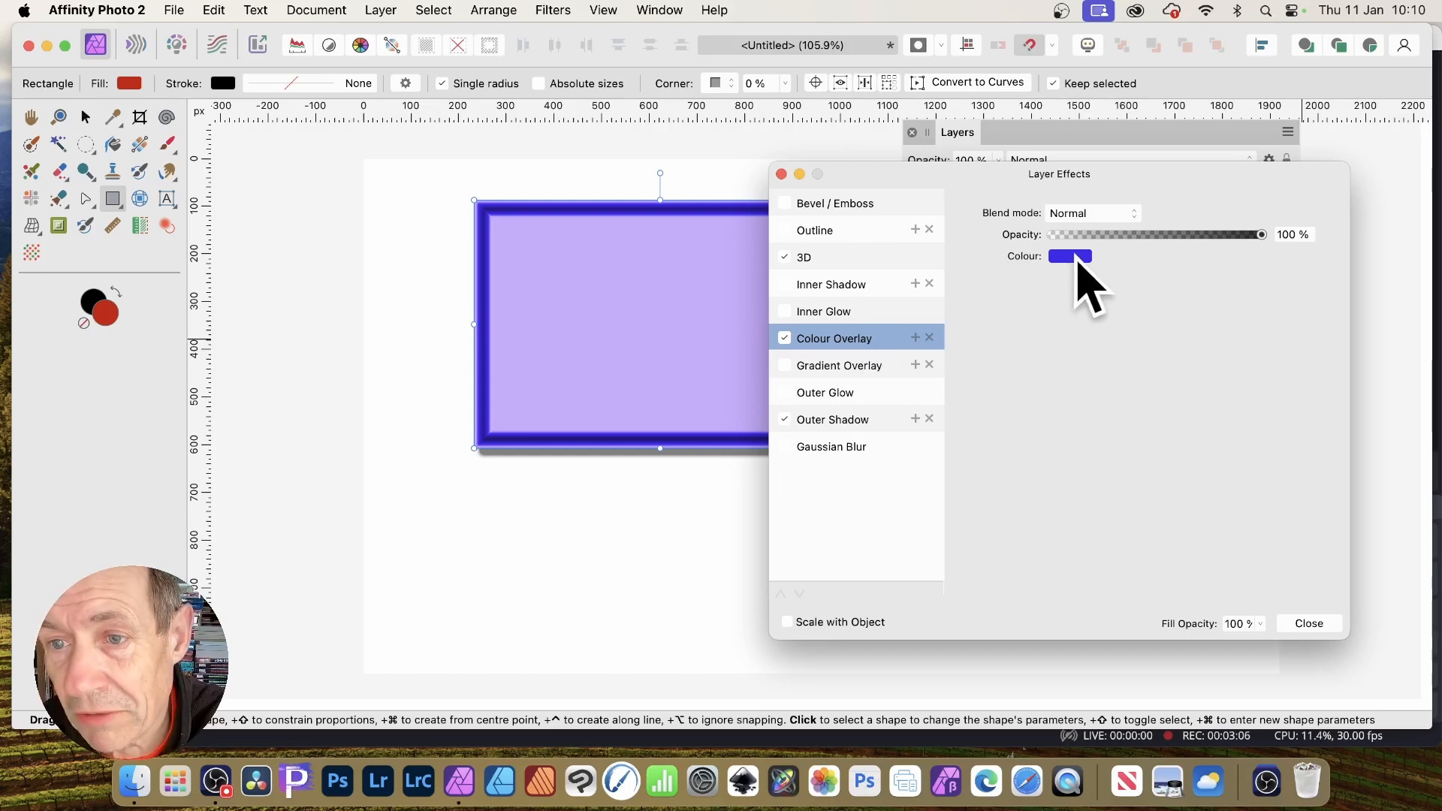
pyautogui.click(1079, 256)
pyautogui.click(1111, 473)
pyautogui.click(1132, 413)
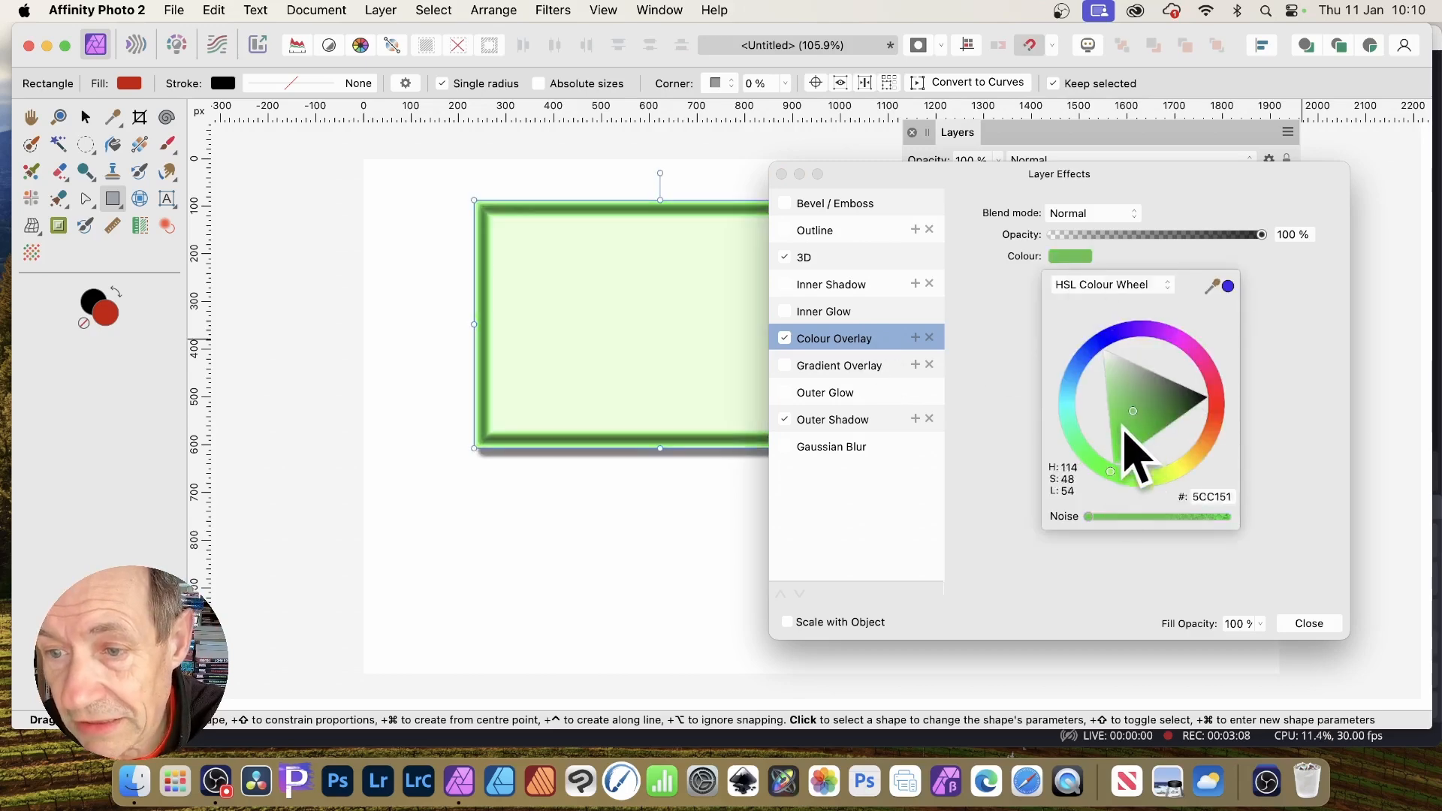
pyautogui.click(1207, 446)
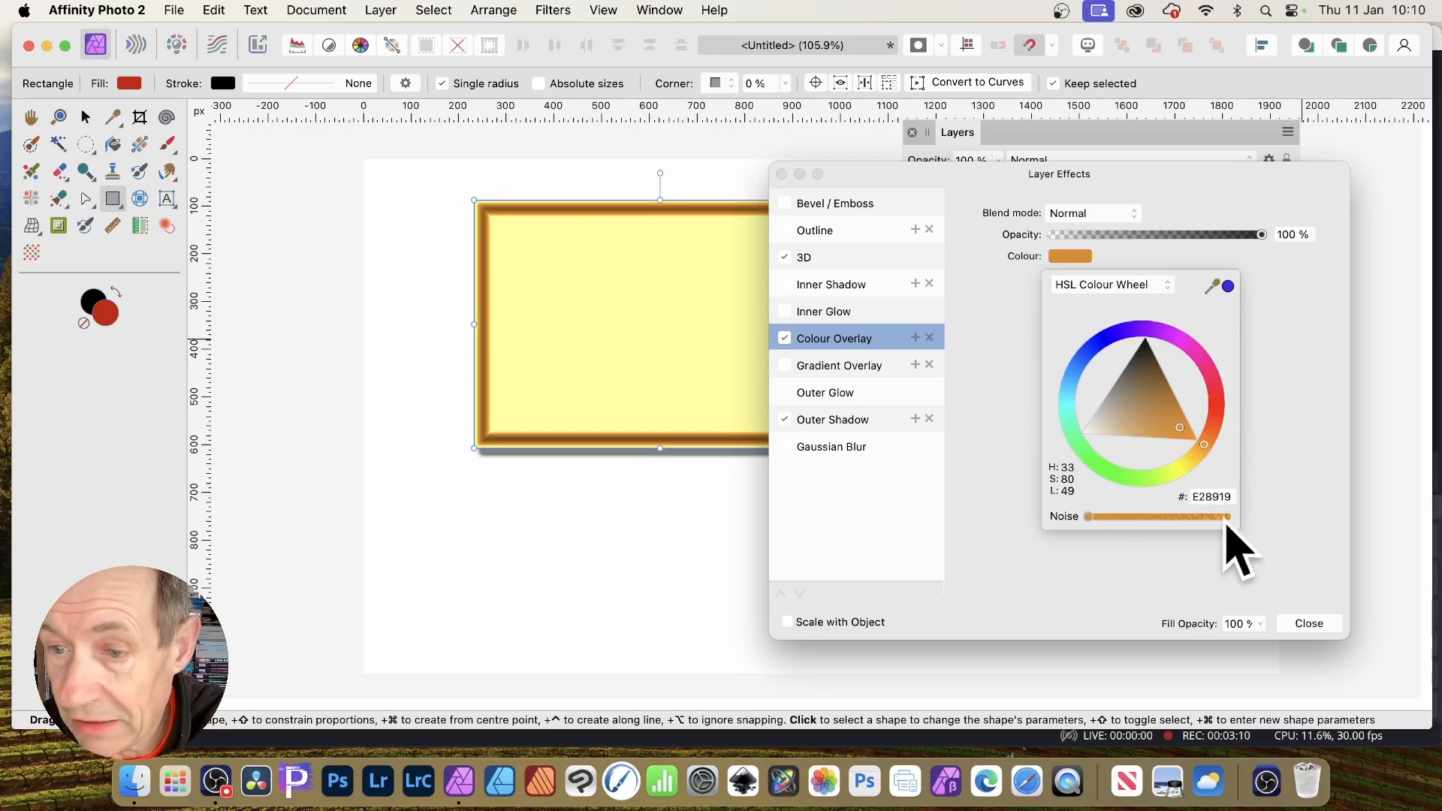
pyautogui.click(1246, 574)
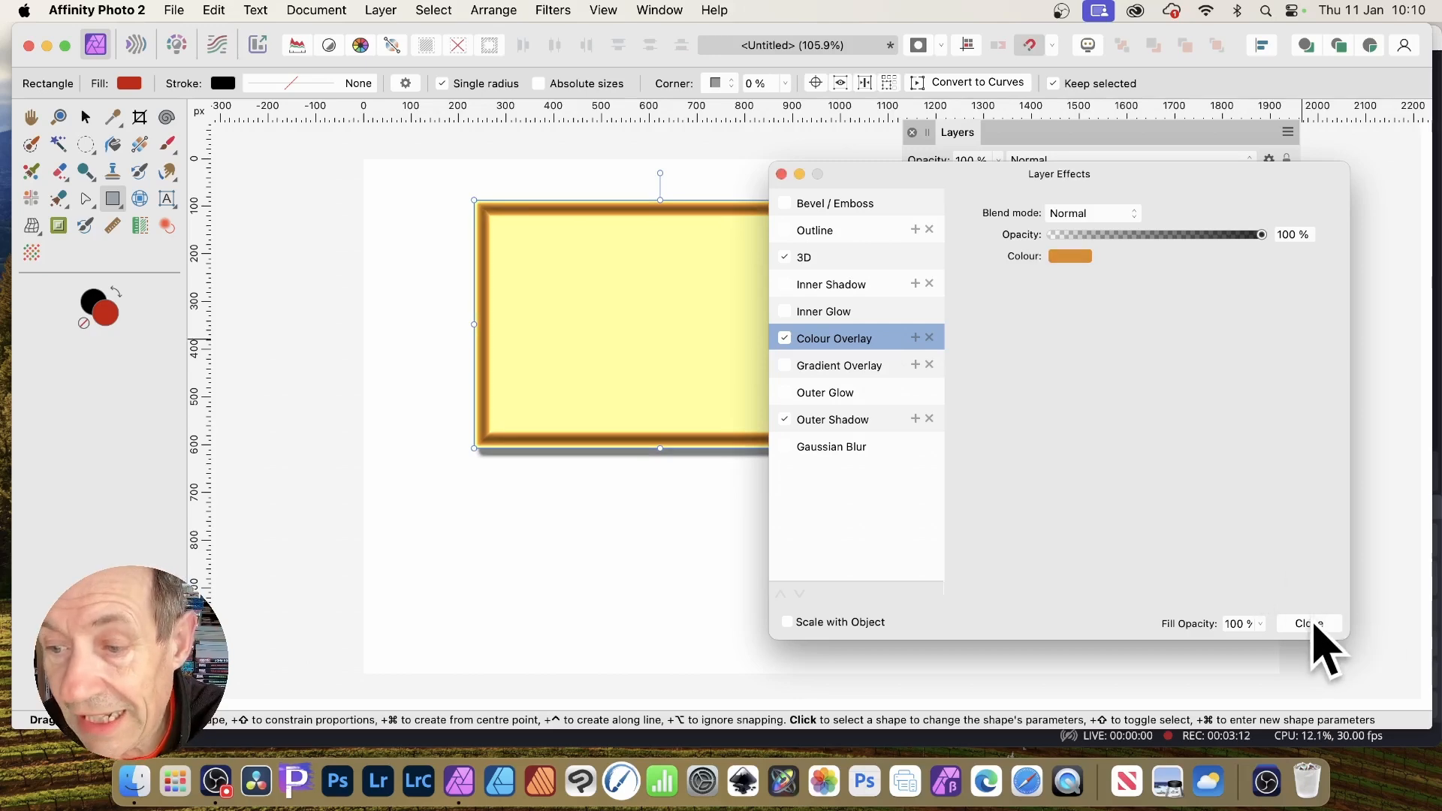
pyautogui.click(1310, 625)
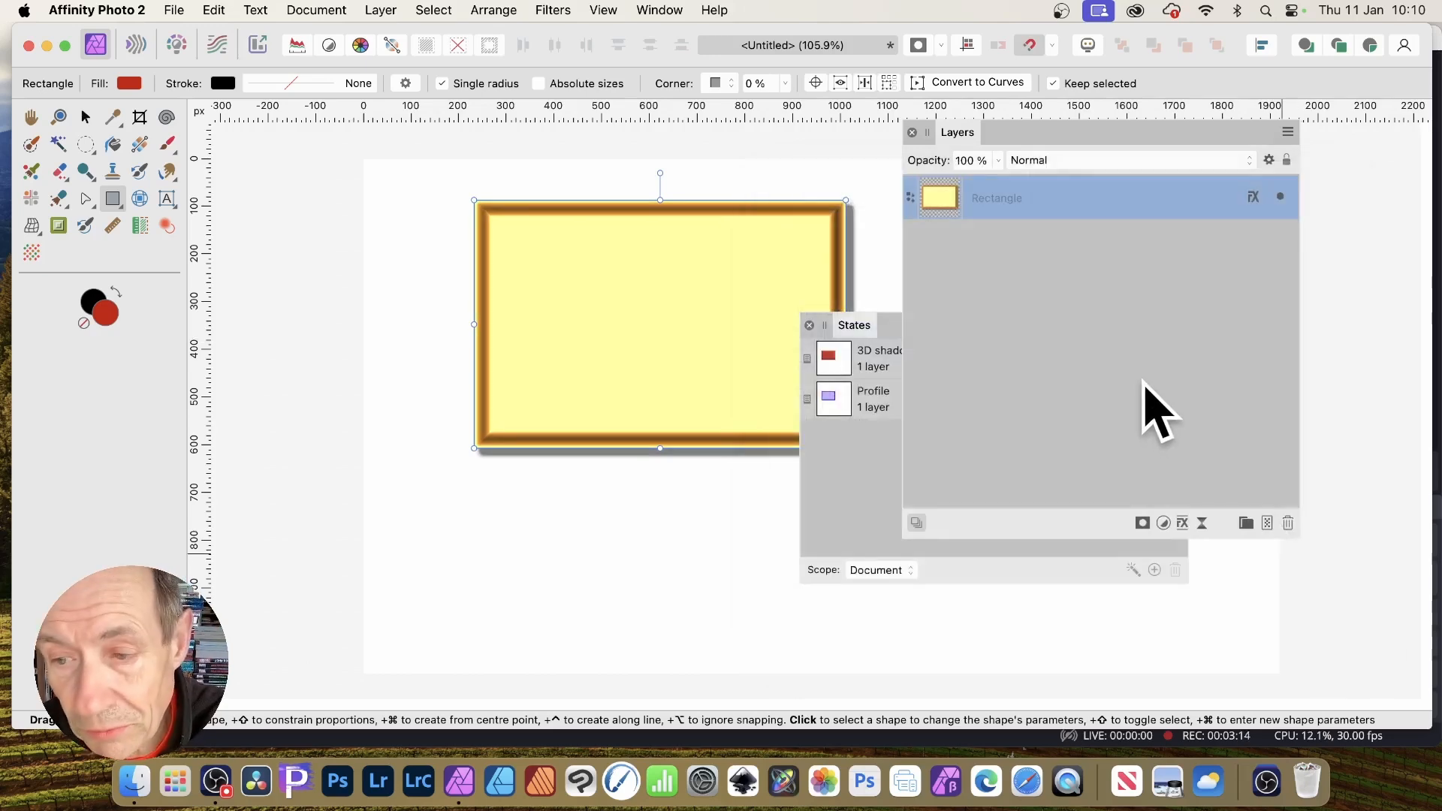
# - Apply the 3D shadow state to the orange-framed rectangle, followed by the Profile state
pyautogui.click(890, 341)
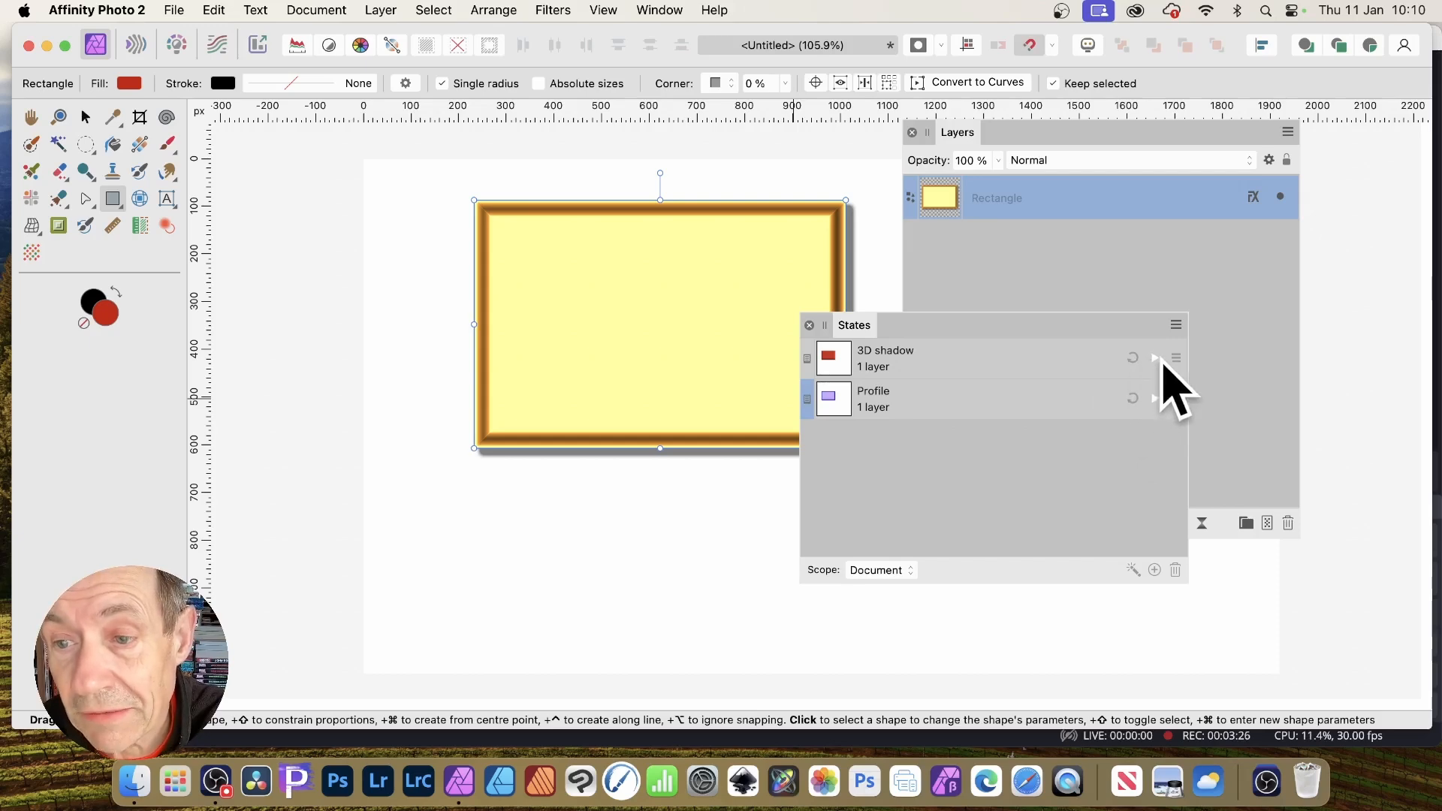
pyautogui.click(1156, 358)
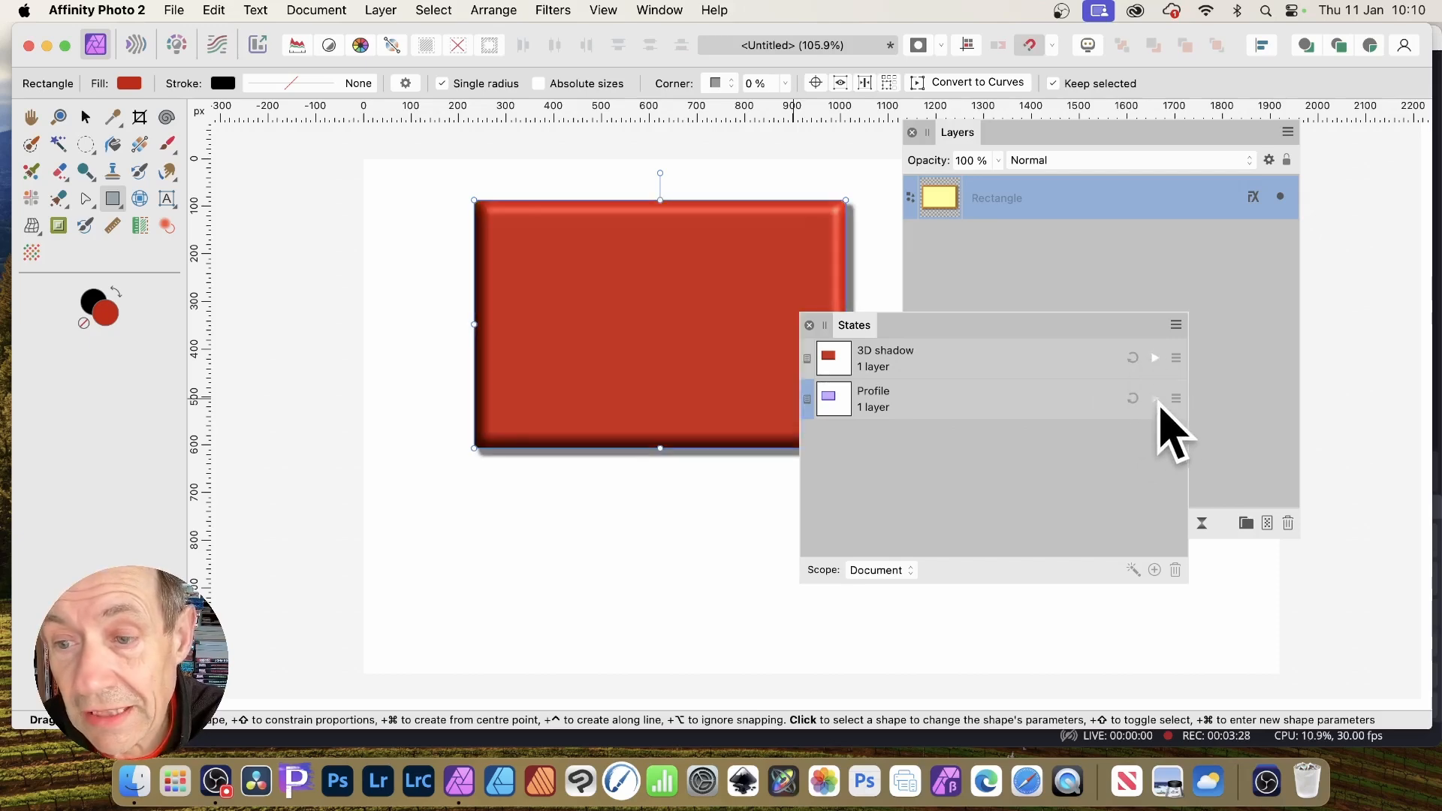
pyautogui.click(1155, 398)
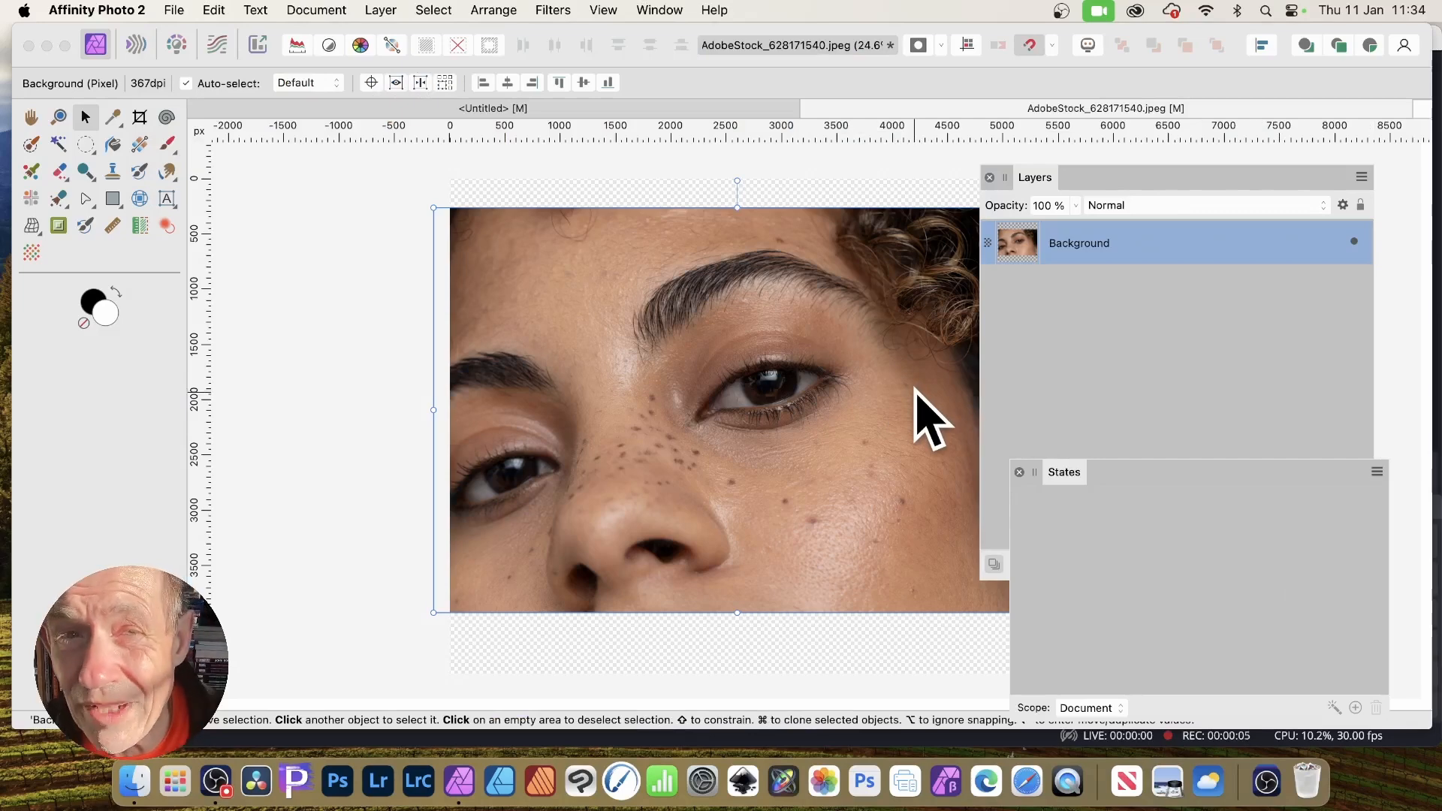
pyautogui.click(552, 10)
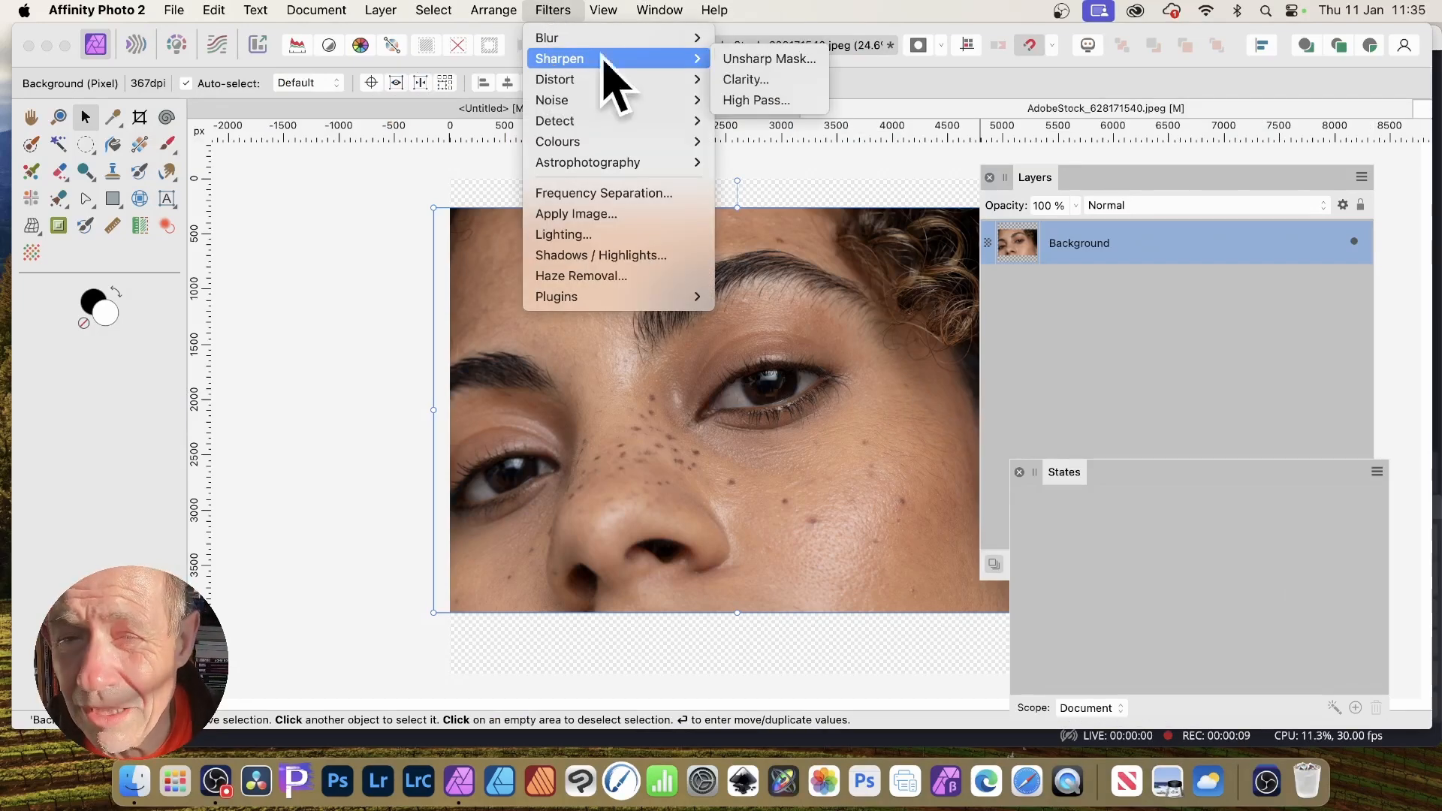
pyautogui.click(998, 71)
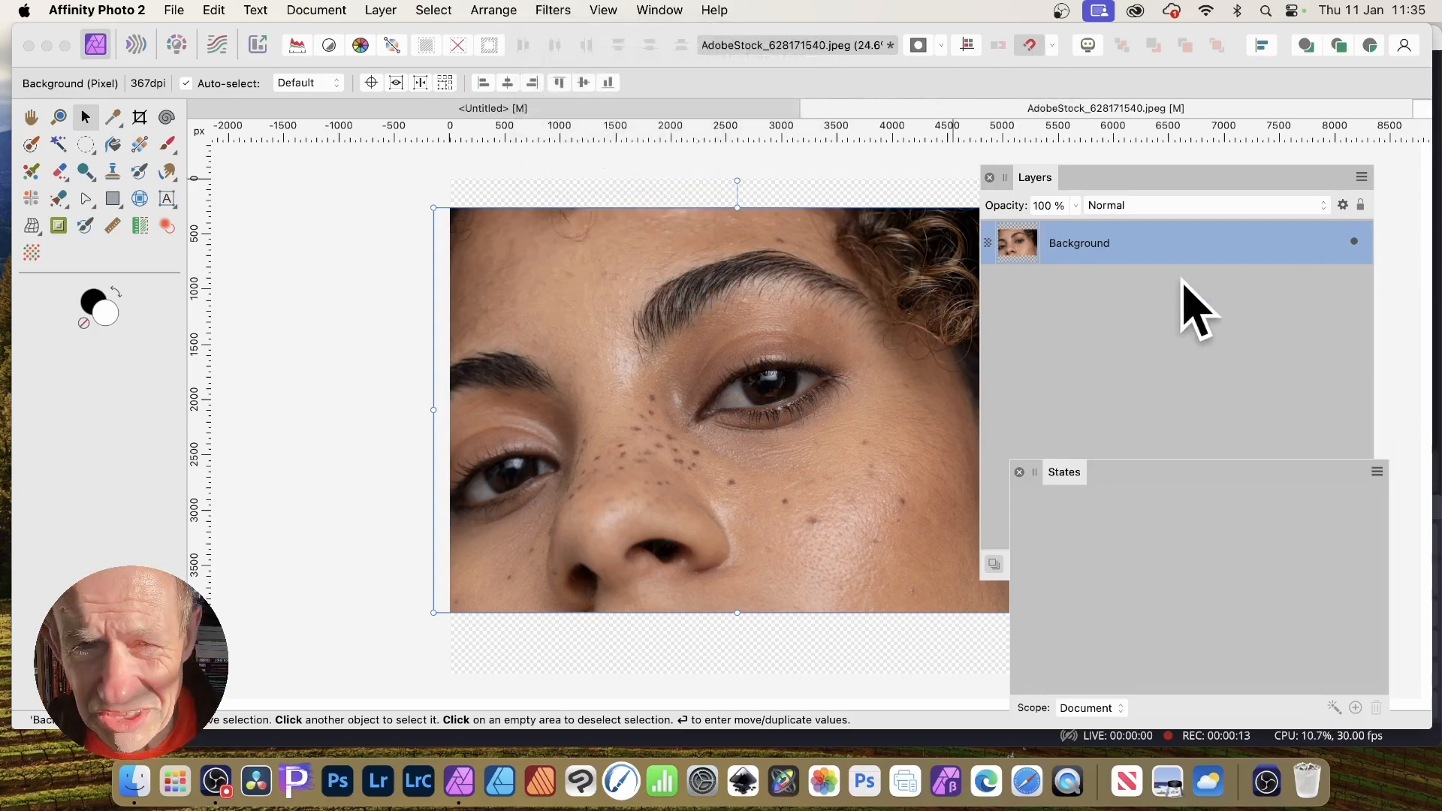
# - Add a live Gaussian Blur filter with a radius of about 34.9 px to the portrait's Background layer
pyautogui.click(375, 10)
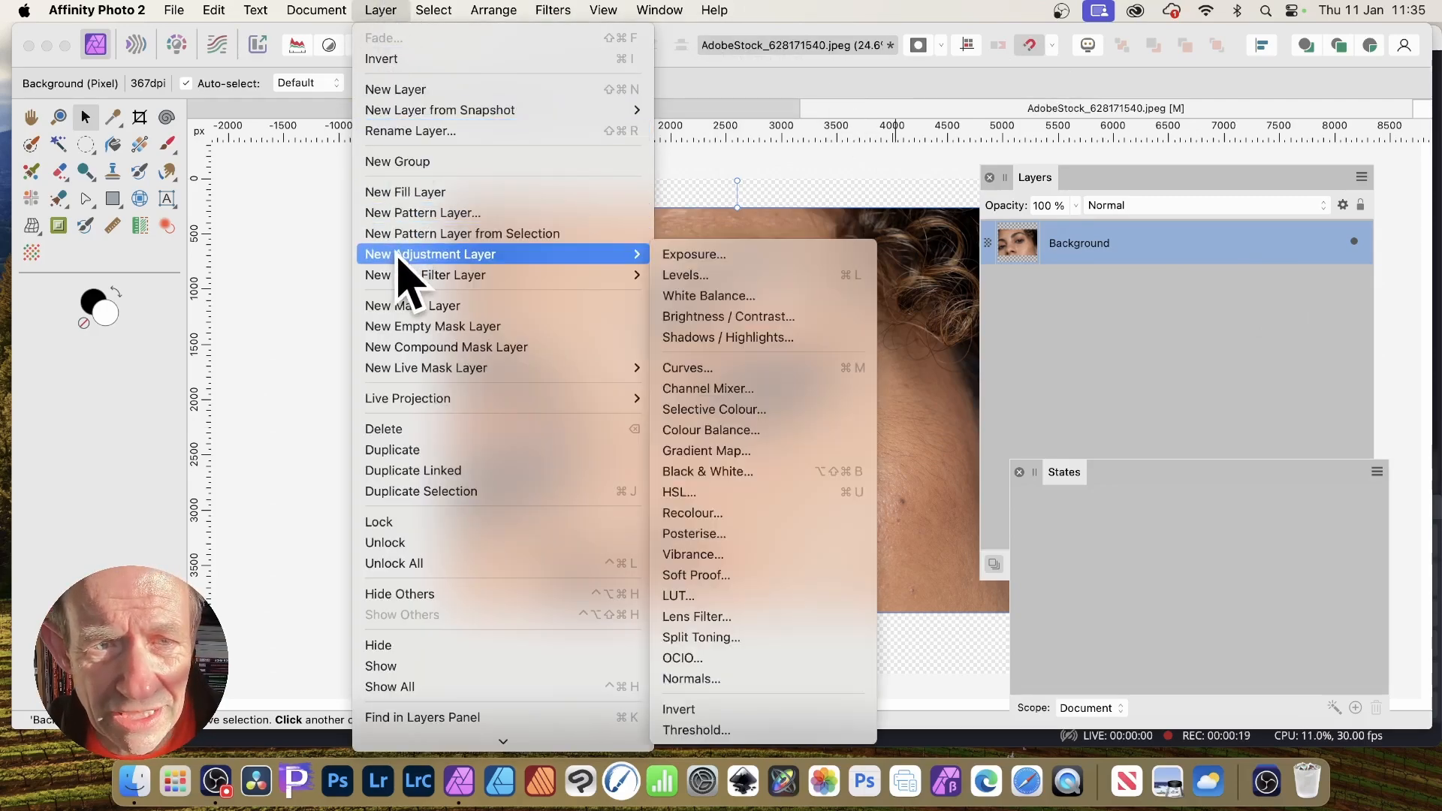
pyautogui.moveTo(405, 285)
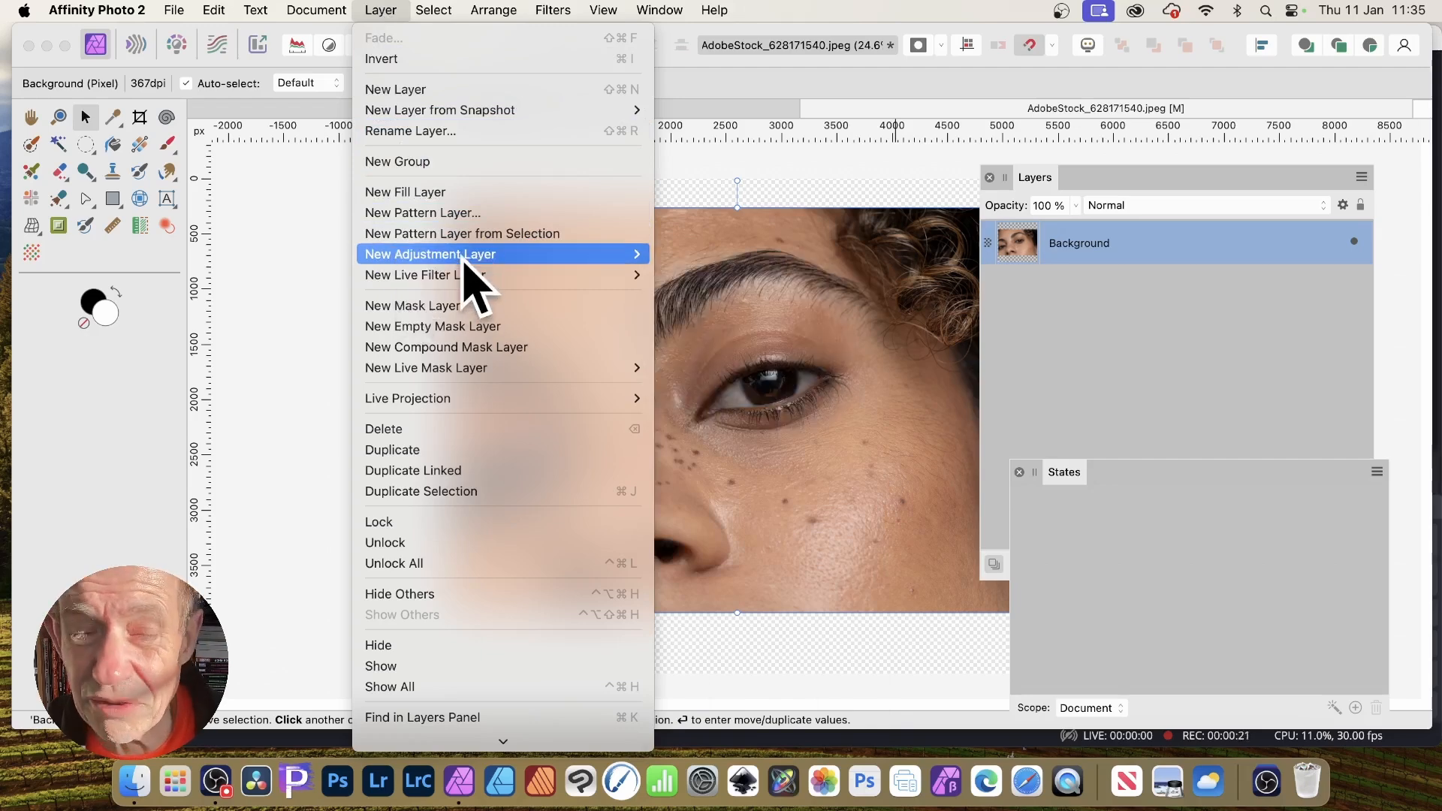
pyautogui.moveTo(464, 261)
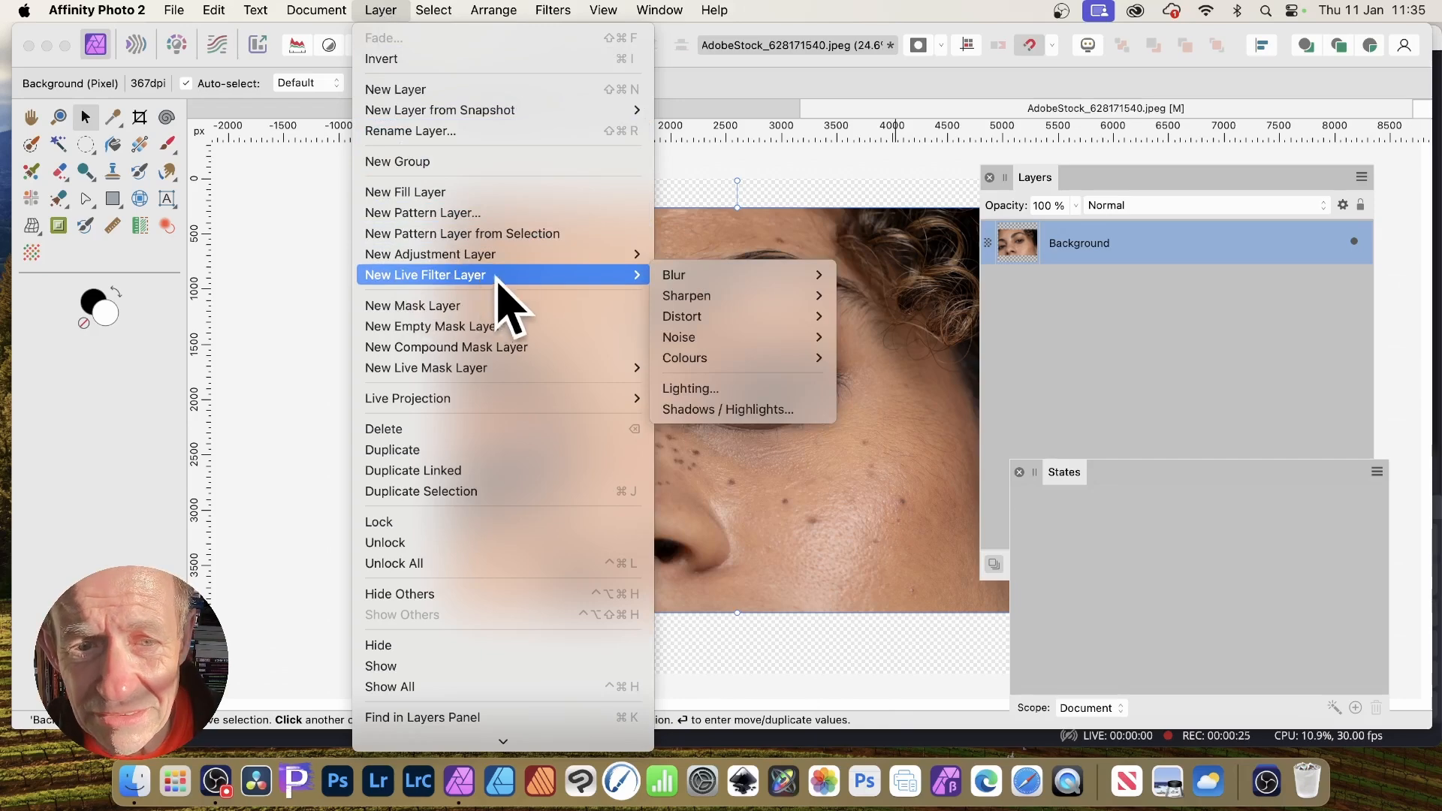
pyautogui.moveTo(694, 280)
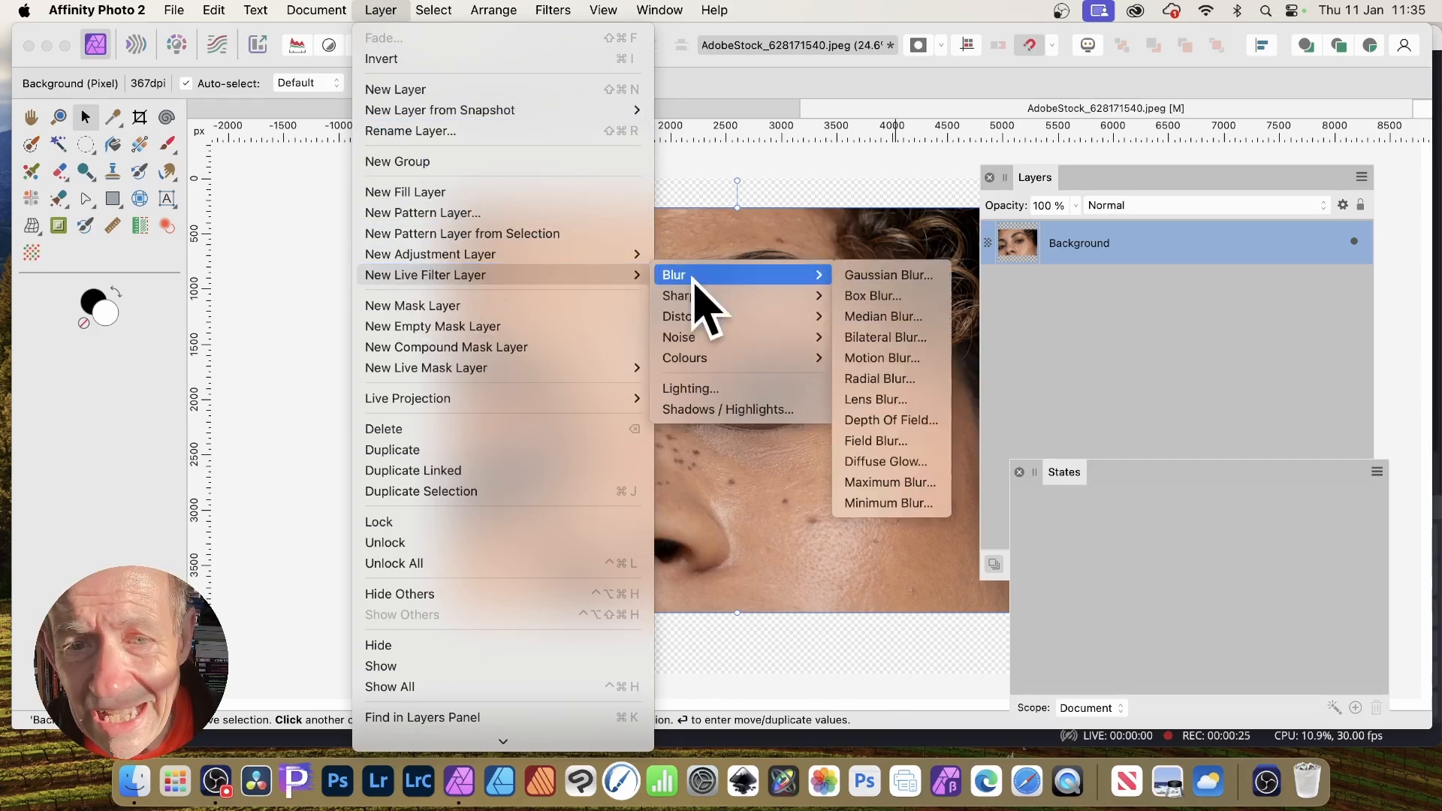
pyautogui.click(924, 276)
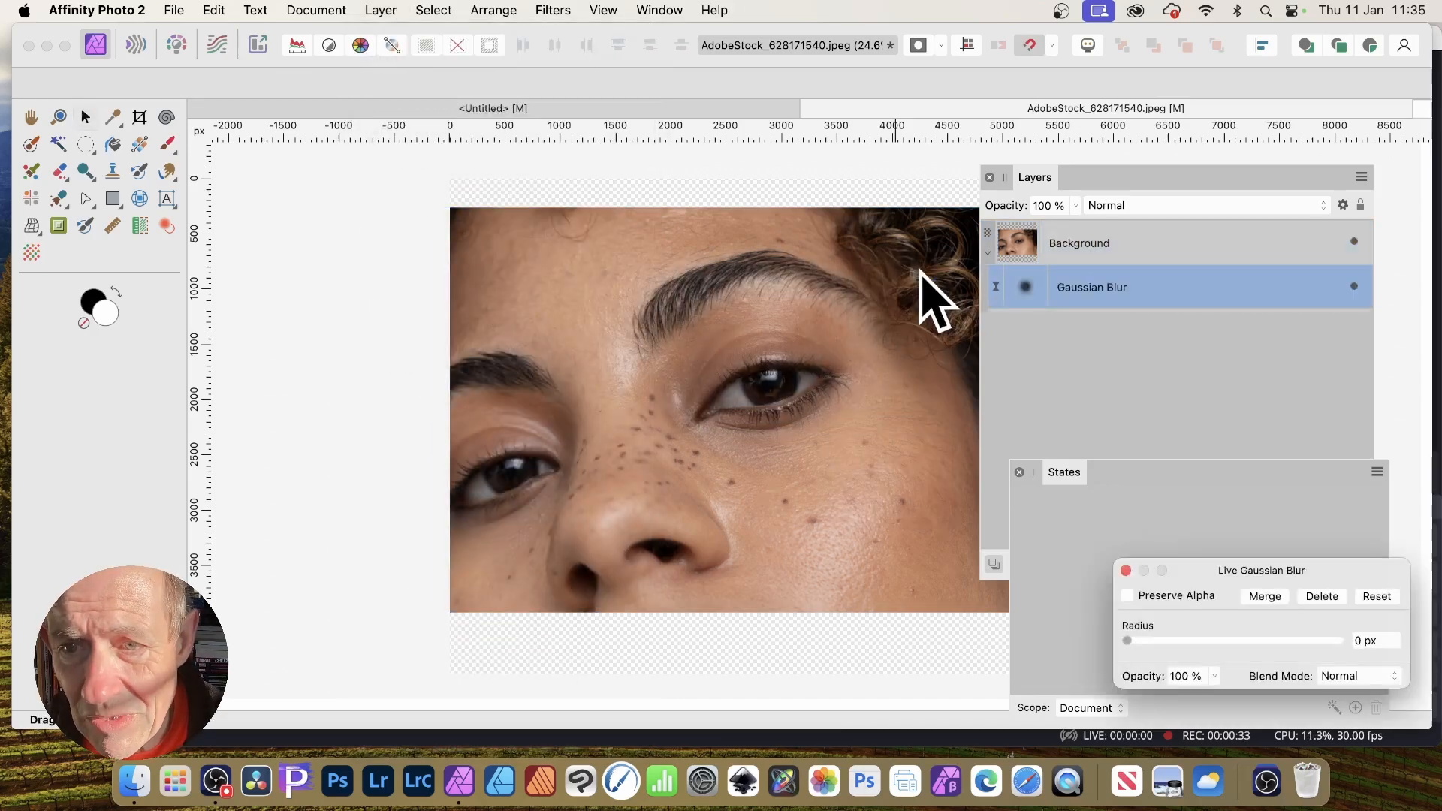
pyautogui.moveTo(1205, 578); pyautogui.dragTo(923, 340)
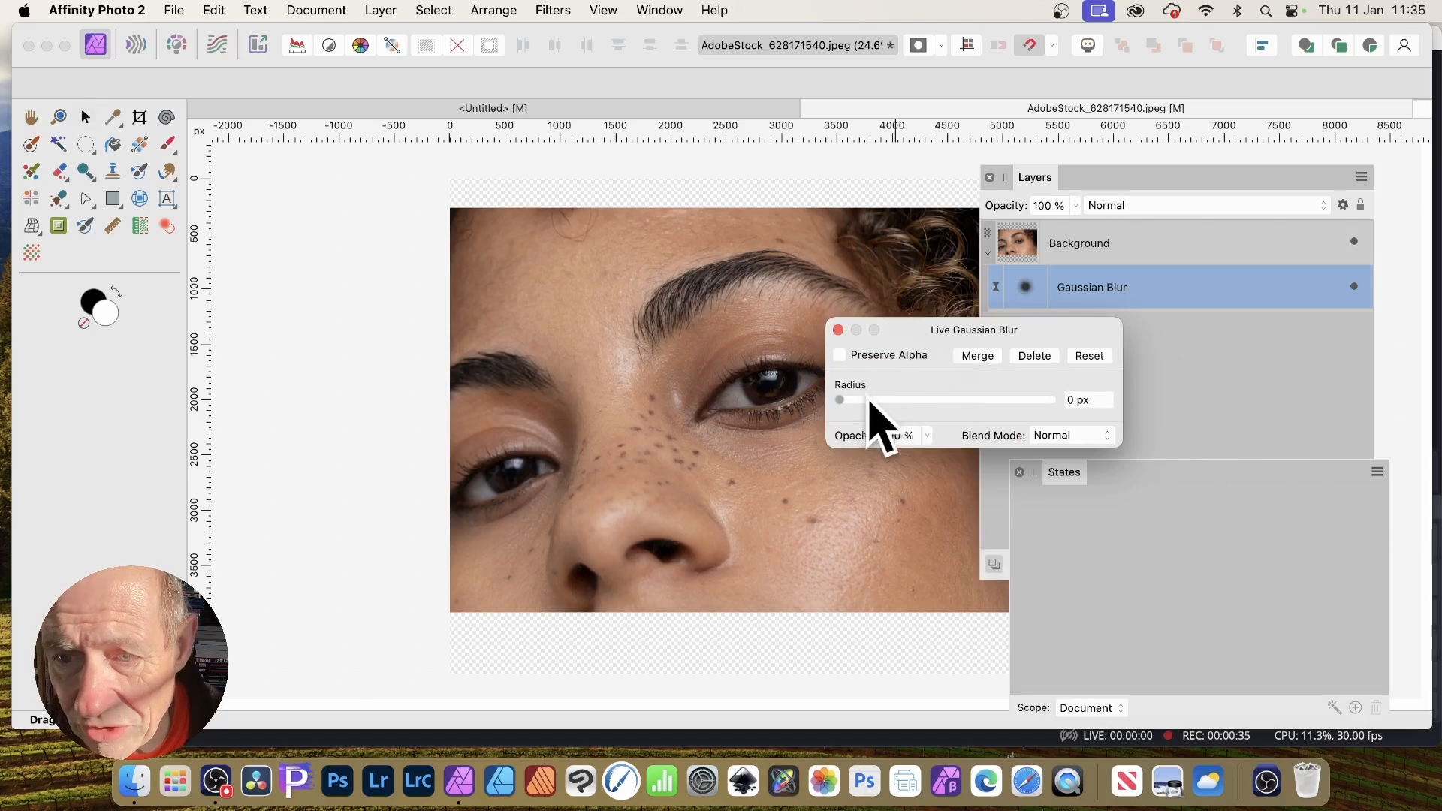
pyautogui.click(939, 400)
pyautogui.moveTo(944, 404); pyautogui.dragTo(991, 401)
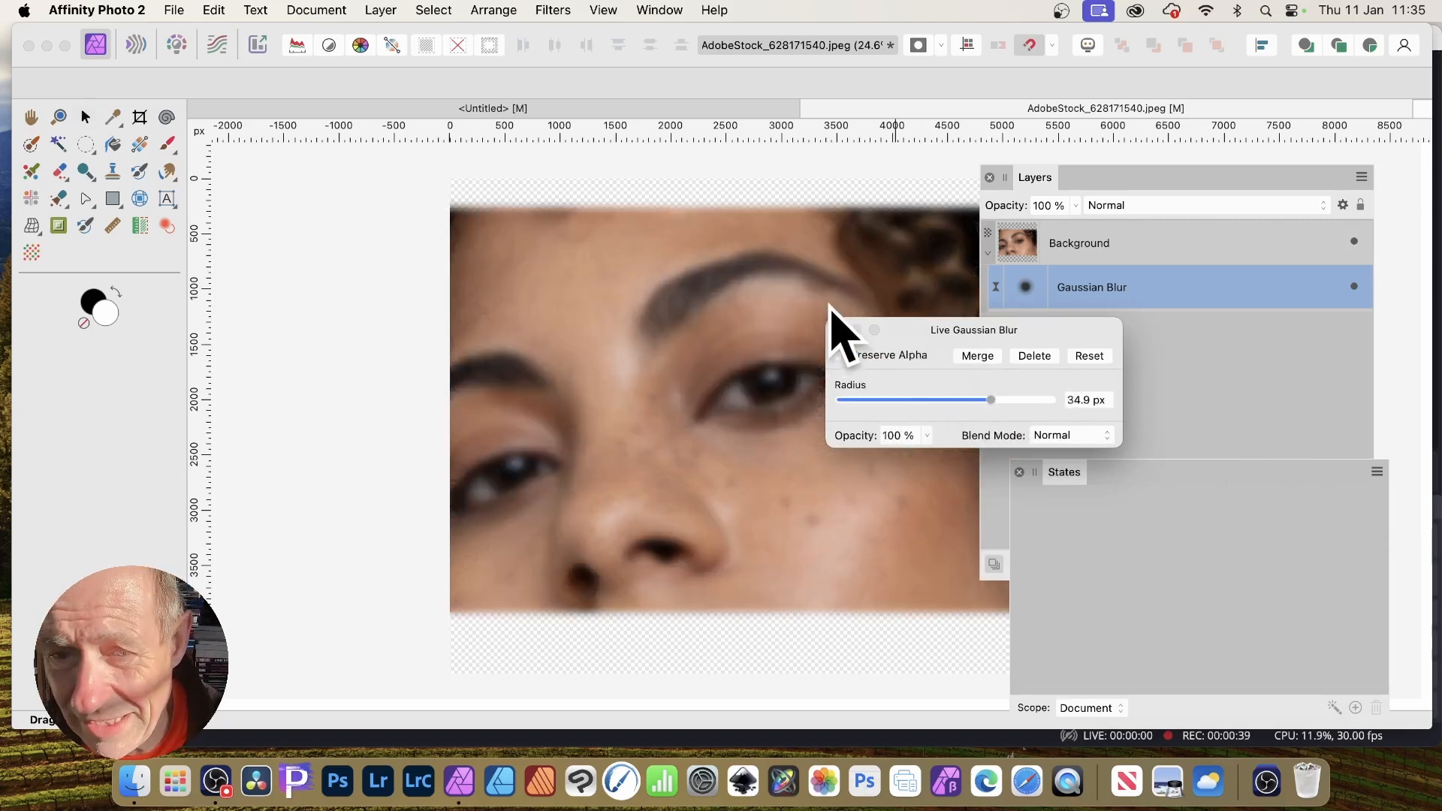
pyautogui.click(838, 330)
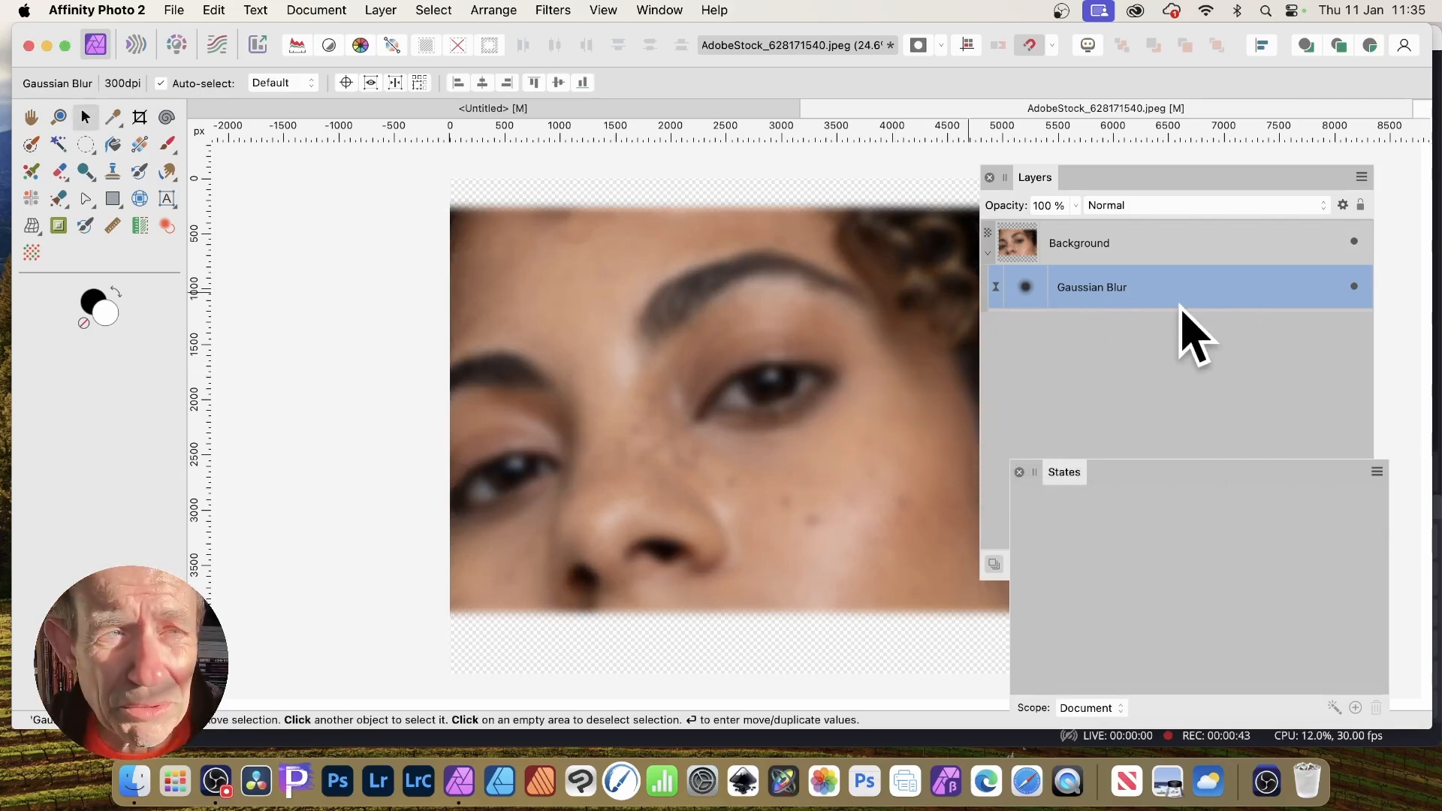
# - Add a live Spherical filter with 100 % intensity and 1024 px radius, centred beside the inner corner of the eye under the raised brow
pyautogui.click(381, 10)
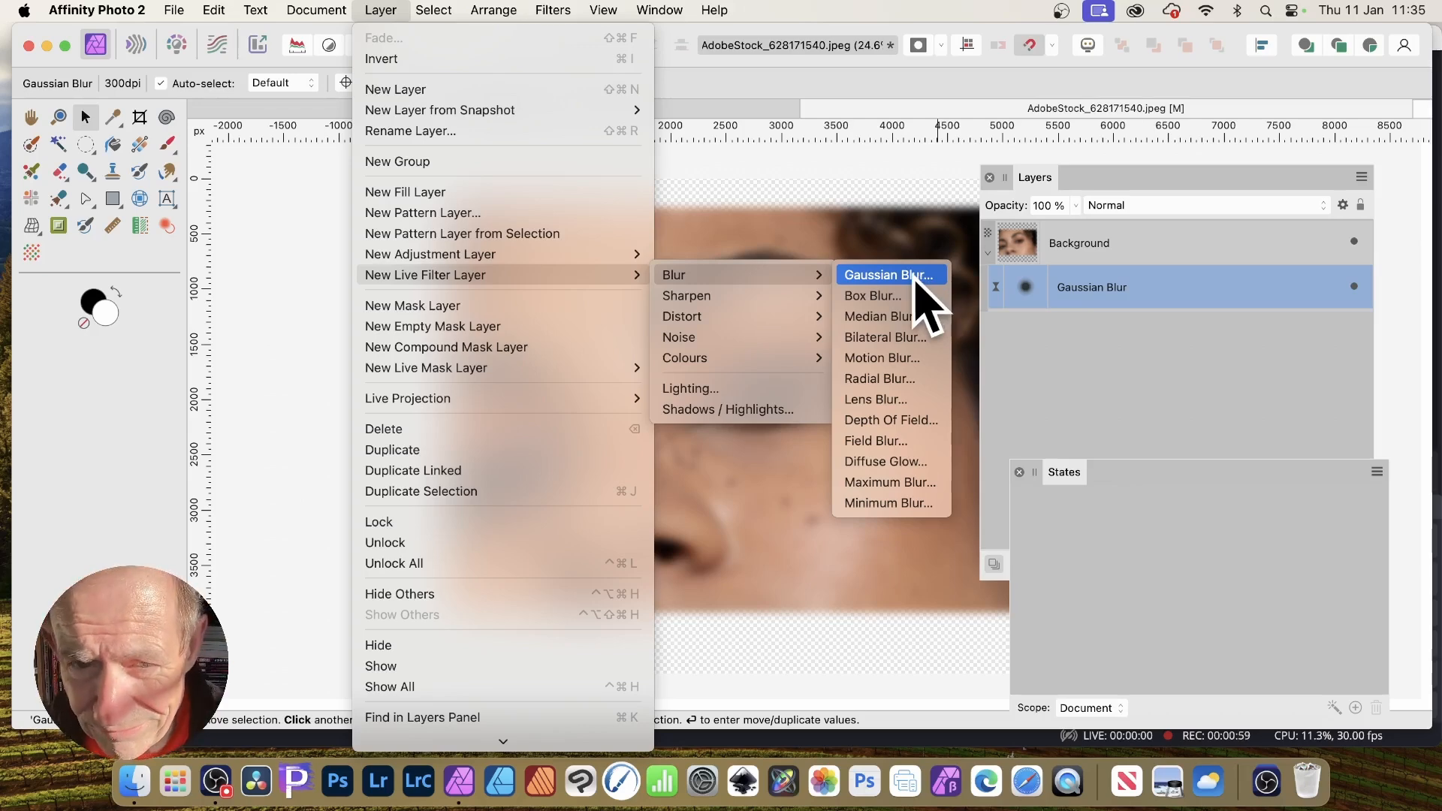
pyautogui.moveTo(757, 317)
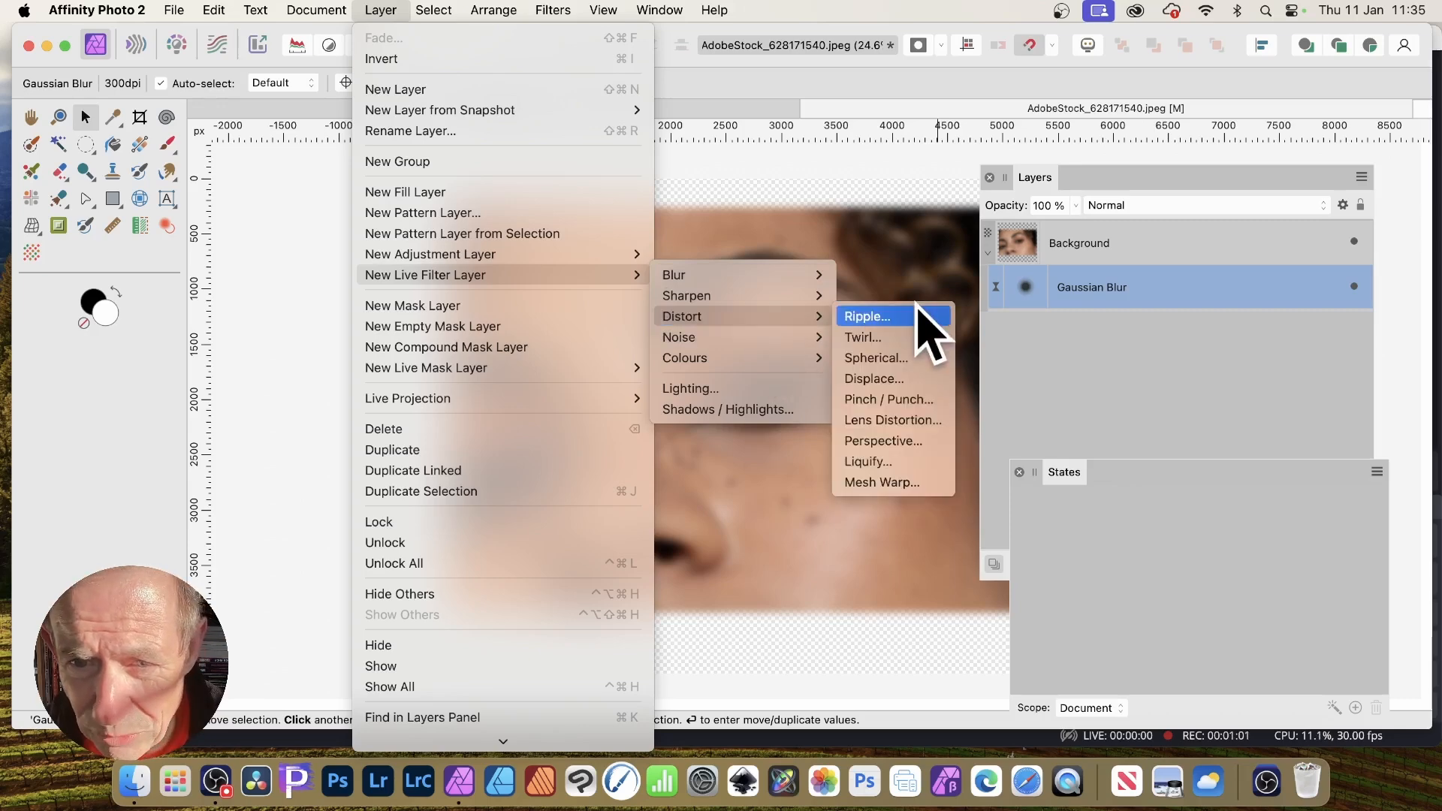
pyautogui.click(877, 359)
pyautogui.moveTo(1261, 609); pyautogui.dragTo(1341, 632)
pyautogui.moveTo(829, 441); pyautogui.dragTo(676, 389)
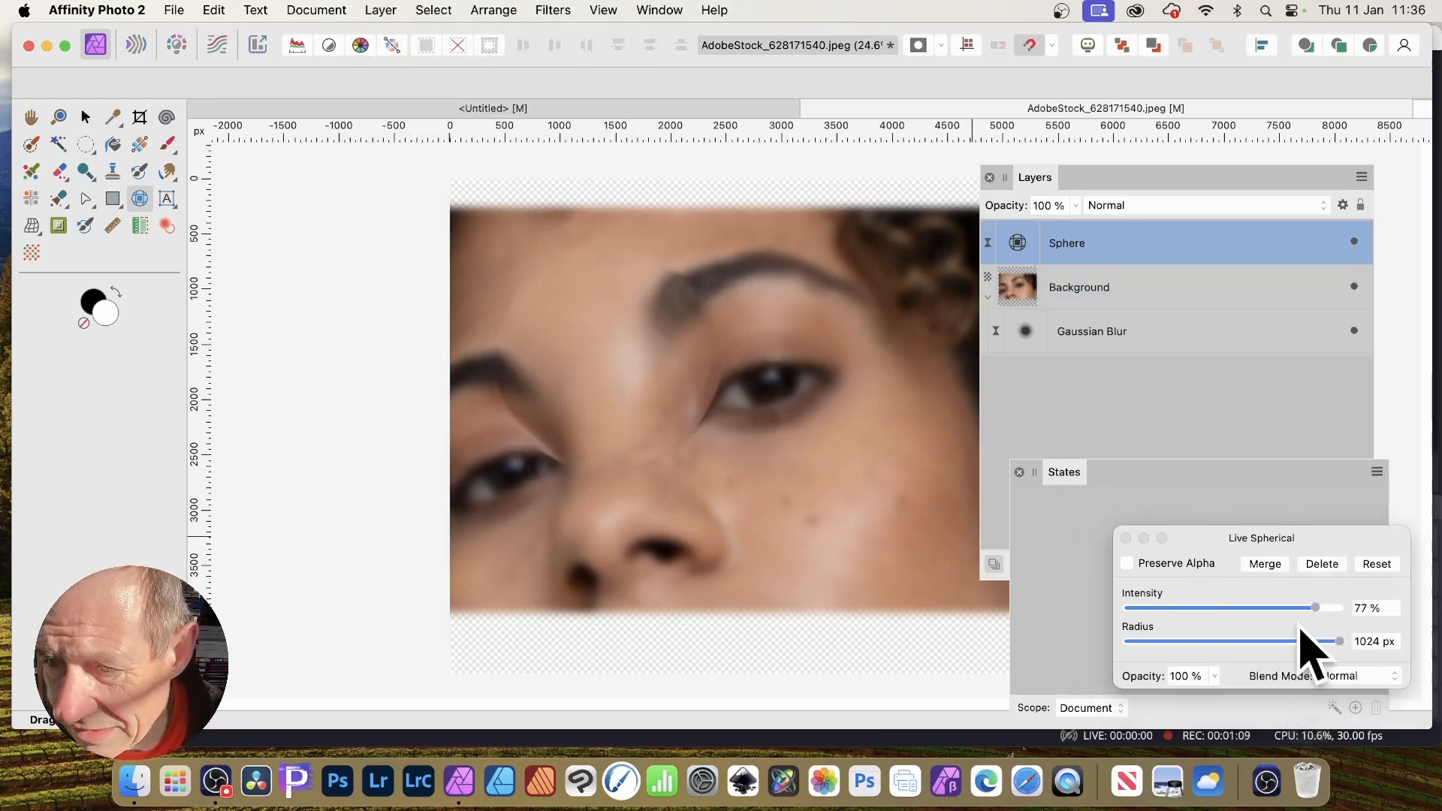
pyautogui.moveTo(1315, 608); pyautogui.dragTo(1352, 609)
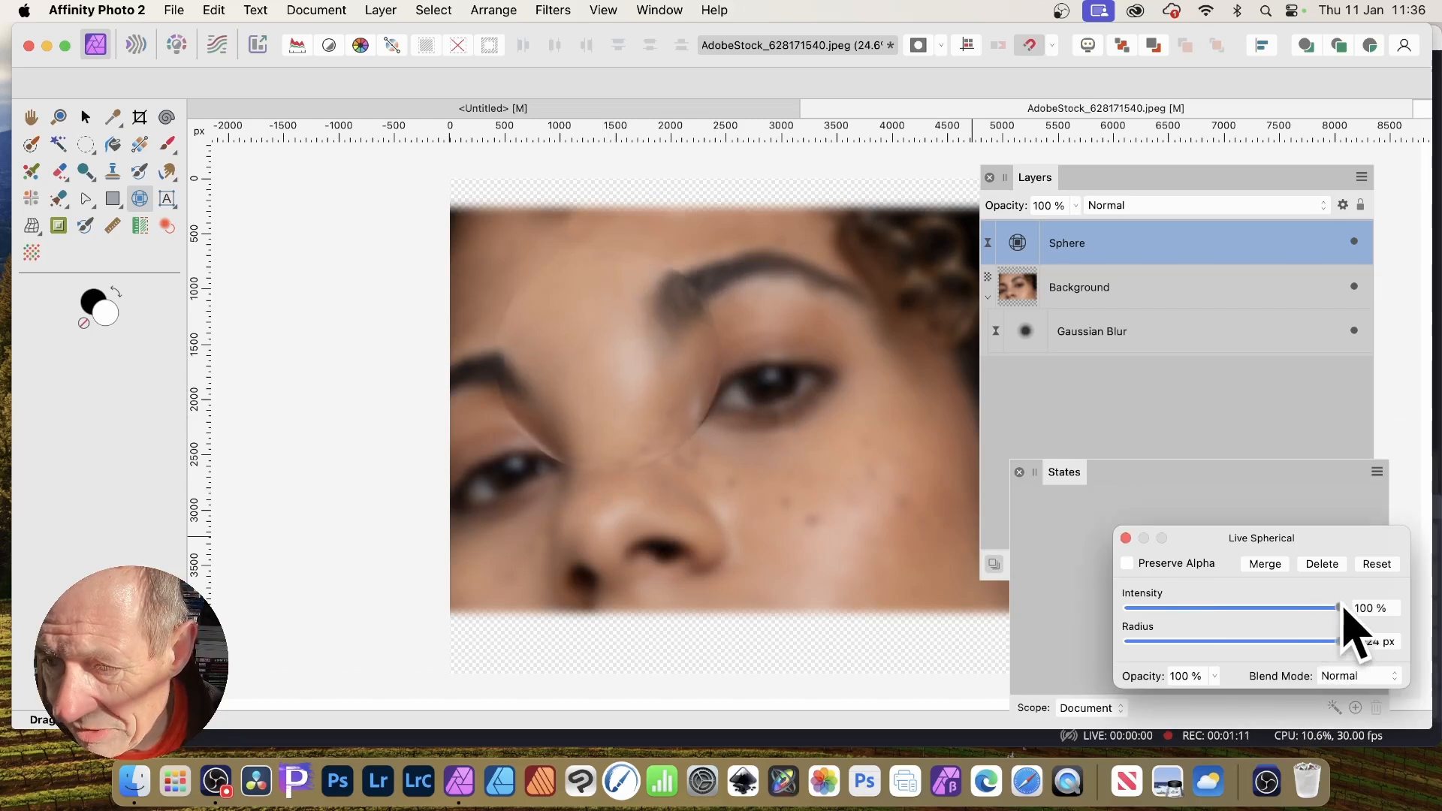
pyautogui.moveTo(1301, 539); pyautogui.dragTo(1191, 483)
pyautogui.moveTo(627, 418); pyautogui.dragTo(666, 408)
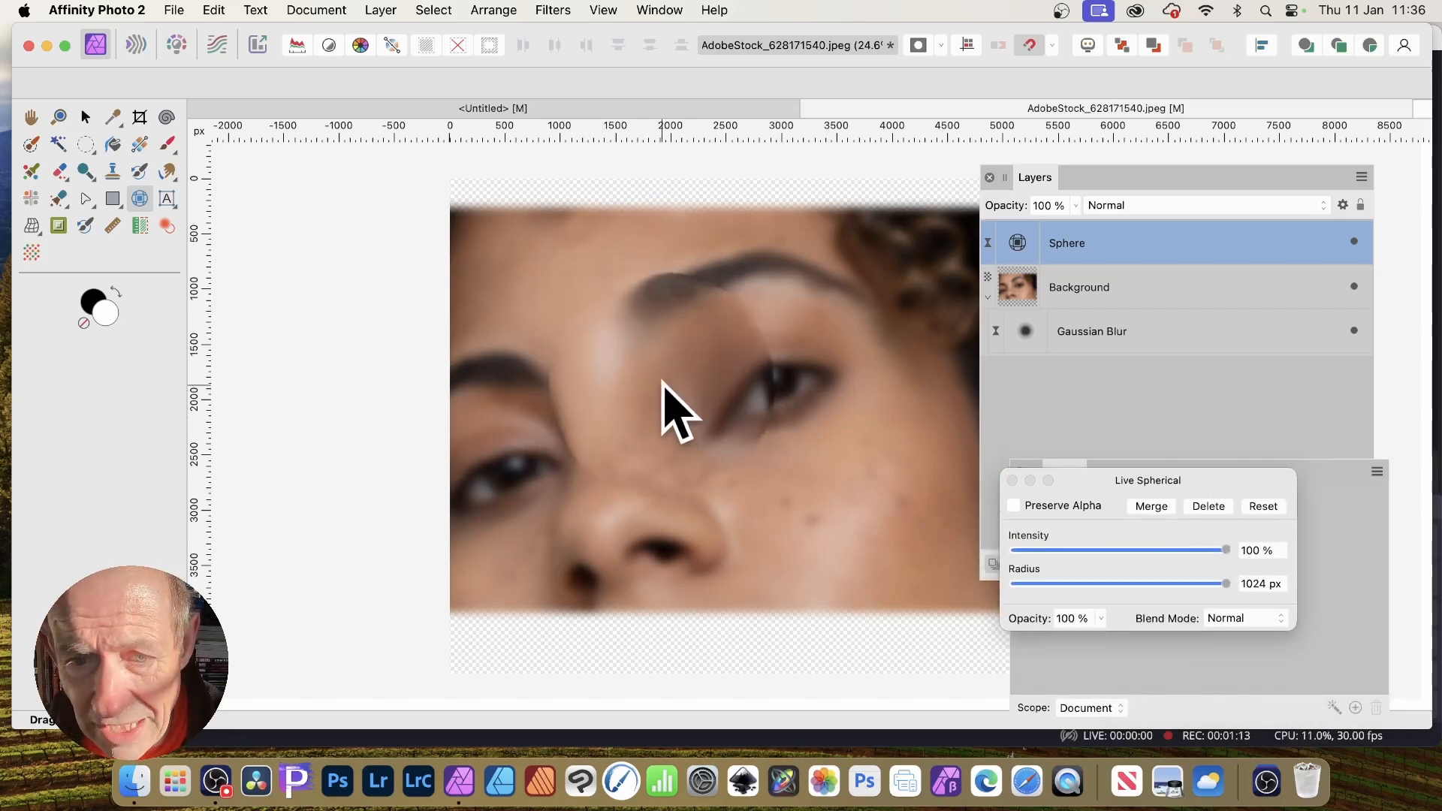
pyautogui.click(1012, 480)
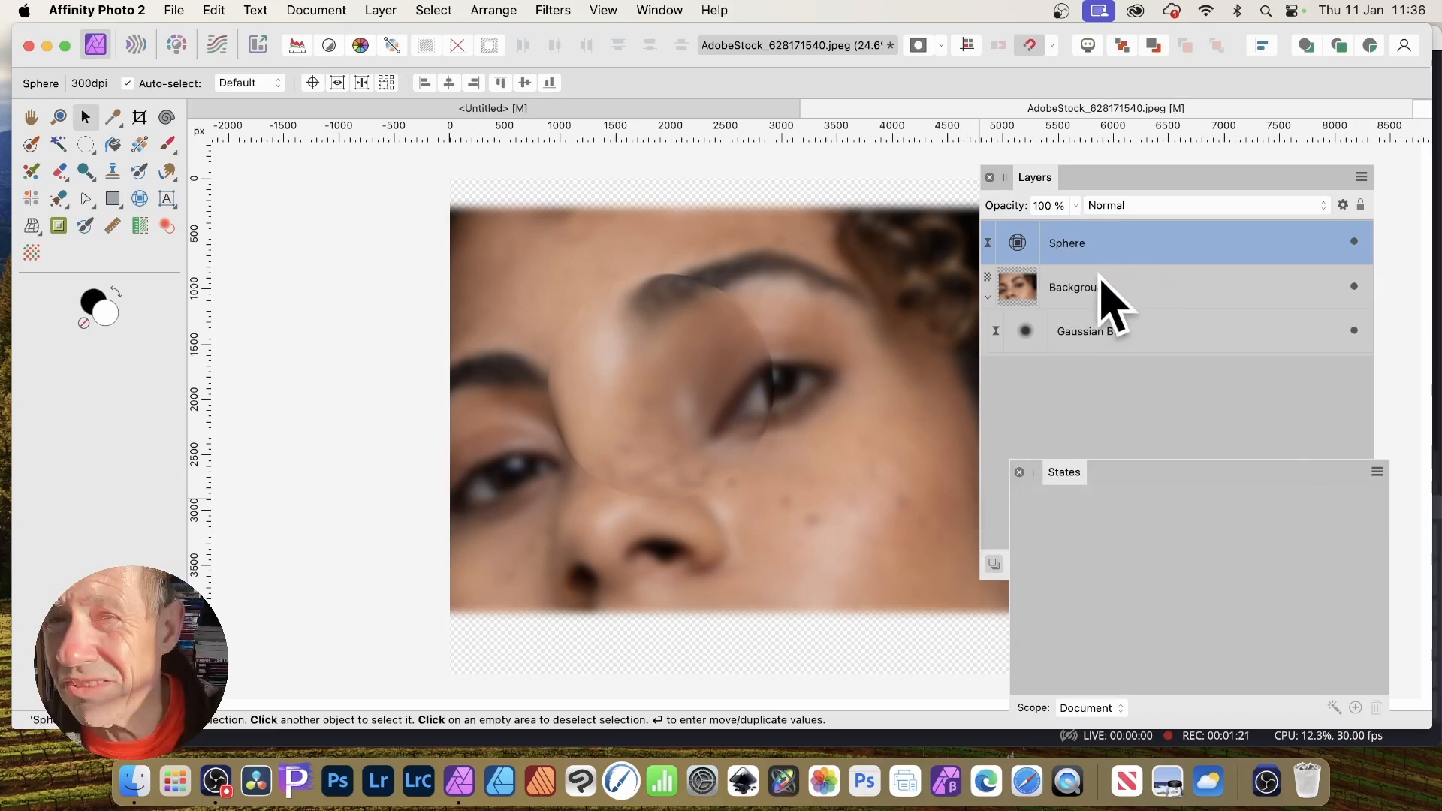
# - Nest the Sphere filter inside the Background layer, below Gaussian Blur, and move the States panel clear of the layer list
pyautogui.moveTo(1071, 251); pyautogui.dragTo(1083, 287)
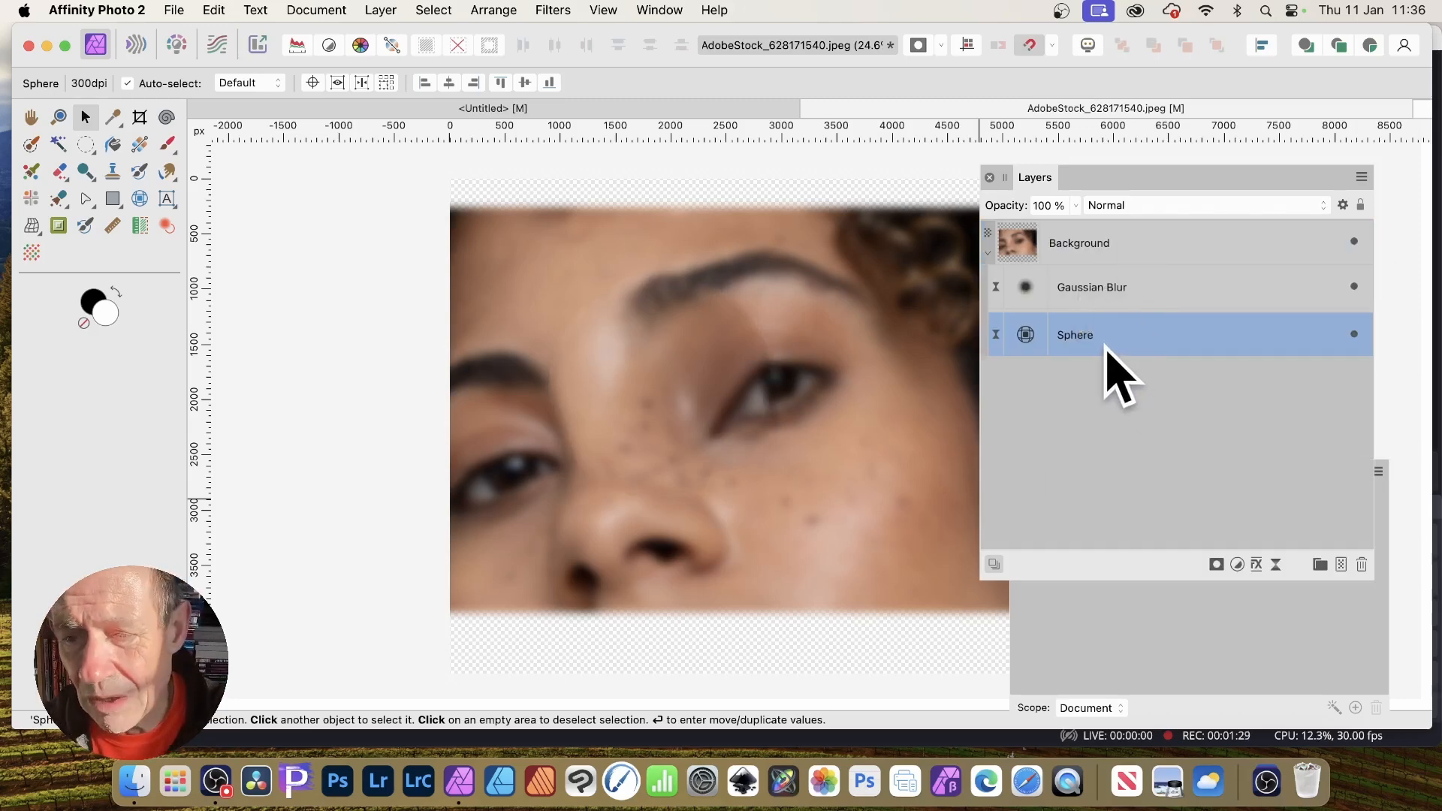
pyautogui.click(1096, 633)
pyautogui.moveTo(1058, 475); pyautogui.dragTo(966, 422)
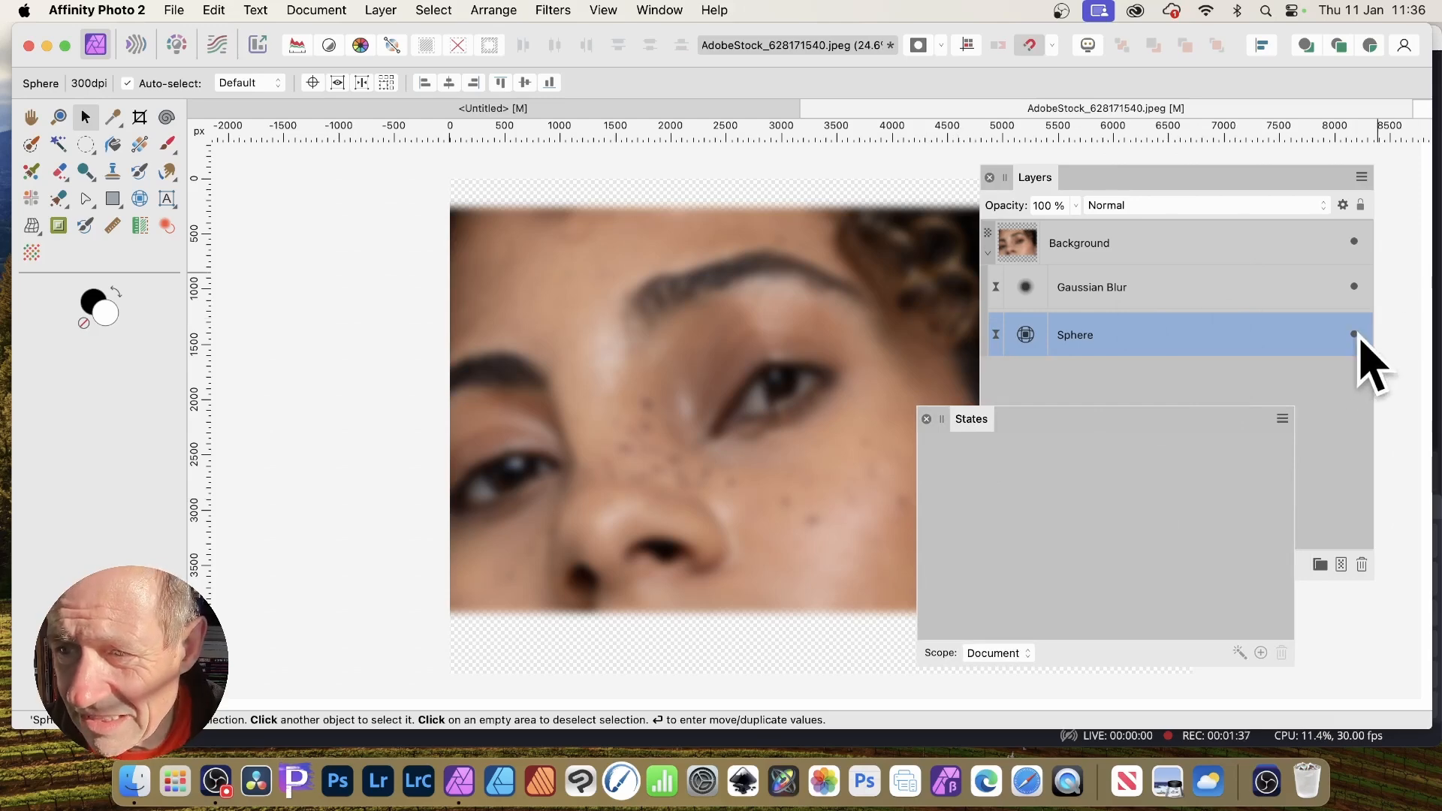
# - Hide the Sphere filter and capture the blurred look as a state named "Blur"
pyautogui.click(1355, 335)
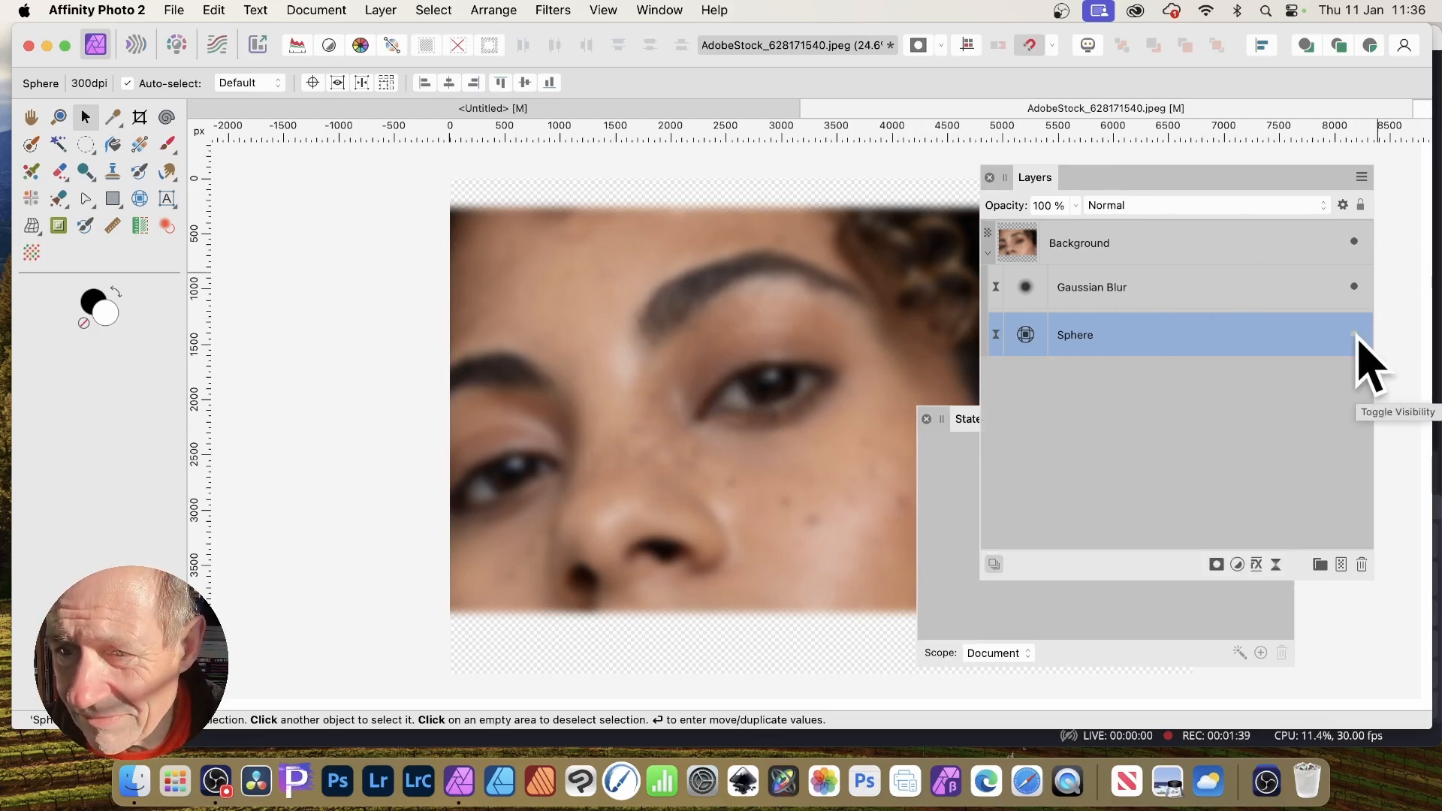
pyautogui.click(952, 486)
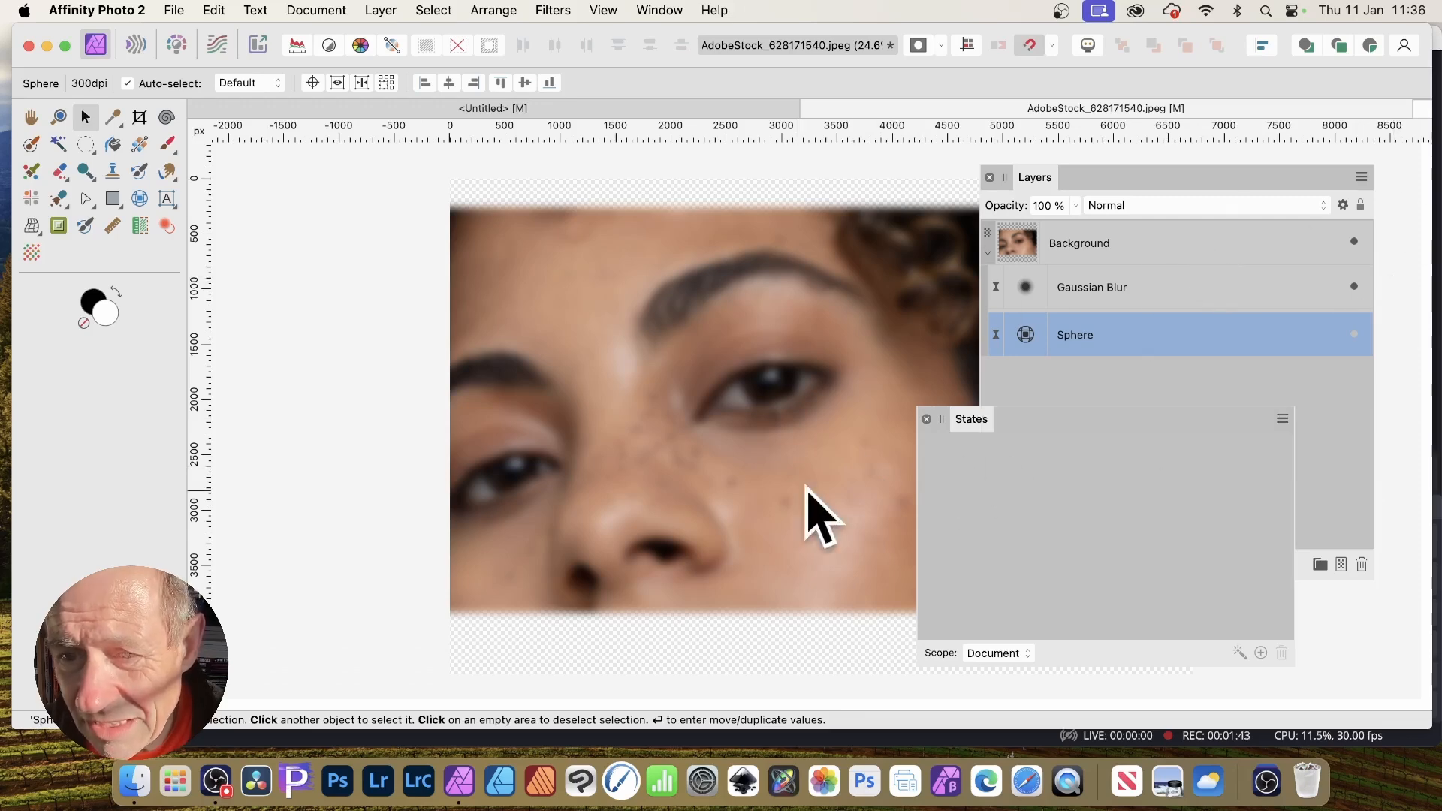
pyautogui.moveTo(981, 422); pyautogui.dragTo(974, 402)
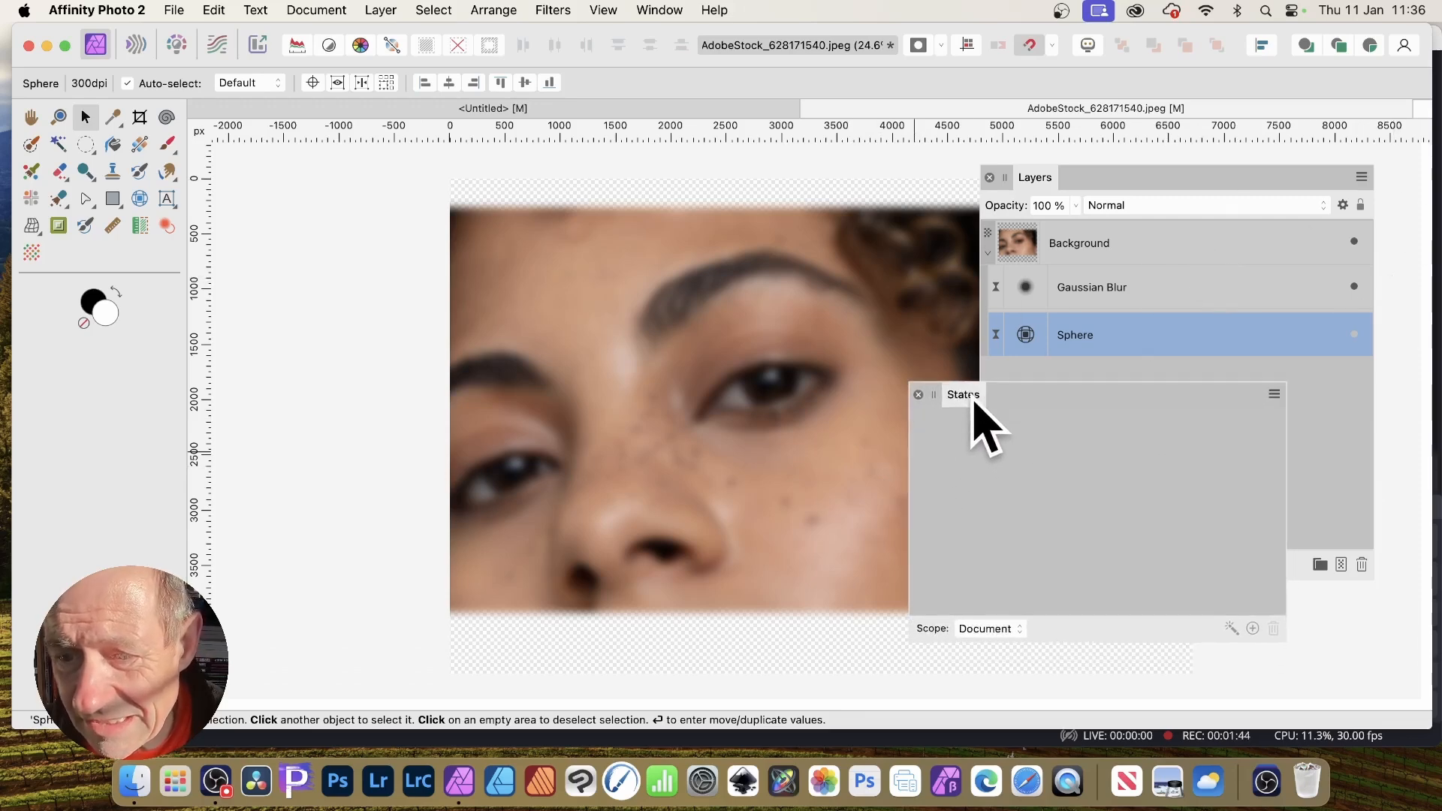
pyautogui.click(1250, 626)
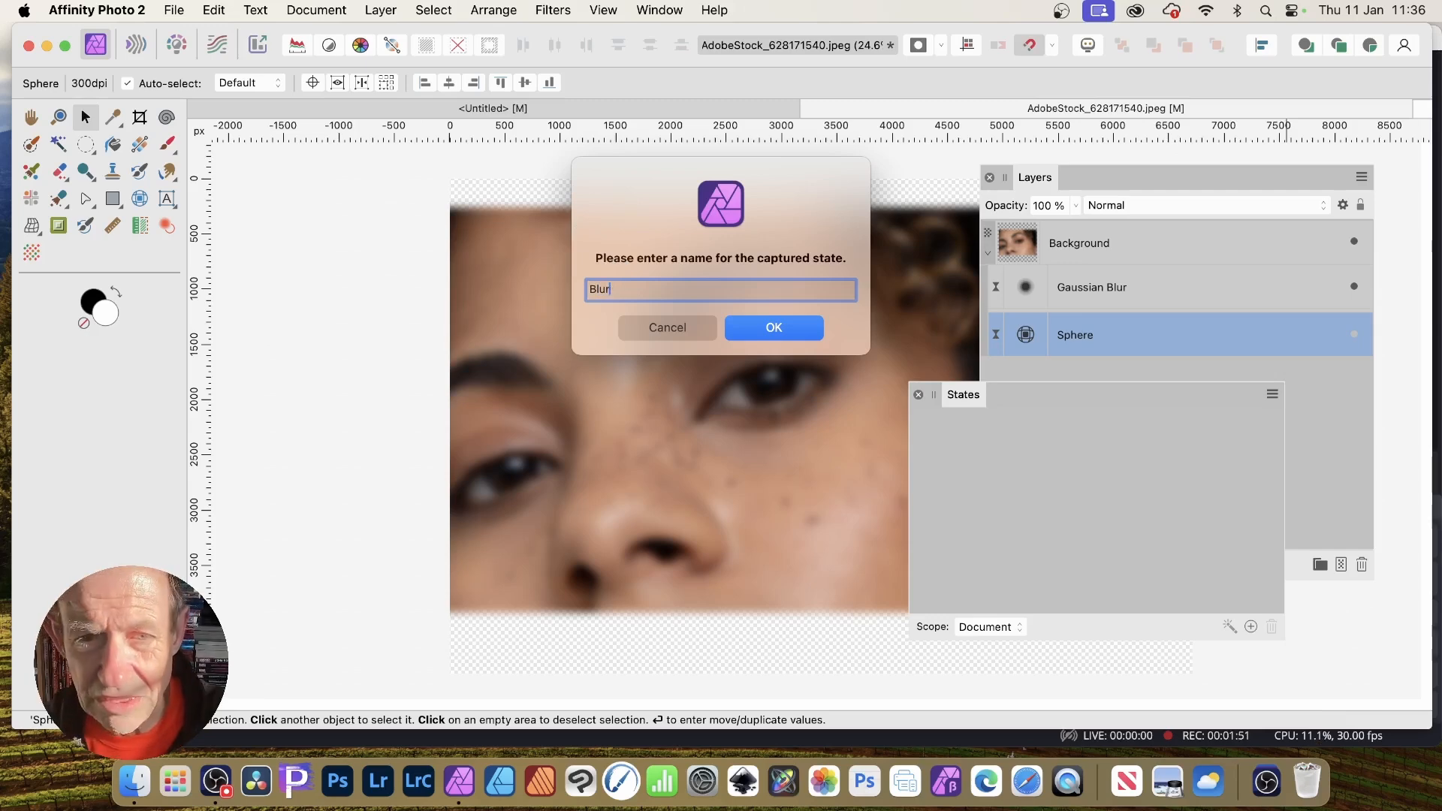
pyautogui.click(773, 325)
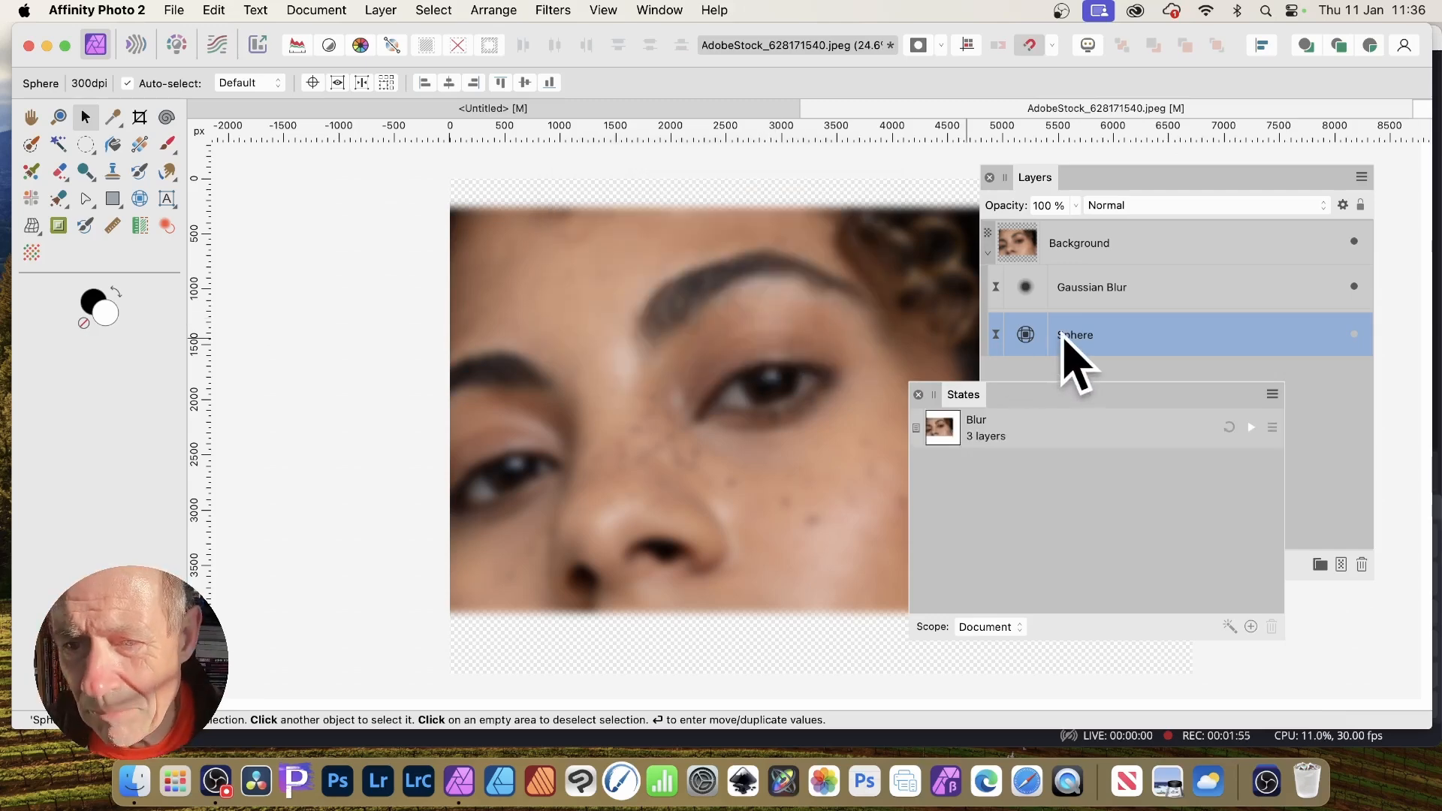
# - Hide the Gaussian Blur filter and make the Sphere filter visible
pyautogui.click(1321, 354)
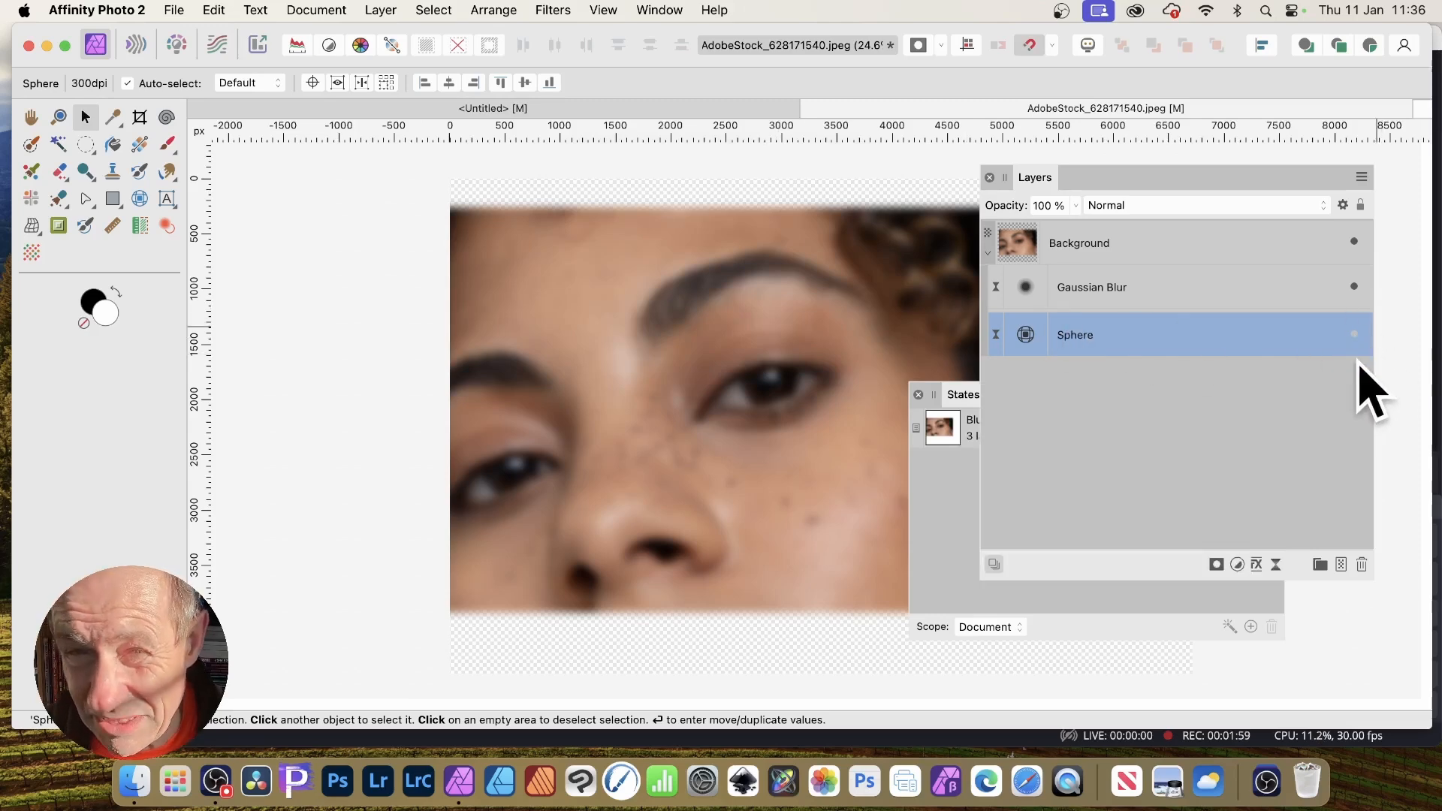
pyautogui.click(1353, 287)
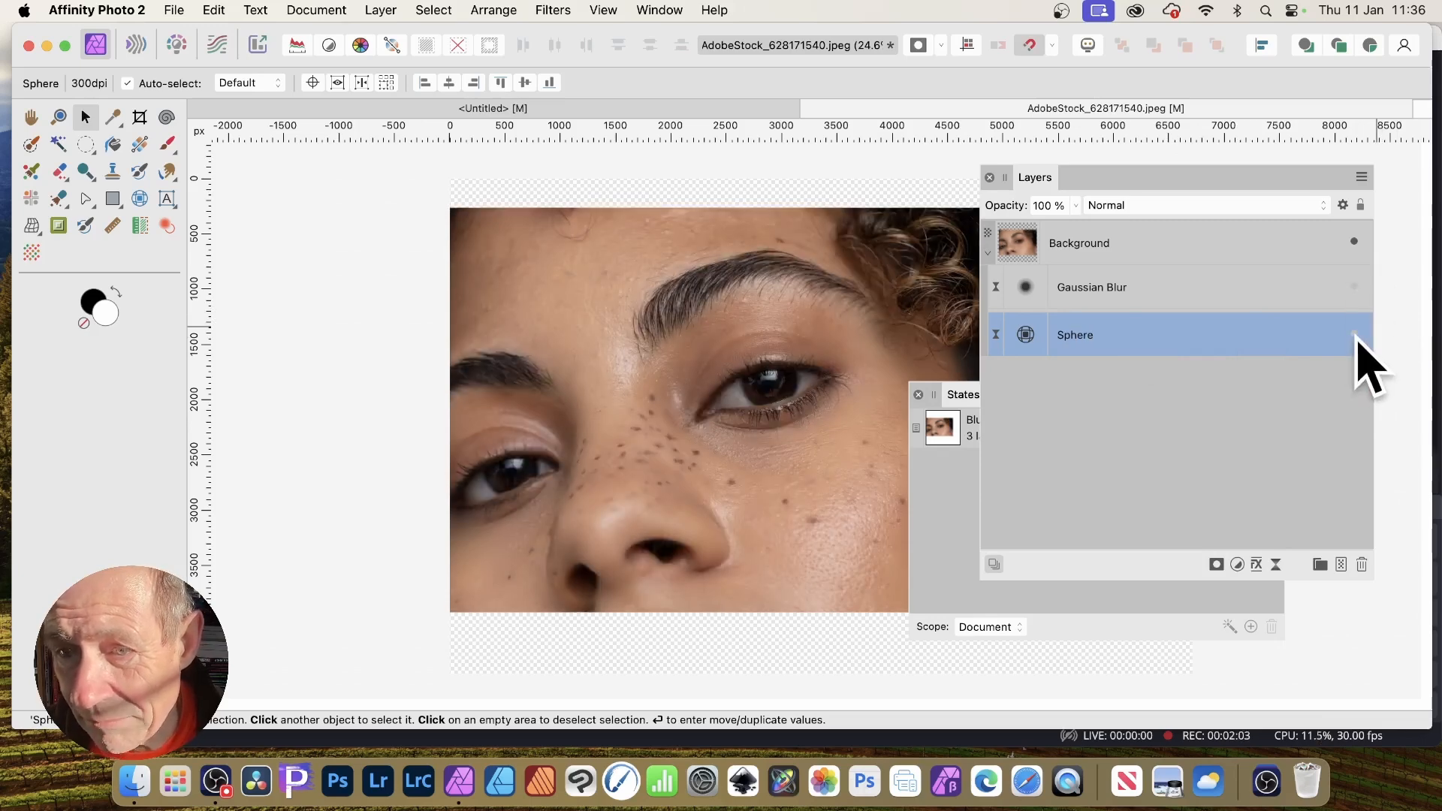
pyautogui.click(1355, 335)
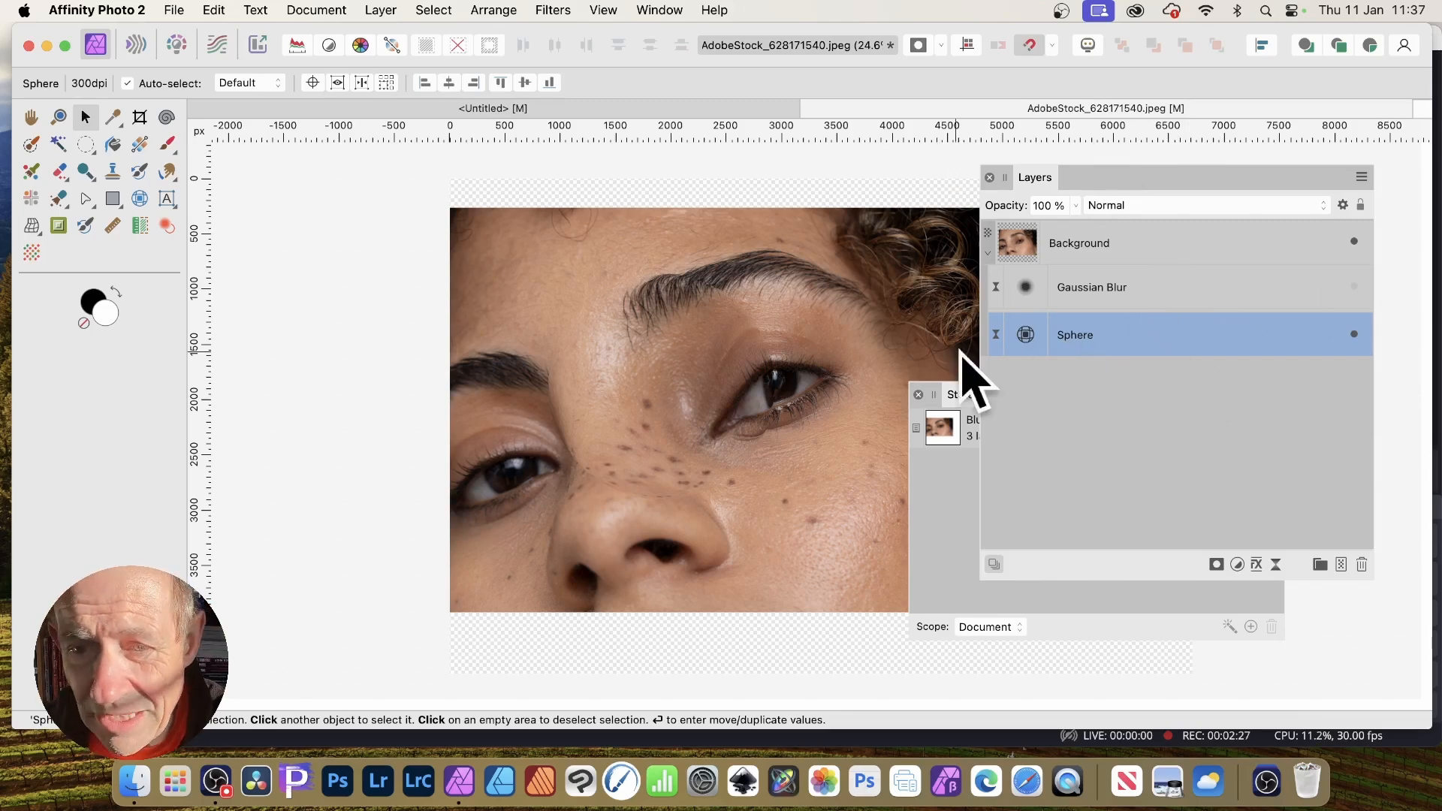
# - Capture the unblurred spherical distortion as a state named "Sphere"
pyautogui.click(943, 555)
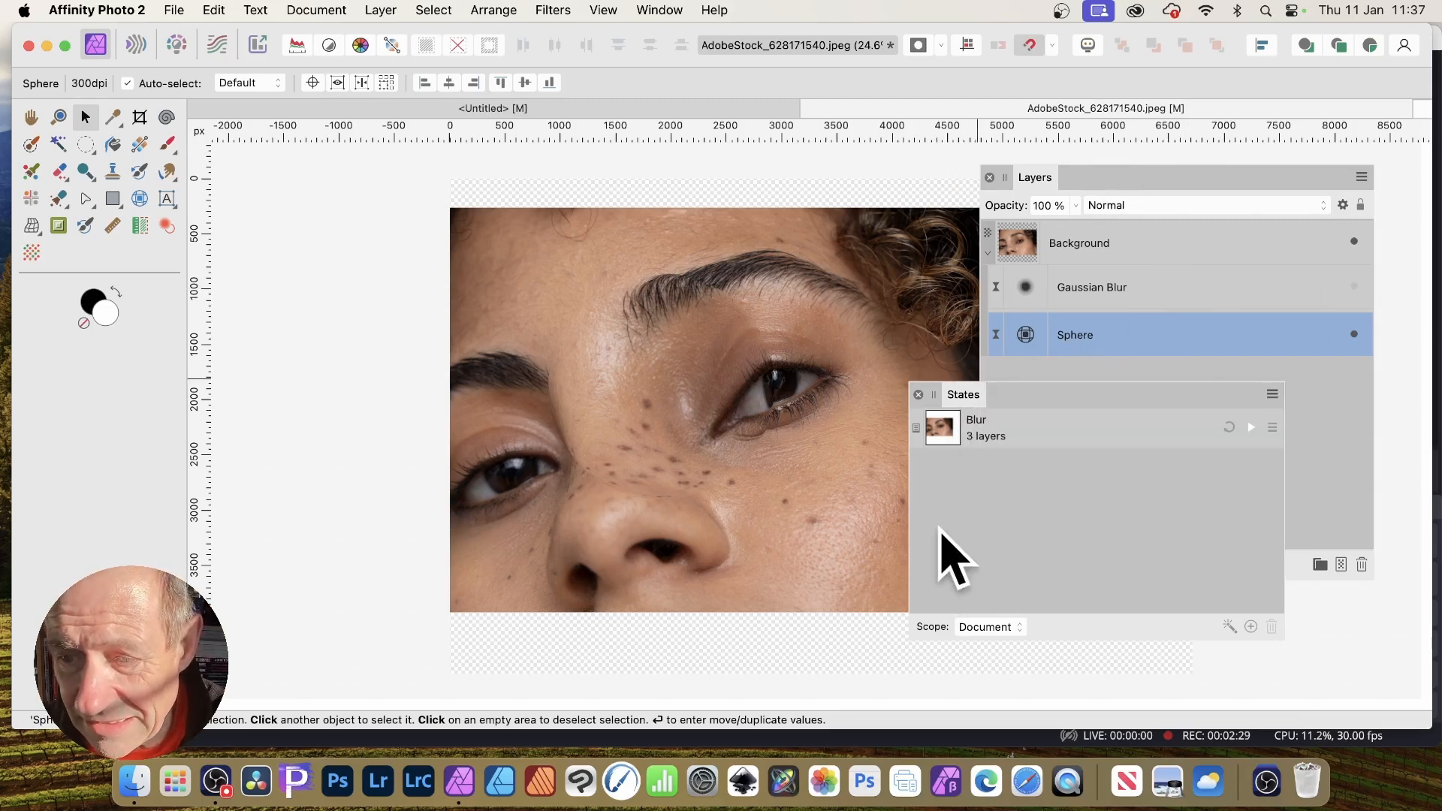
pyautogui.click(1250, 627)
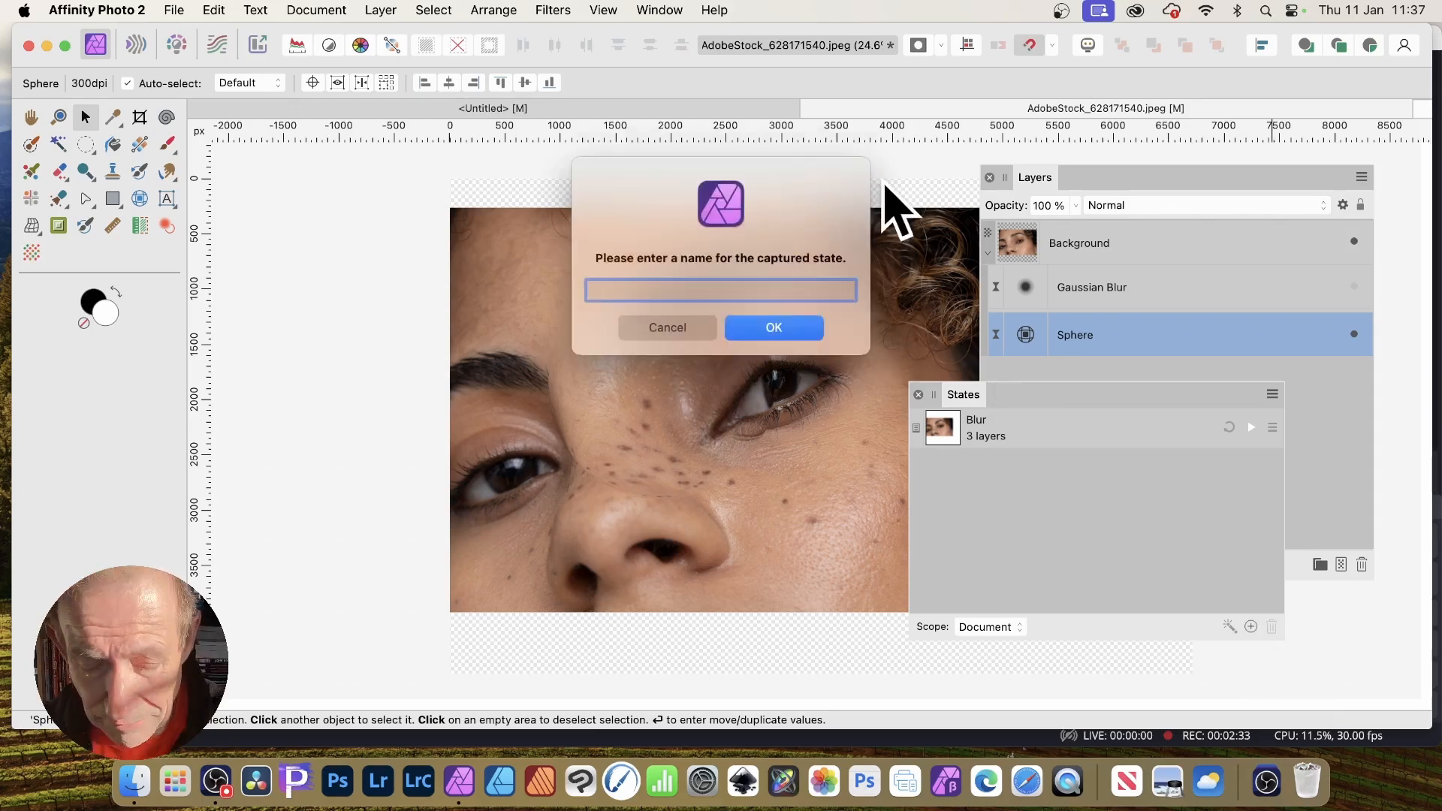
pyautogui.write('Sphere')
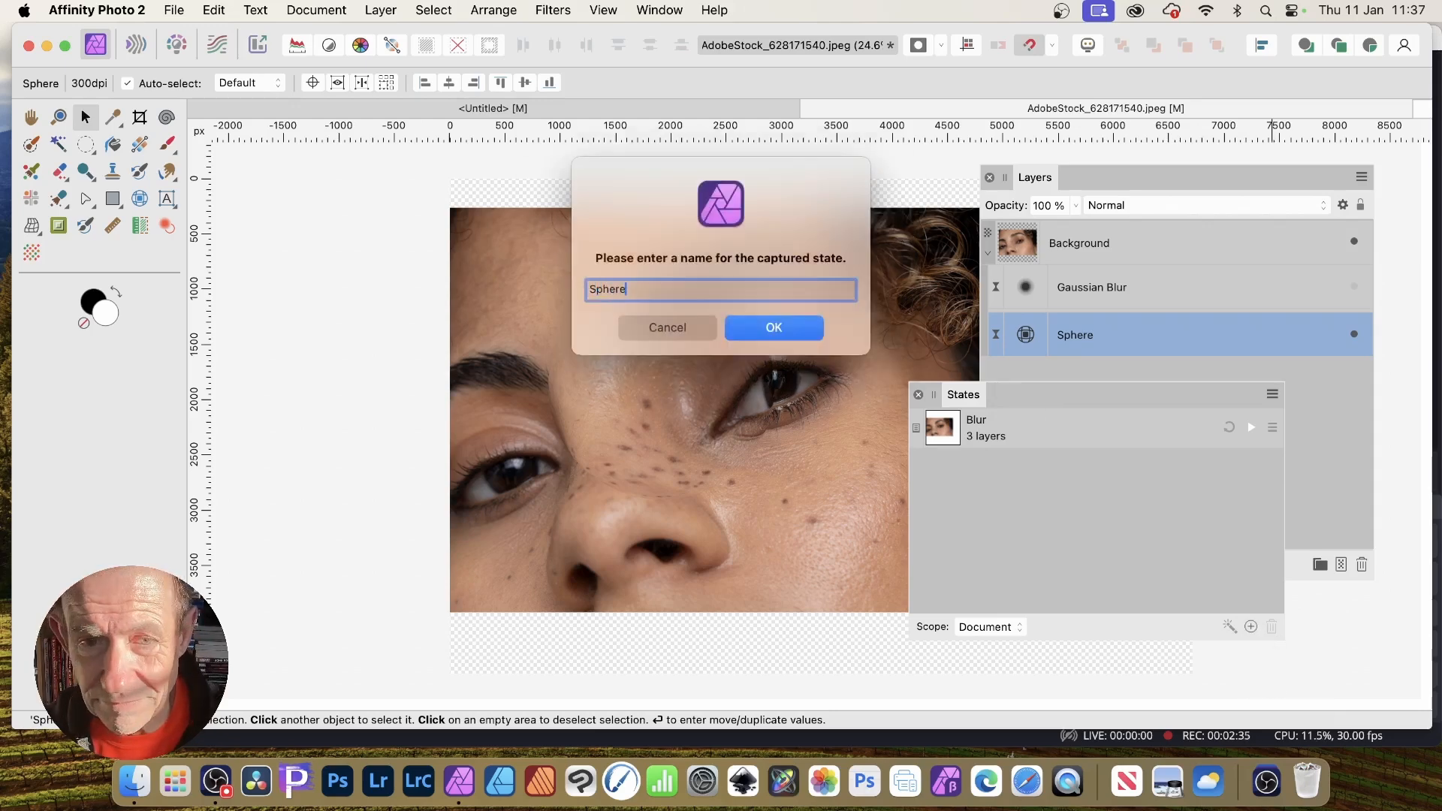
pyautogui.click(794, 323)
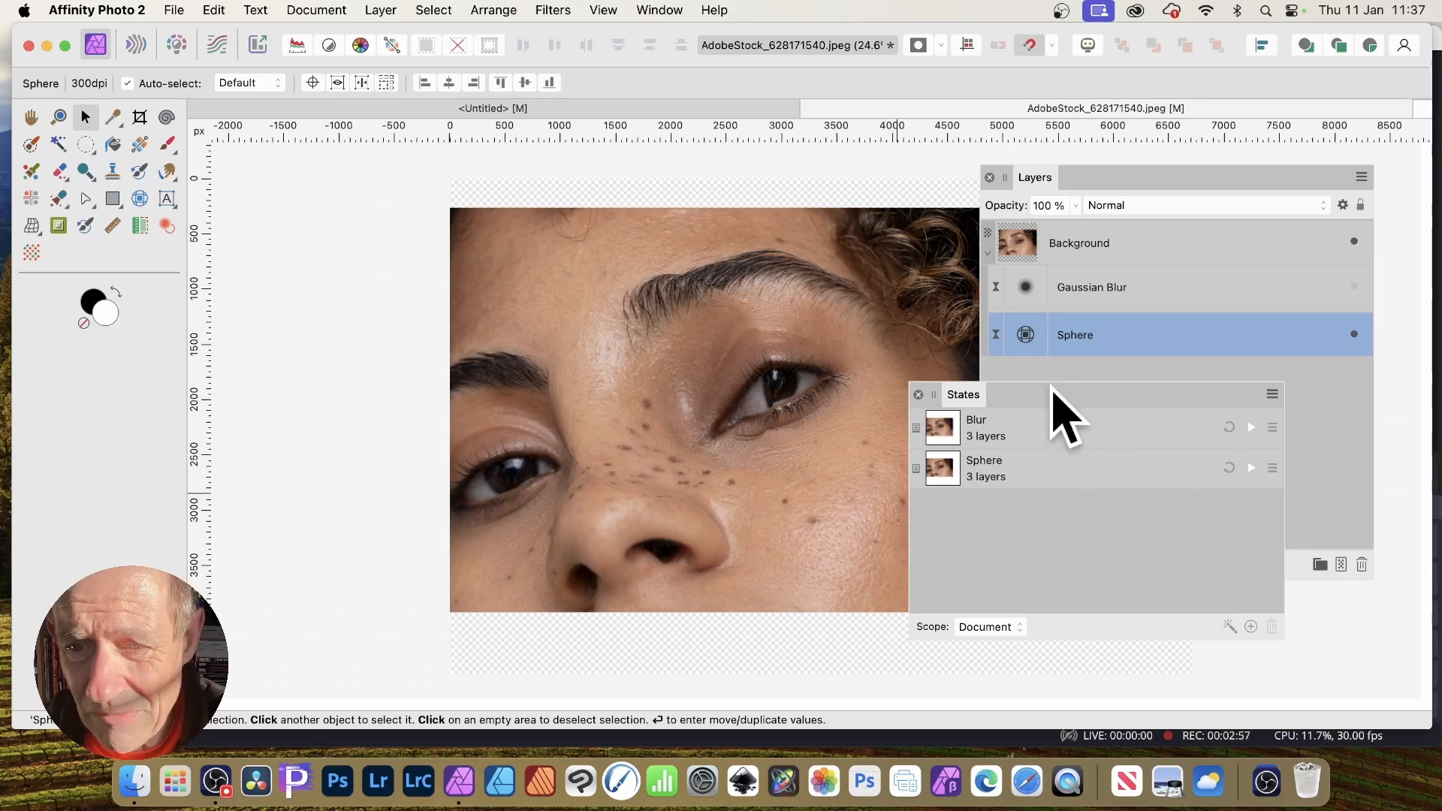
# - Apply the Blur state to the portrait, followed by the Sphere state
pyautogui.moveTo(1056, 409); pyautogui.dragTo(1088, 434)
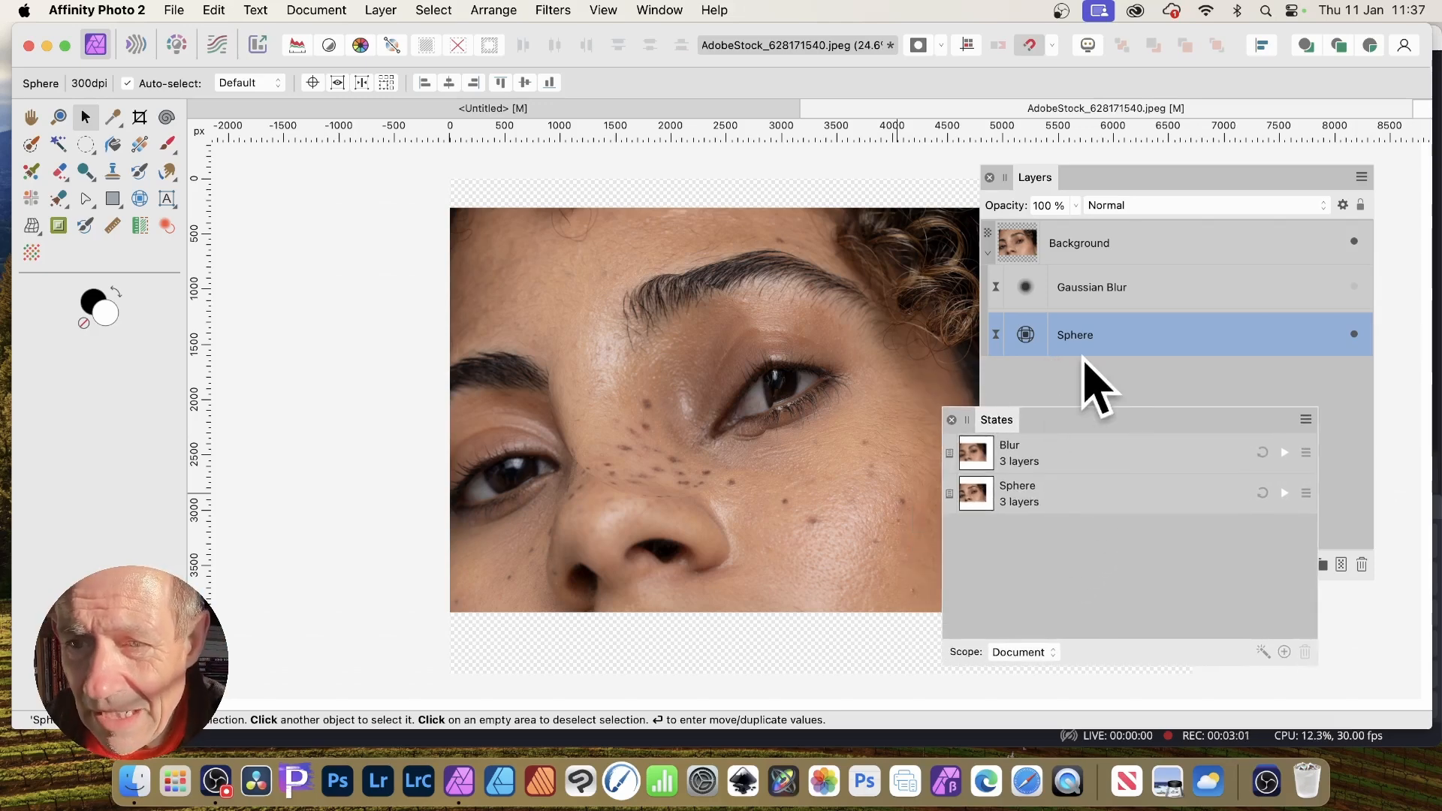
pyautogui.click(1283, 453)
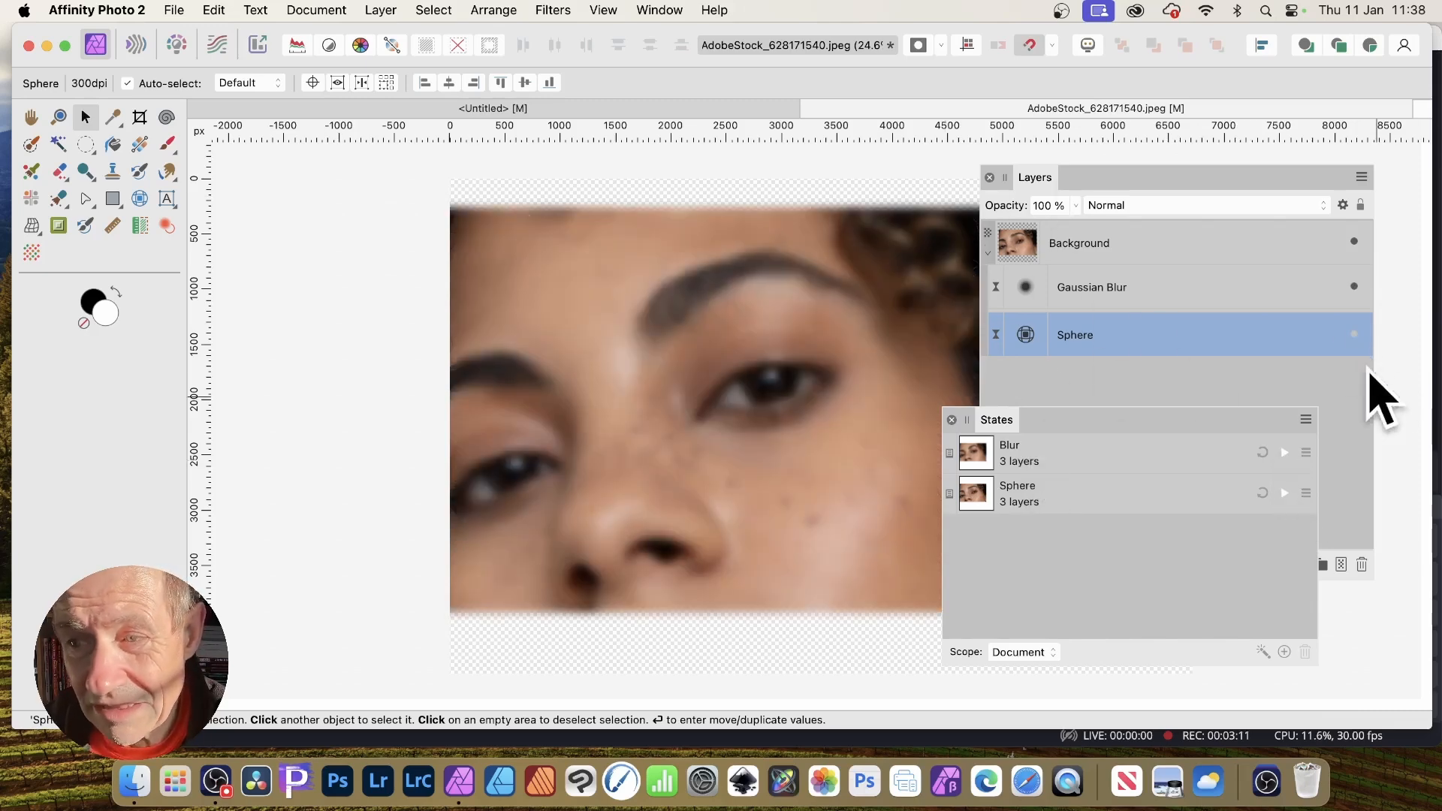
pyautogui.click(1285, 493)
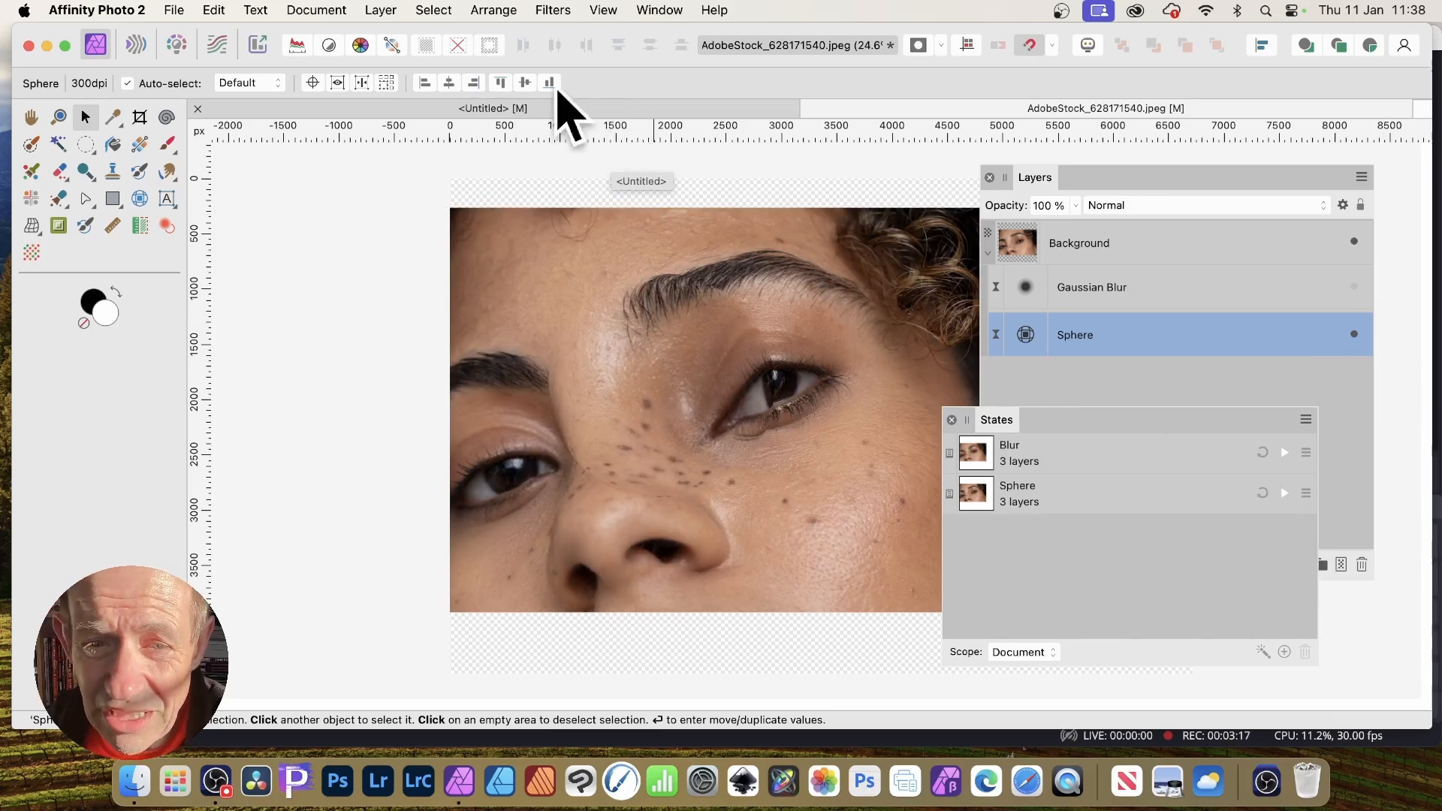
# - Add a Black & White adjustment with Red at -28% and Yellow at 200%, and nest it inside the Background layer
pyautogui.click(1087, 248)
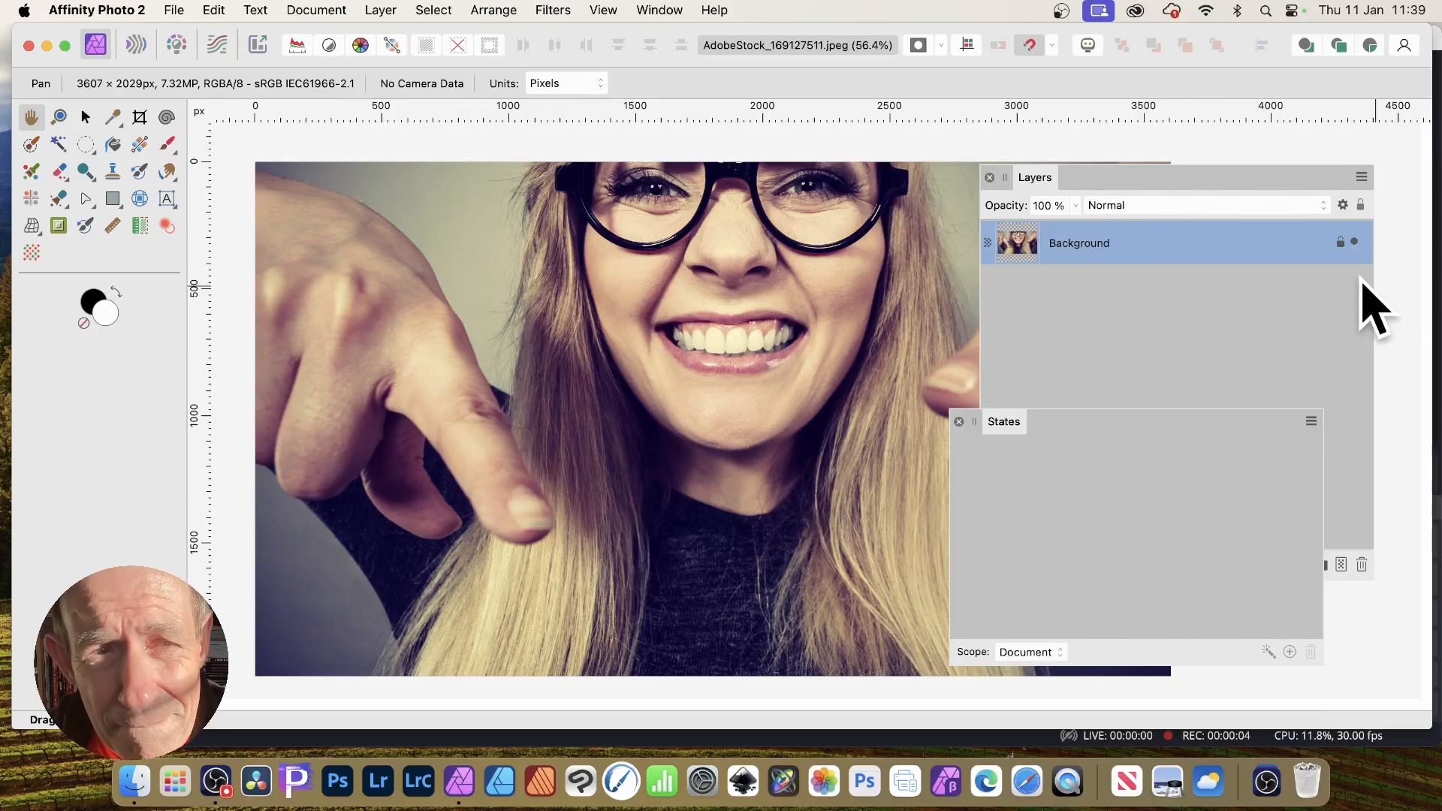
pyautogui.click(381, 10)
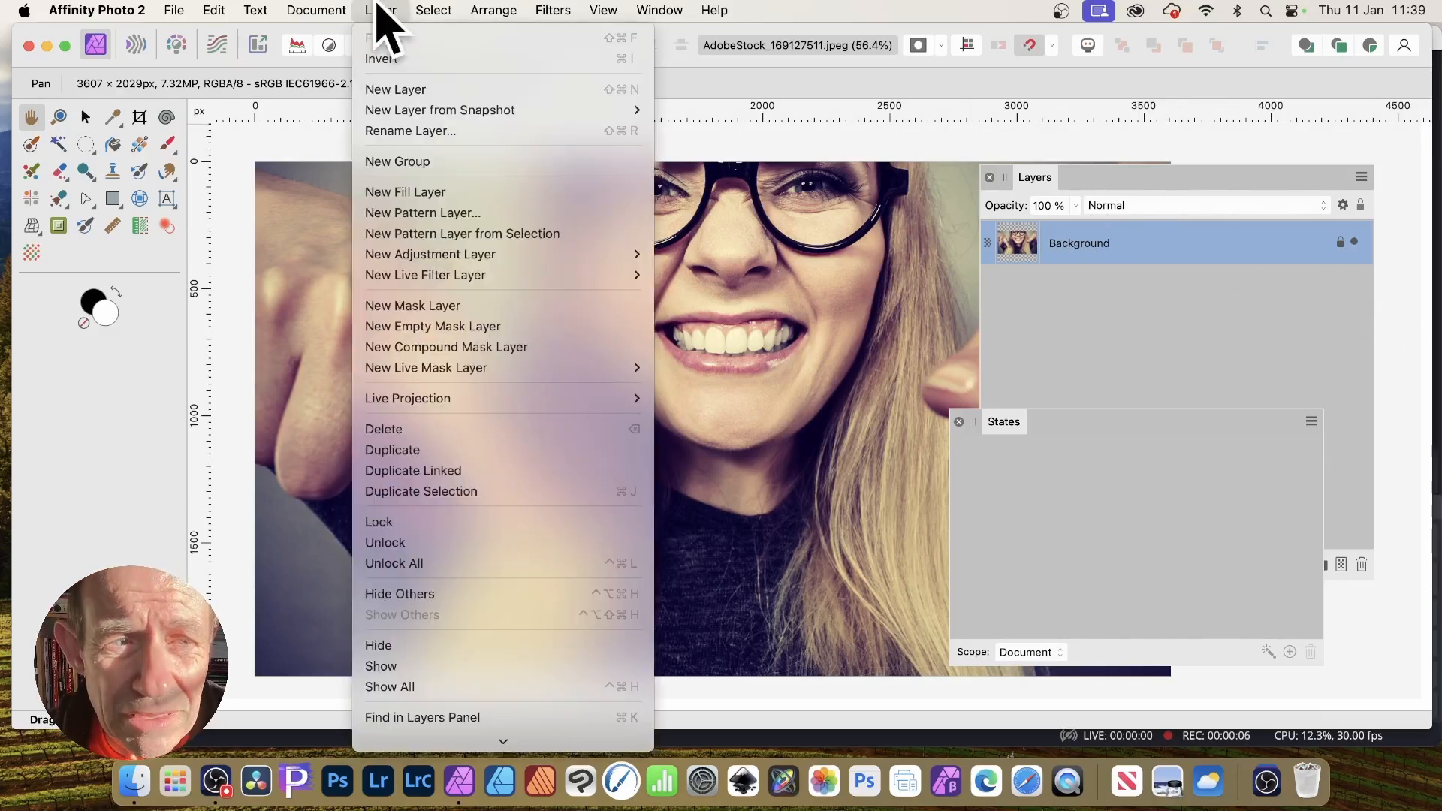
pyautogui.moveTo(432, 255)
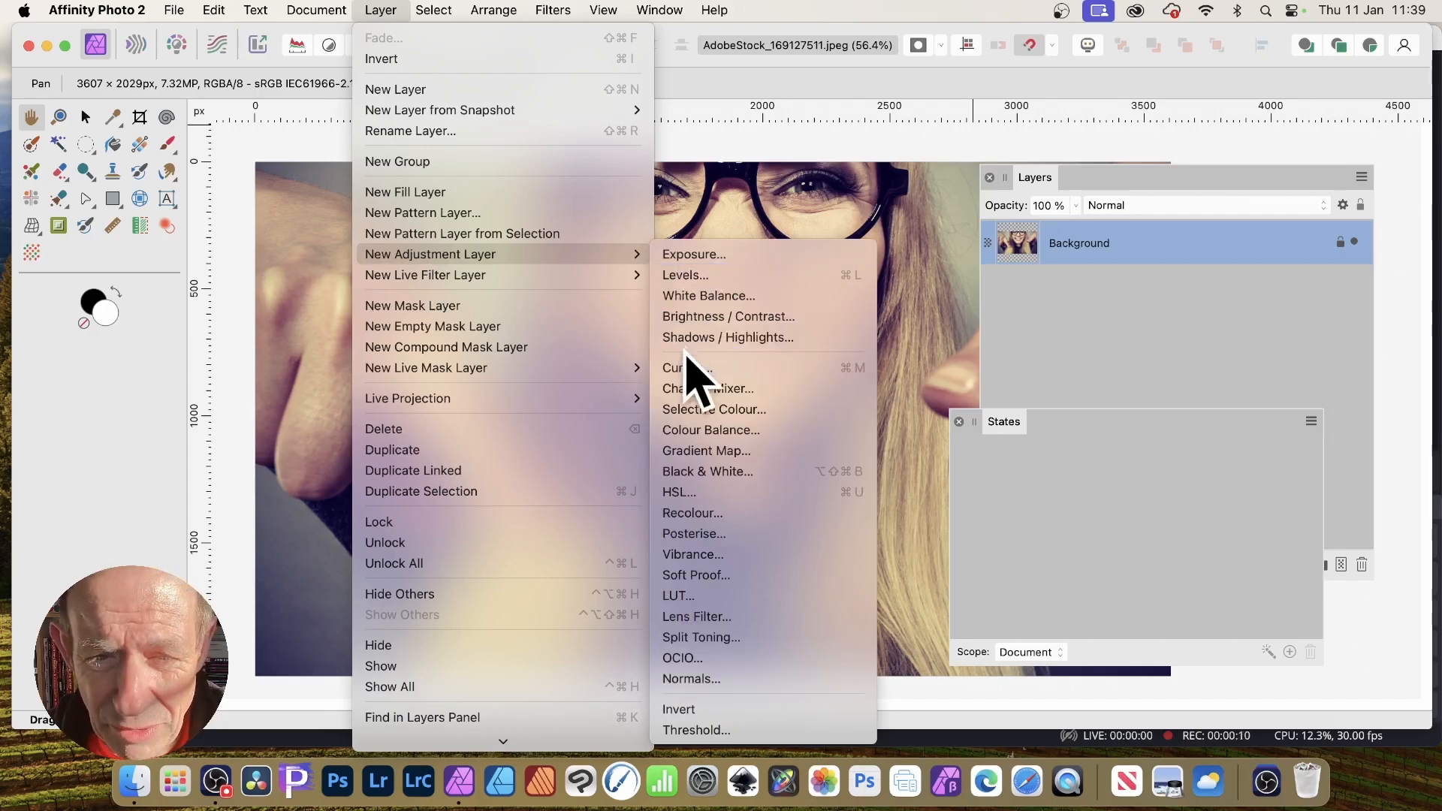
pyautogui.click(702, 471)
pyautogui.moveTo(1210, 376); pyautogui.dragTo(977, 245)
pyautogui.moveTo(1004, 307); pyautogui.dragTo(940, 307)
pyautogui.moveTo(1004, 344); pyautogui.dragTo(1082, 345)
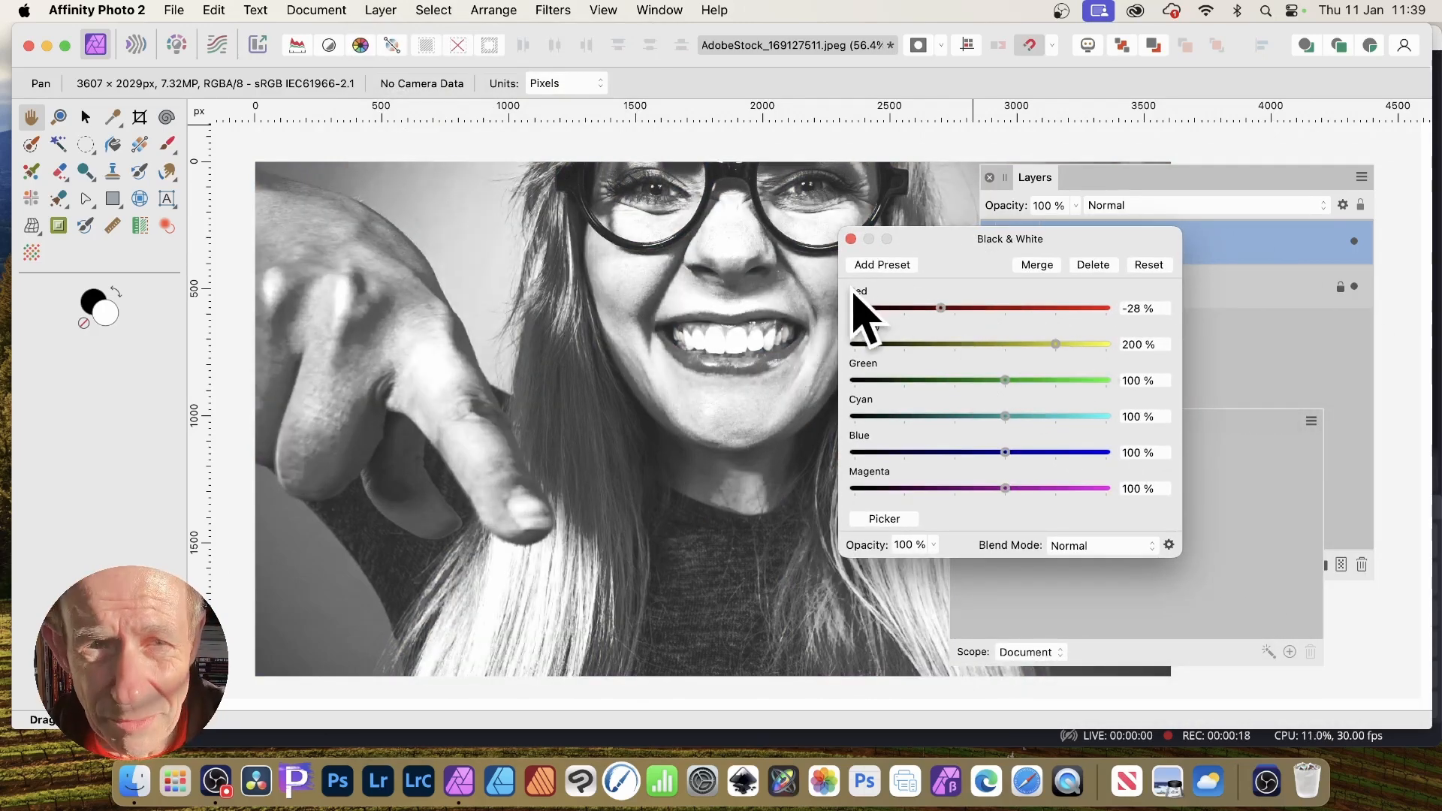
pyautogui.click(850, 239)
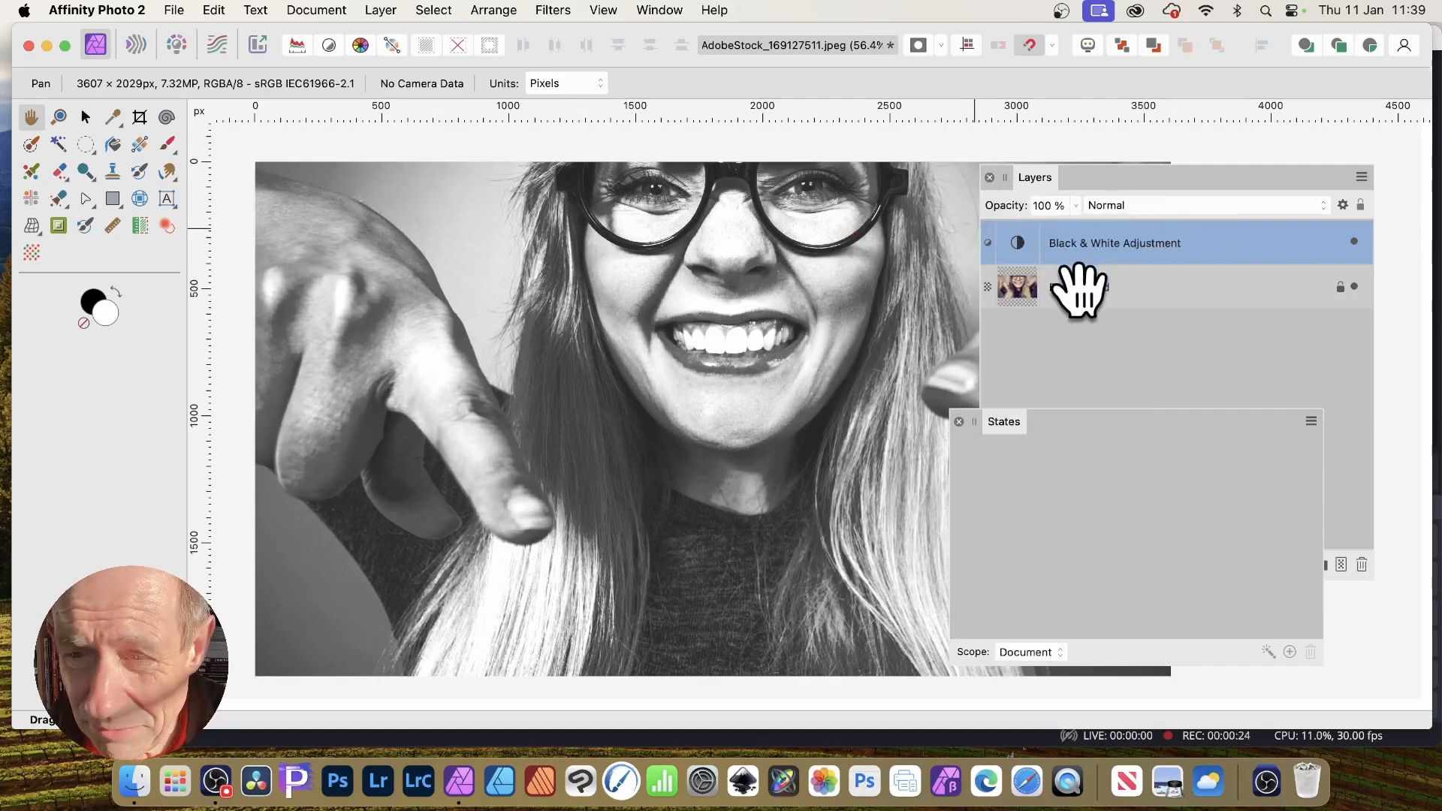
pyautogui.moveTo(1078, 225); pyautogui.dragTo(1088, 285)
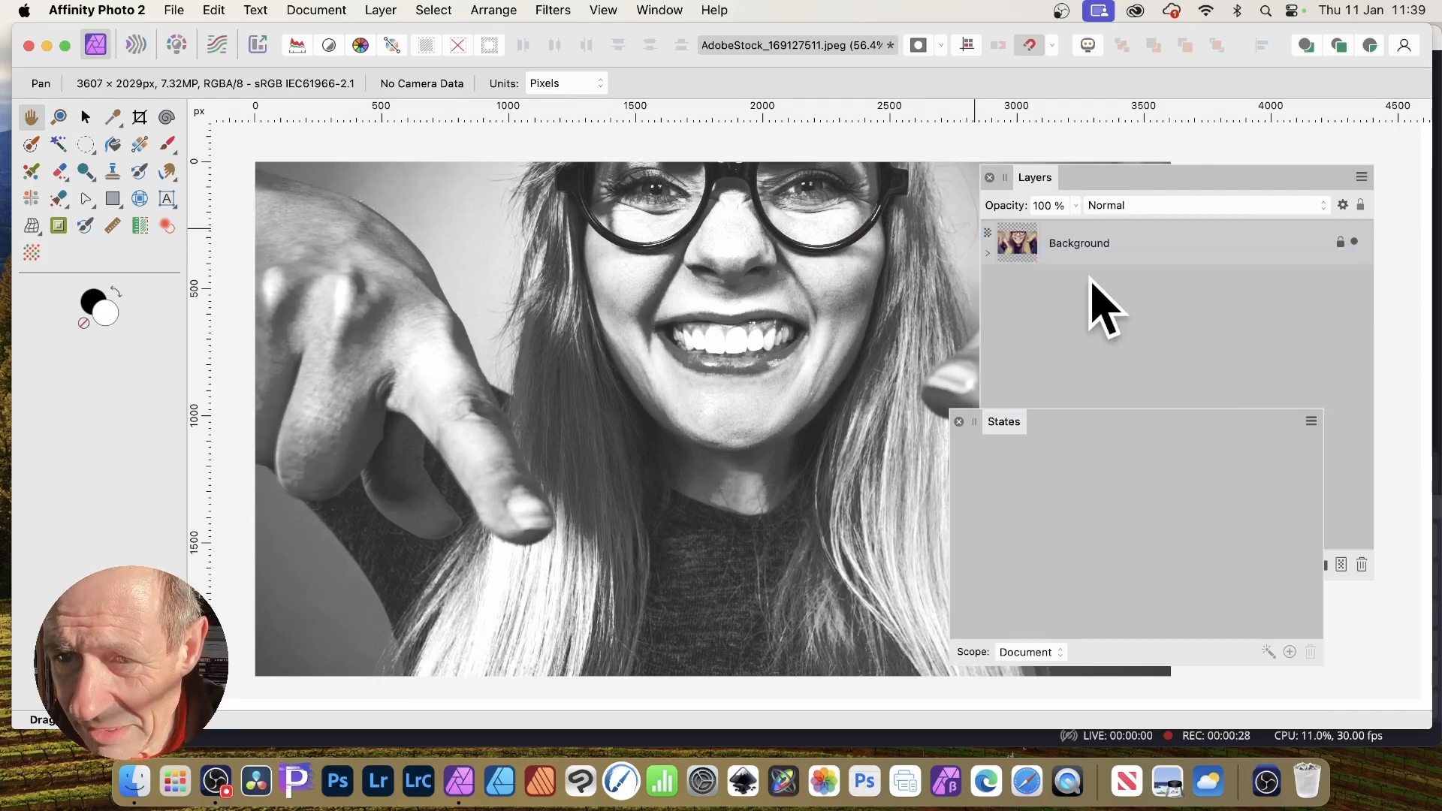
pyautogui.click(988, 251)
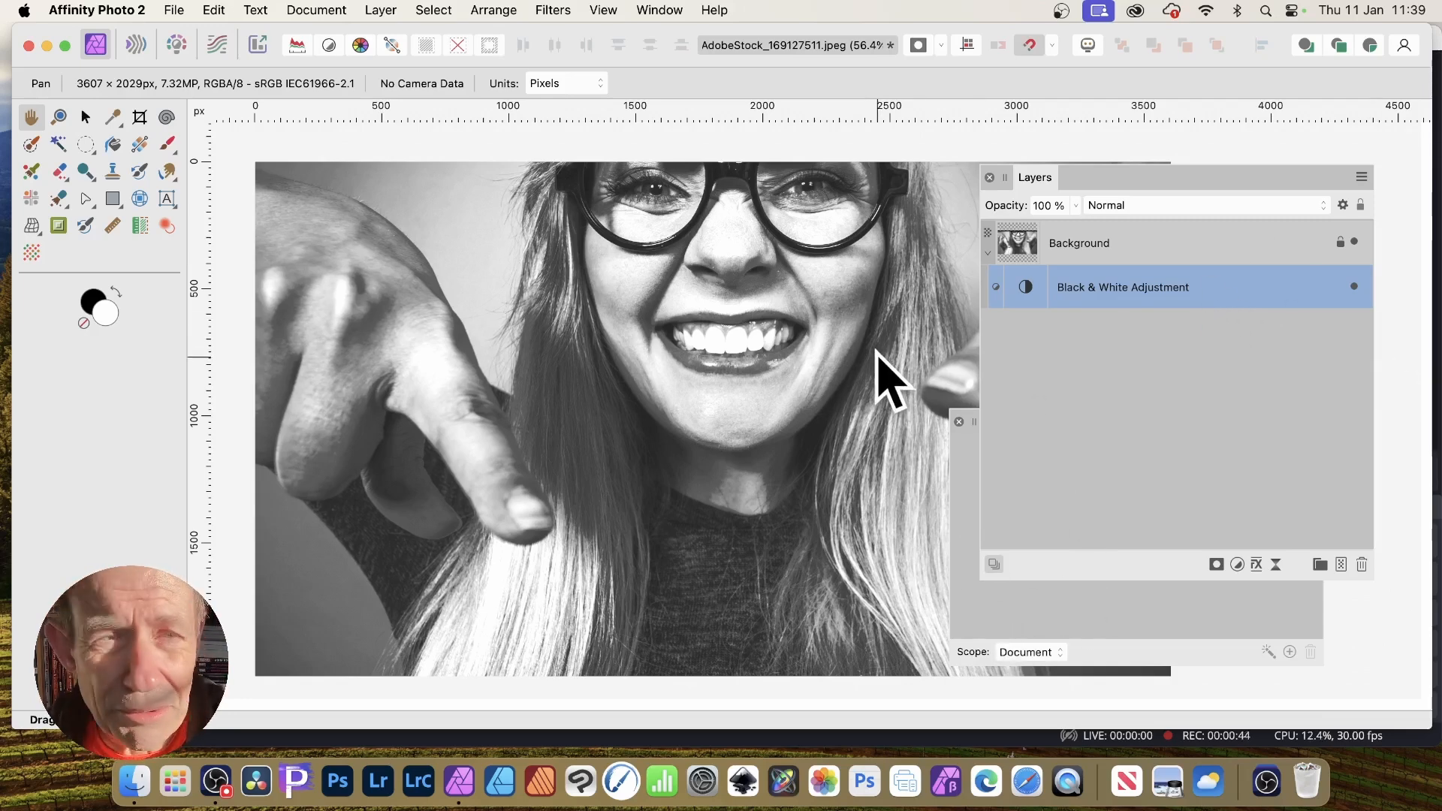
# - Add an HSL adjustment with an 85.1° hue shift and raised saturation, and preview it with the Black & White adjustment temporarily hidden
pyautogui.click(381, 11)
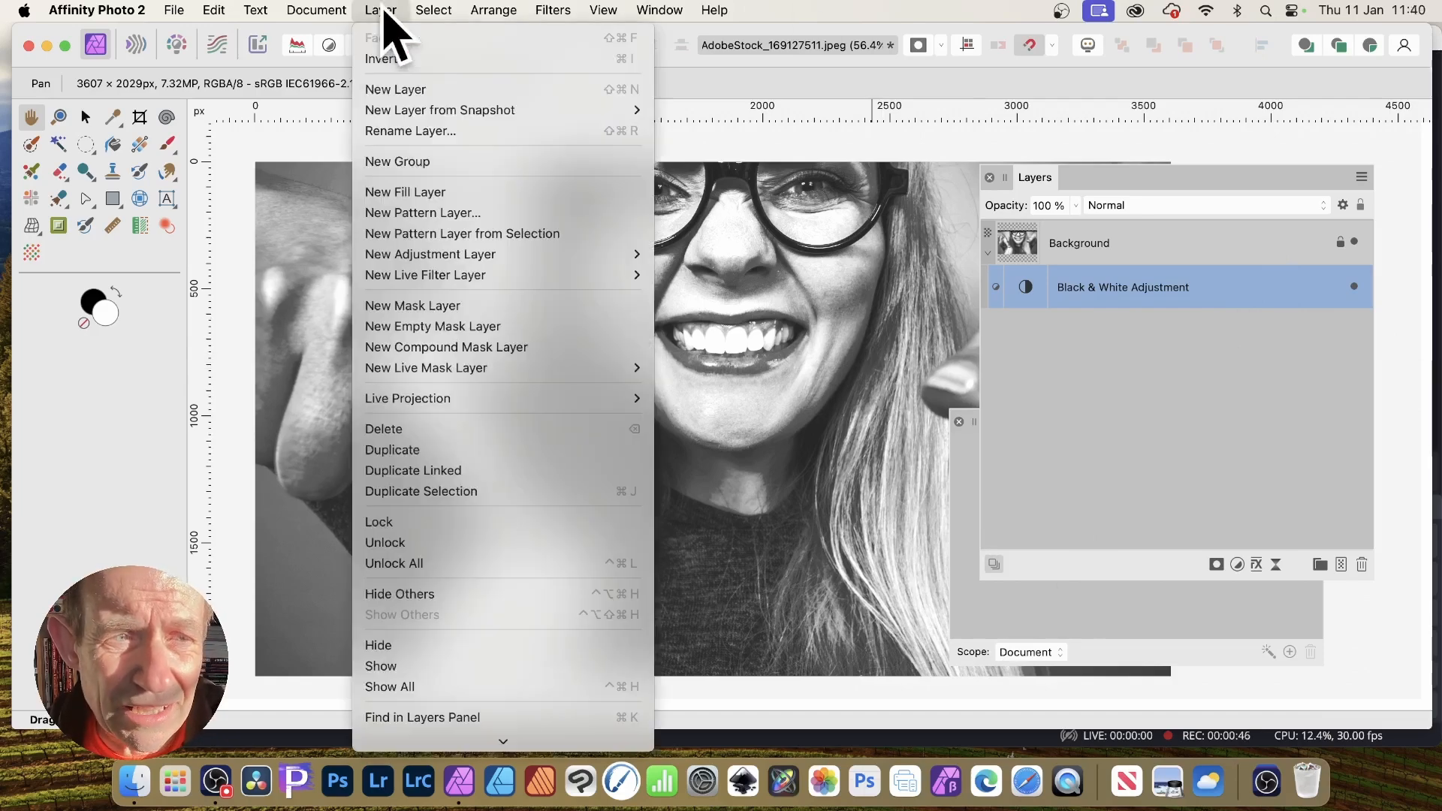
pyautogui.moveTo(450, 257)
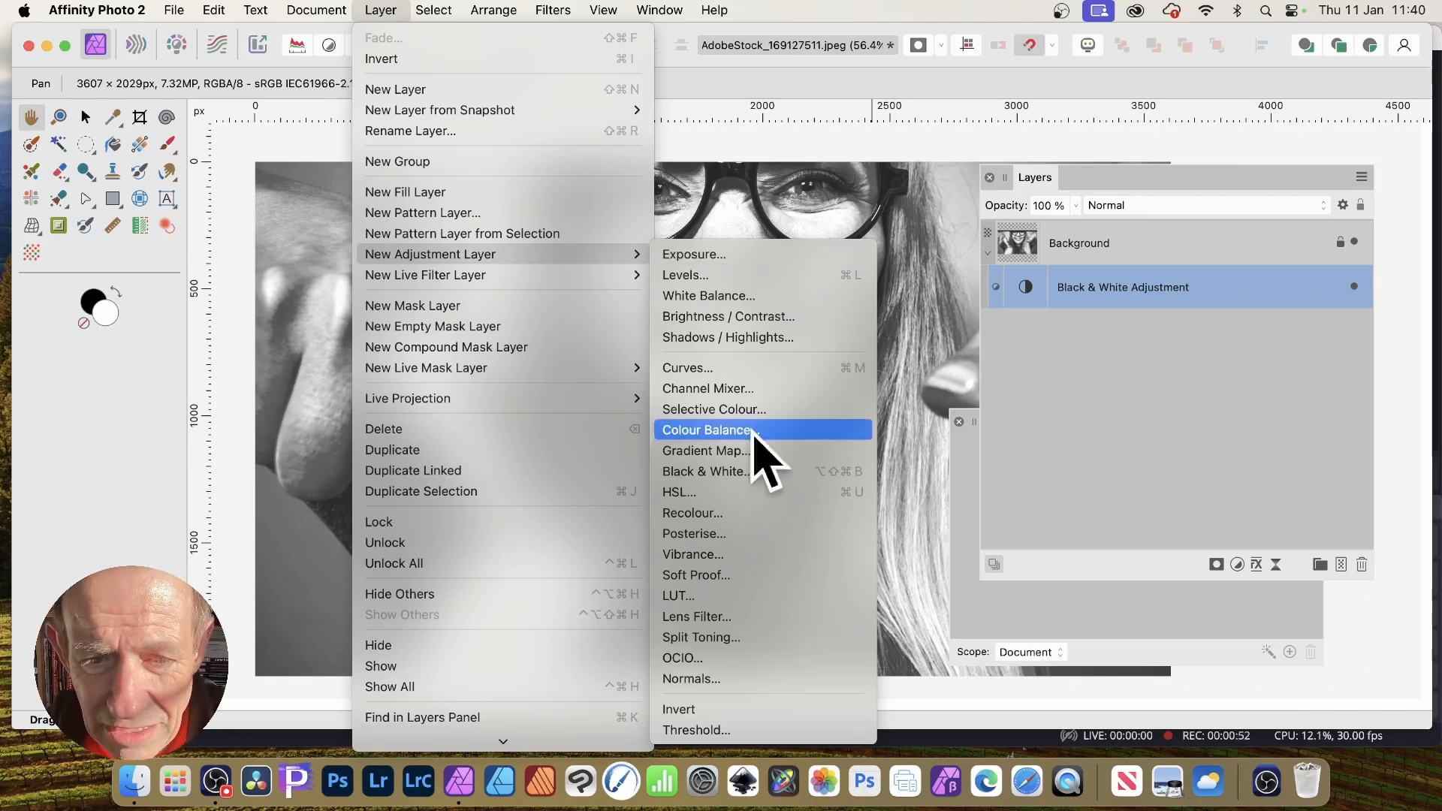
pyautogui.click(730, 493)
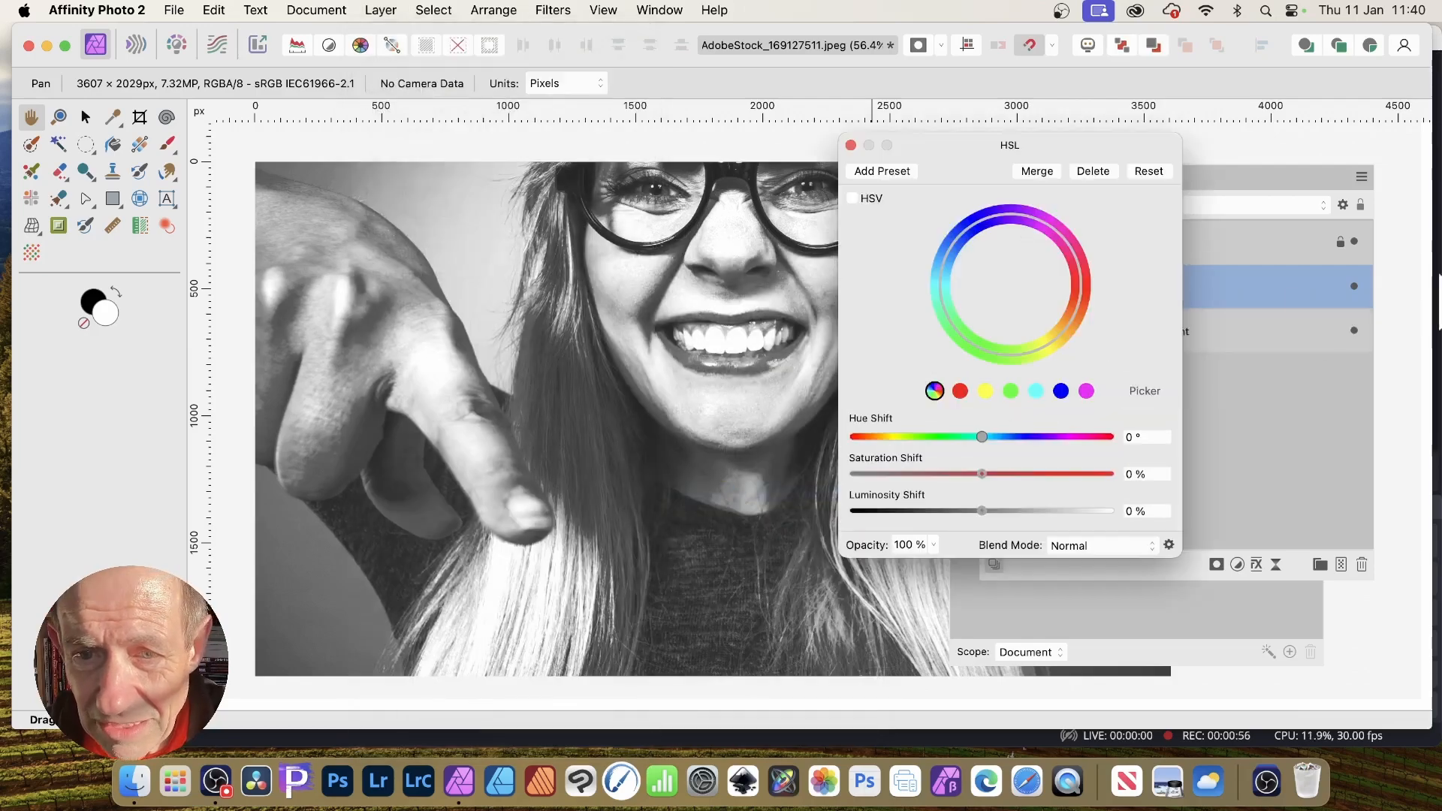
pyautogui.moveTo(984, 437); pyautogui.dragTo(1043, 440)
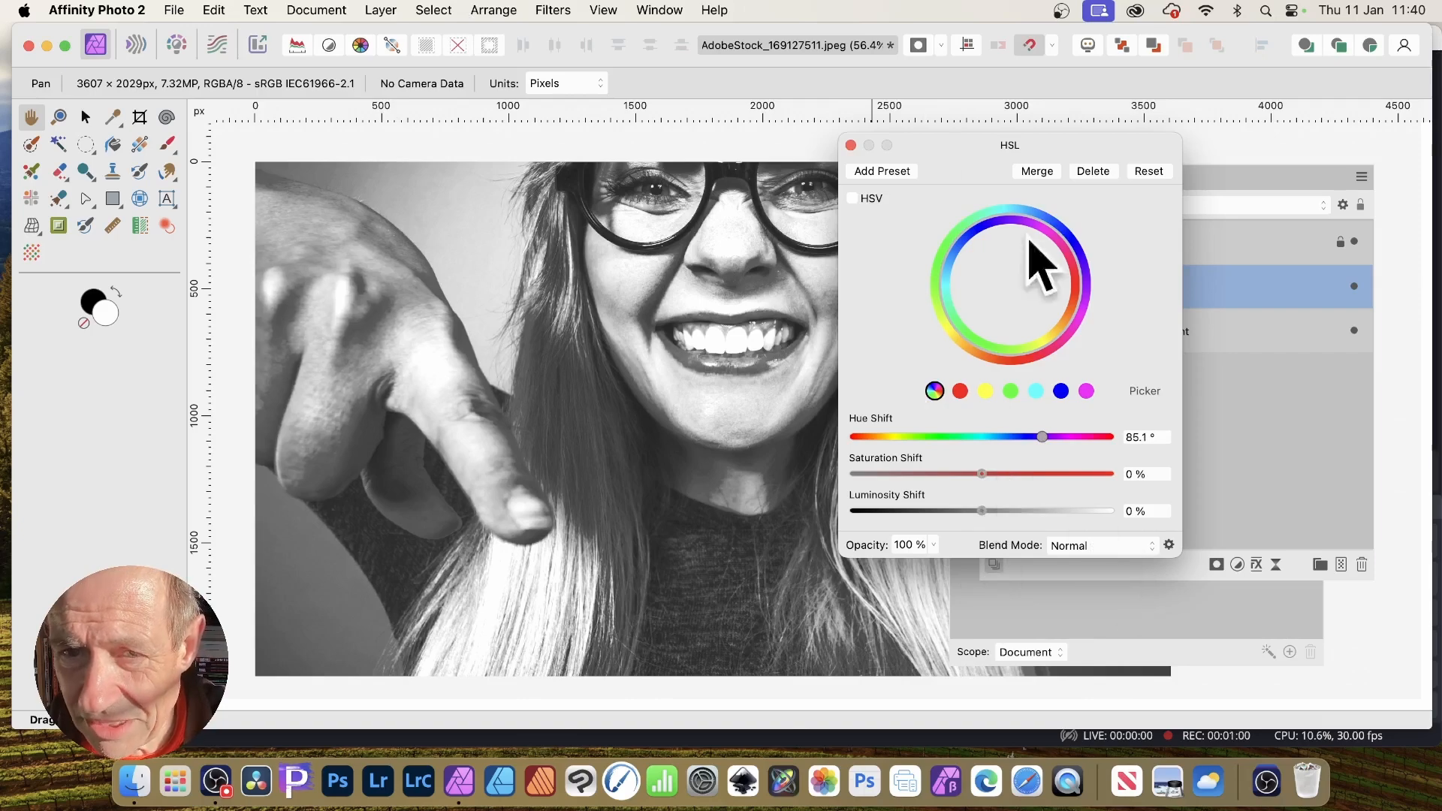
pyautogui.moveTo(981, 474); pyautogui.dragTo(1059, 422)
pyautogui.click(851, 145)
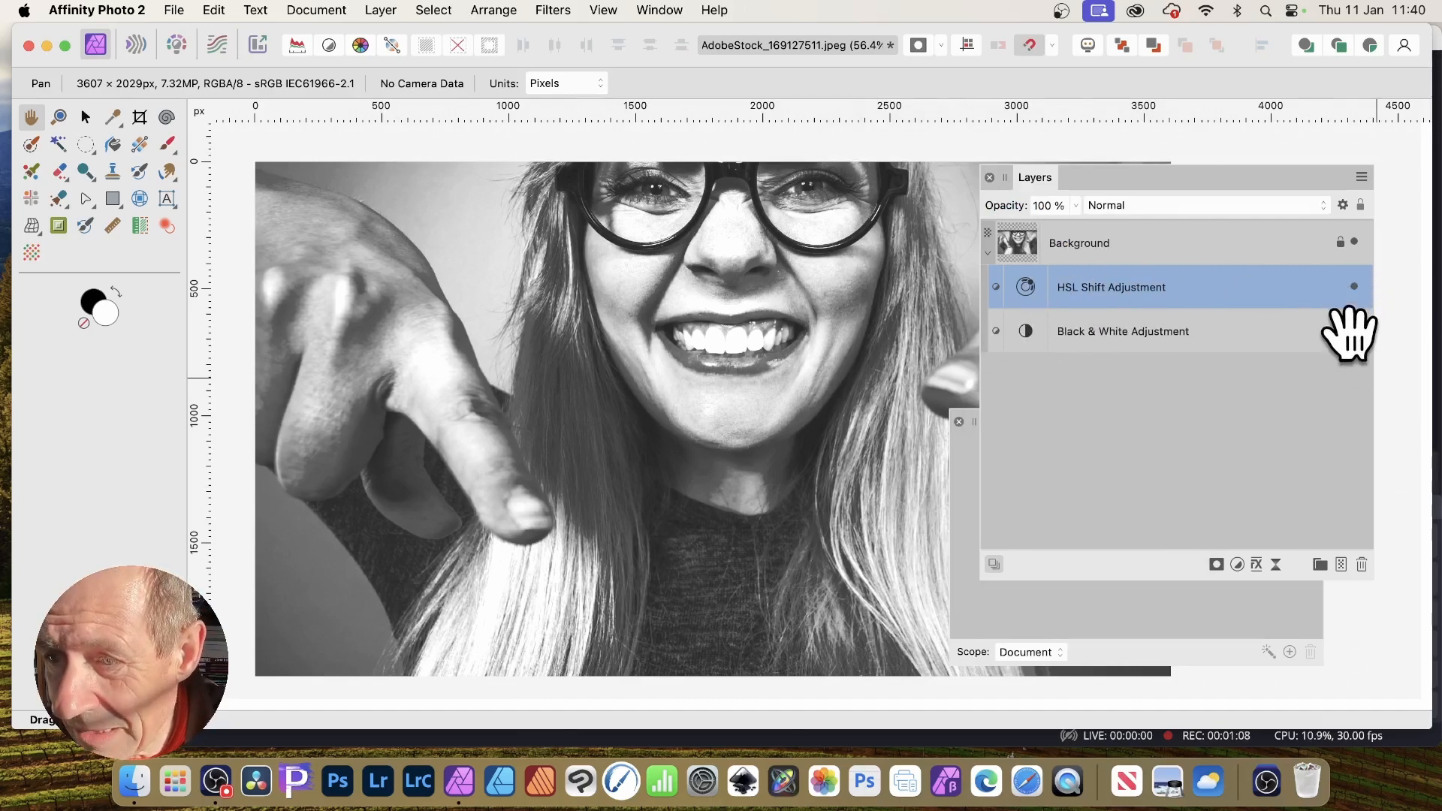
pyautogui.click(1353, 329)
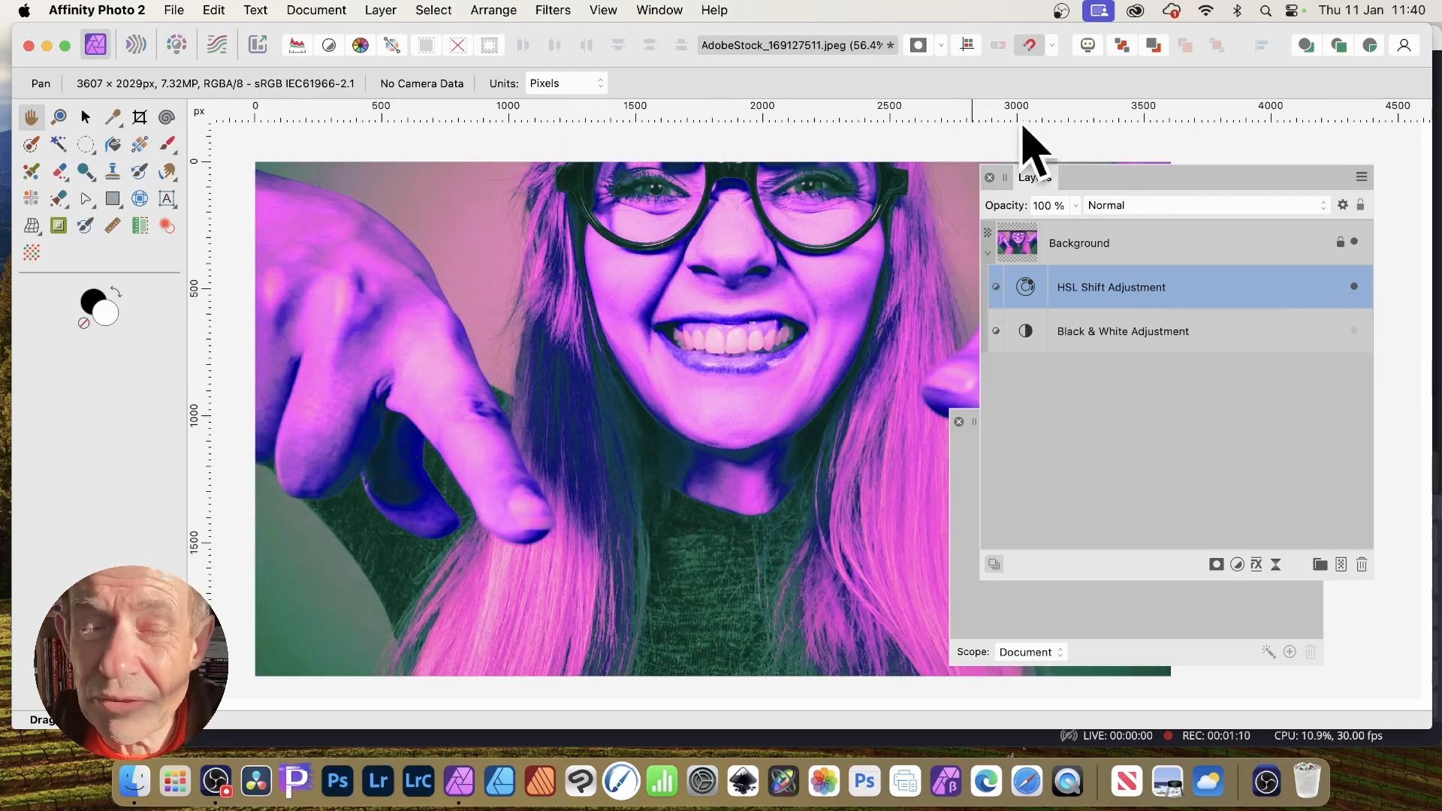
pyautogui.click(1352, 330)
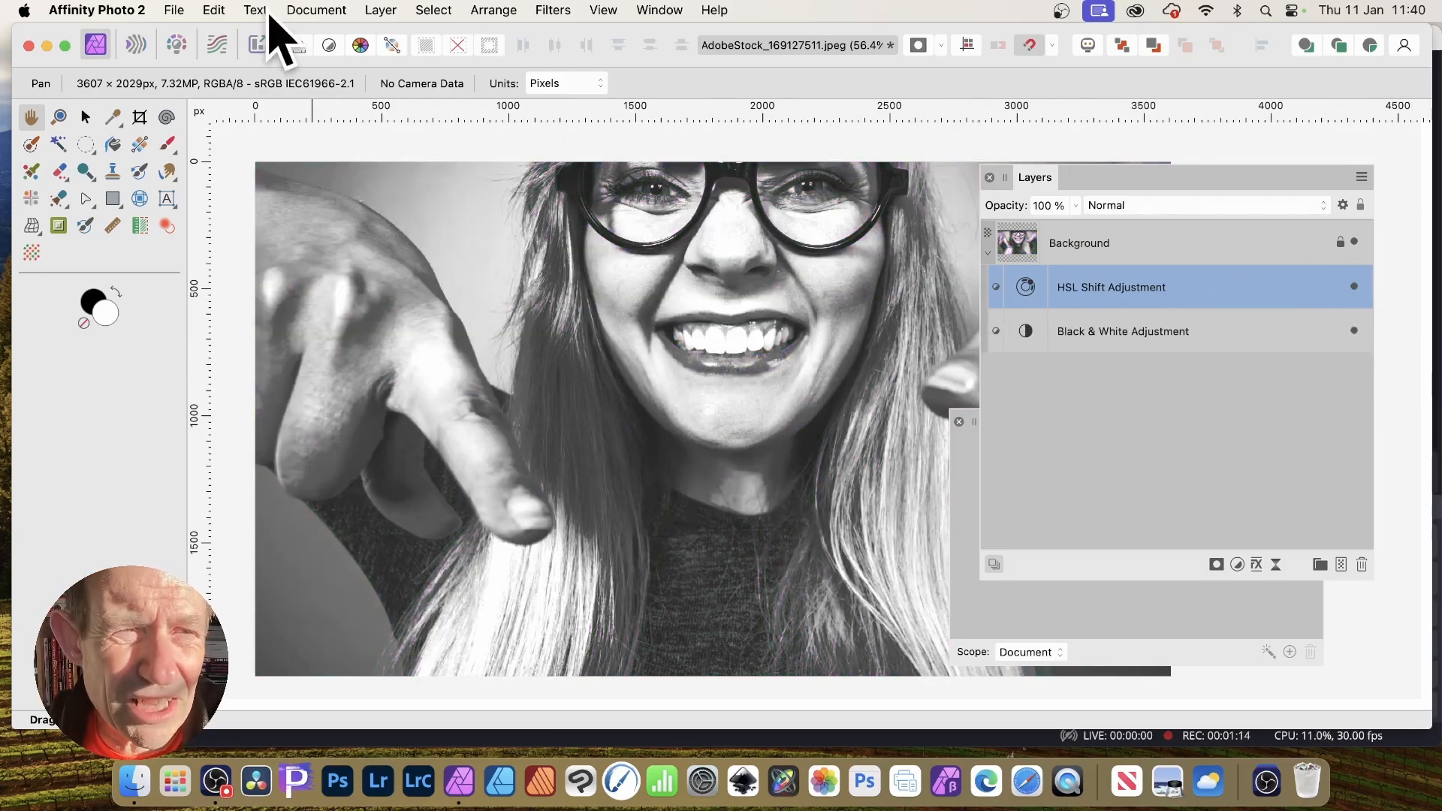
# - Add an Exposure adjustment above the HSL one and raise its exposure until the photo is mostly blown out
pyautogui.click(381, 10)
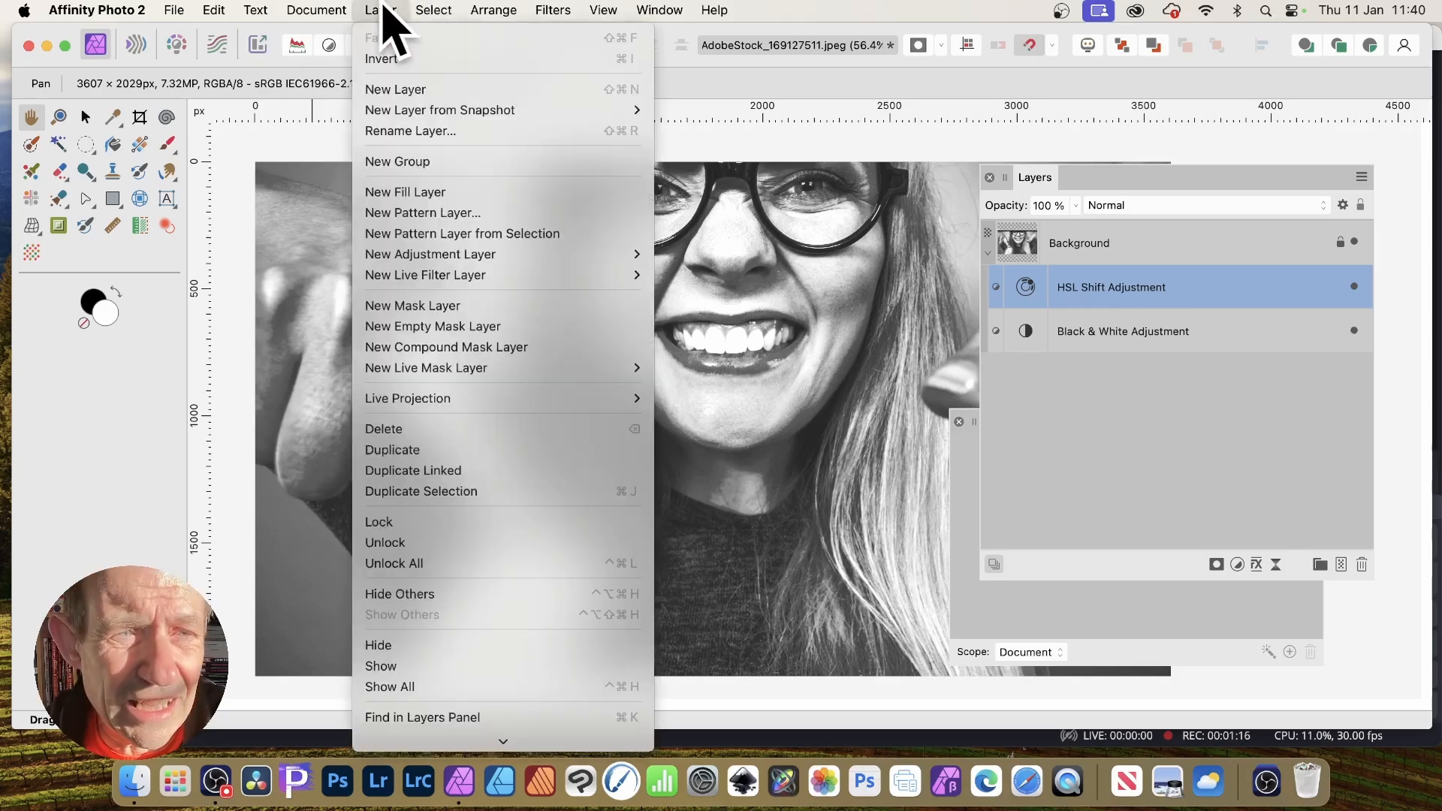
pyautogui.moveTo(511, 254)
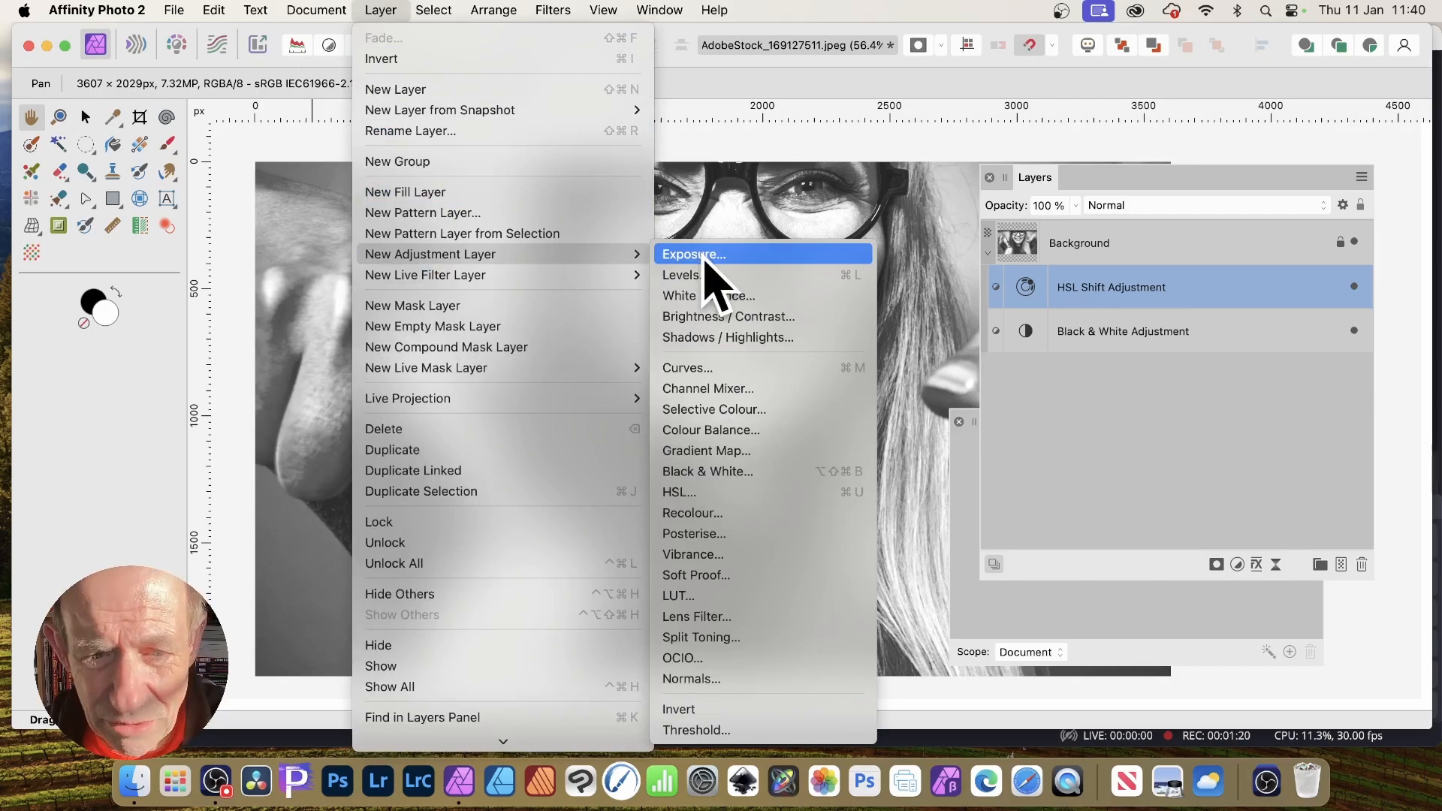
pyautogui.click(744, 254)
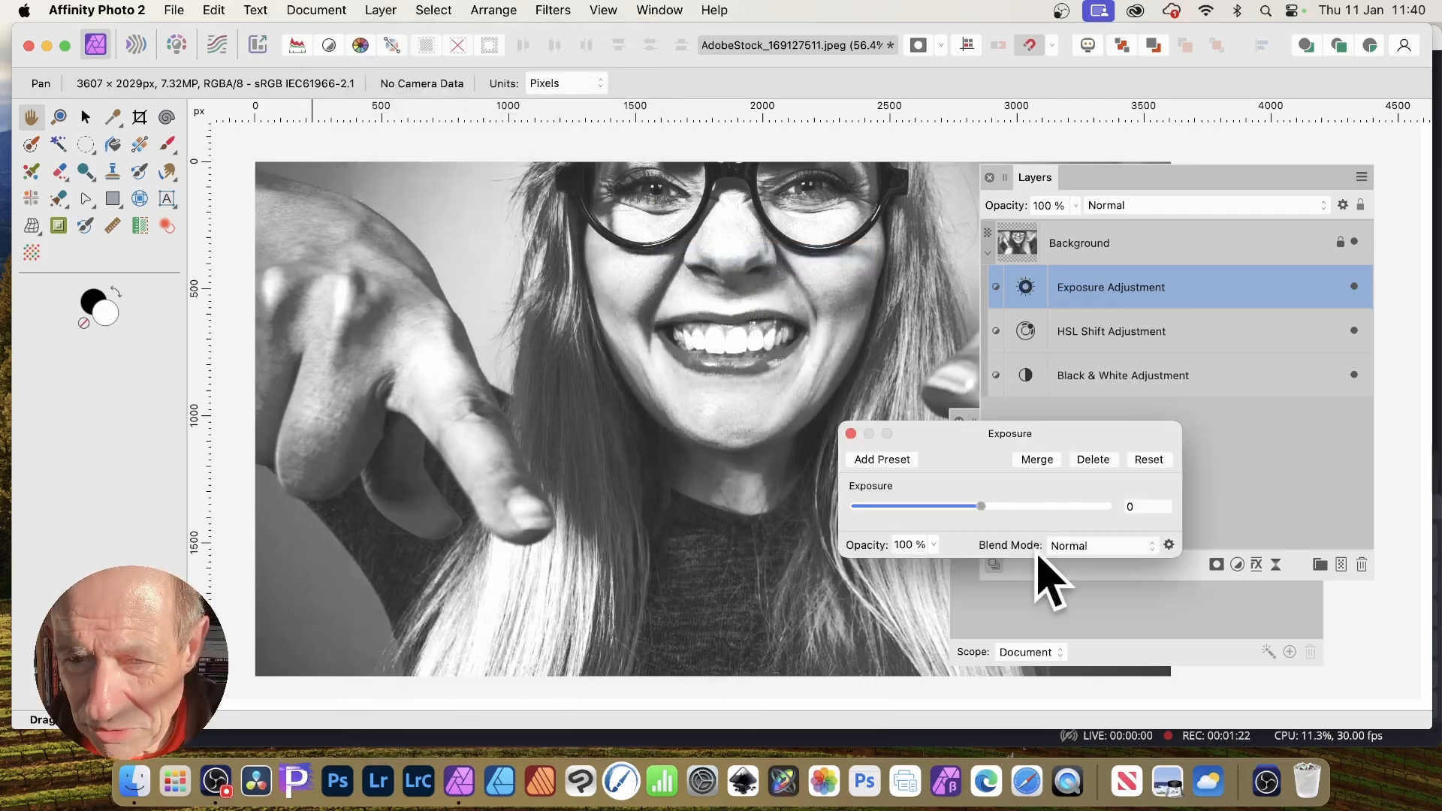
pyautogui.moveTo(1014, 512); pyautogui.dragTo(1057, 507)
pyautogui.click(851, 433)
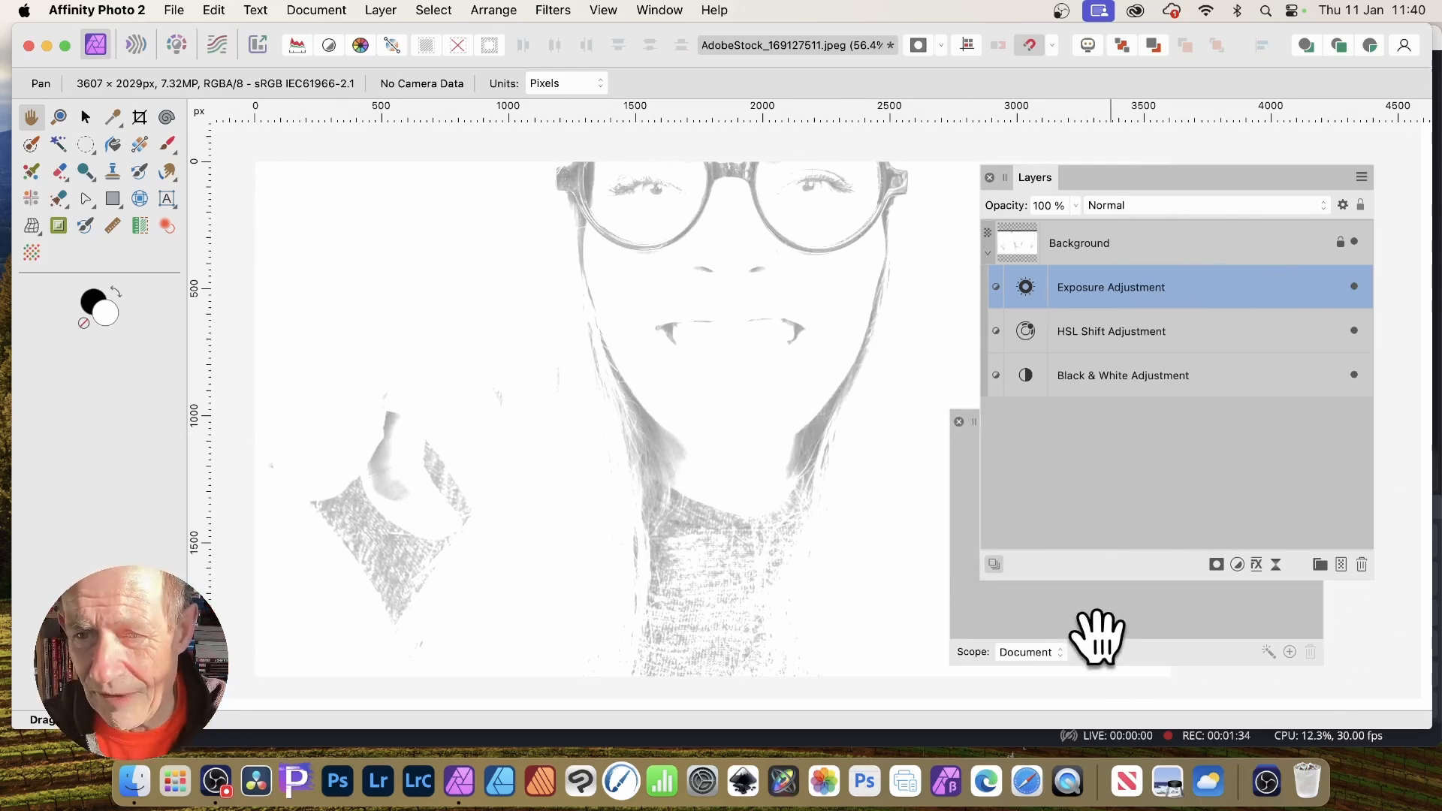
# - Hide the Exposure and HSL adjustments and capture the monochrome look as a state named "Black"
pyautogui.click(1086, 602)
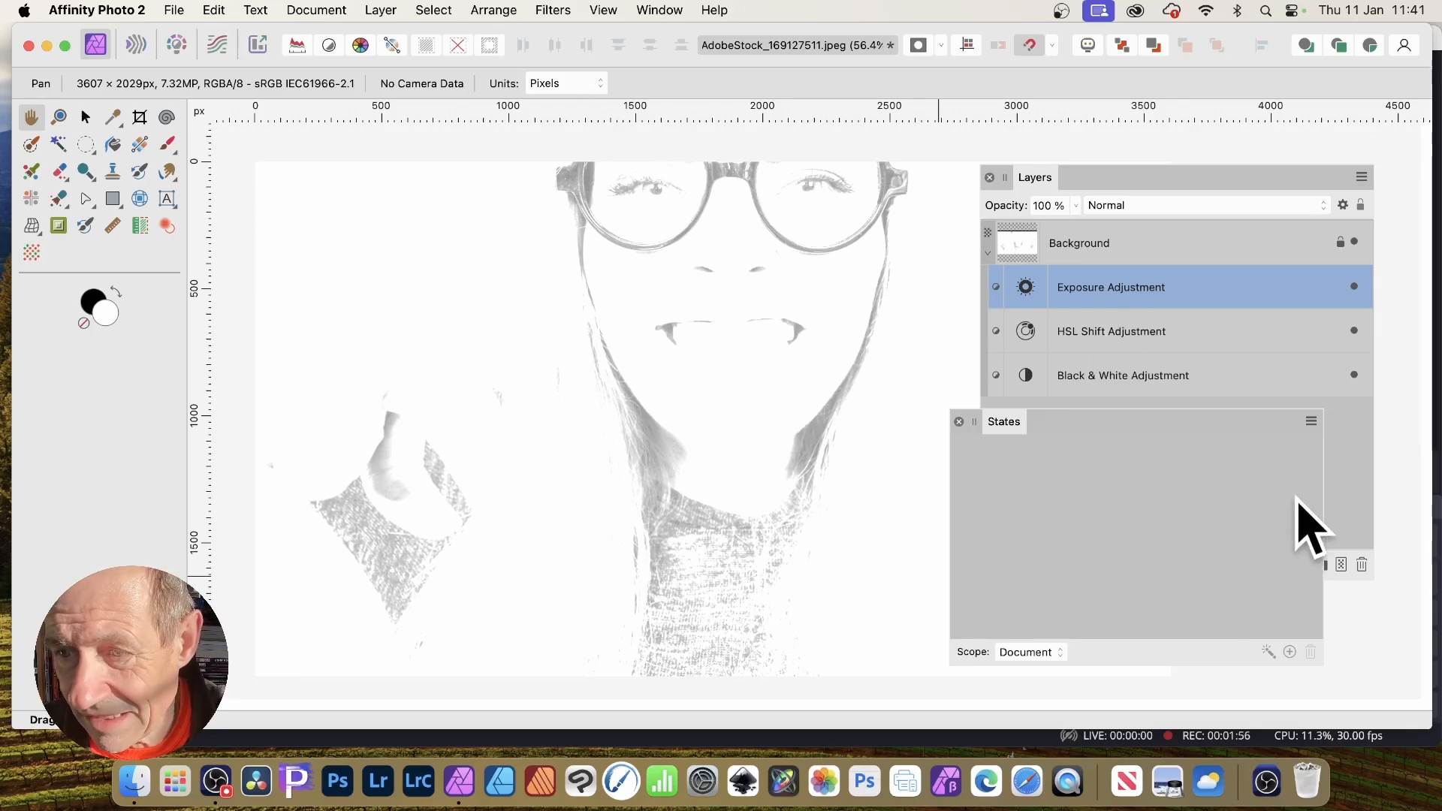
pyautogui.click(1354, 286)
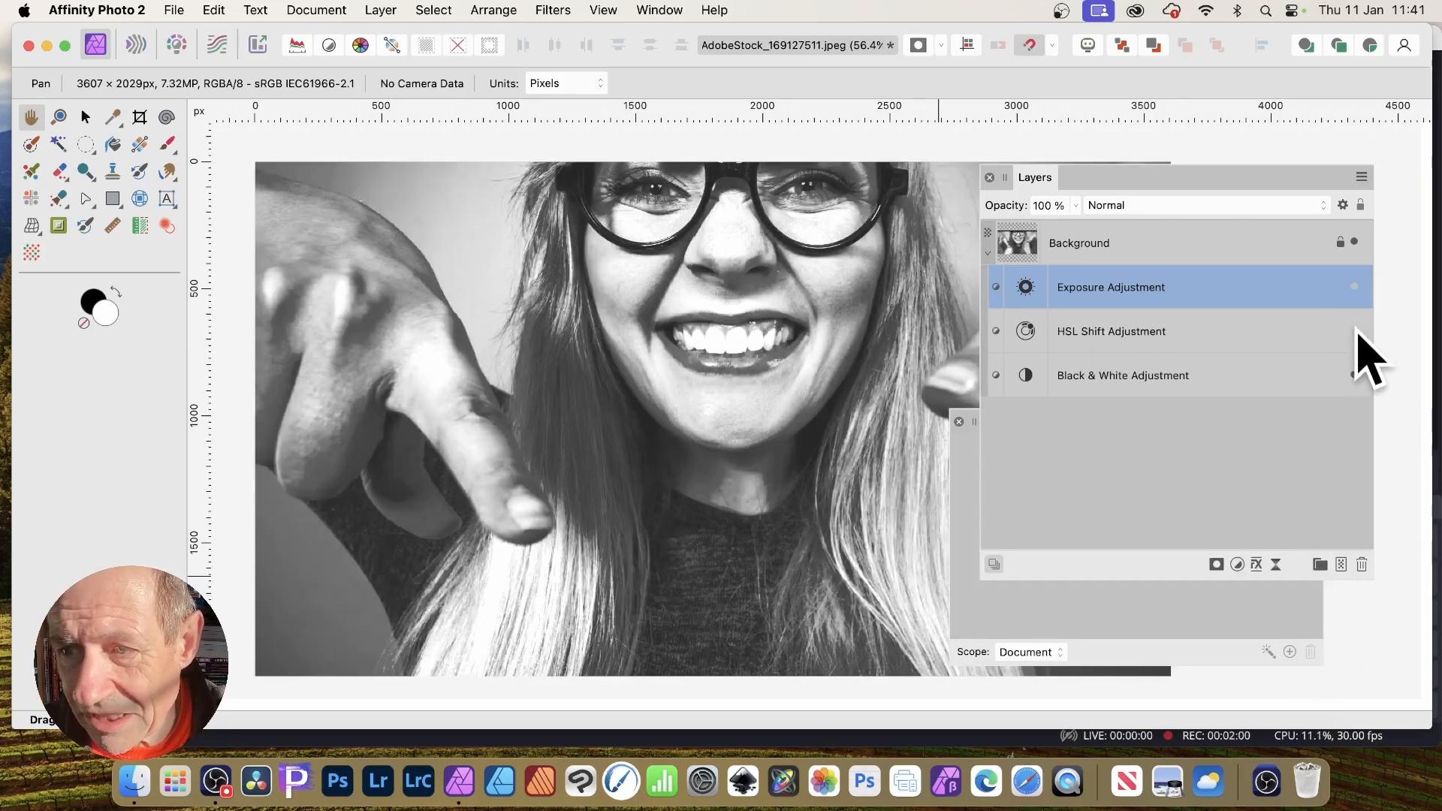
pyautogui.click(1162, 612)
pyautogui.moveTo(1142, 420); pyautogui.dragTo(1015, 390)
pyautogui.click(1167, 623)
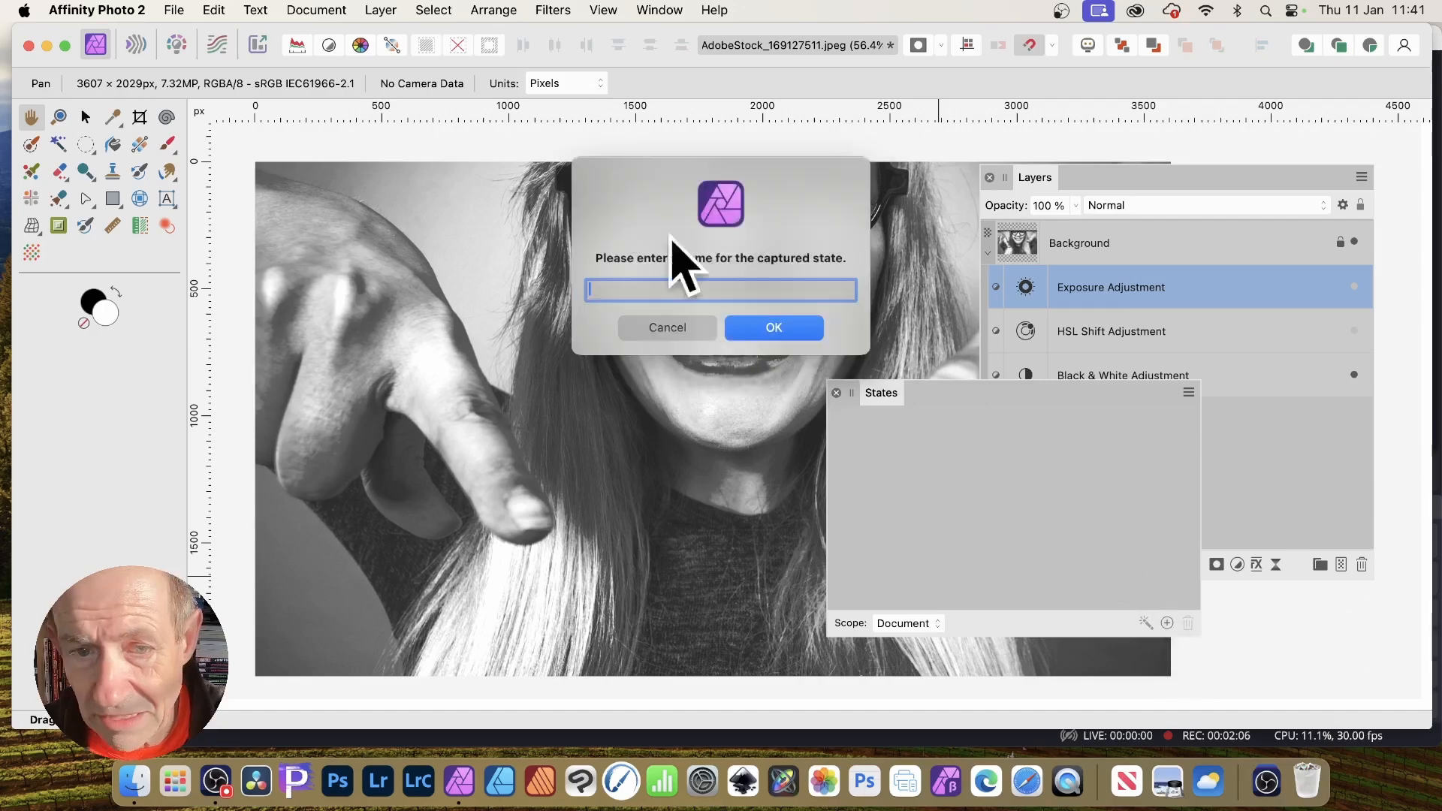
pyautogui.write('Black')
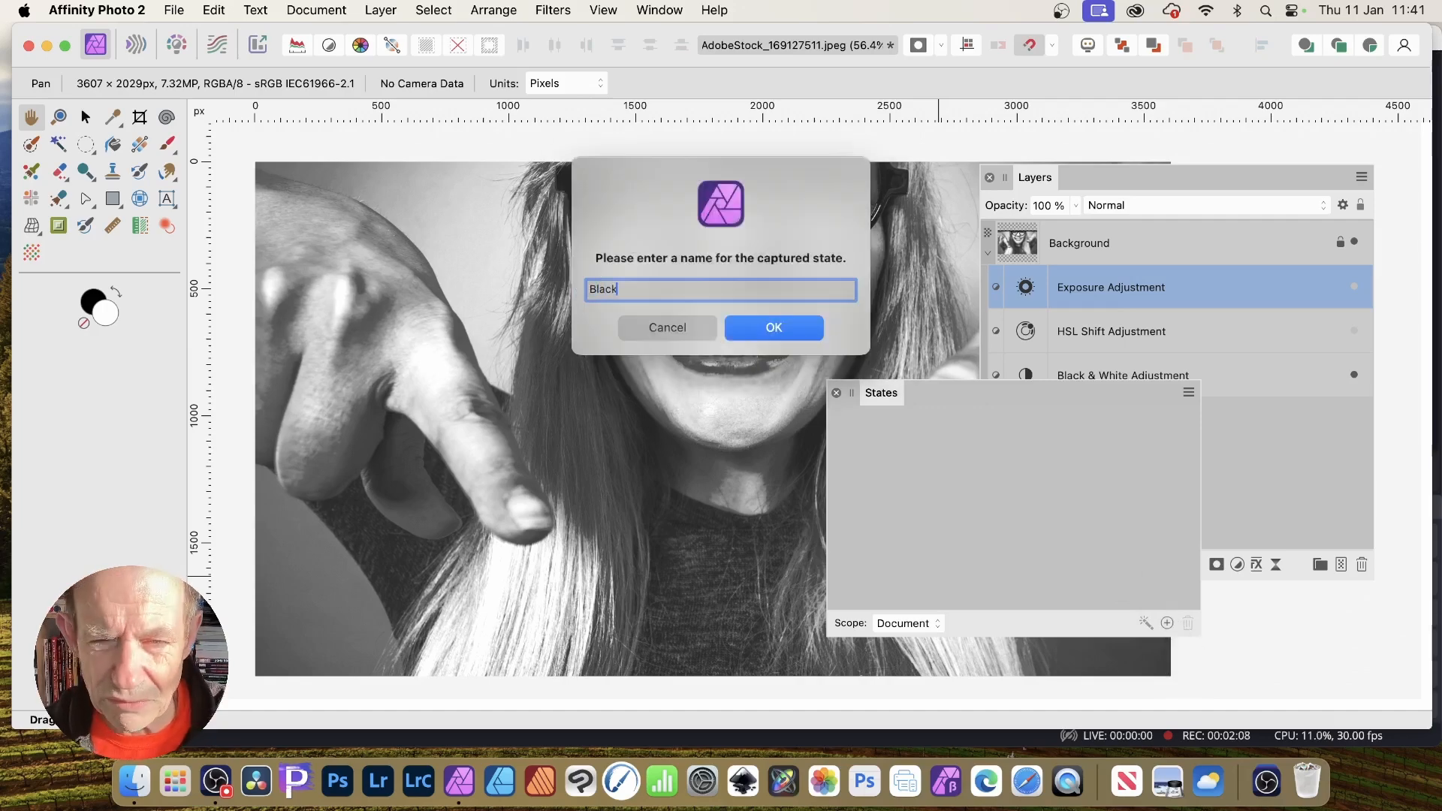
pyautogui.click(785, 327)
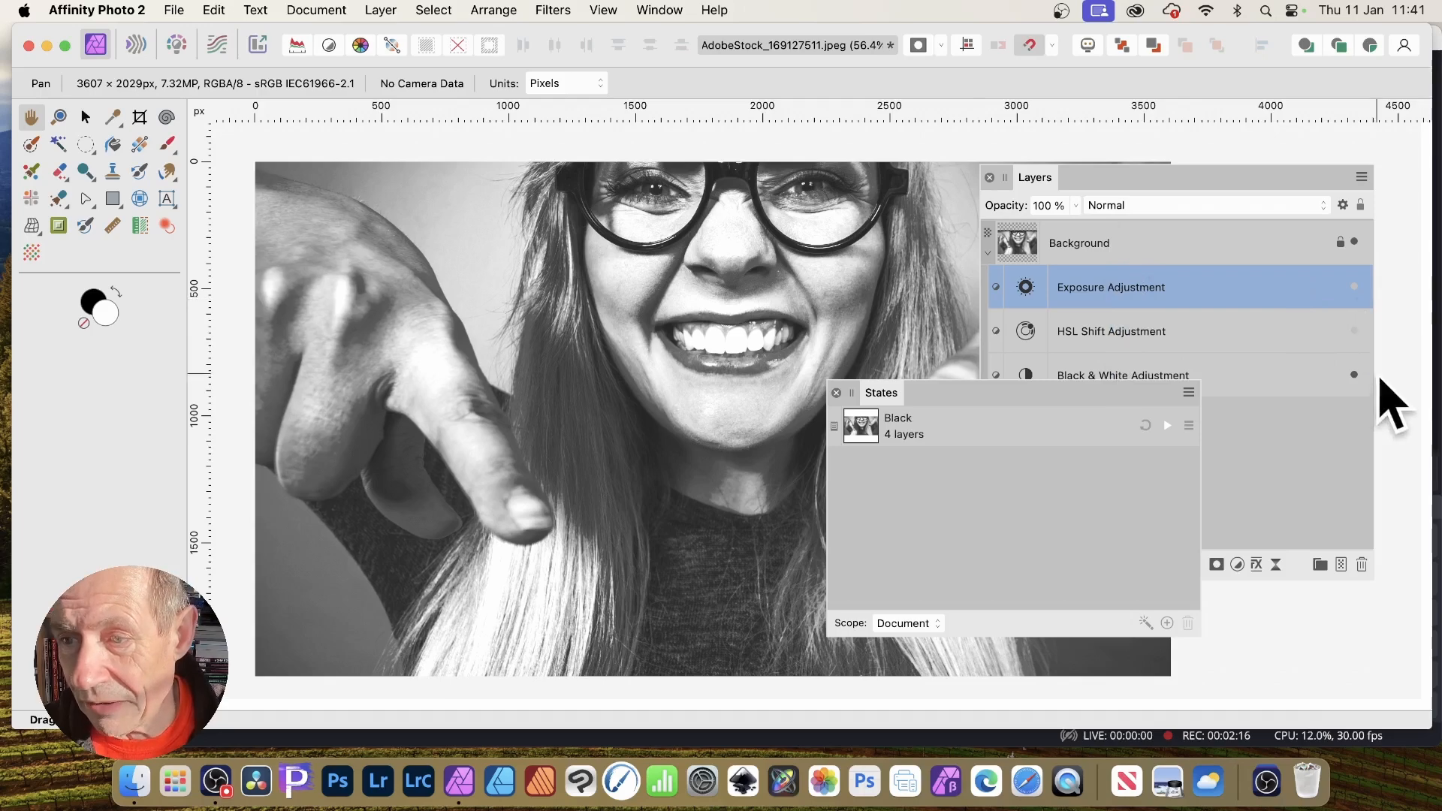
# - Show only the HSL adjustment instead of Black & White and capture the look as a state named "Purple"
pyautogui.click(1353, 375)
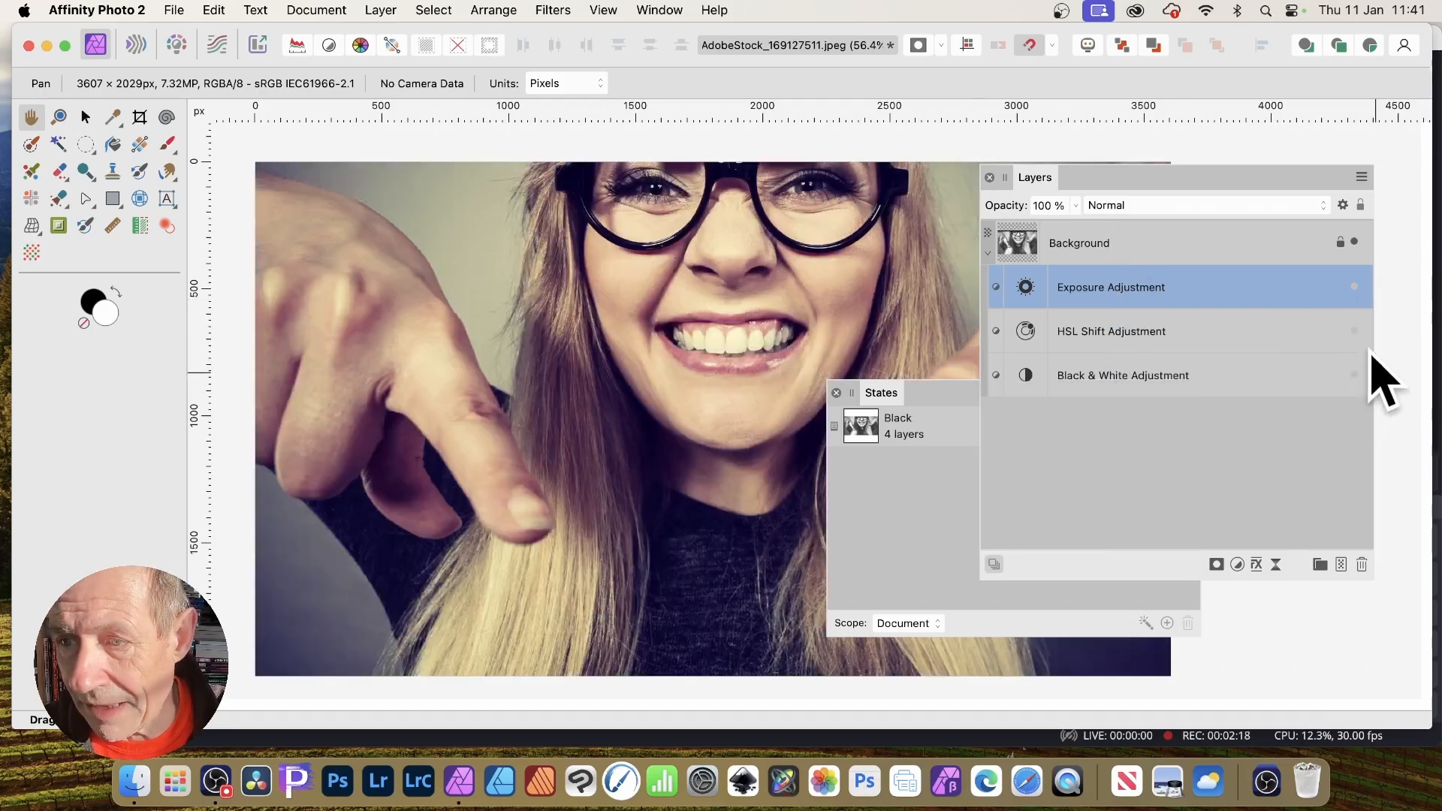
pyautogui.click(1354, 331)
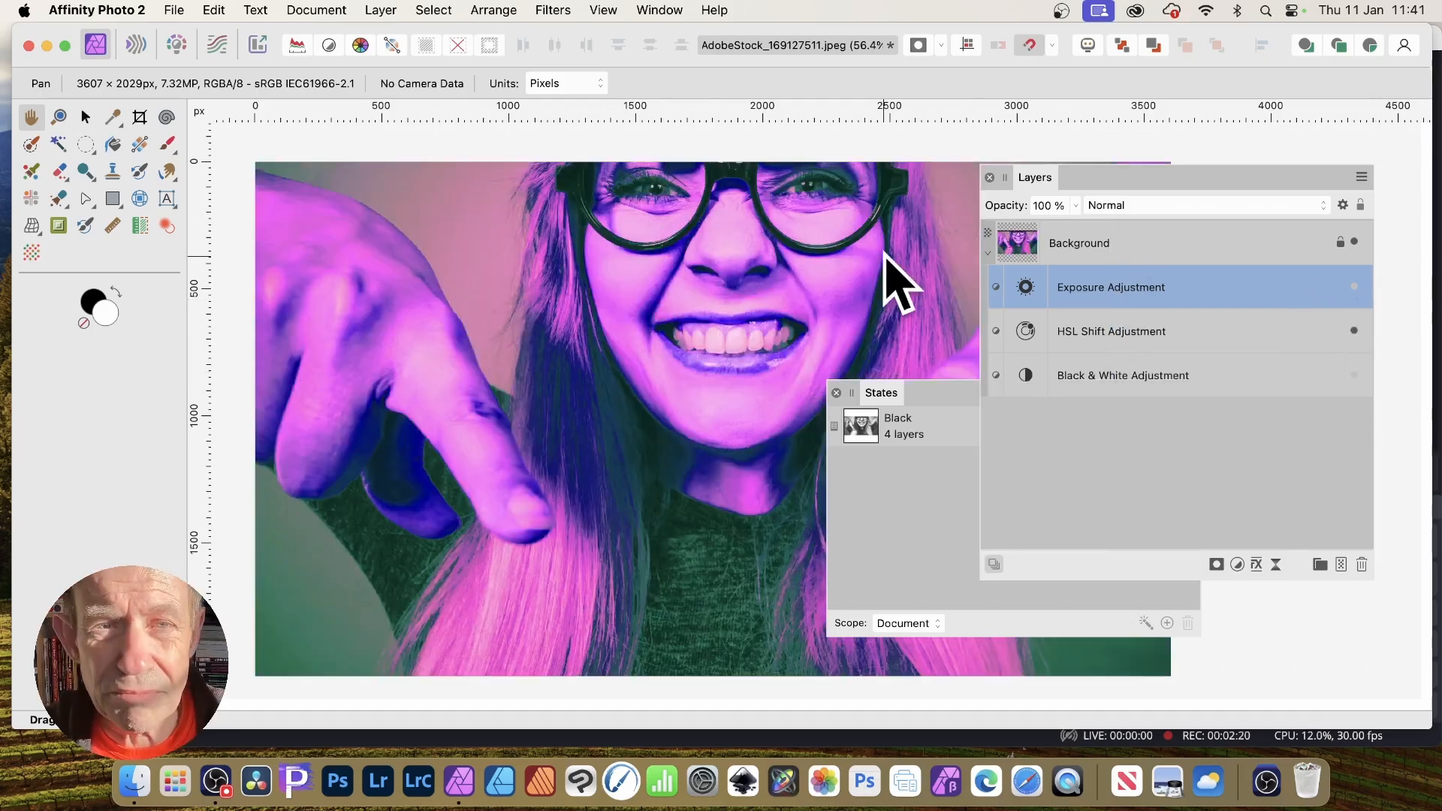
pyautogui.click(955, 417)
pyautogui.click(1166, 623)
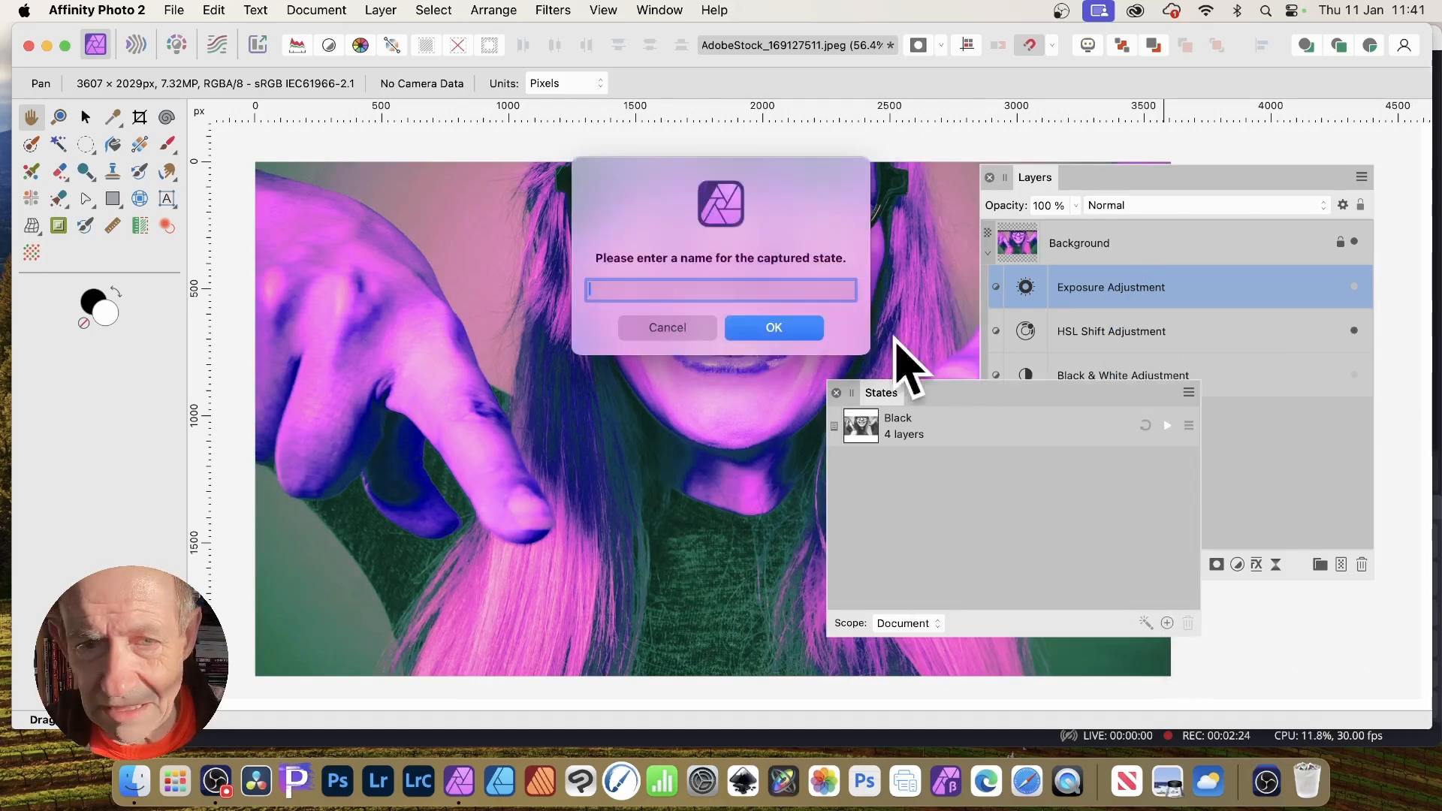
pyautogui.write('Purplw')
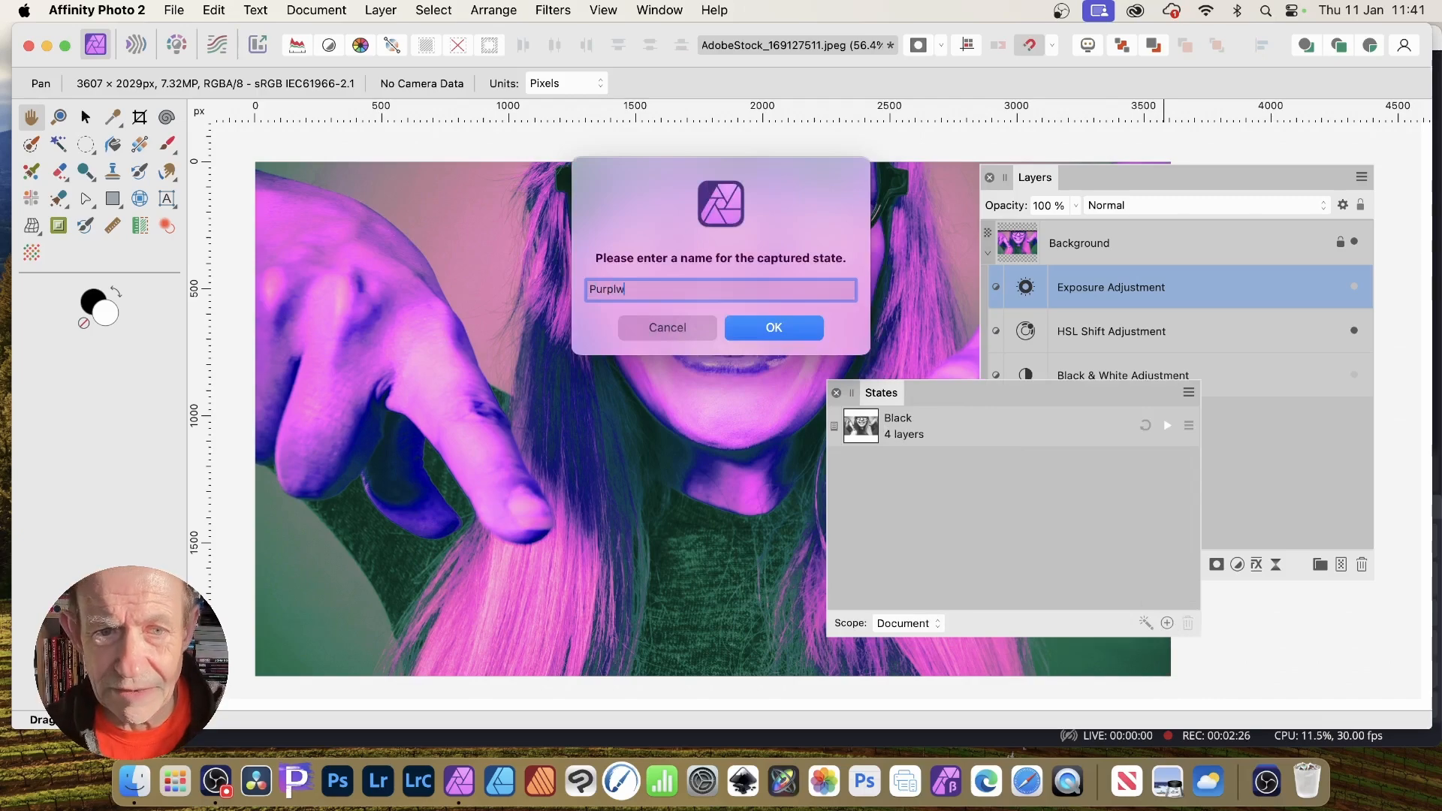
pyautogui.press('BackSpace')
pyautogui.write('e')
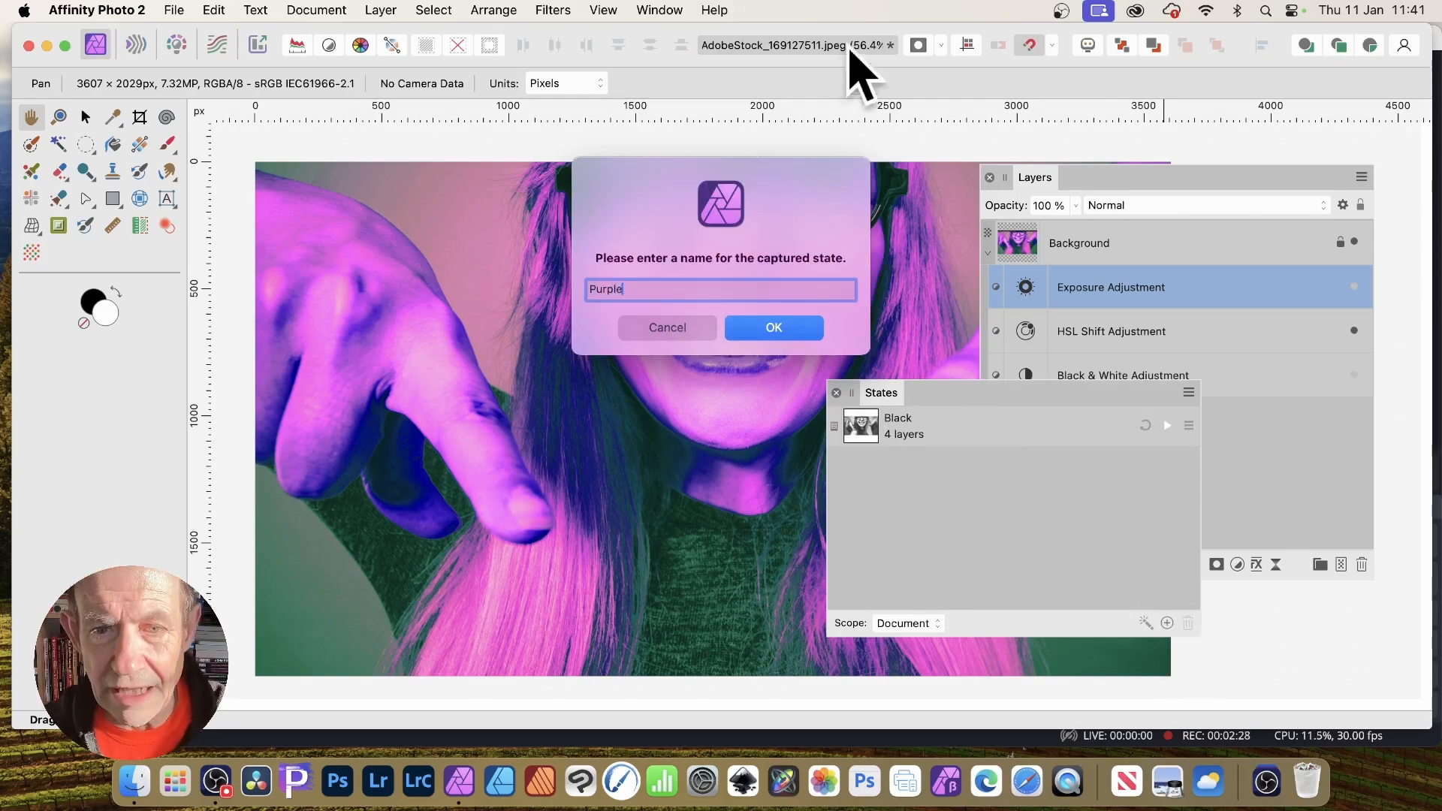
pyautogui.click(773, 323)
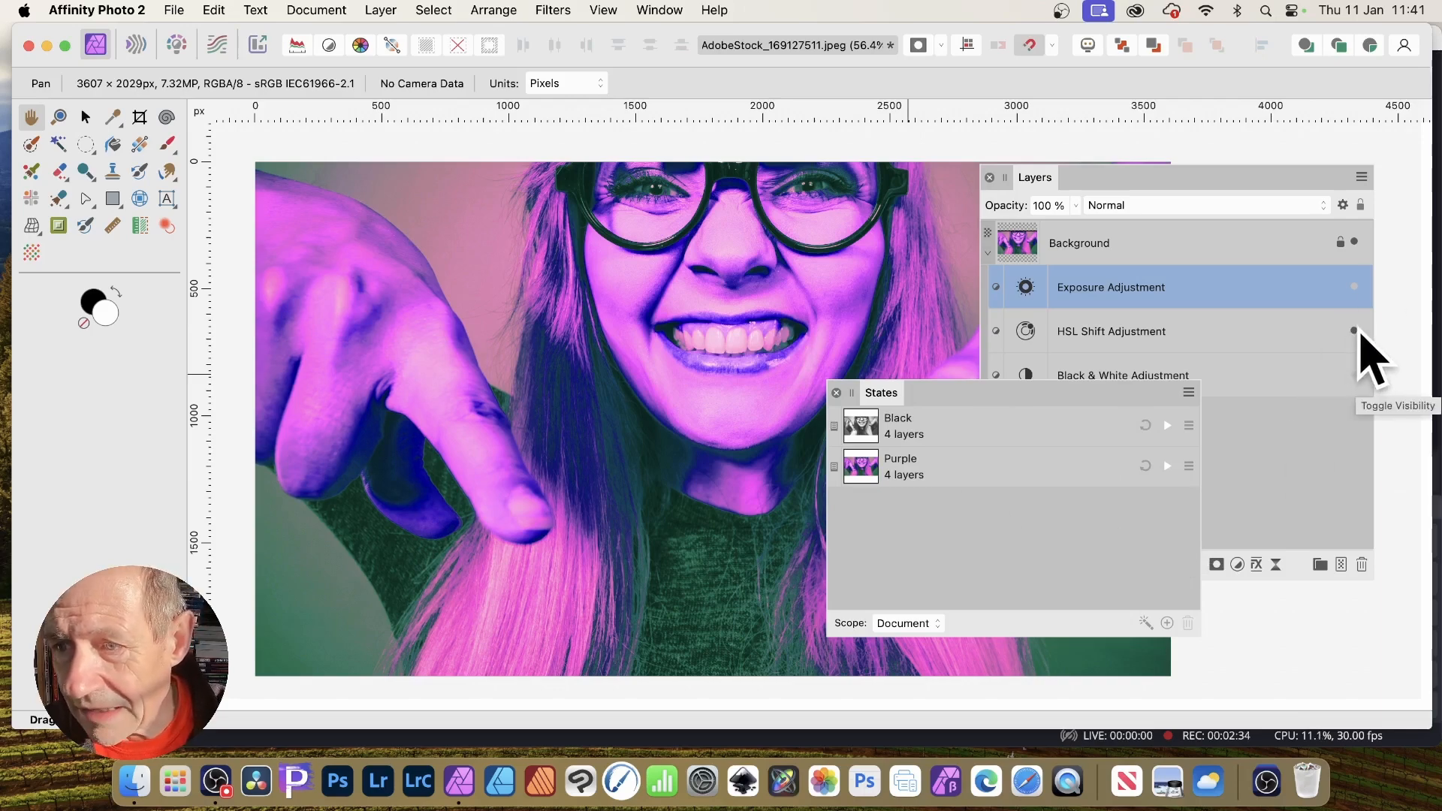
# - Hide the HSL adjustment, make the Exposure adjustment visible and capture the look as a state named "Exposure"
pyautogui.click(1356, 331)
pyautogui.click(1353, 287)
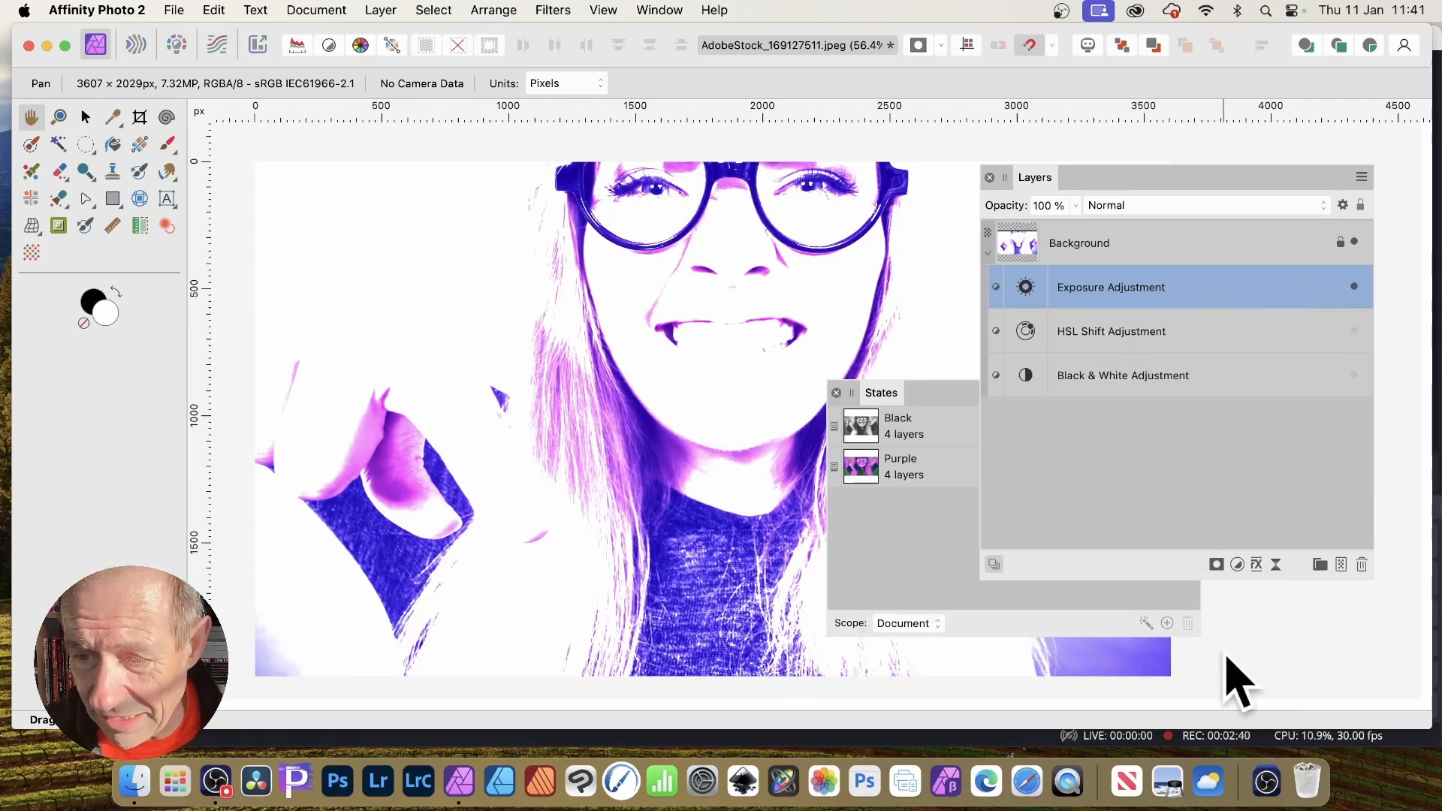
pyautogui.click(1166, 622)
pyautogui.write('Exposu')
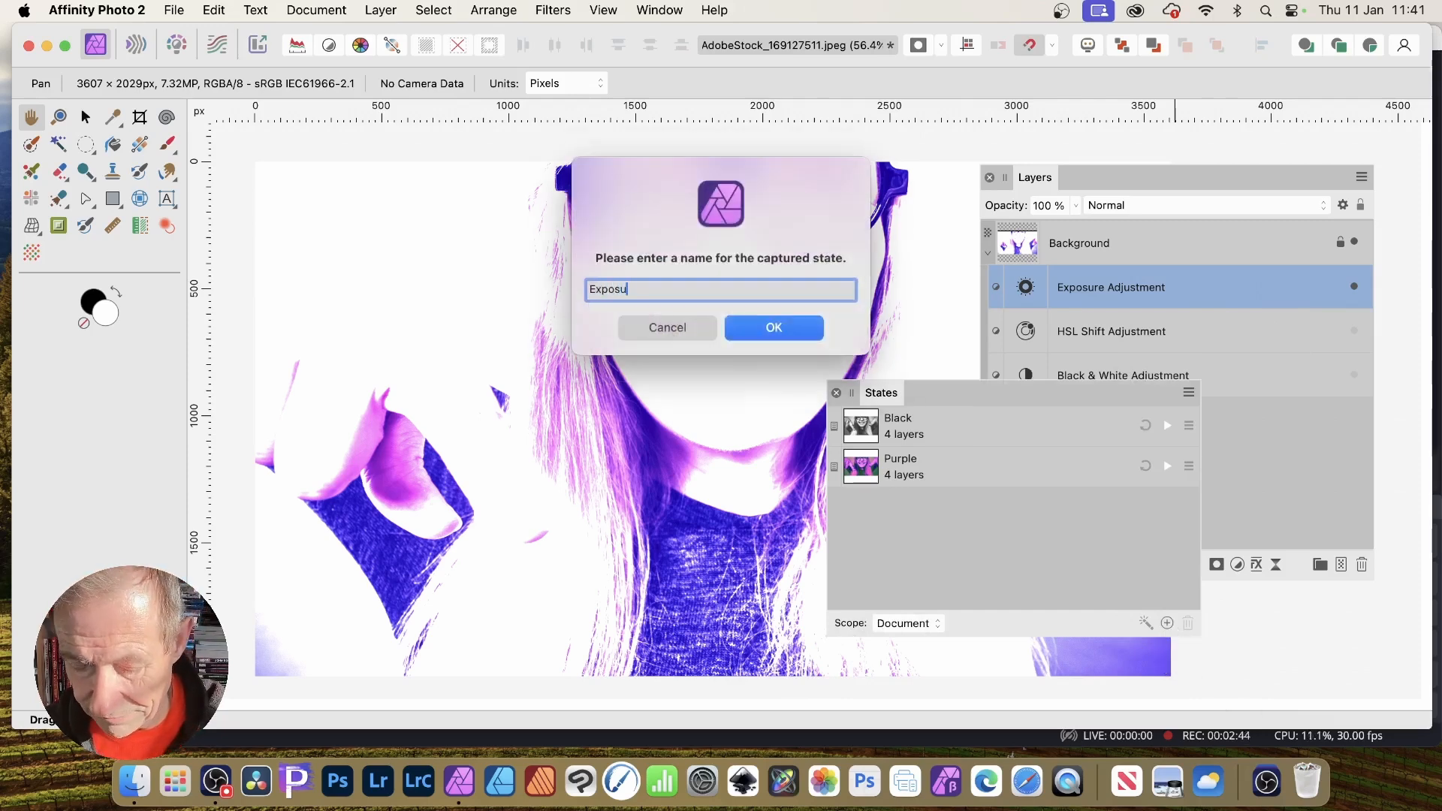
pyautogui.write('re')
pyautogui.click(783, 324)
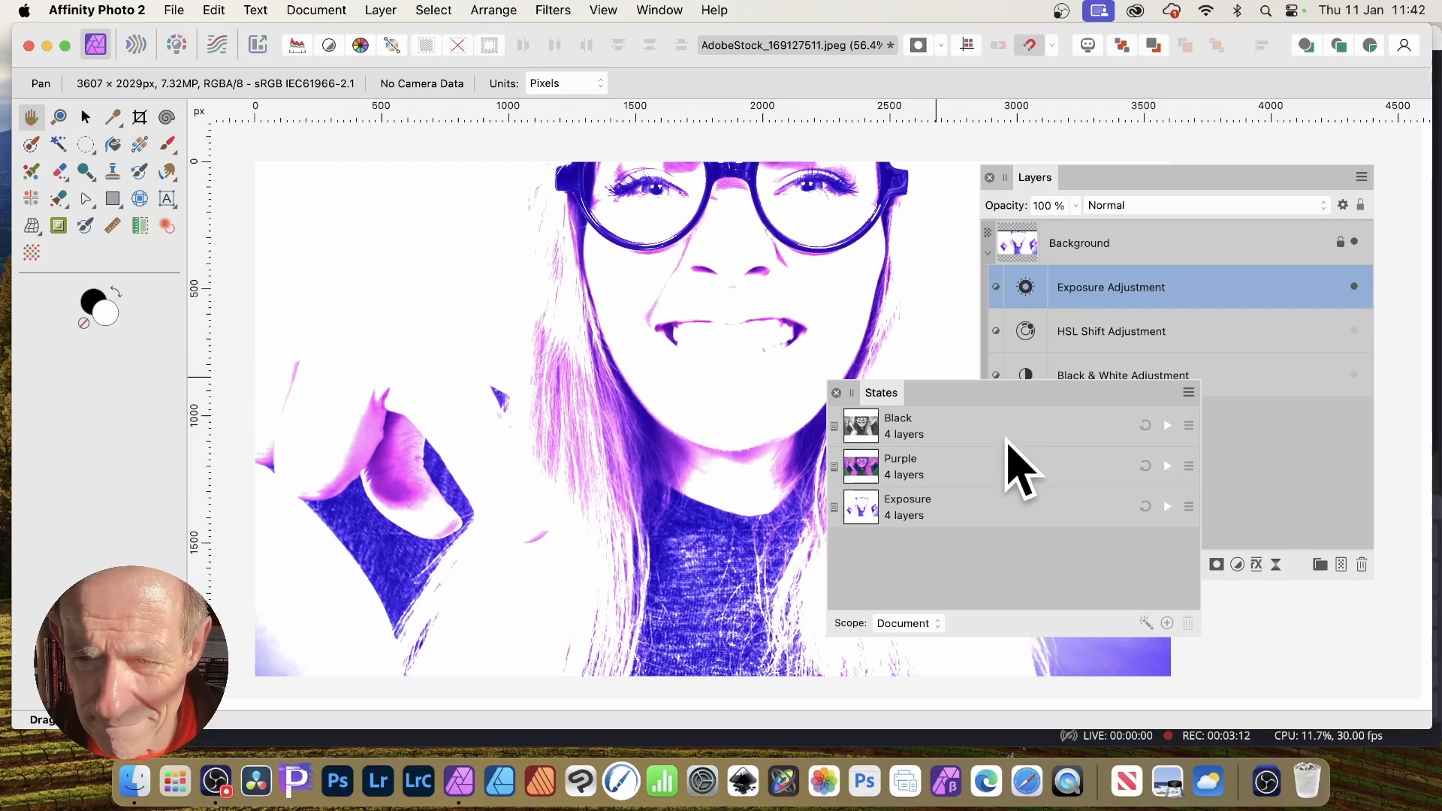
# - Apply the Black, Purple and Exposure states to the photo one after another
pyautogui.click(1167, 425)
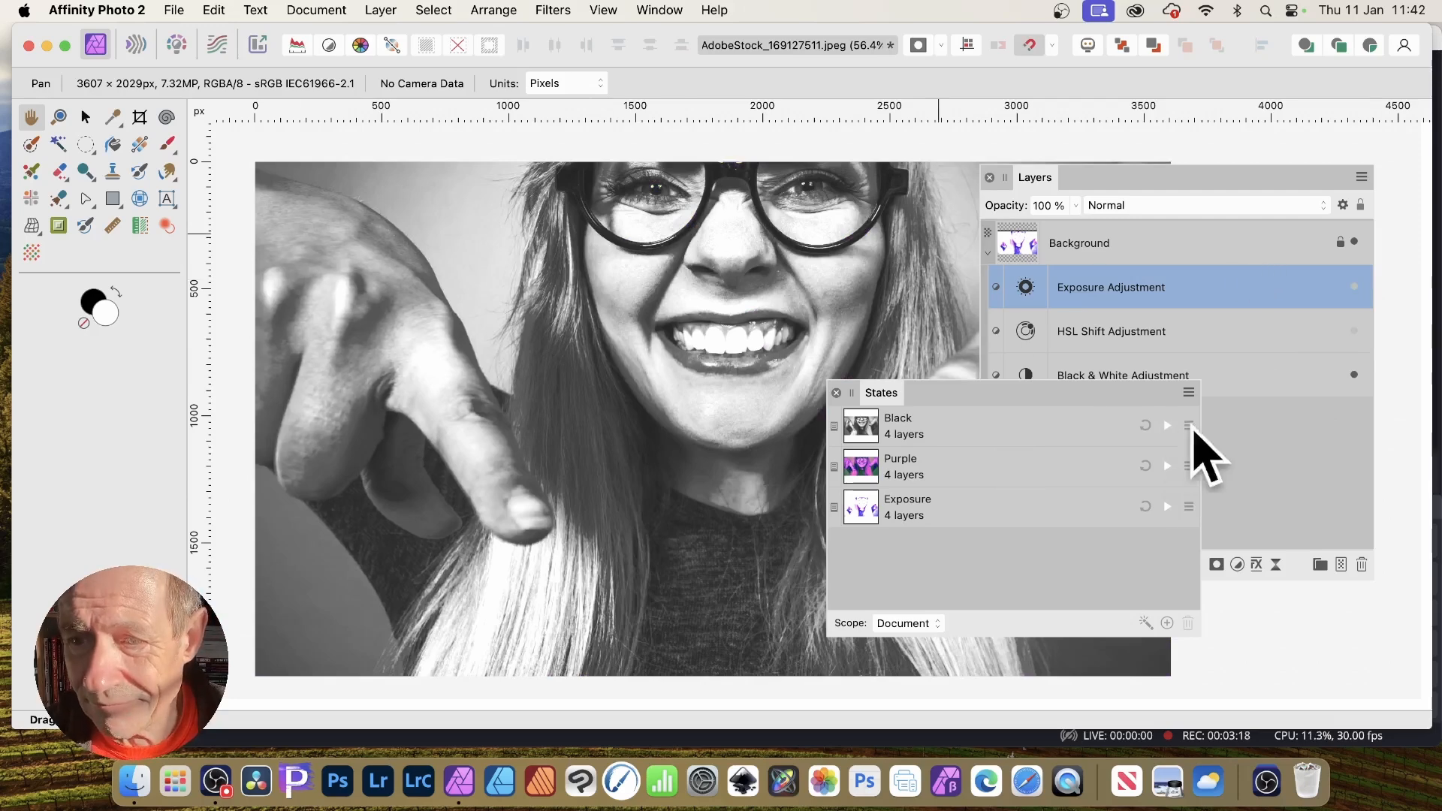
pyautogui.click(1168, 466)
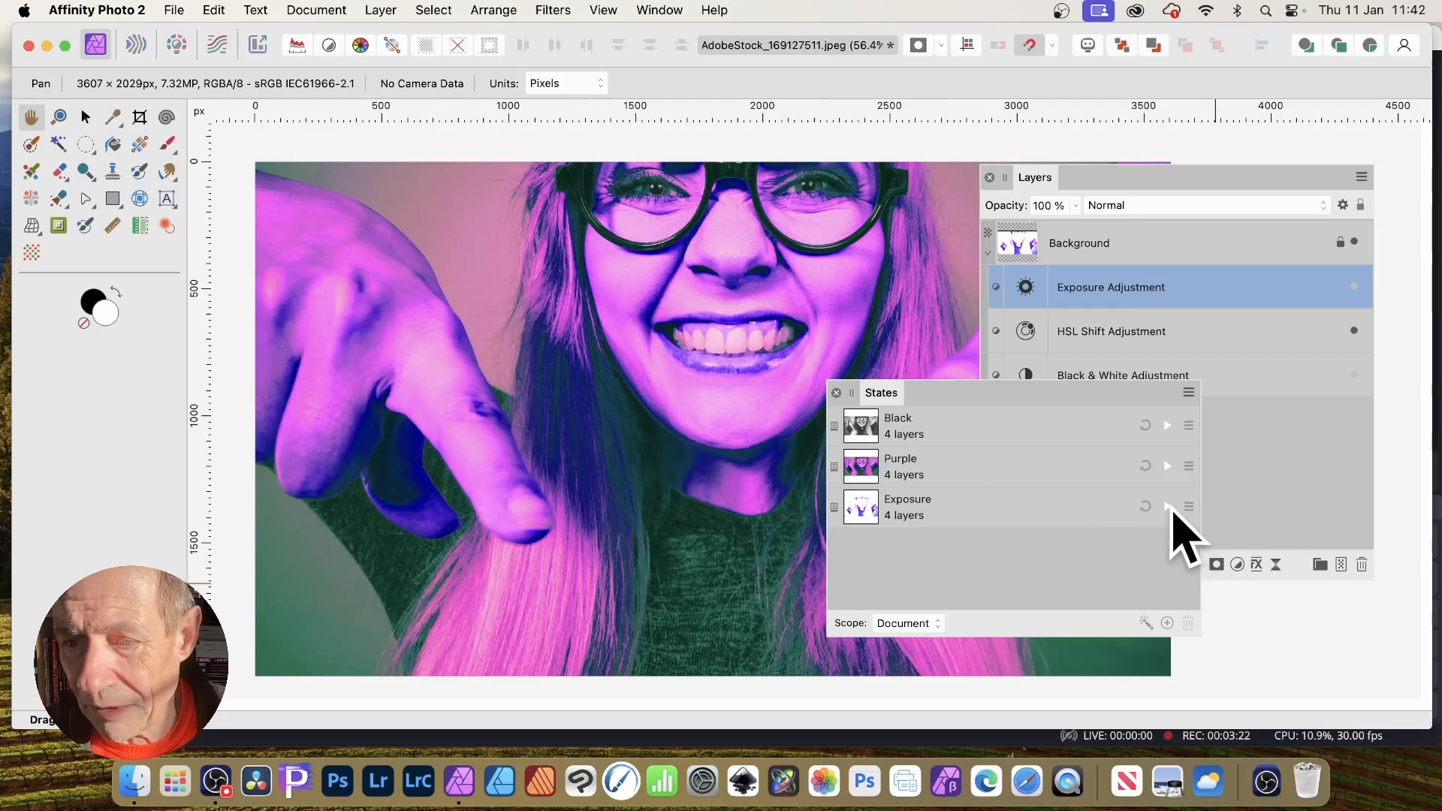
pyautogui.click(1167, 507)
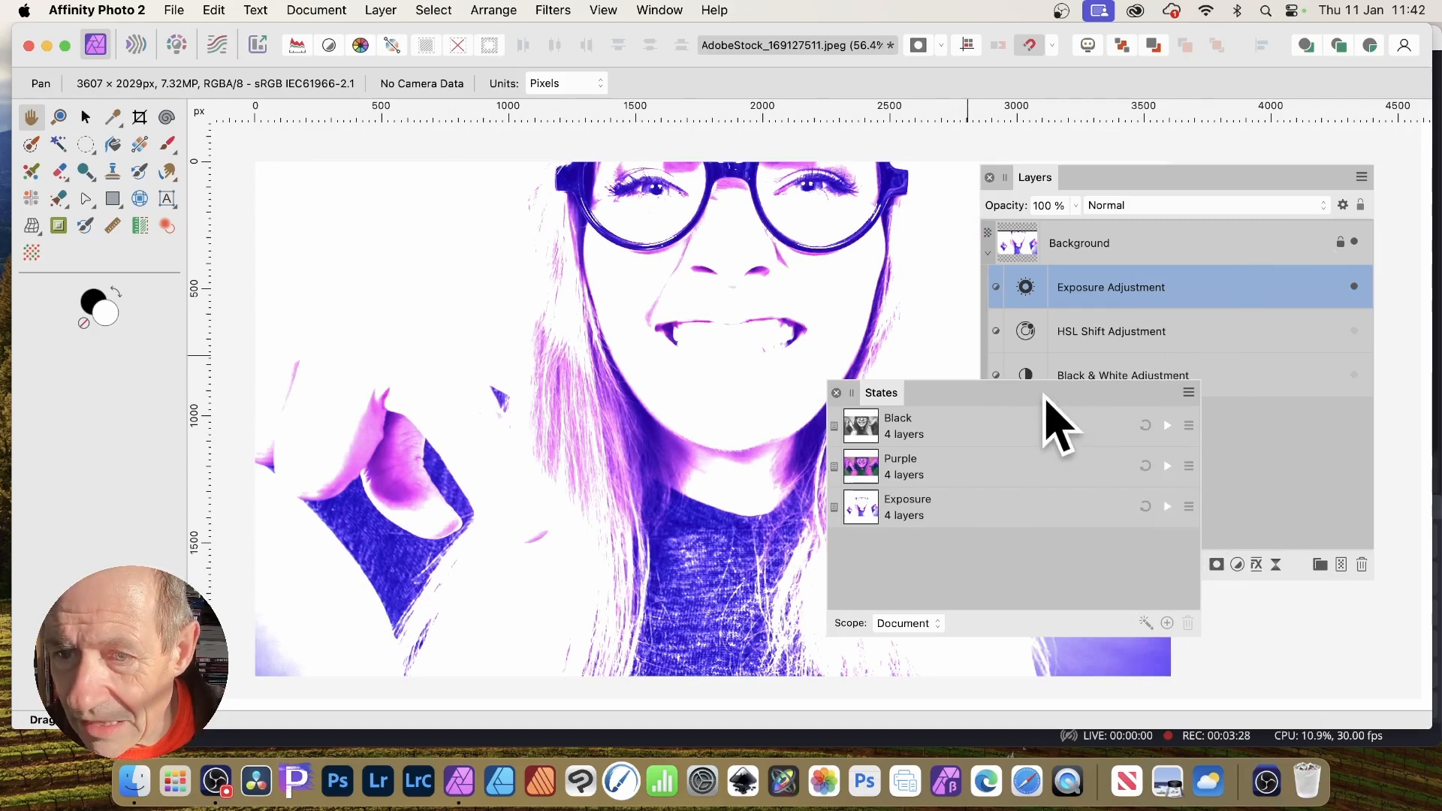
# - Move the Exposure adjustment out of the Background layer to the top of the layer stack and apply the Black state
pyautogui.moveTo(1043, 398); pyautogui.dragTo(958, 498)
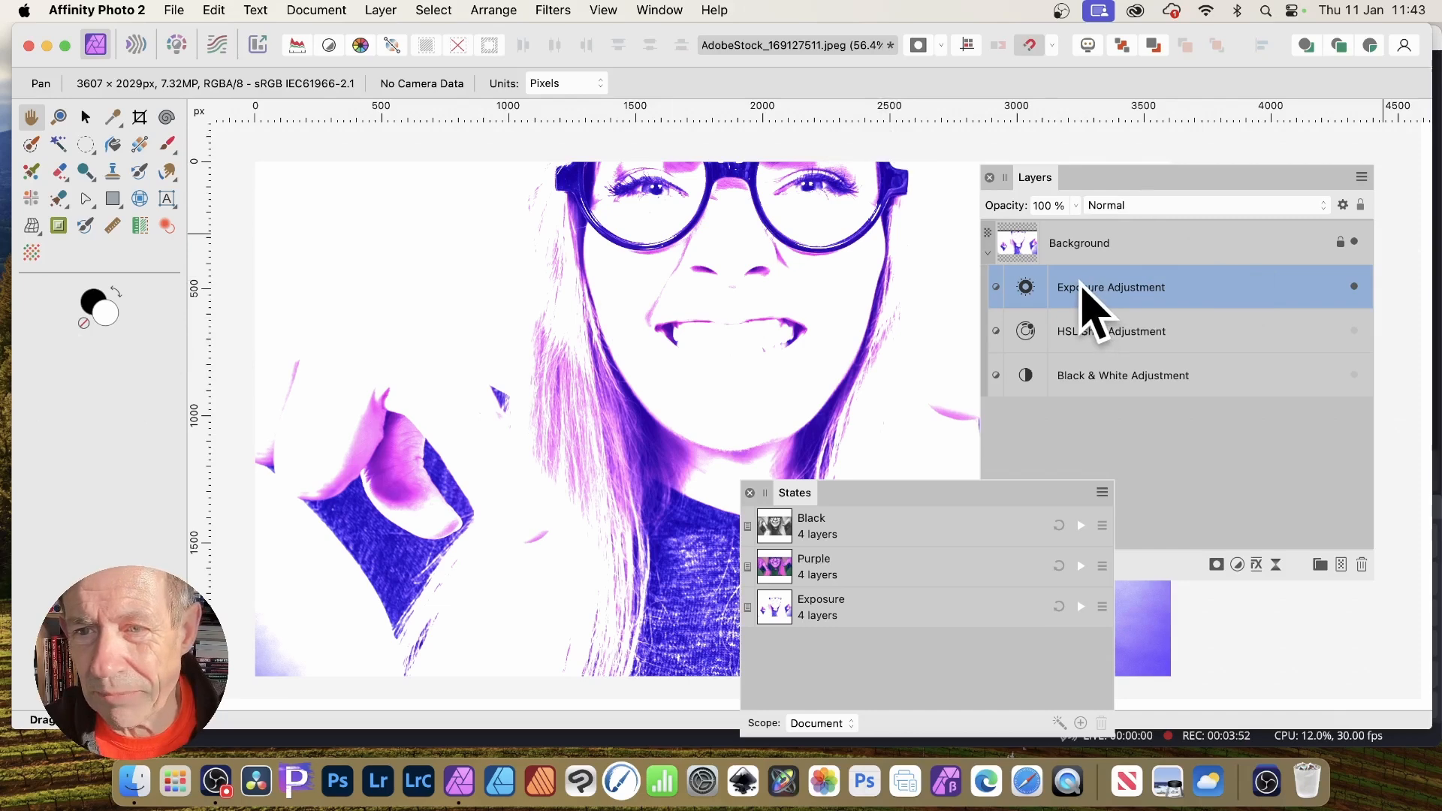
pyautogui.moveTo(1085, 289); pyautogui.dragTo(1073, 229)
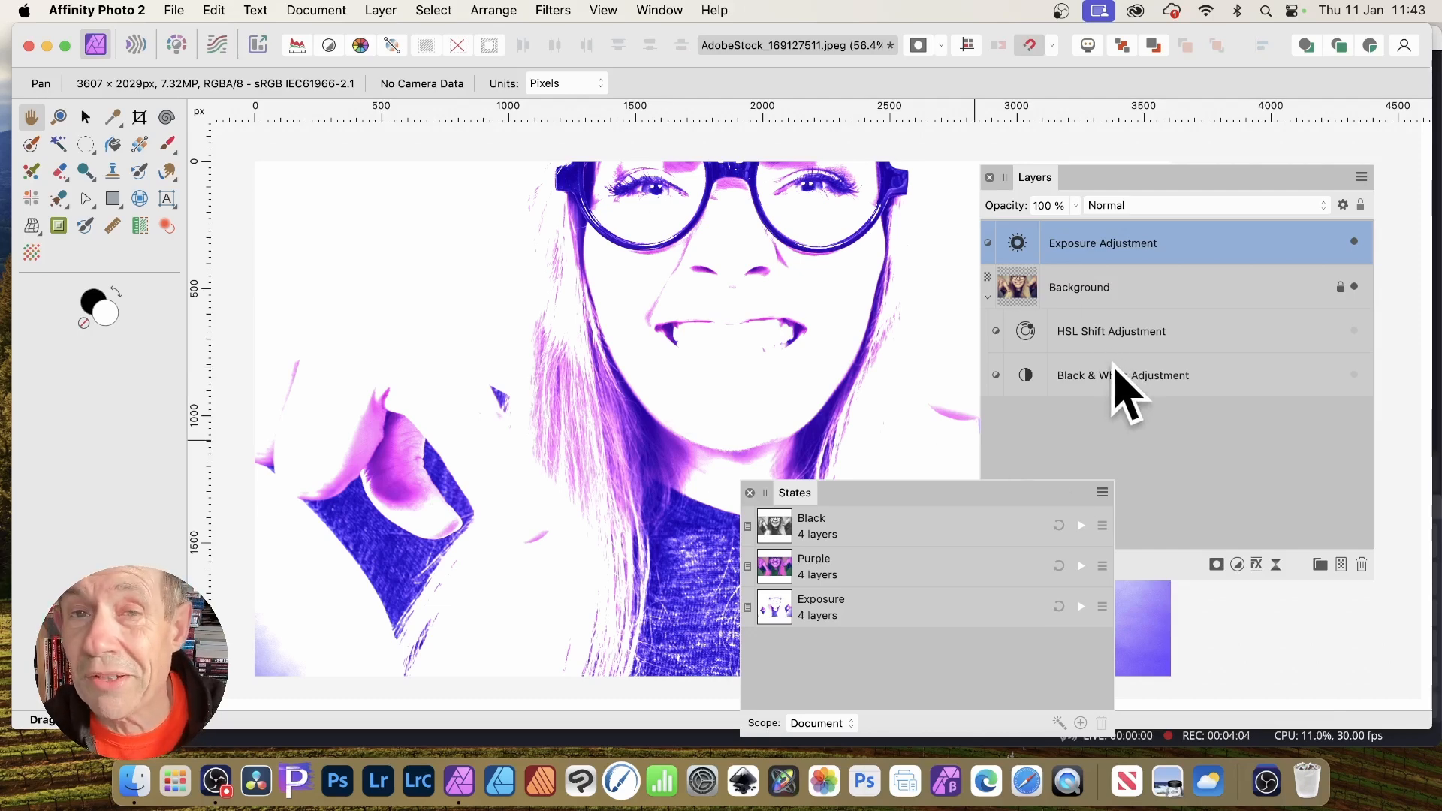
pyautogui.click(1081, 527)
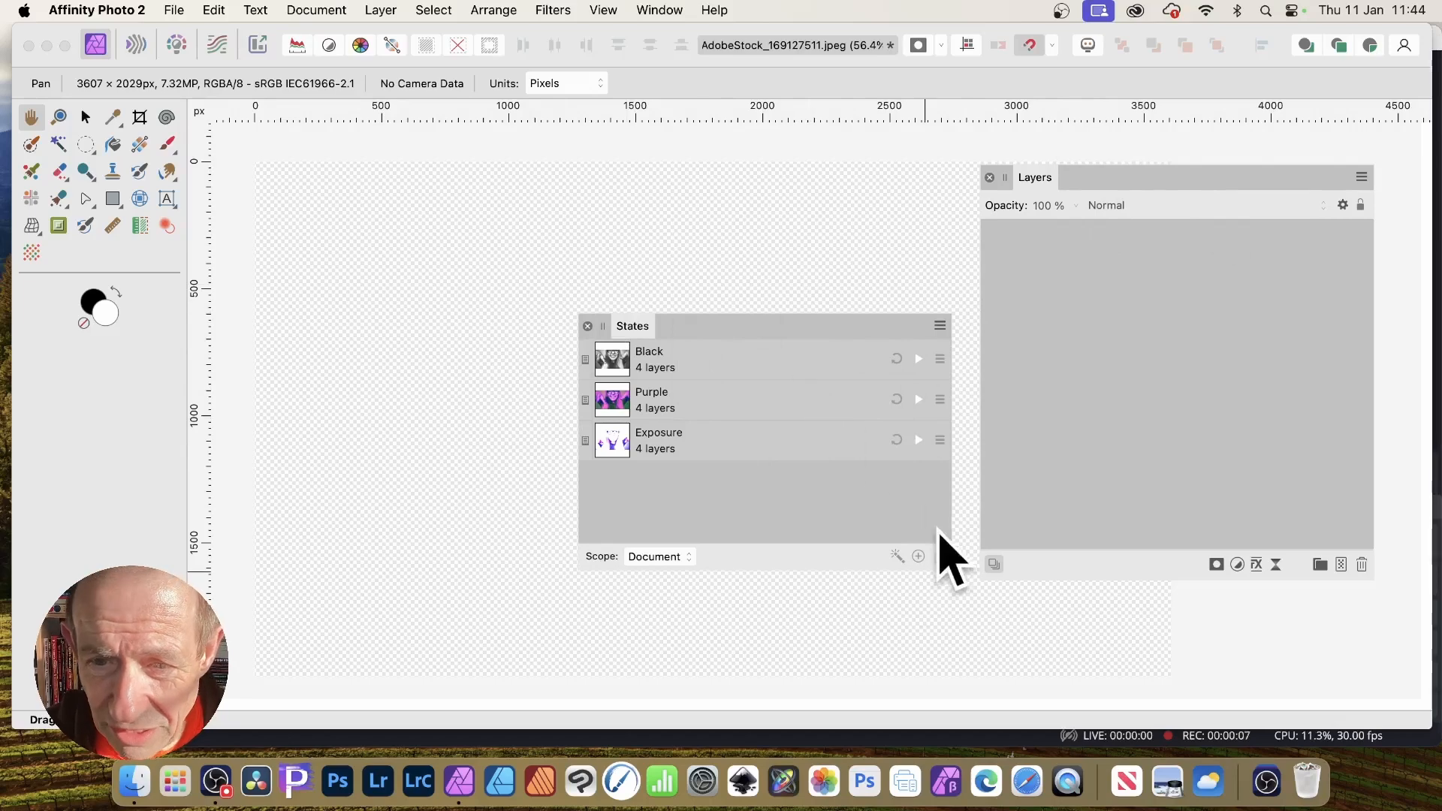
# - Delete the Black, Purple and Exposure states from the document
pyautogui.click(771, 353)
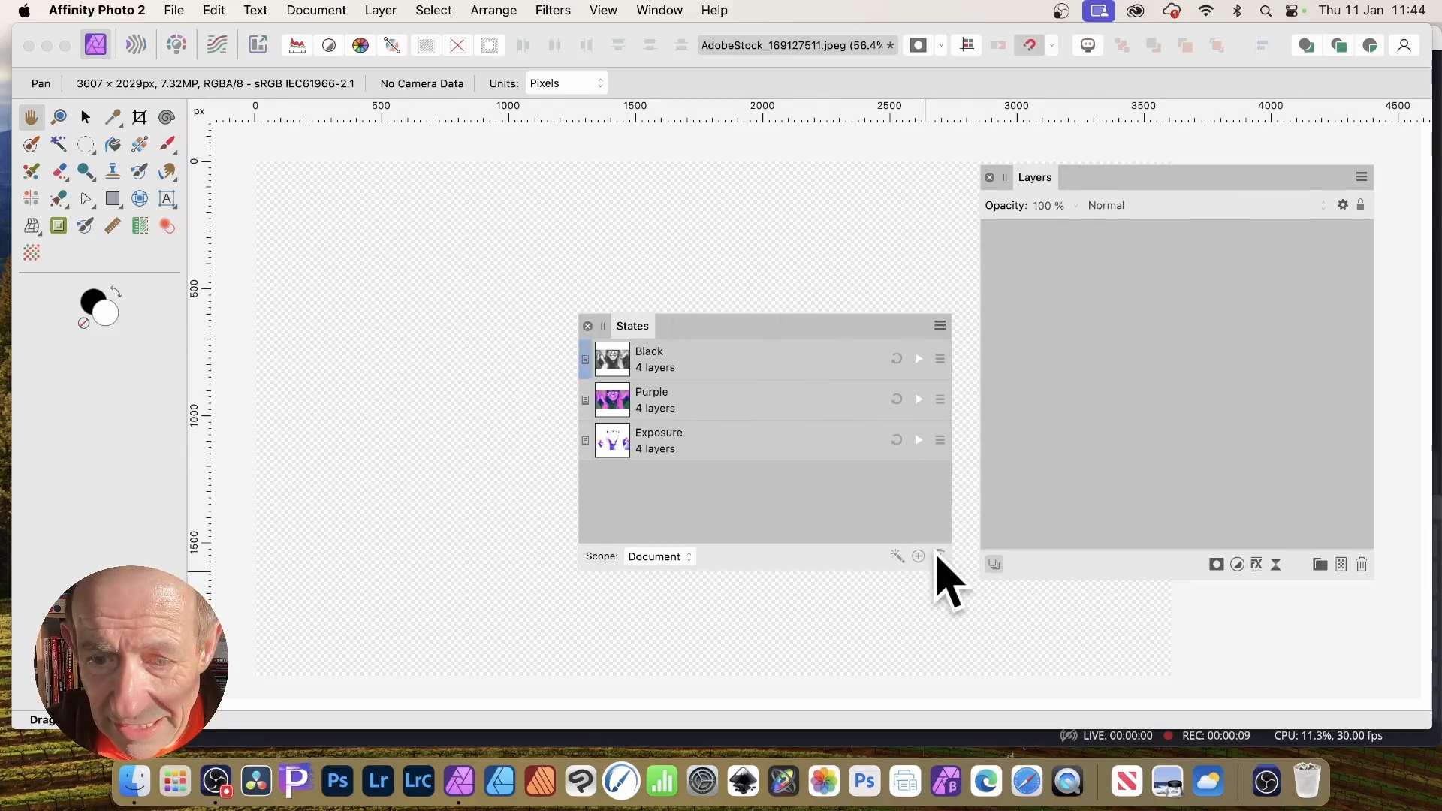
pyautogui.click(939, 558)
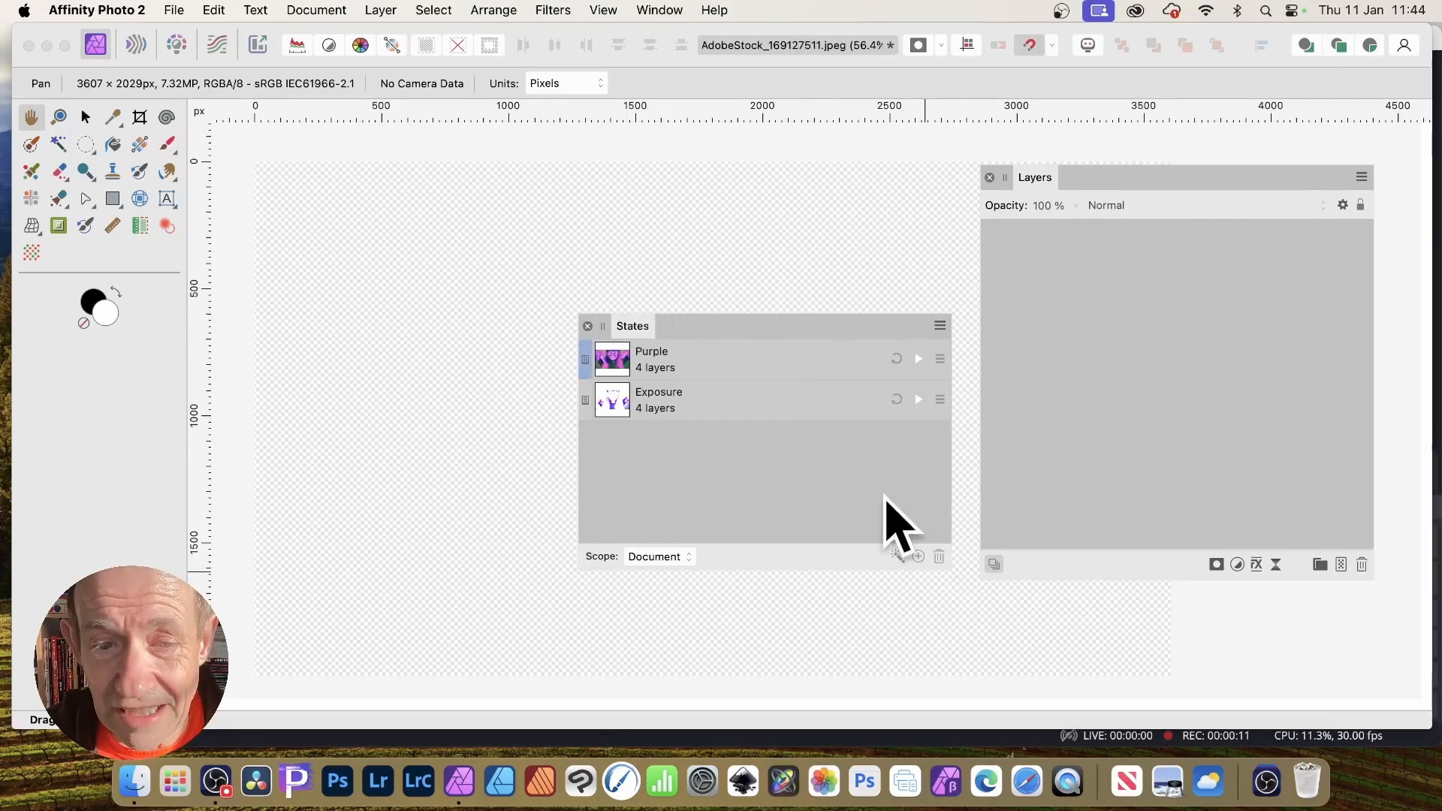
pyautogui.click(939, 557)
pyautogui.click(938, 556)
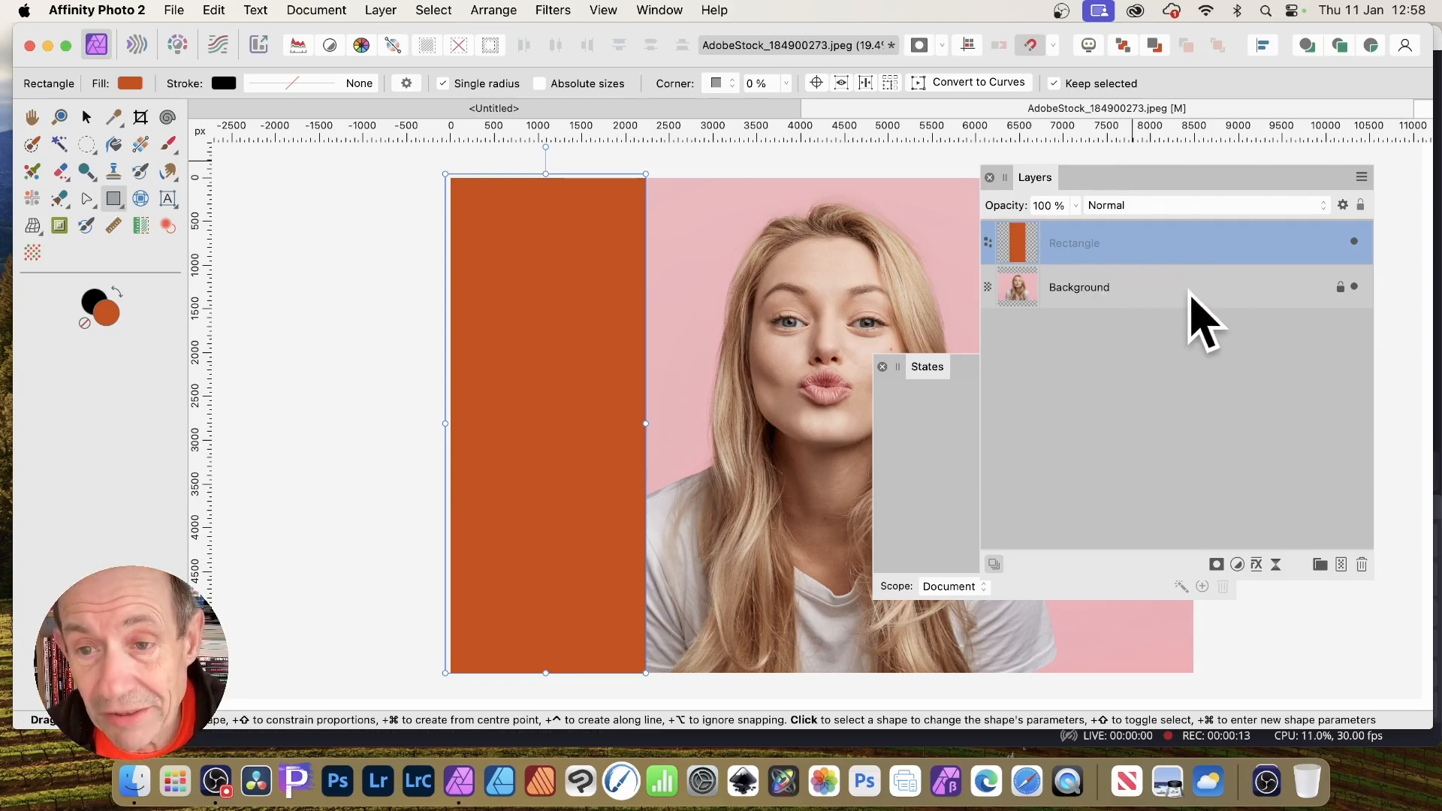
# - Capture the portrait layout with the orange rectangle visible as a state named "rect"
pyautogui.click(962, 396)
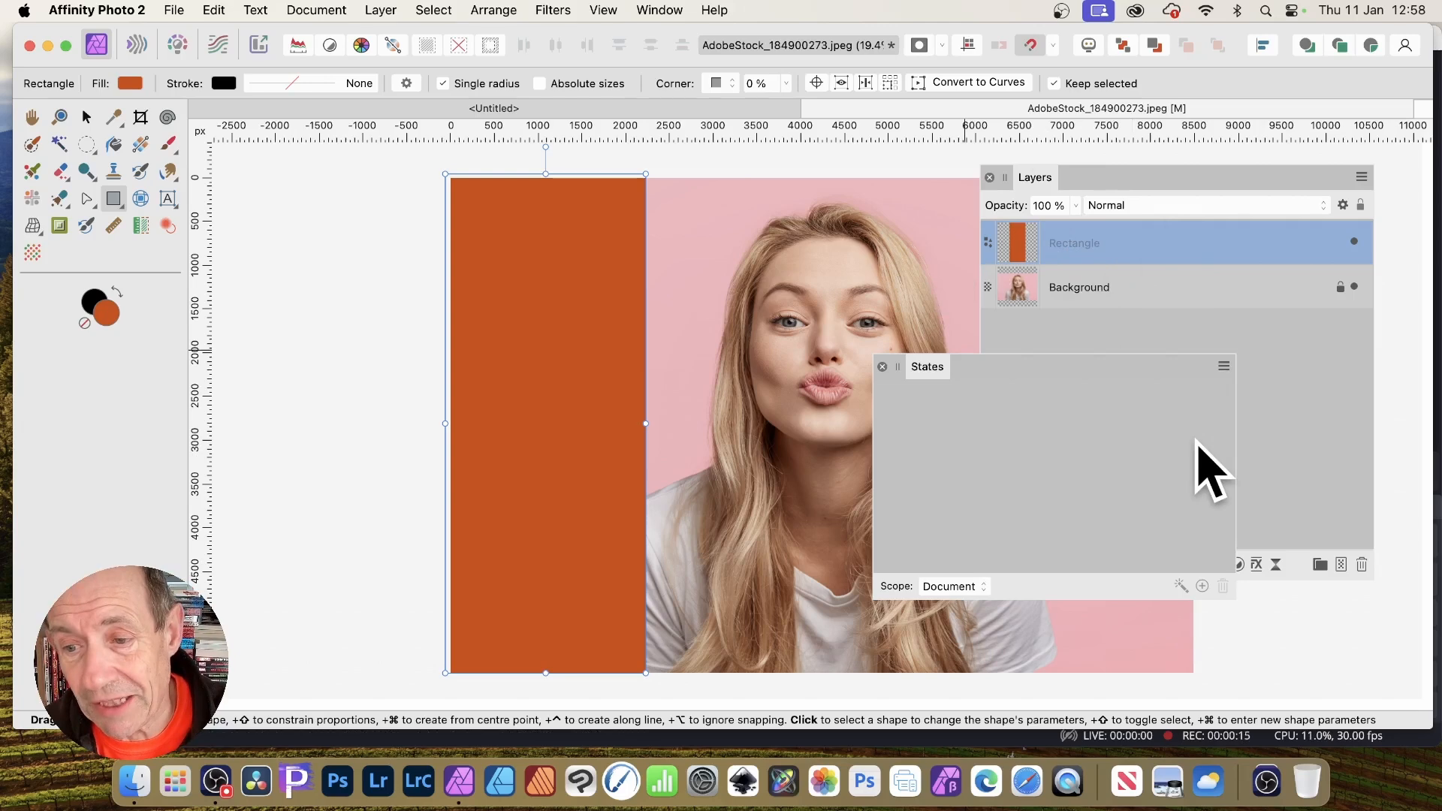
pyautogui.click(1202, 587)
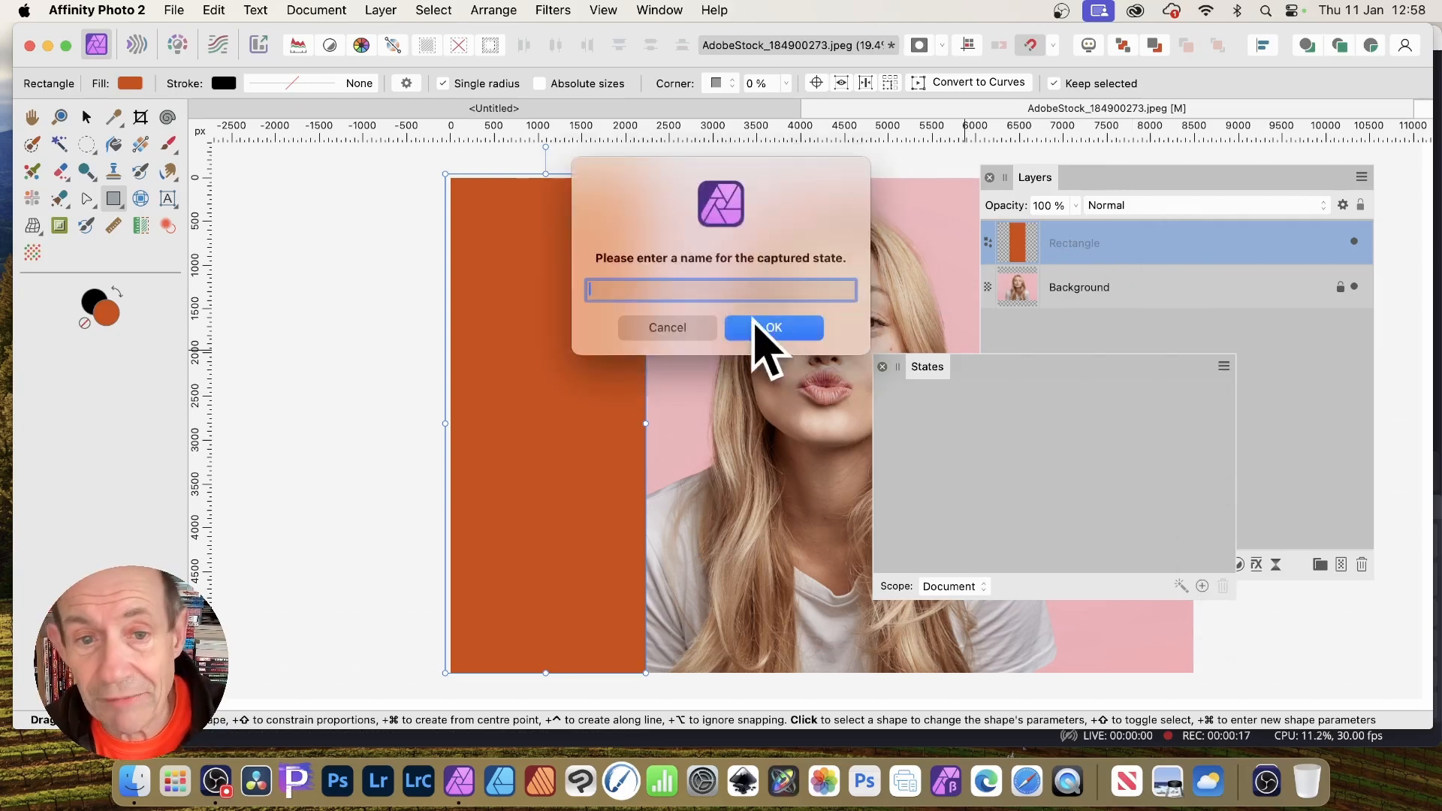
pyautogui.write('rect')
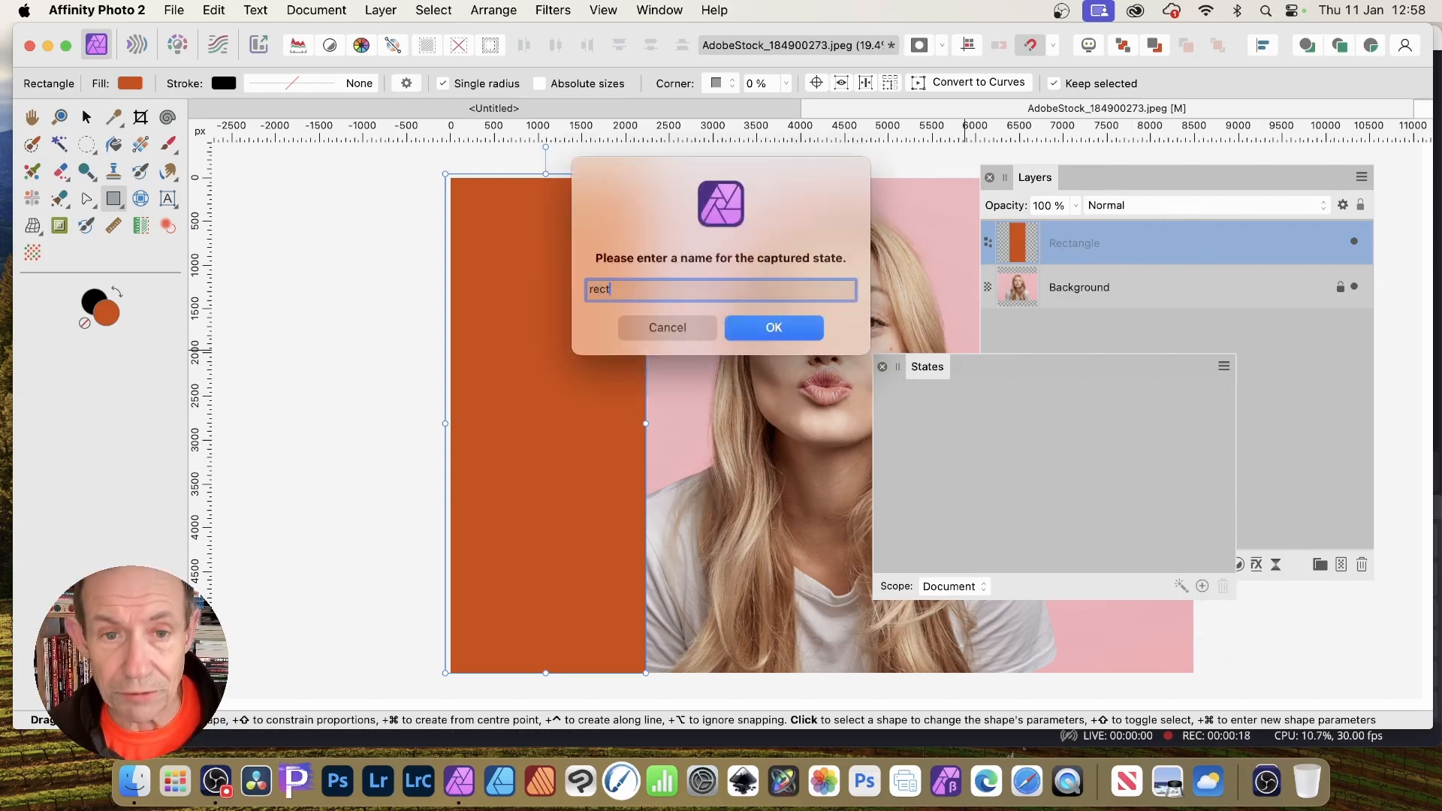
pyautogui.click(749, 327)
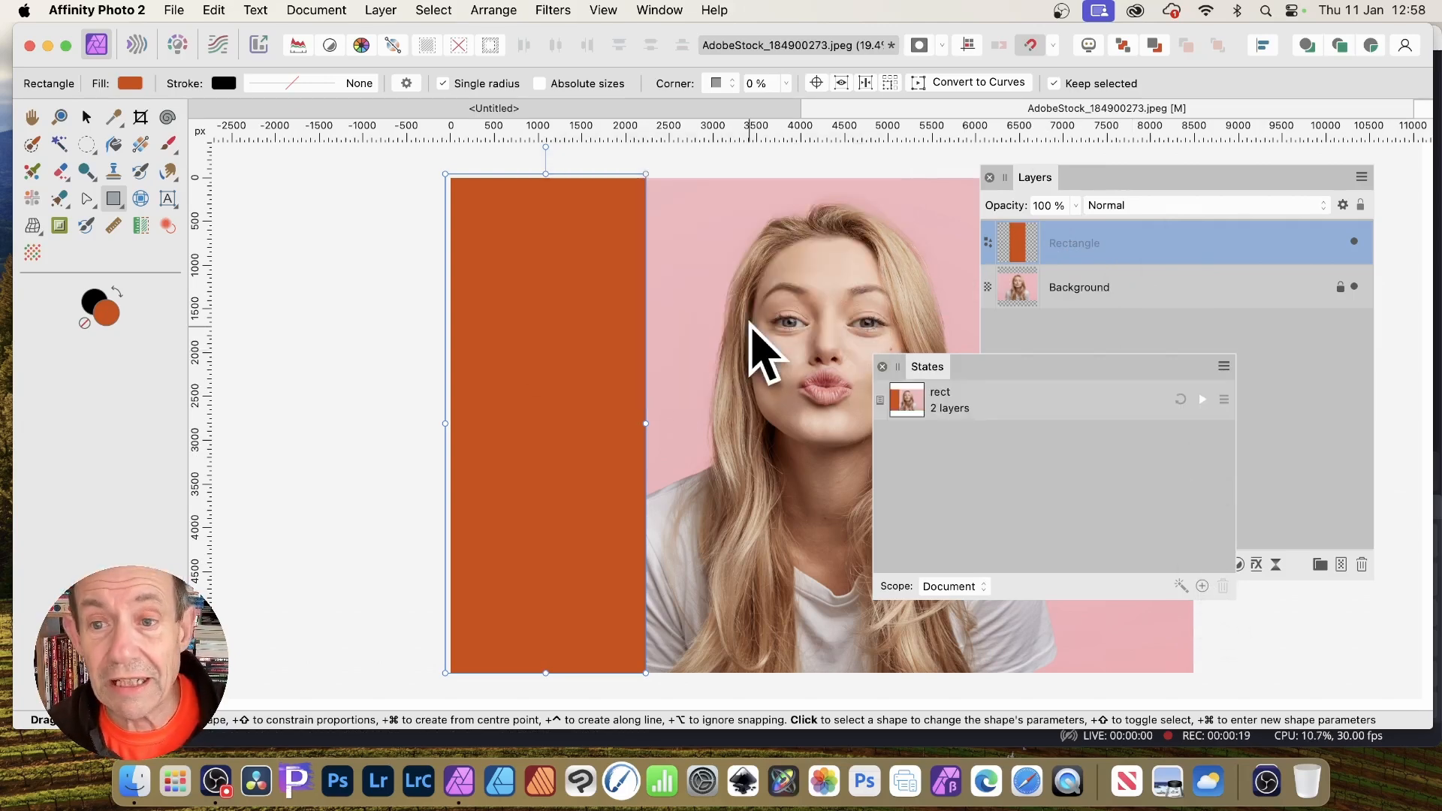
# - Hide the Rectangle layer and capture the layout as a state named "No rect"
pyautogui.click(1353, 242)
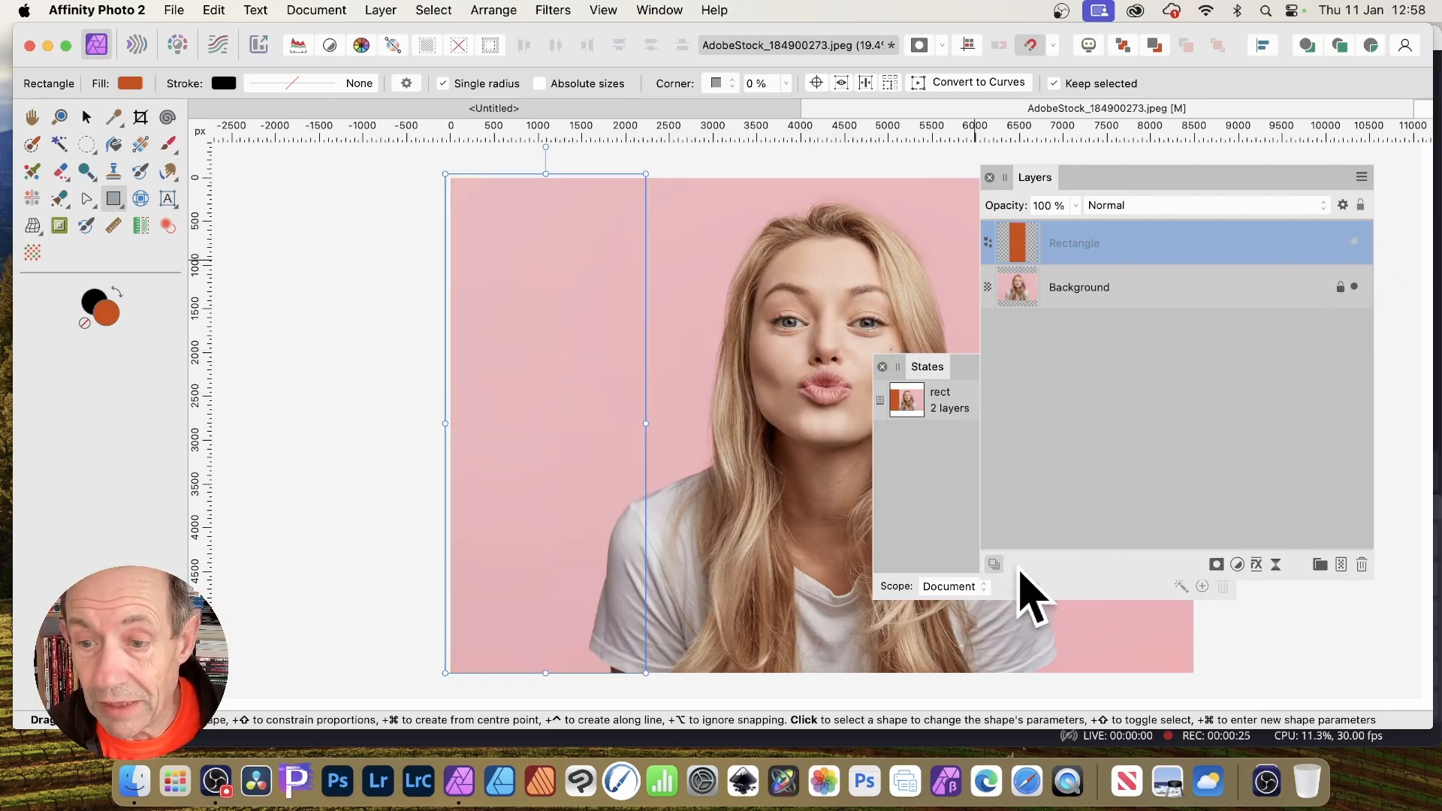
pyautogui.click(938, 544)
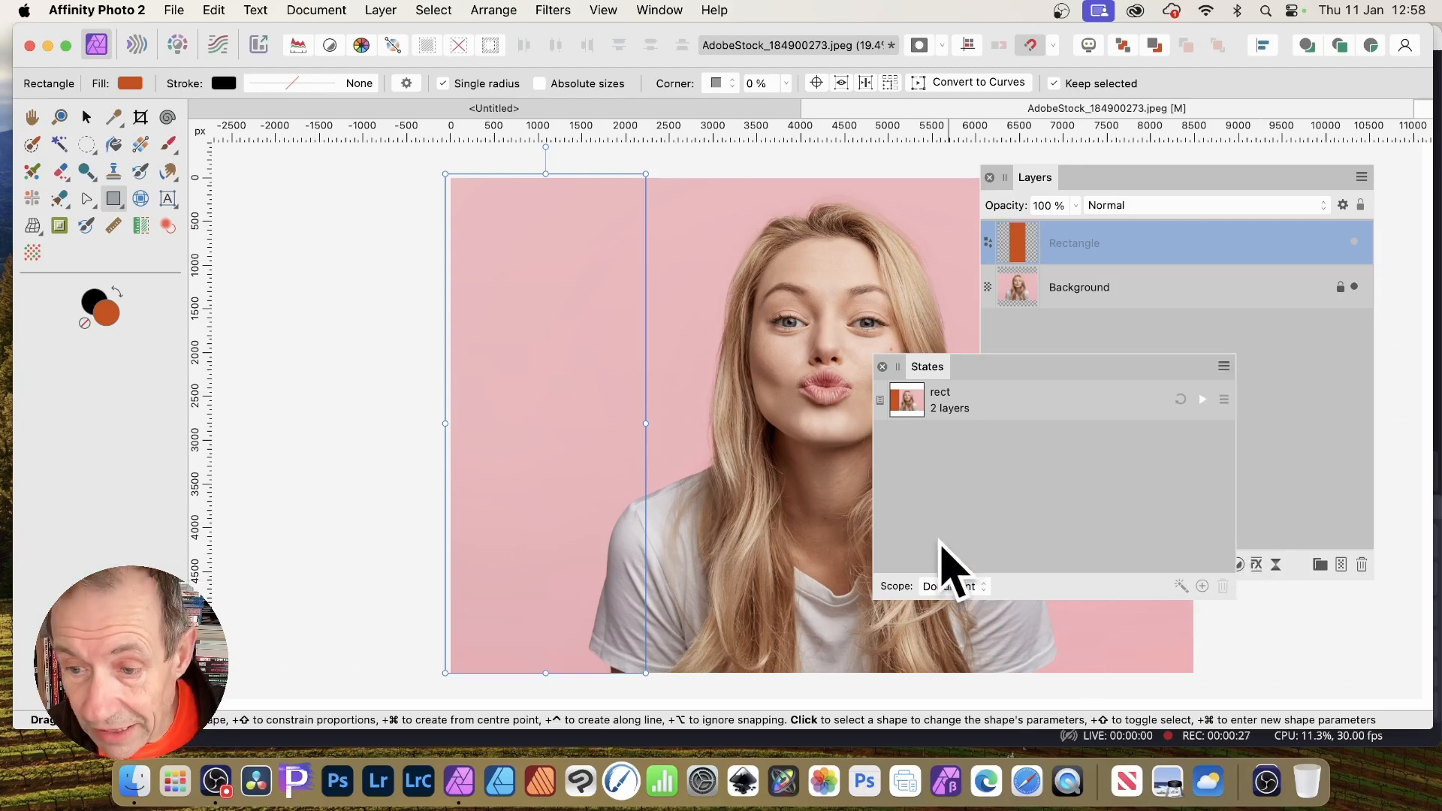
pyautogui.click(1202, 587)
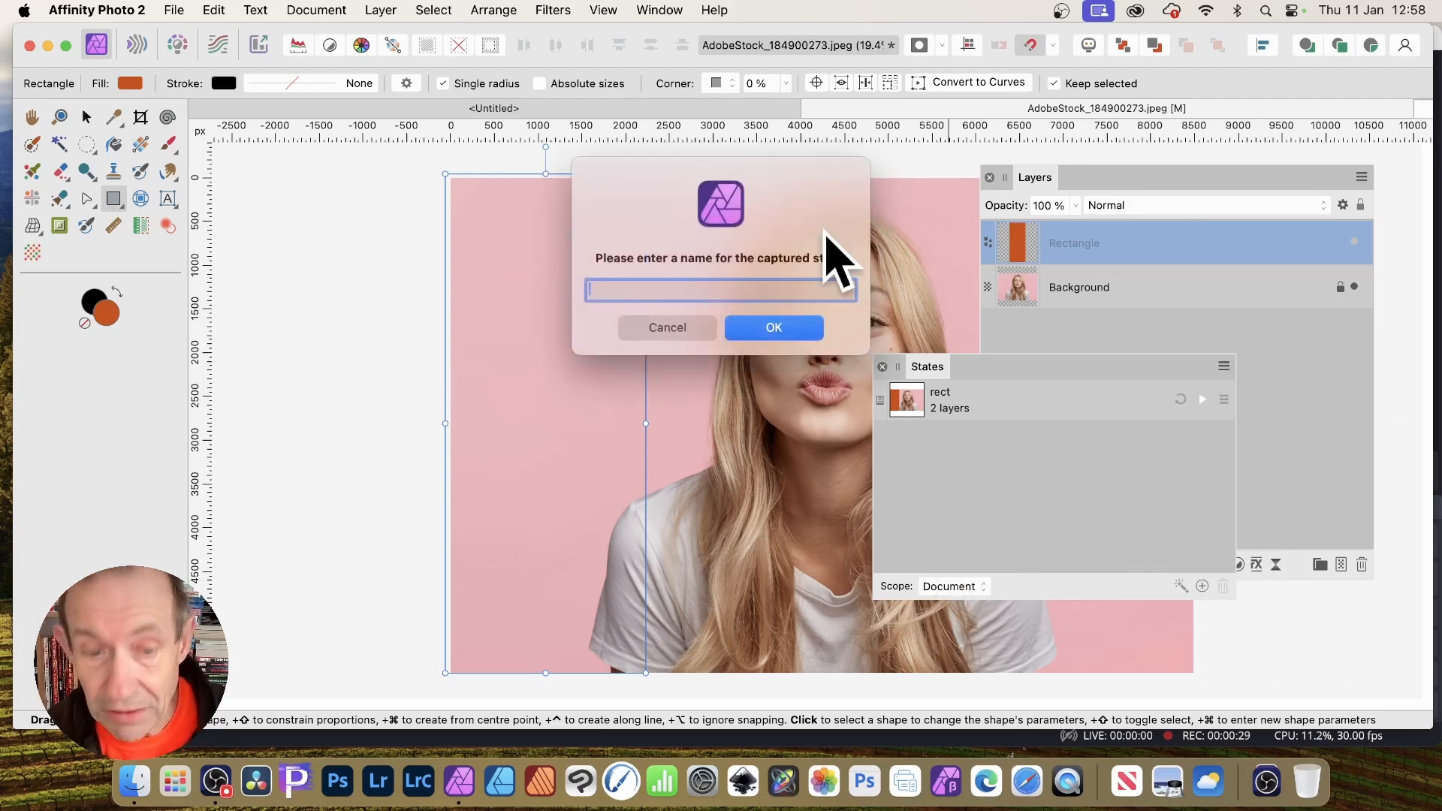
pyautogui.write('No rect')
pyautogui.click(769, 325)
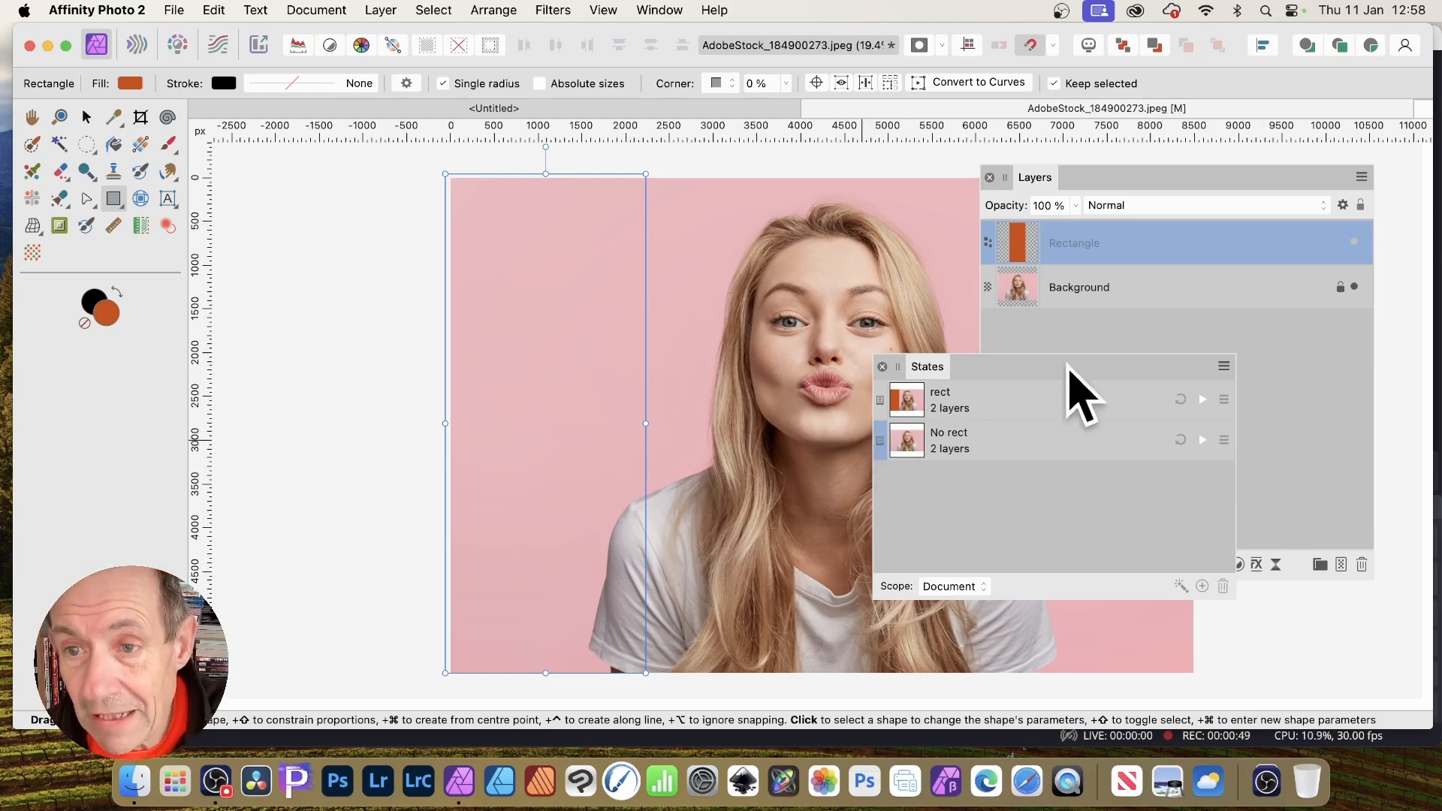
# - Show the Rectangle layer and add 3D and Outer Shadow effects, with shadow radius about 46.9 px, offset 44.8 px and intensity 89%
pyautogui.click(1354, 241)
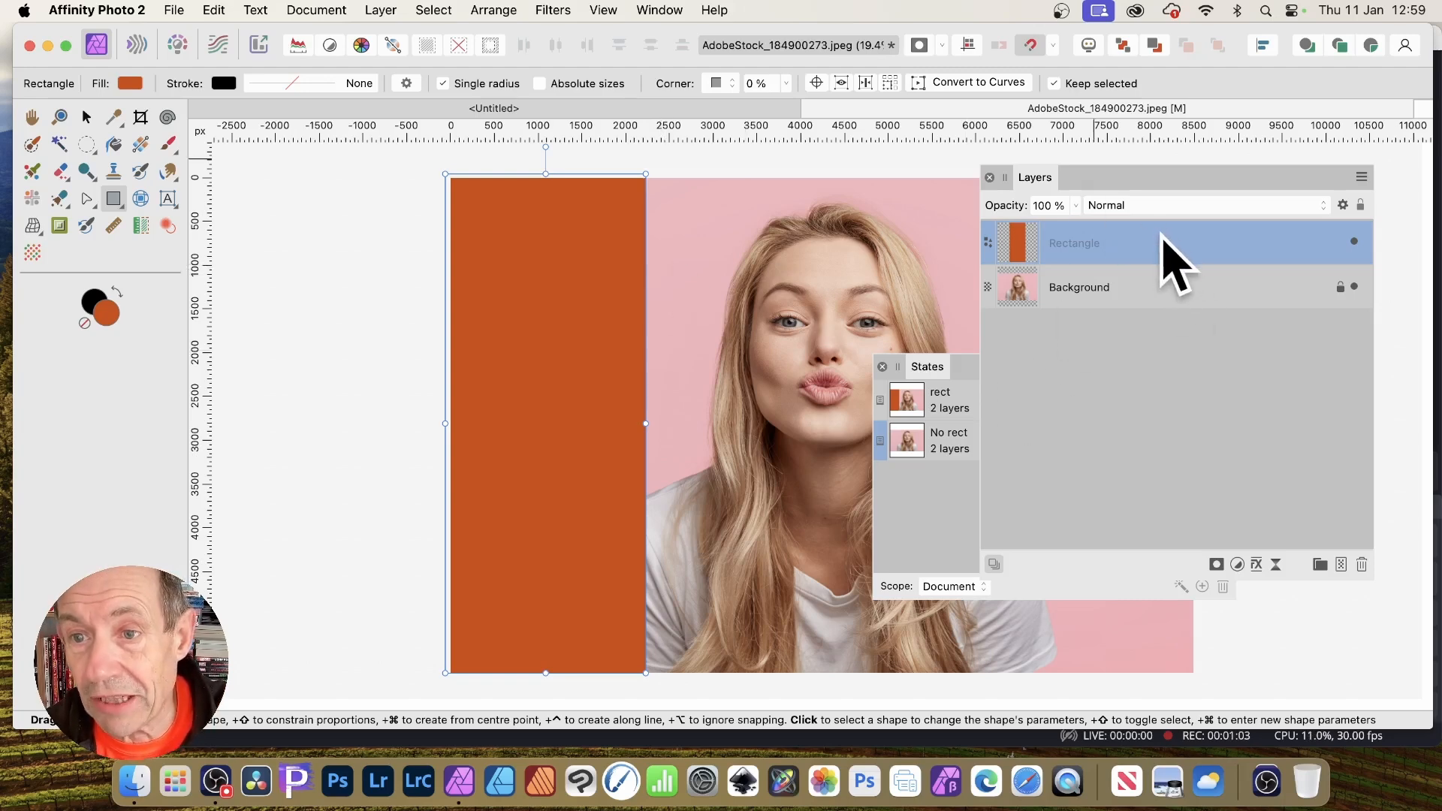
pyautogui.click(1256, 564)
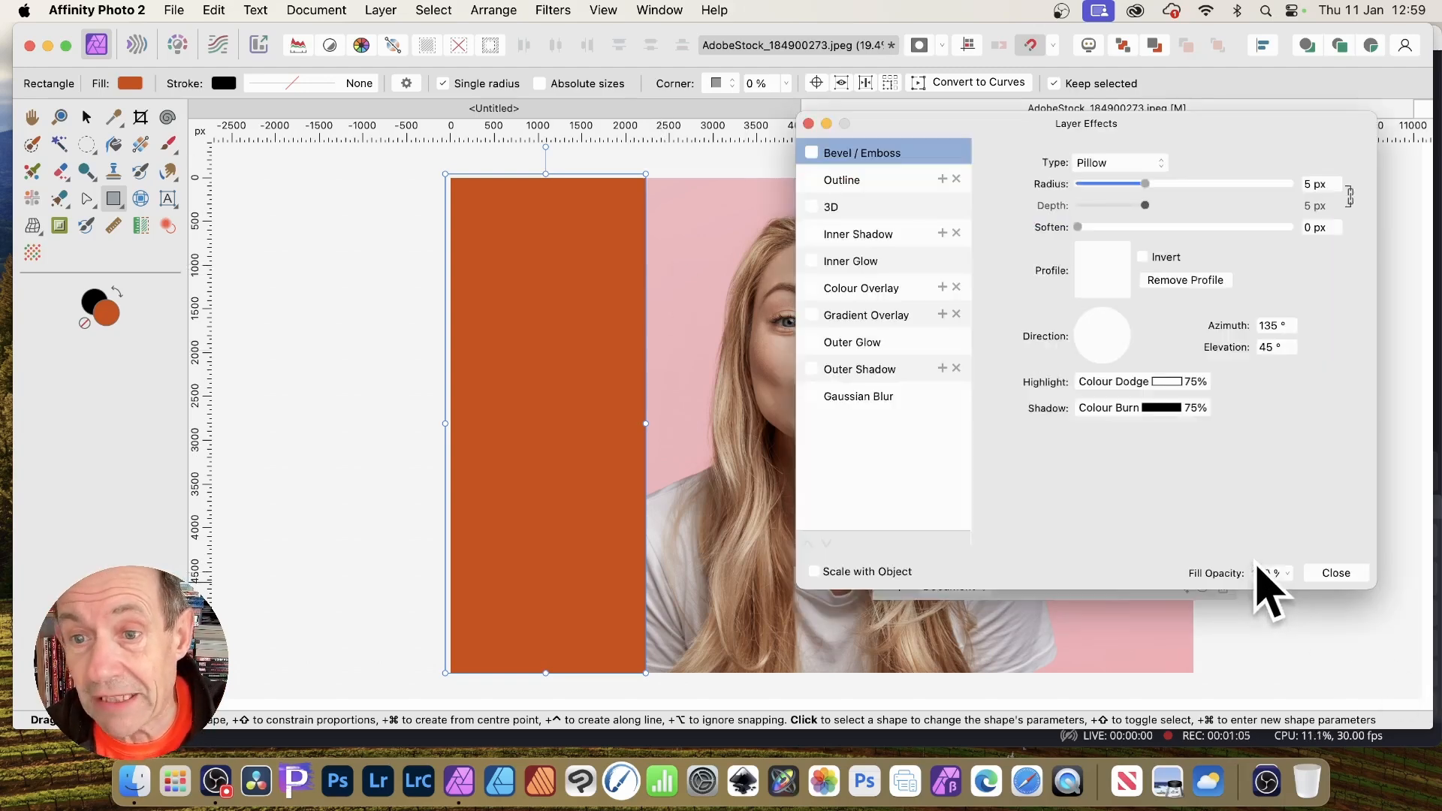
pyautogui.click(819, 210)
pyautogui.moveTo(1203, 164)
pyautogui.mouseDown()
pyautogui.moveTo(1164, 162)
pyautogui.moveTo(1227, 163)
pyautogui.mouseUp()
pyautogui.click(856, 368)
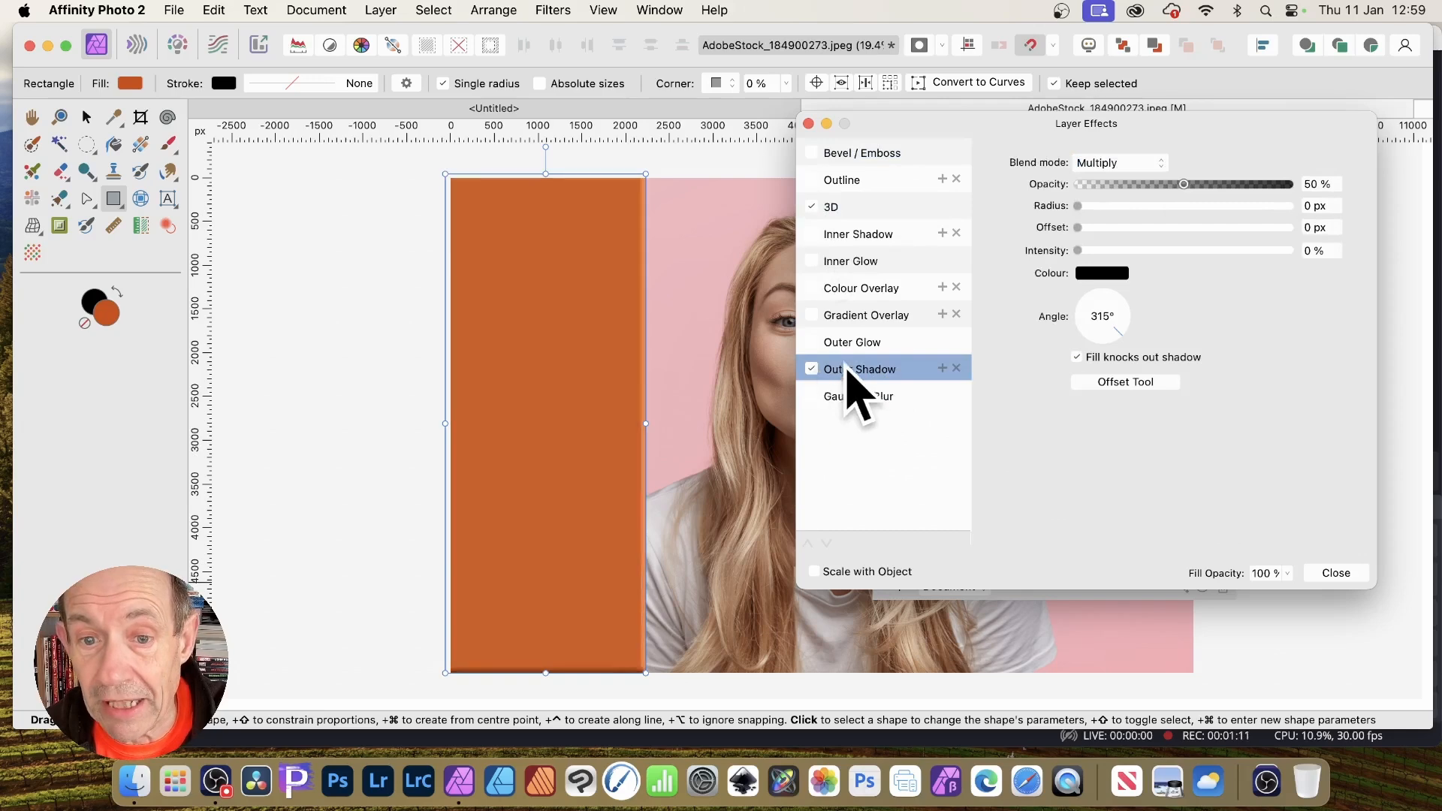
pyautogui.moveTo(1100, 207); pyautogui.dragTo(1255, 229)
pyautogui.click(1266, 250)
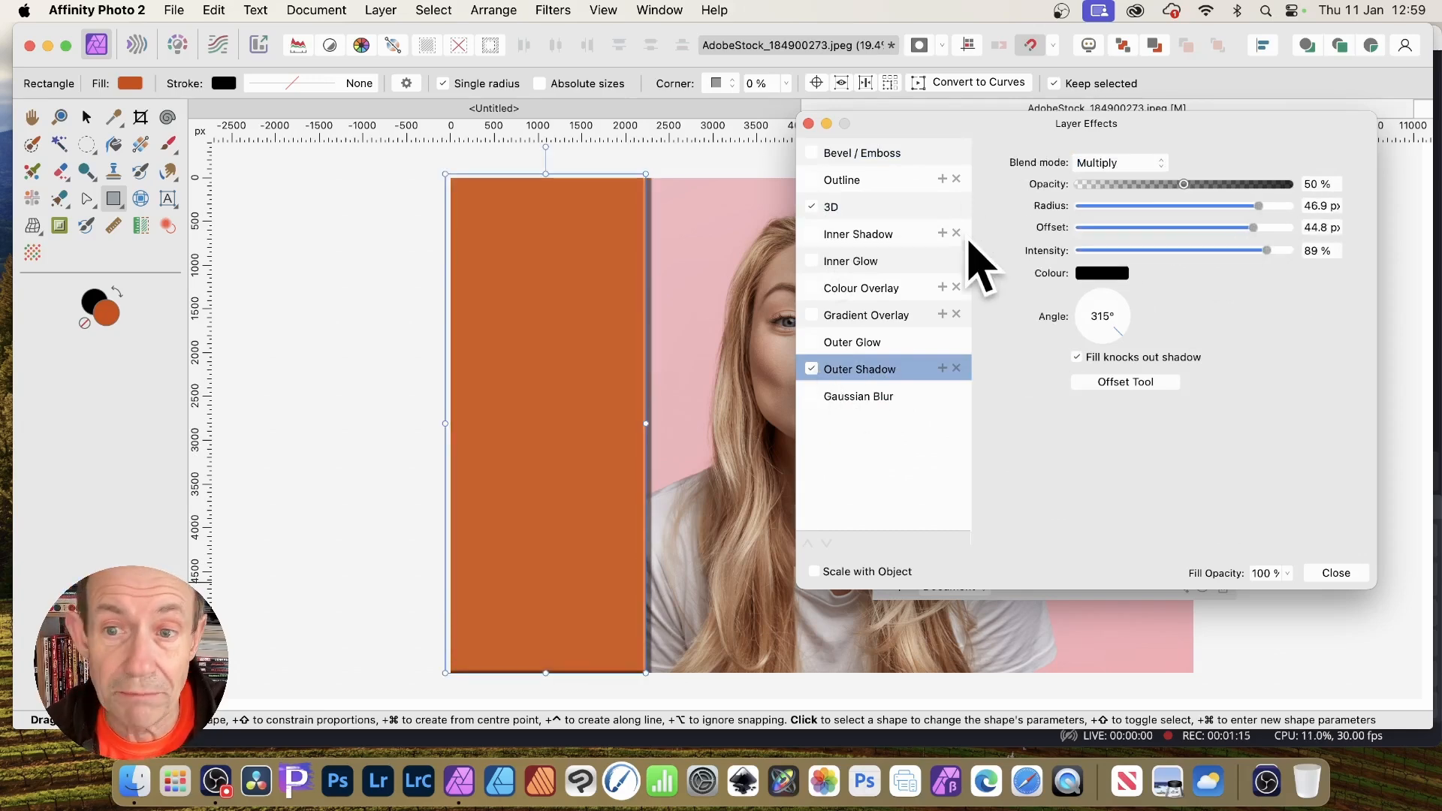
pyautogui.click(1338, 573)
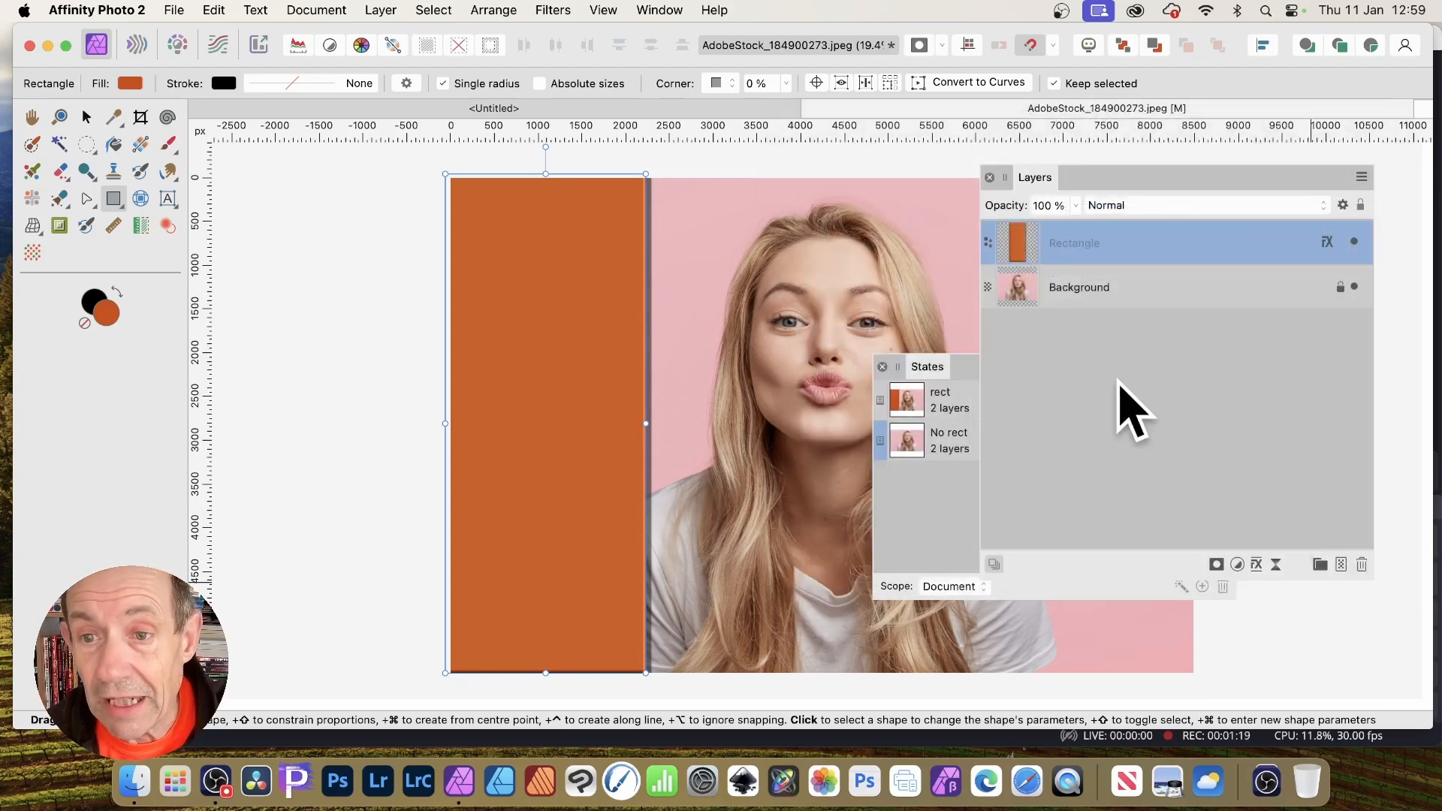
# - Apply the rect state and the No rect state to the layout with the layer effects
pyautogui.click(944, 366)
pyautogui.moveTo(944, 366); pyautogui.dragTo(902, 345)
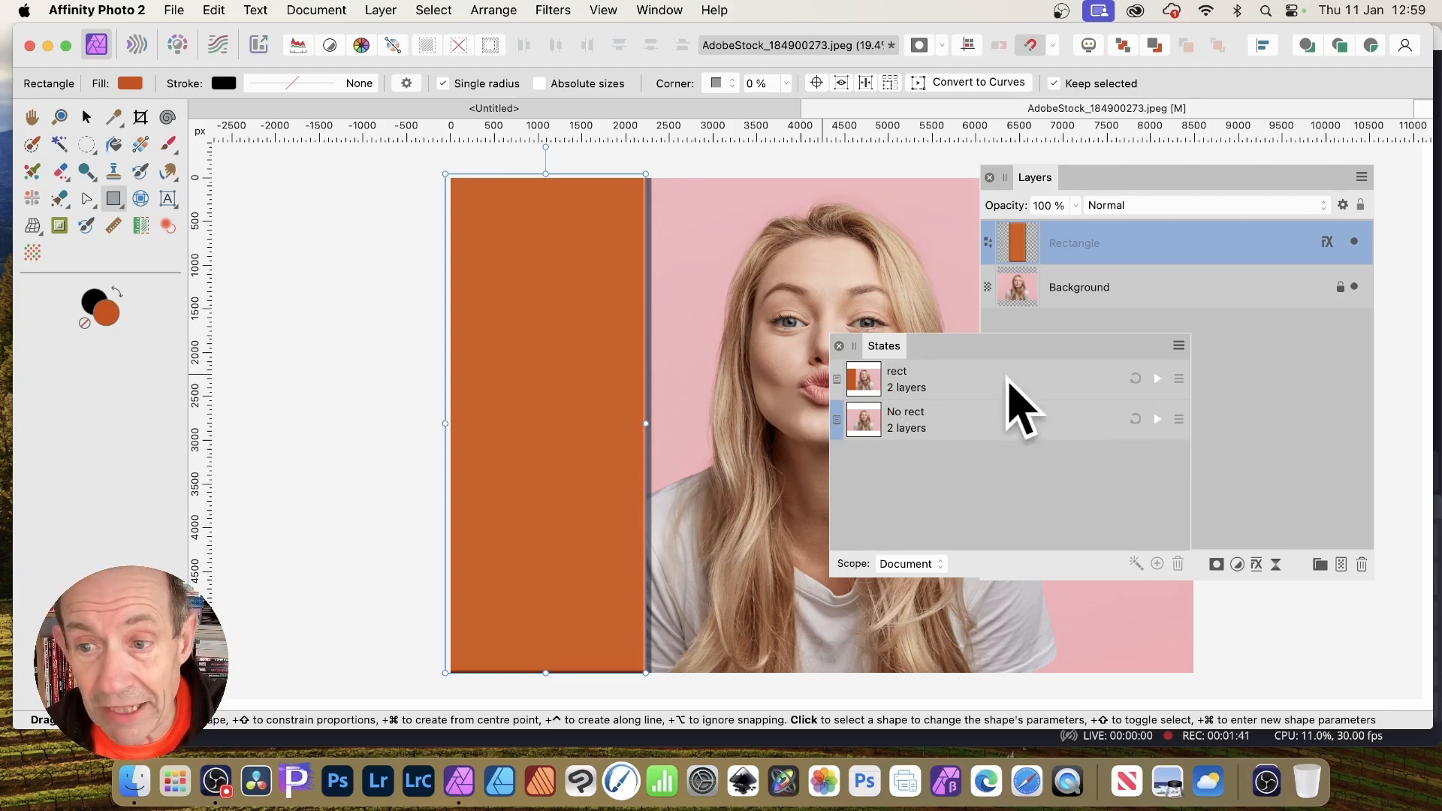
pyautogui.click(1157, 379)
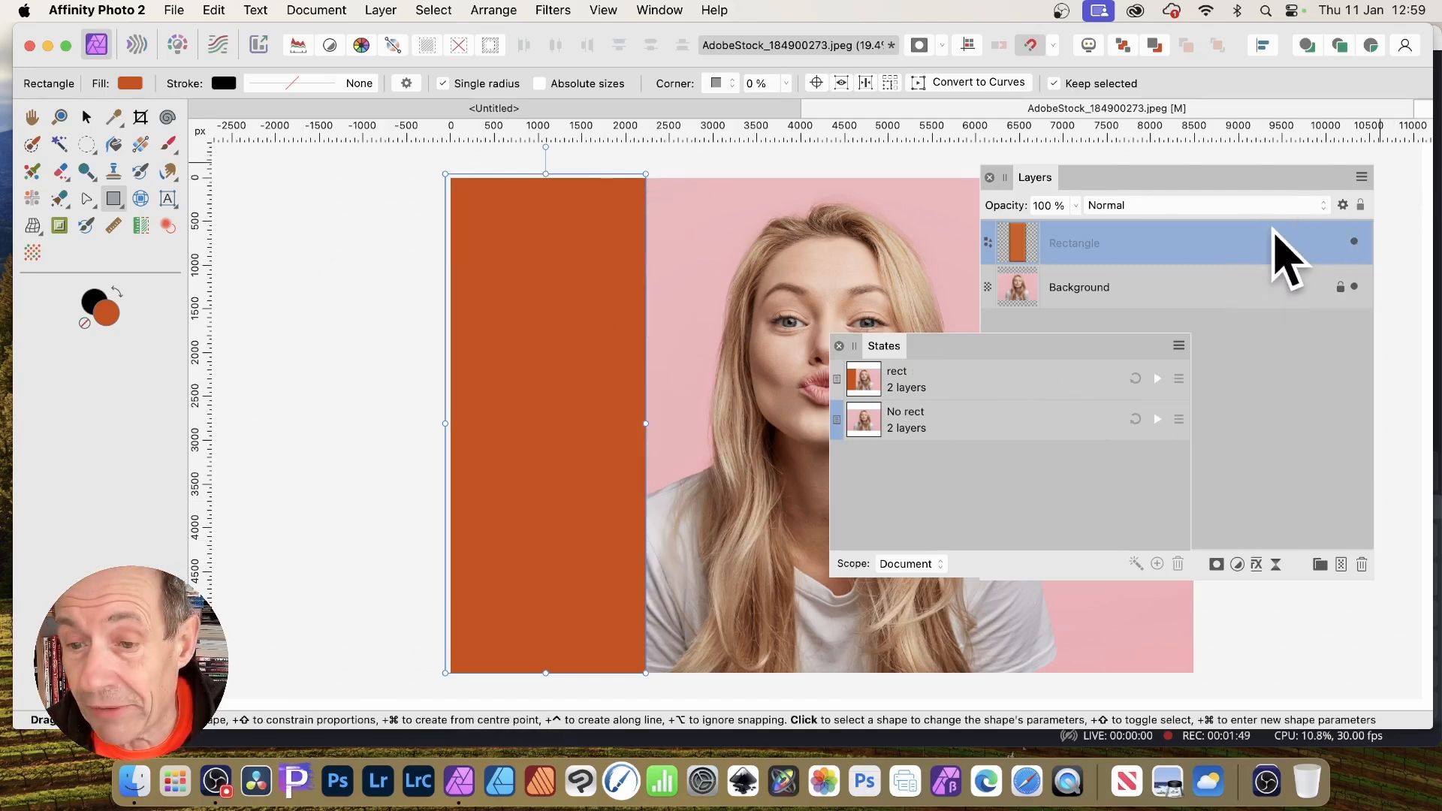
pyautogui.click(1161, 420)
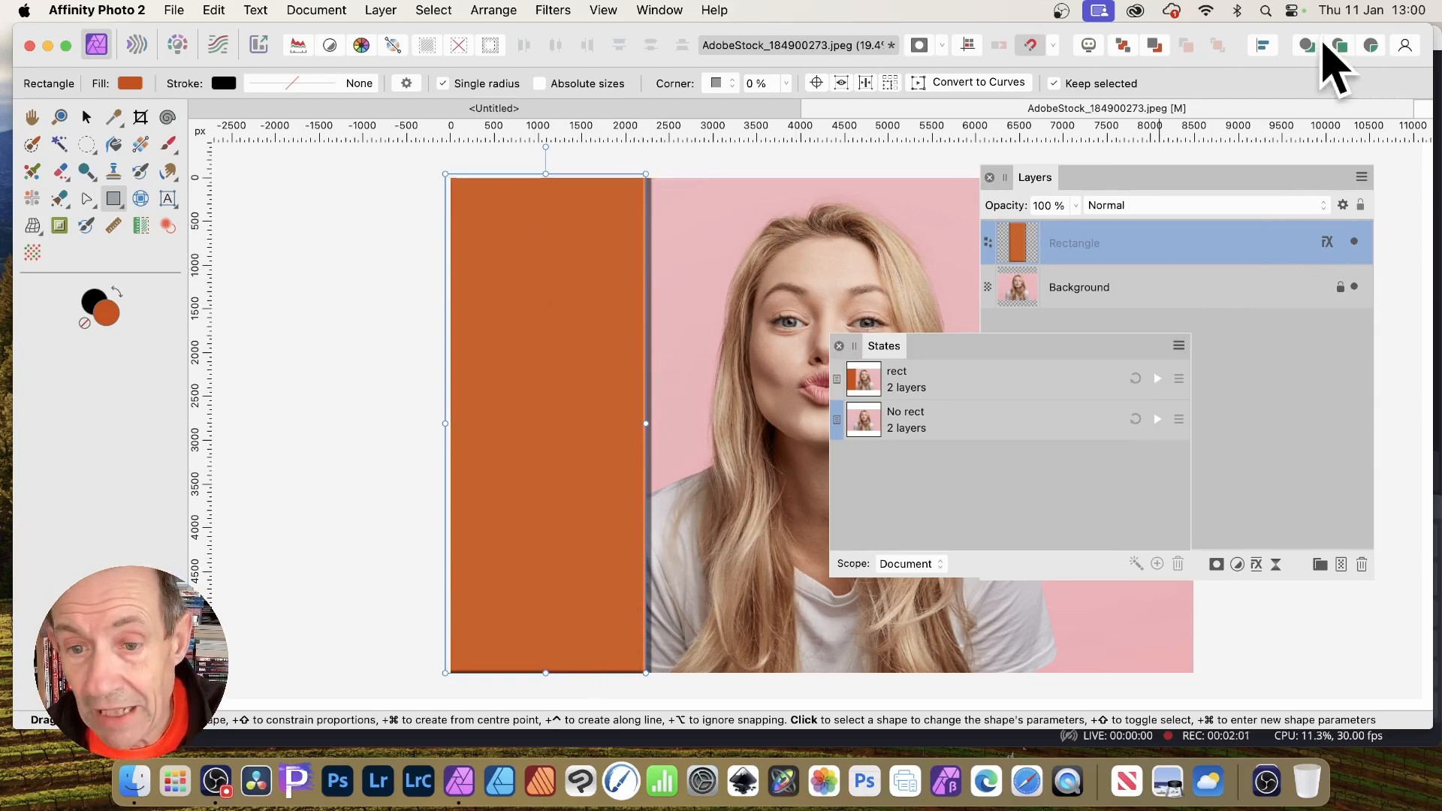
# - Examine which kinds of changes the rect state captures and which options the states list offers
pyautogui.click(1178, 379)
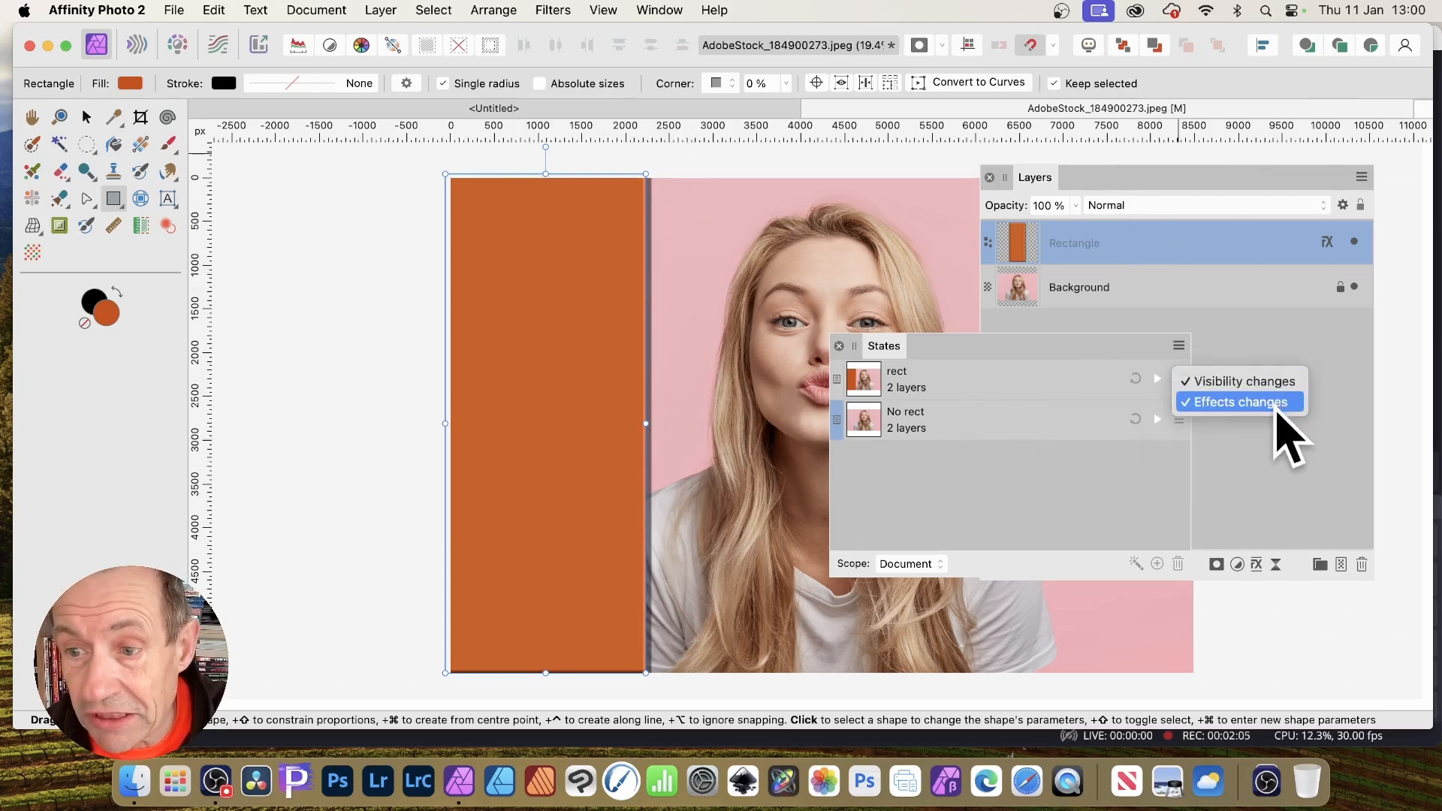
pyautogui.click(1168, 486)
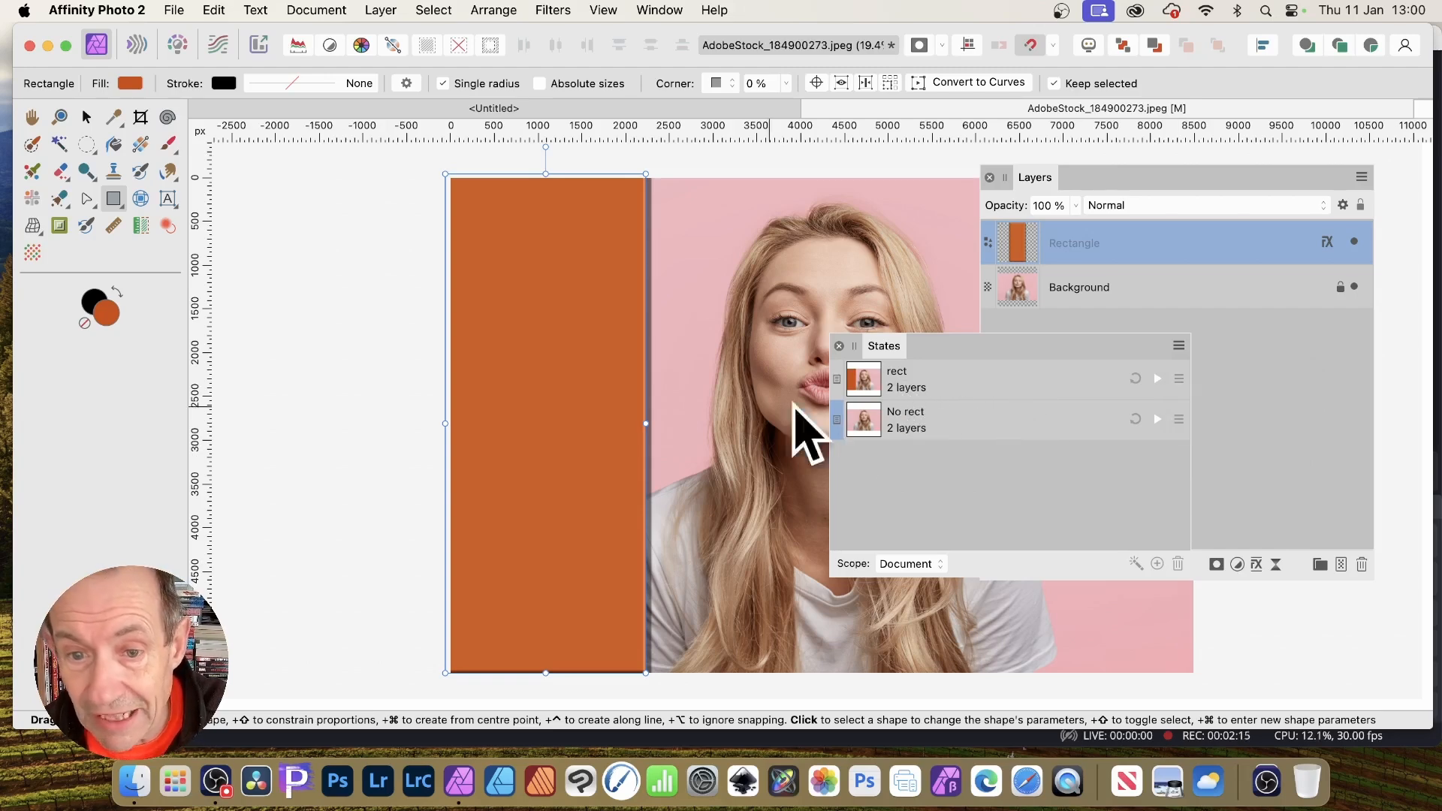
pyautogui.click(843, 383)
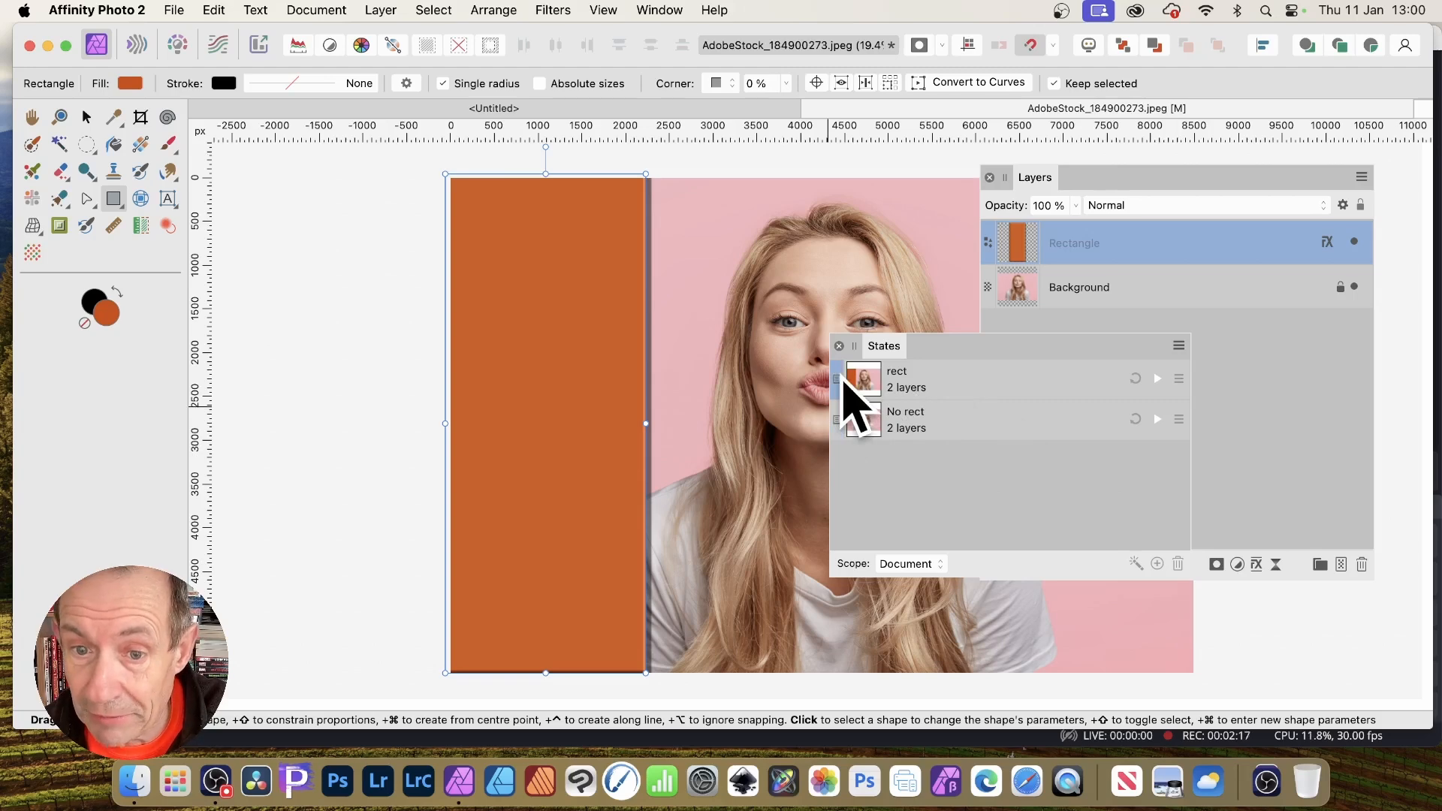
pyautogui.click(1178, 346)
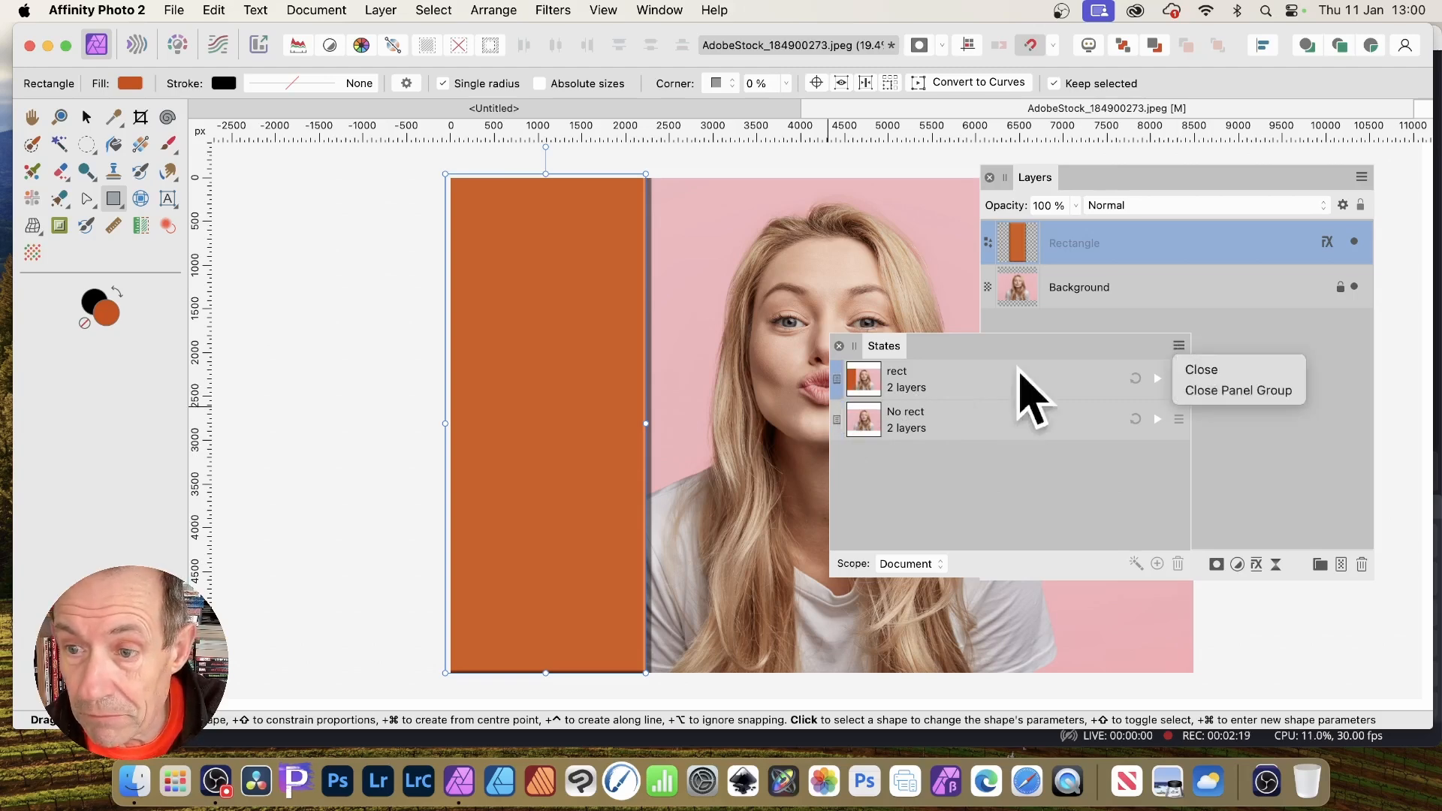
pyautogui.click(1017, 476)
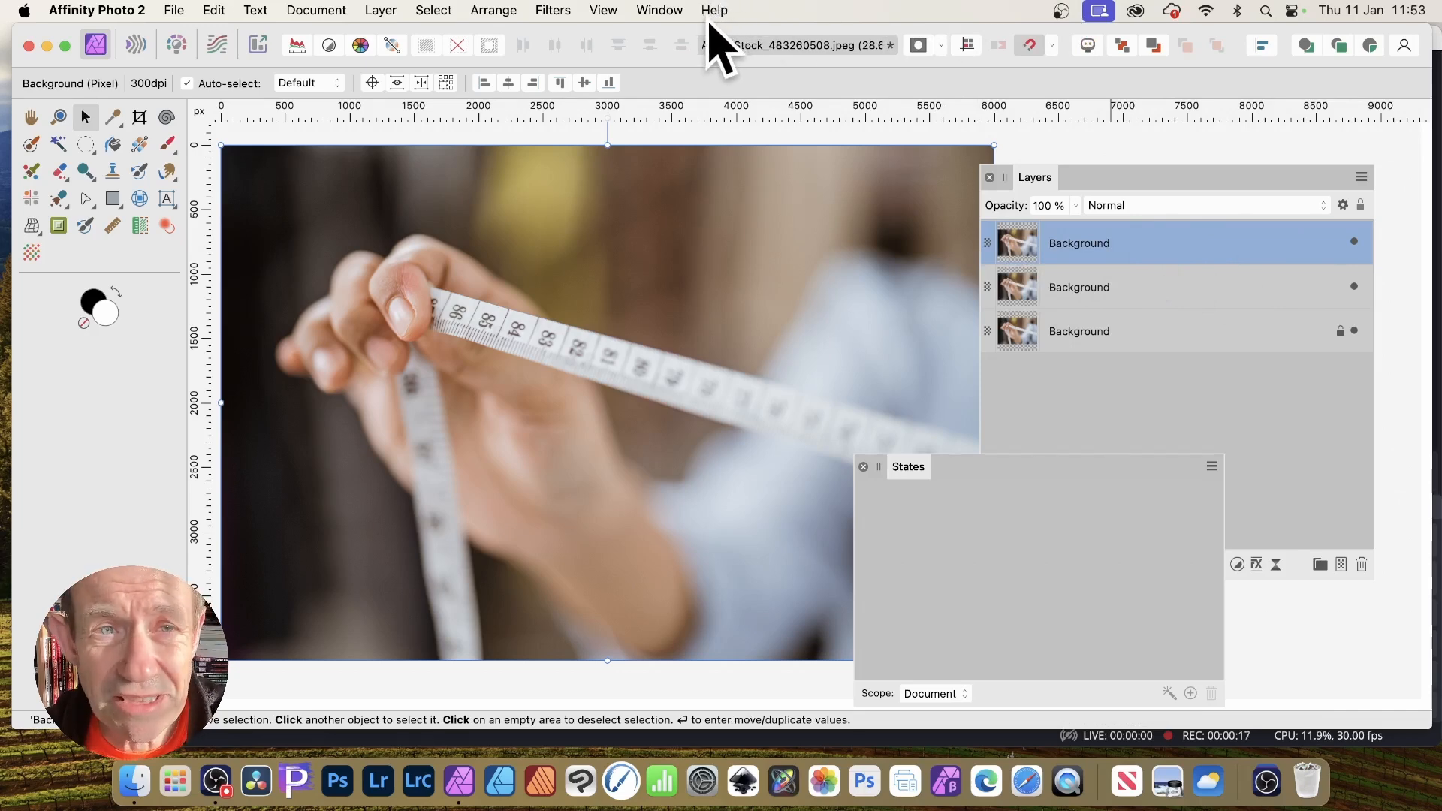
# - Apply a Halftone filter with a Monochrome screen to the top Background layer of the measuring-tape photo
pyautogui.click(554, 9)
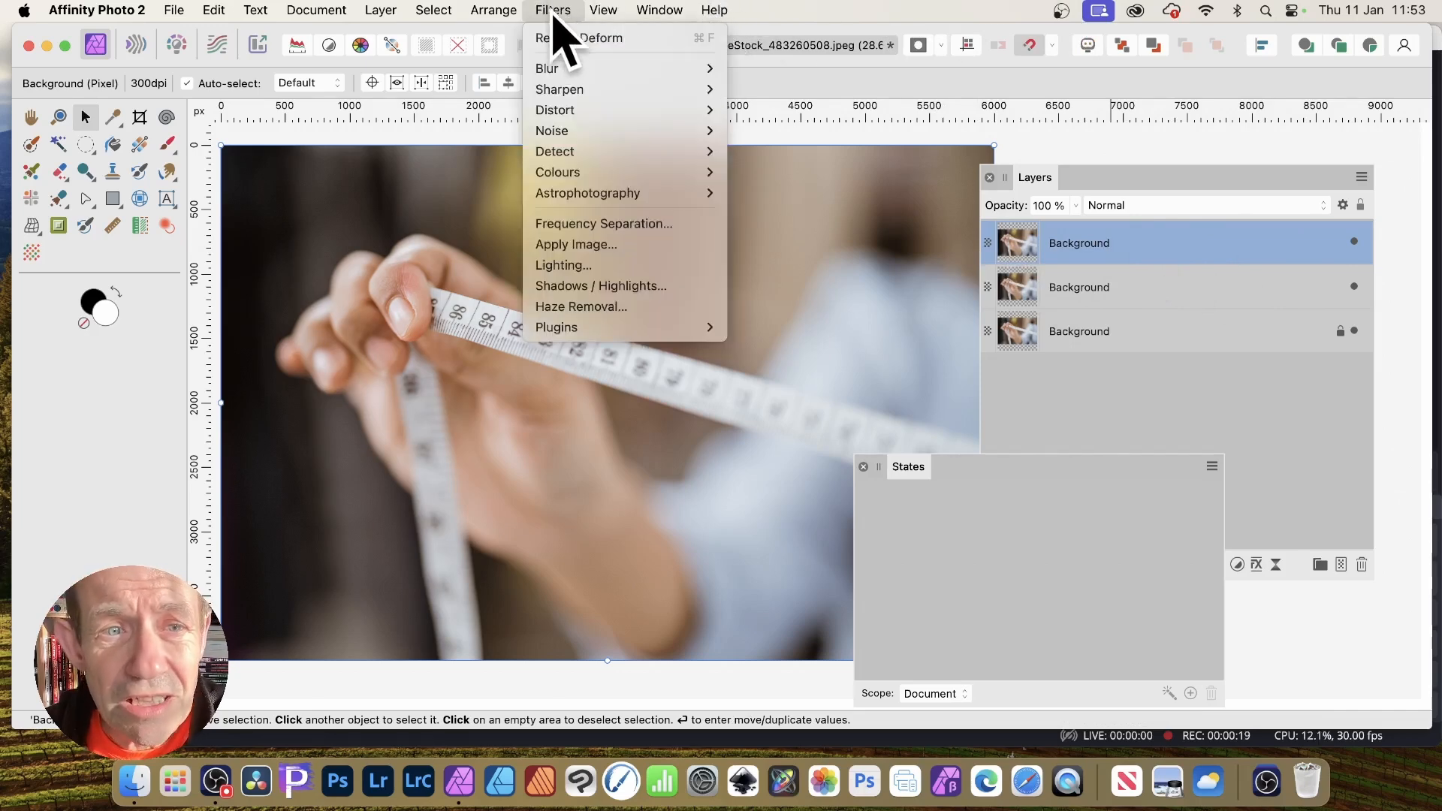
pyautogui.moveTo(556, 172)
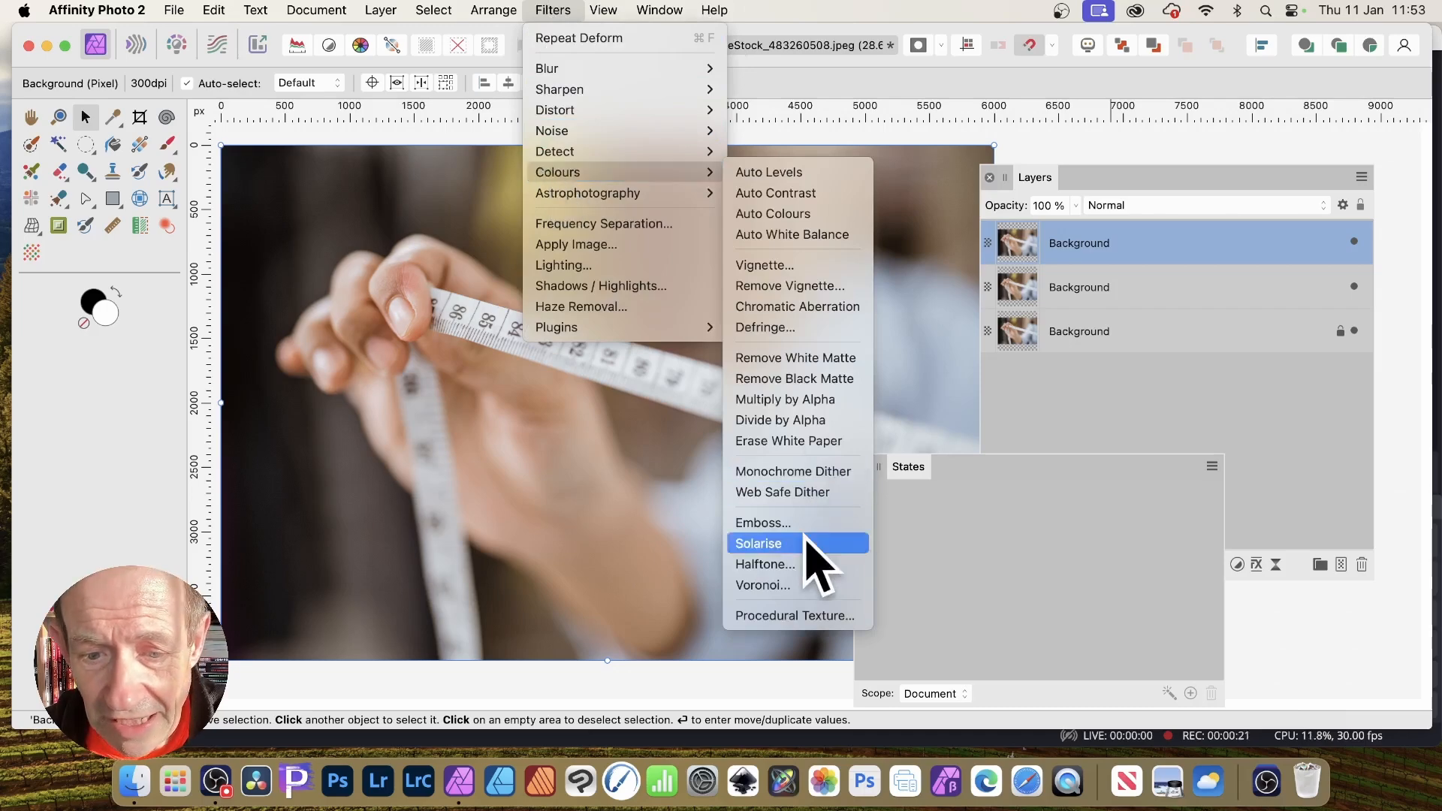
pyautogui.click(799, 564)
pyautogui.click(1220, 398)
pyautogui.click(1220, 402)
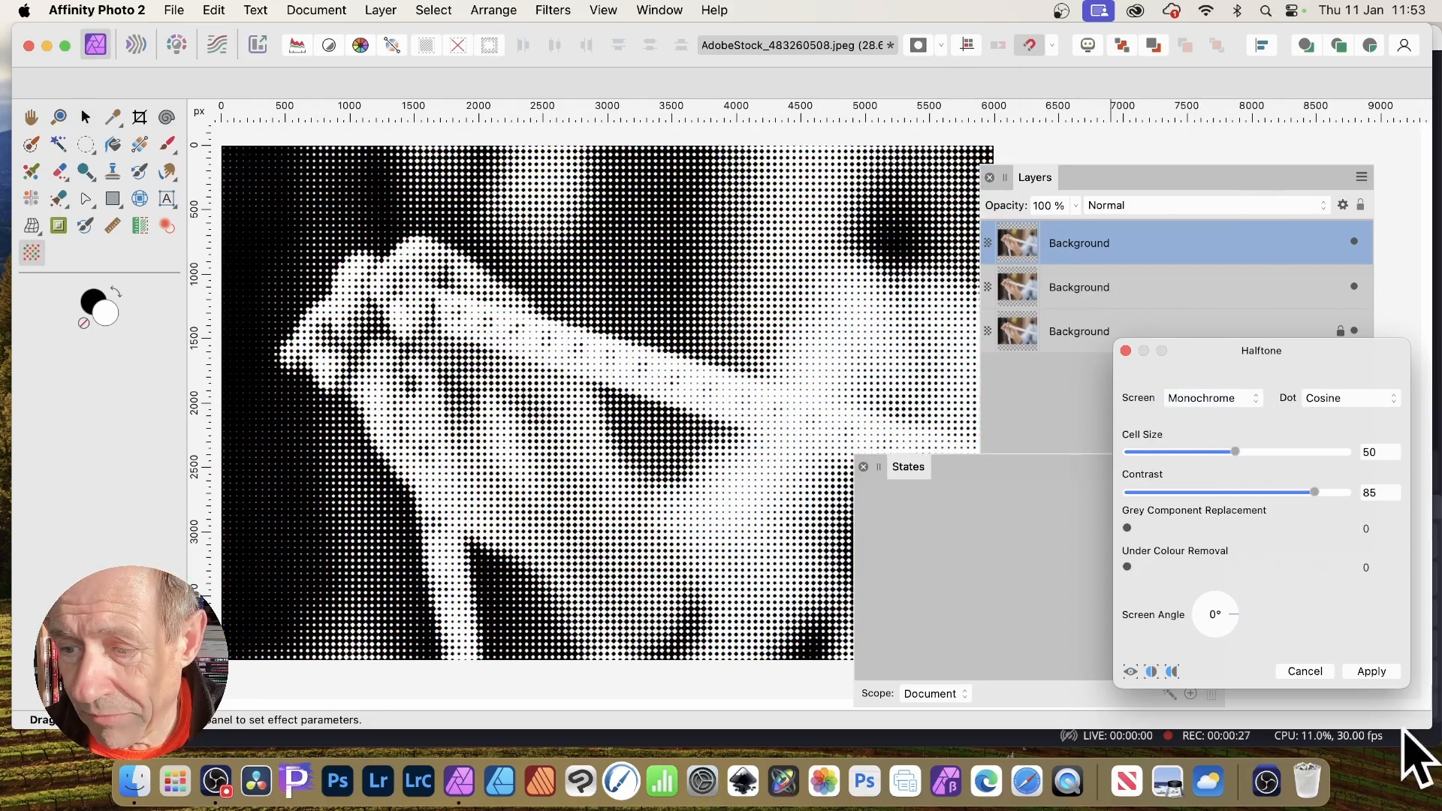
pyautogui.click(1382, 675)
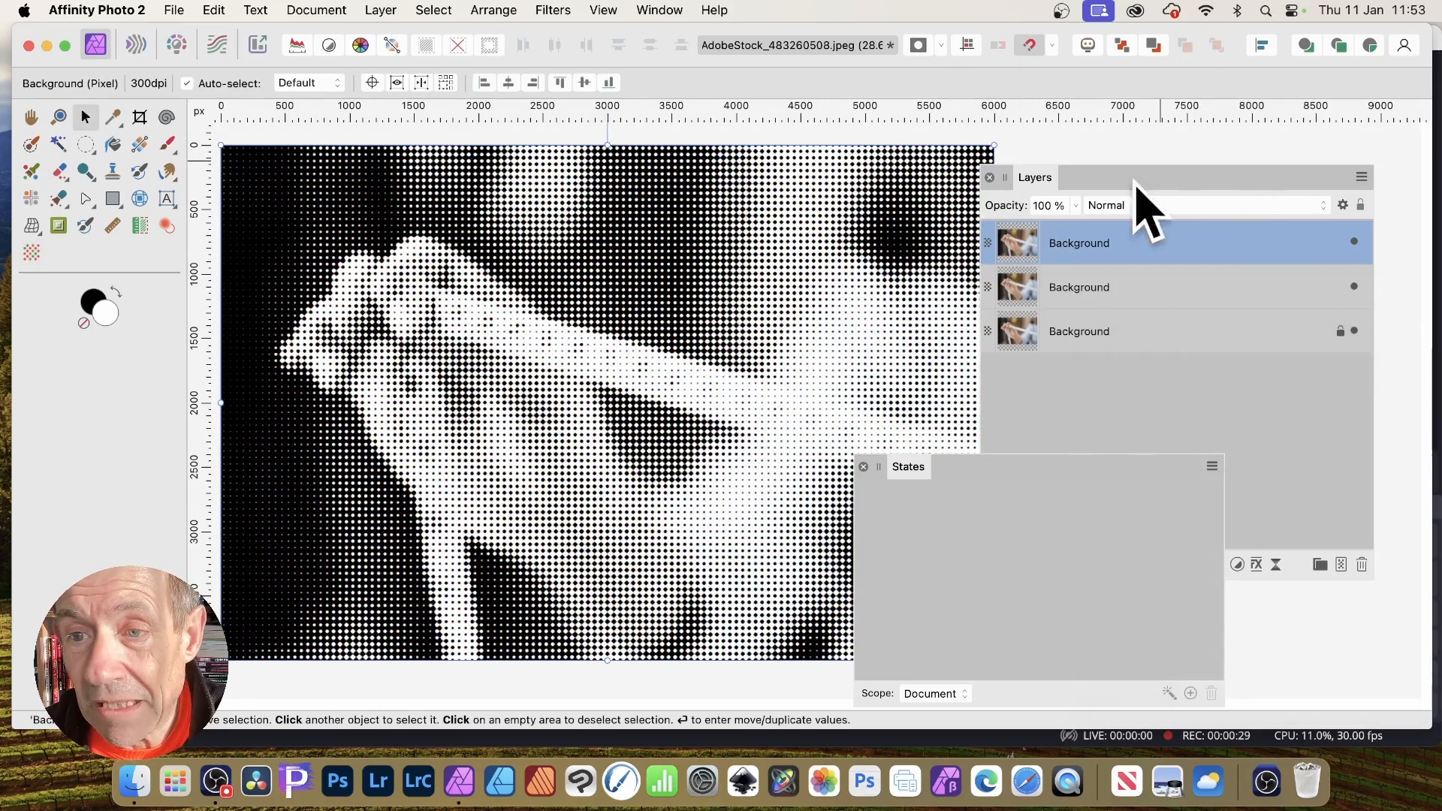
# - Rasterise the halftone layer to a mask and nest it inside the Background layer directly below
pyautogui.click(387, 9)
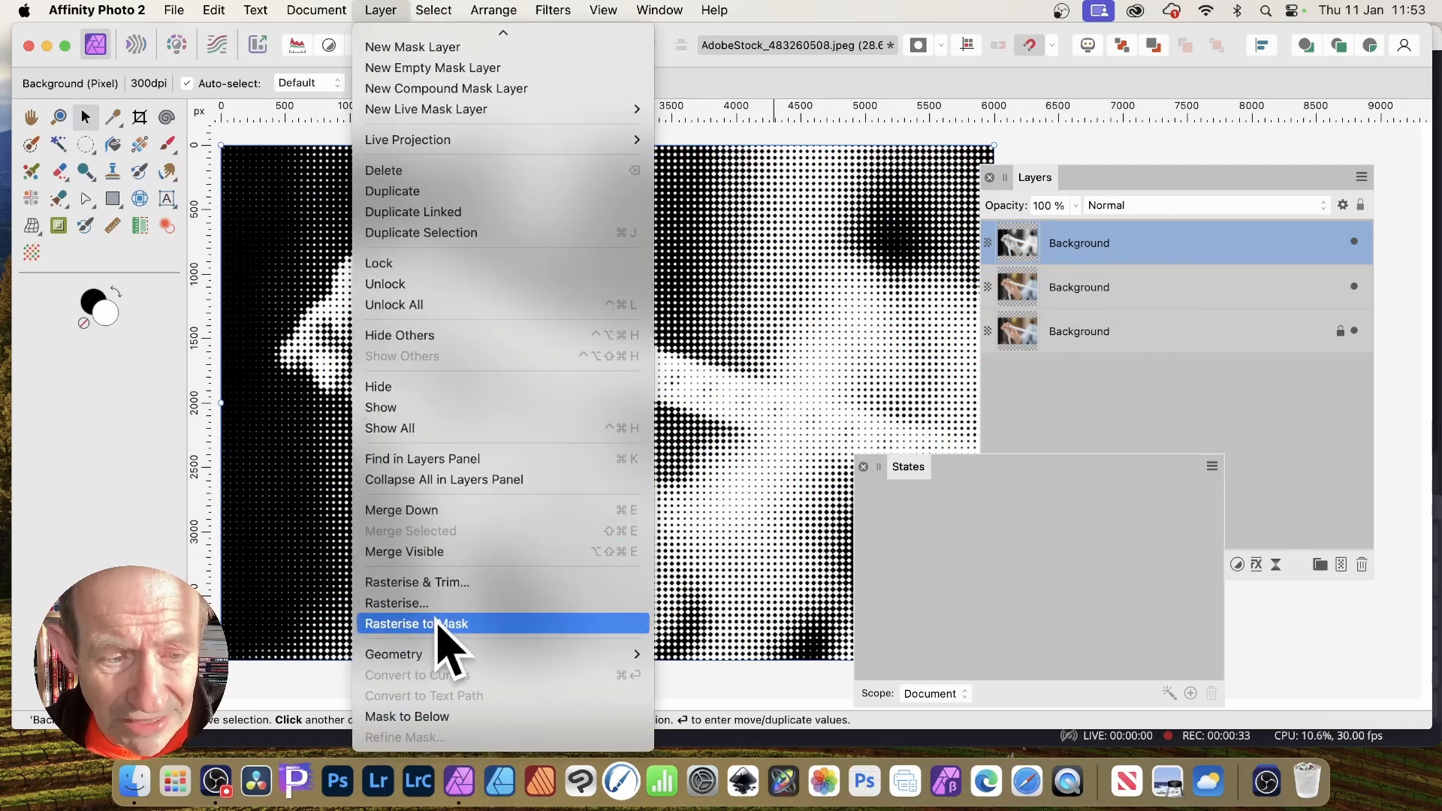
pyautogui.click(440, 629)
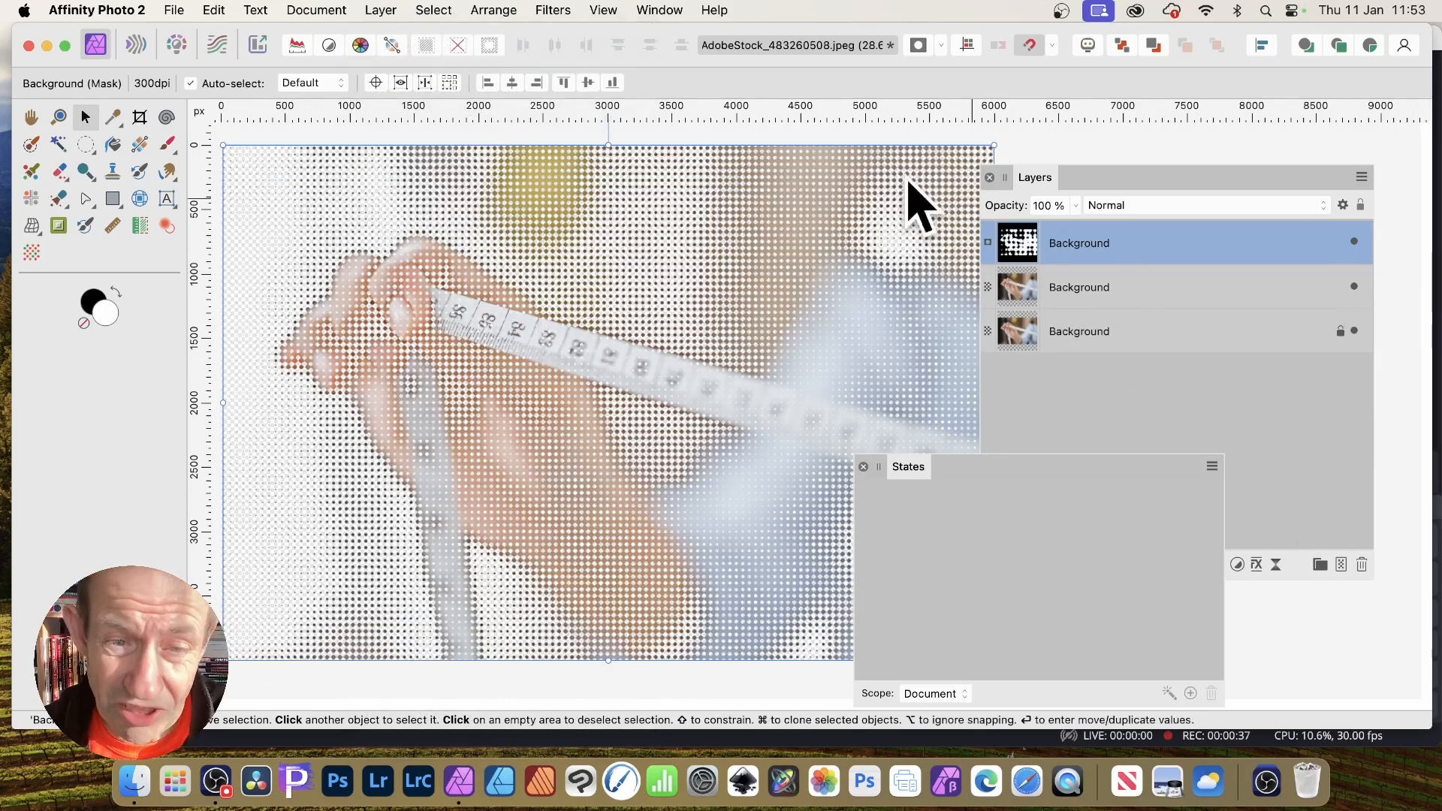
pyautogui.moveTo(1017, 242); pyautogui.dragTo(1072, 284)
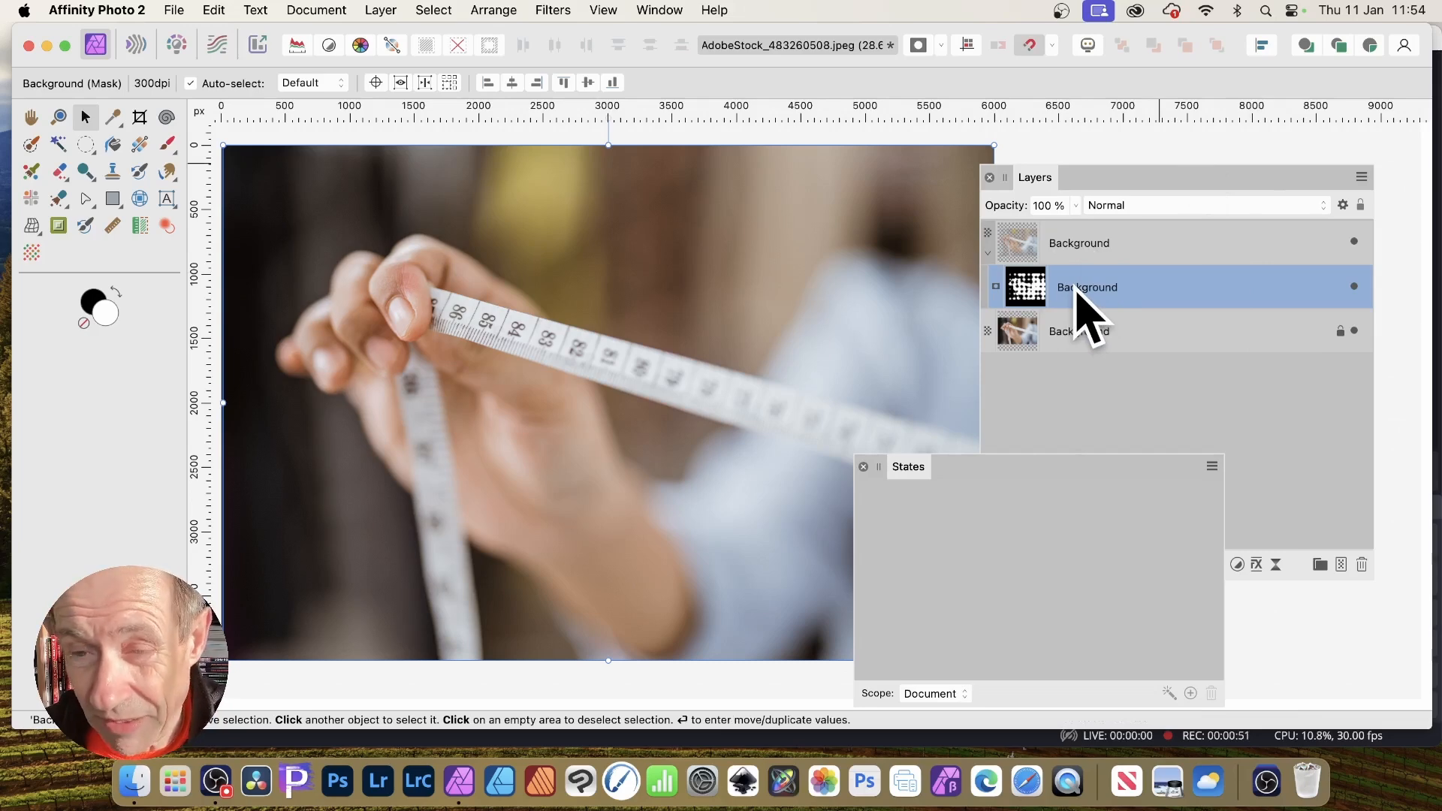
pyautogui.rightClick(1115, 289)
pyautogui.click(1166, 518)
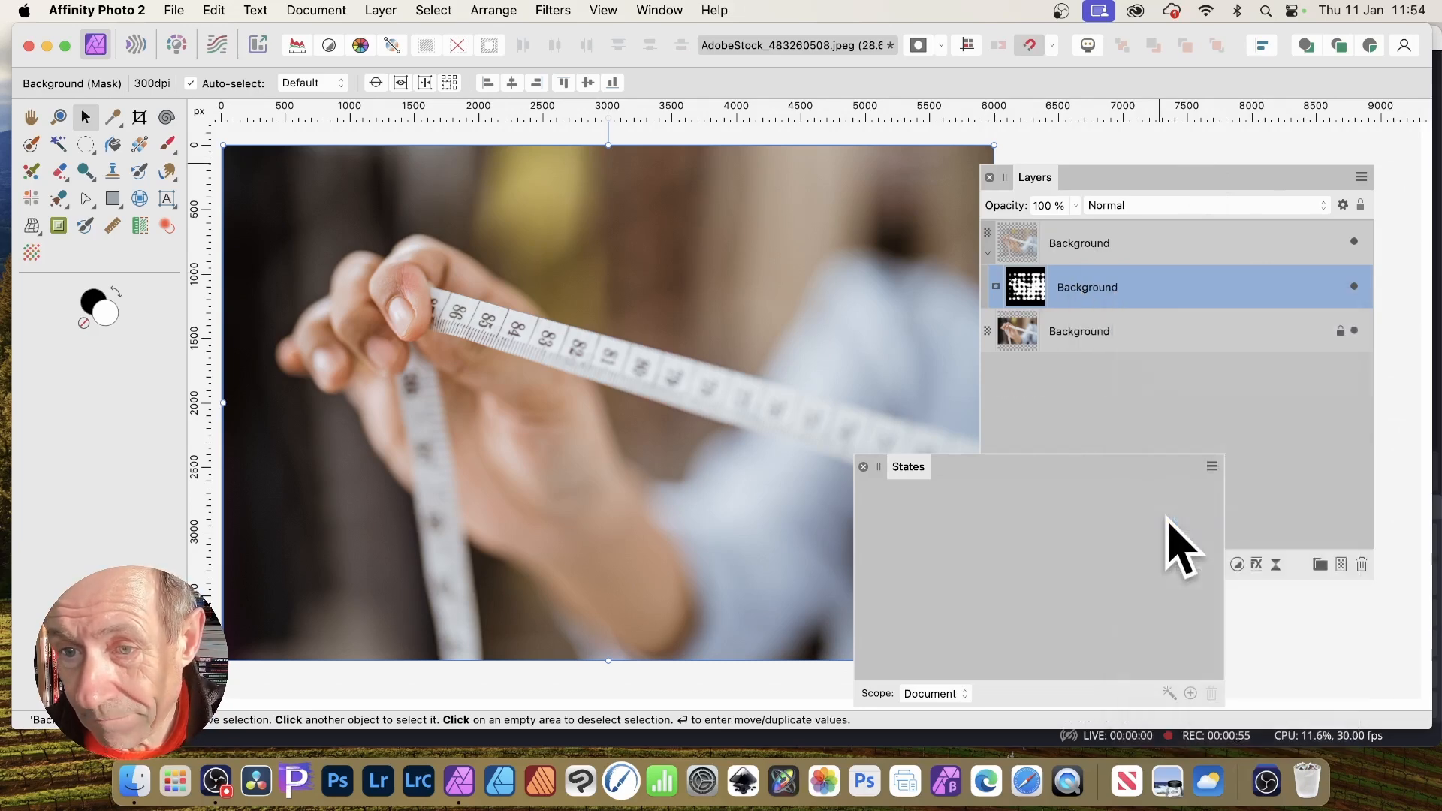
# - Duplicate the nested halftone mask and add a 3D layer effect with a 21.2 px radius to the top Background layer
pyautogui.click(1096, 242)
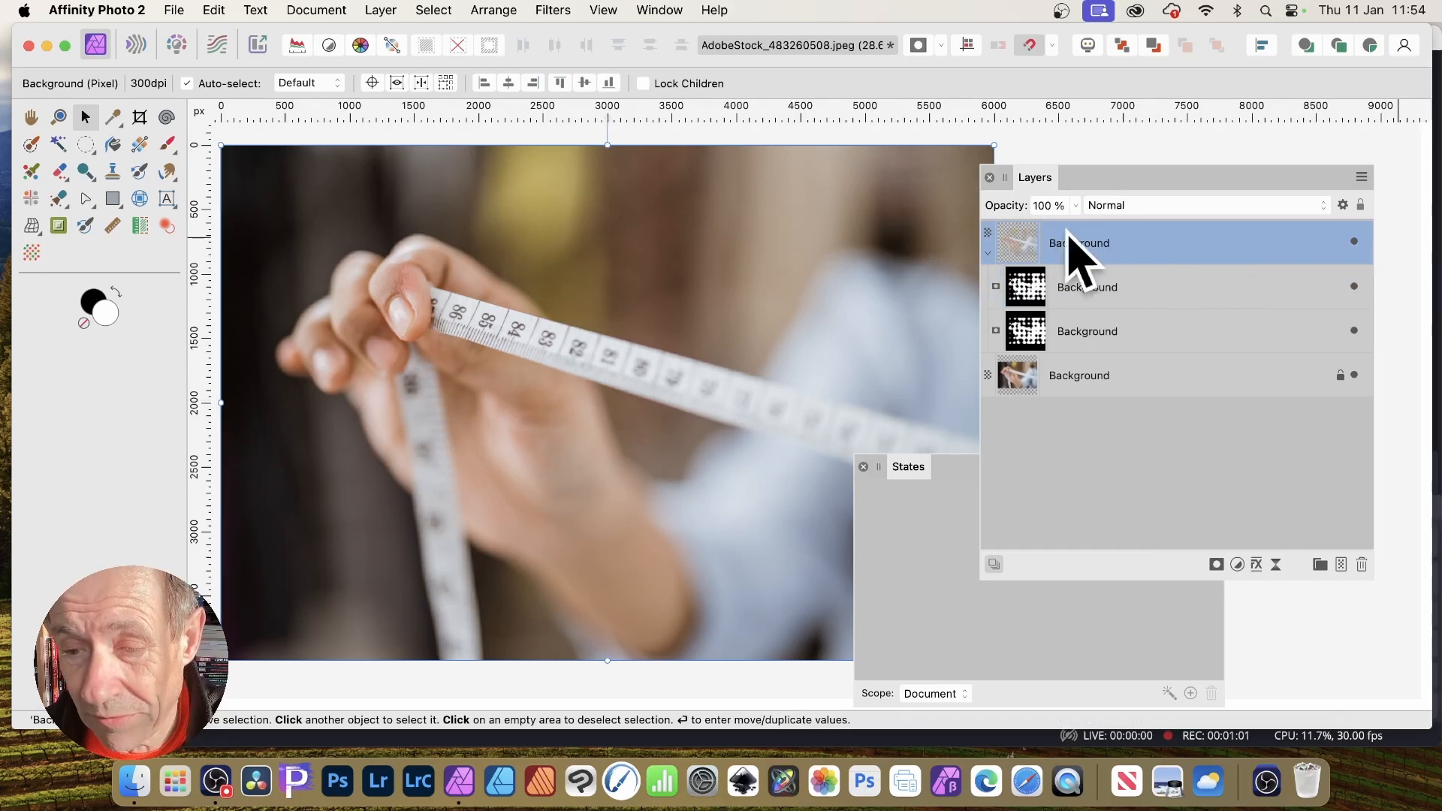
pyautogui.click(1261, 571)
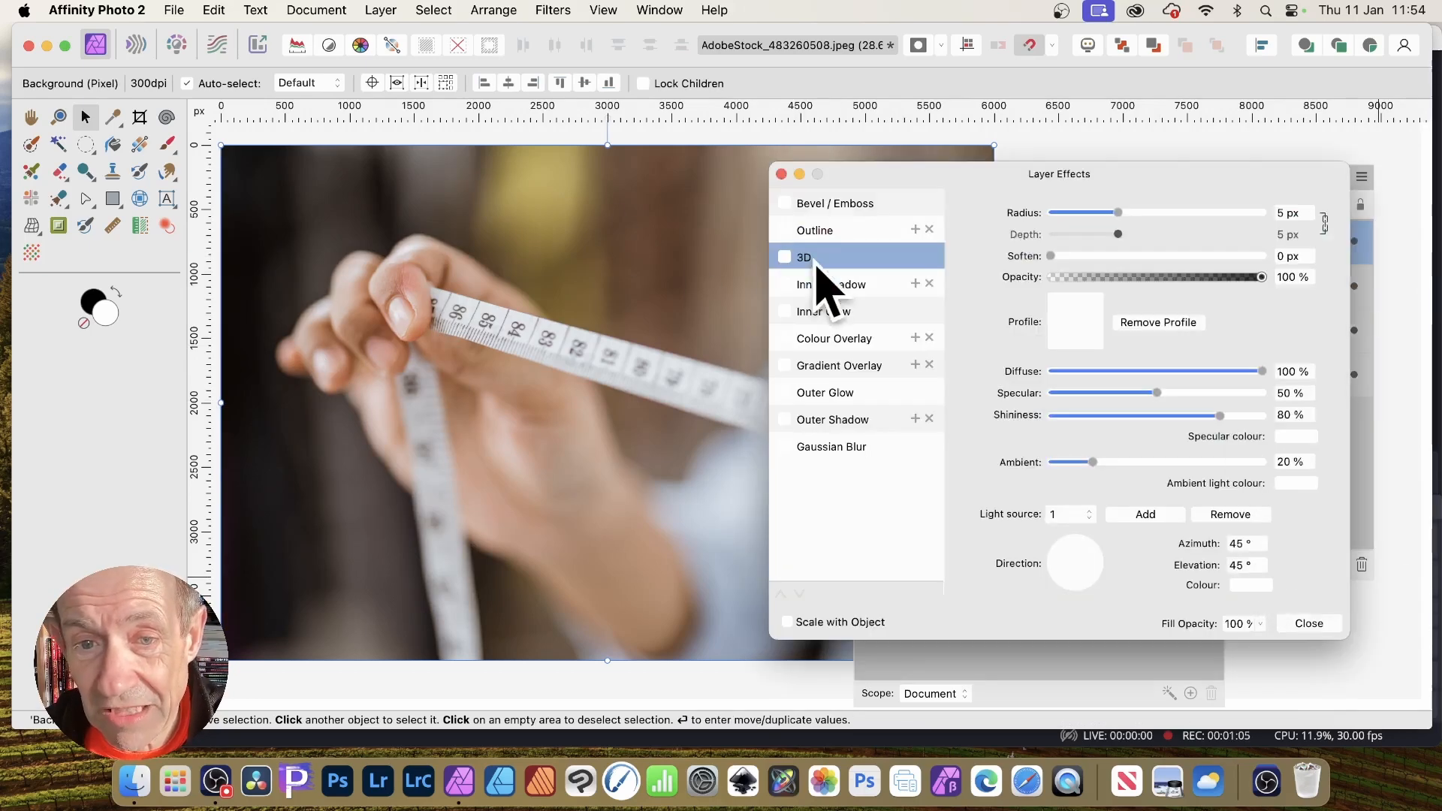
pyautogui.click(784, 258)
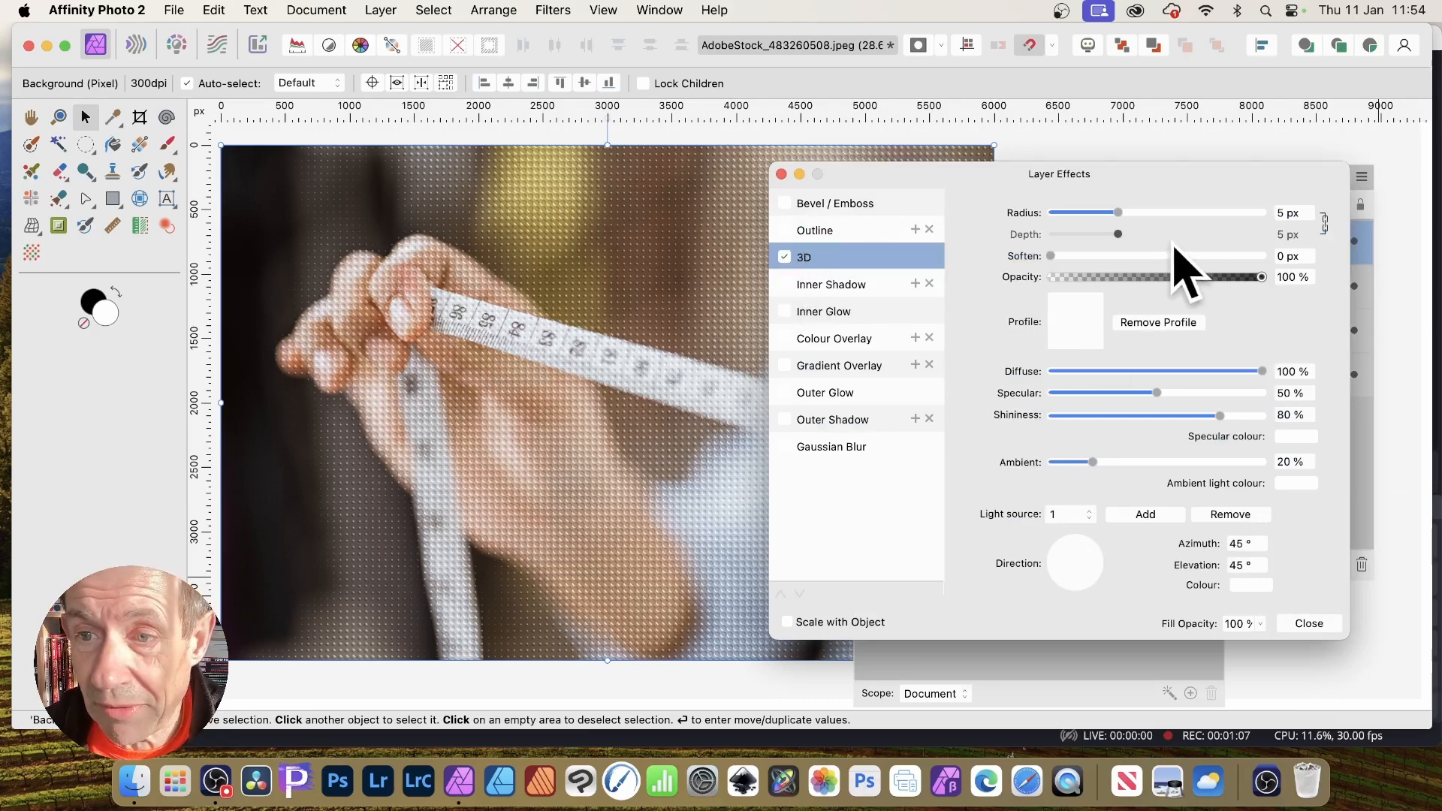
pyautogui.moveTo(1138, 214); pyautogui.dragTo(1169, 213)
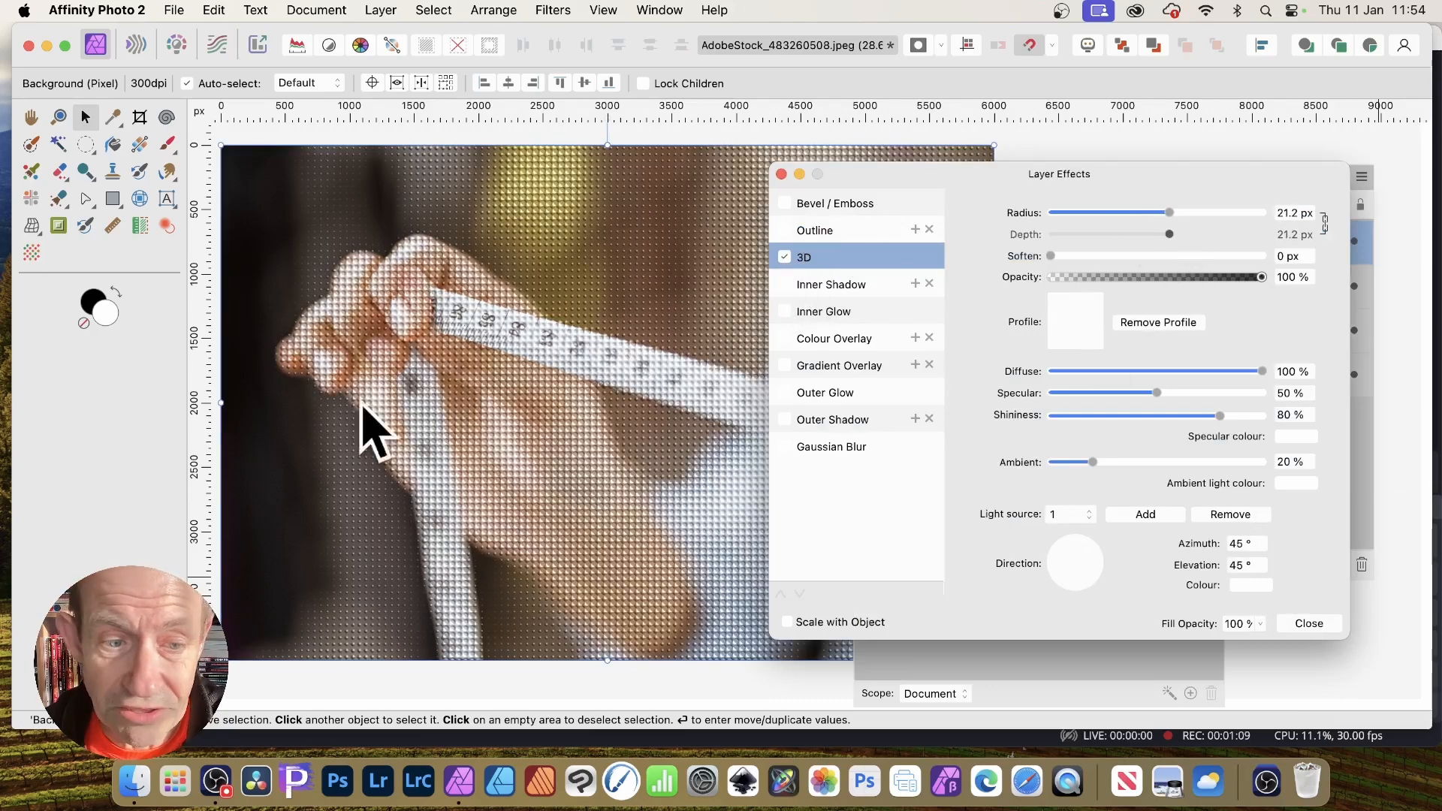
pyautogui.moveTo(971, 177); pyautogui.dragTo(831, 154)
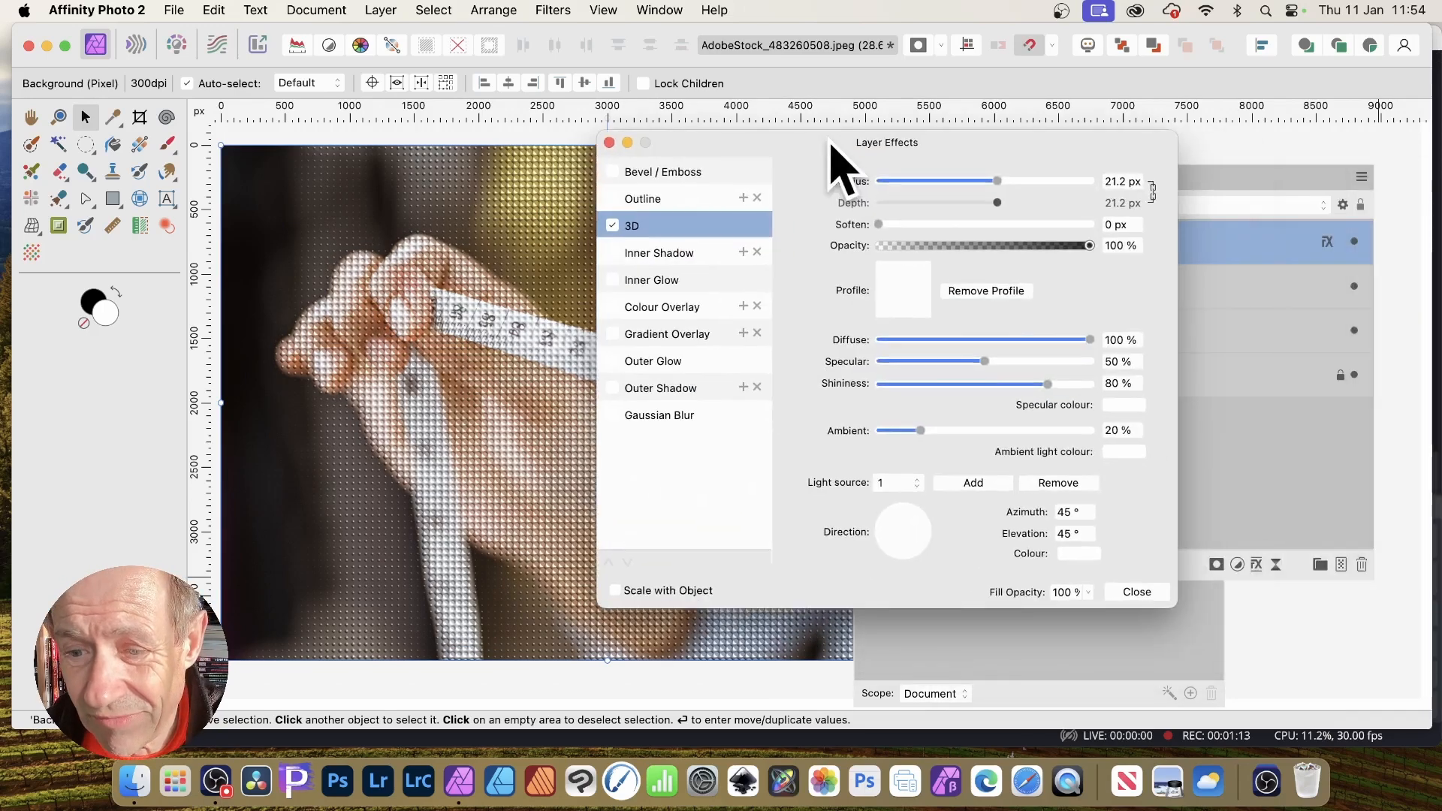
pyautogui.click(1137, 592)
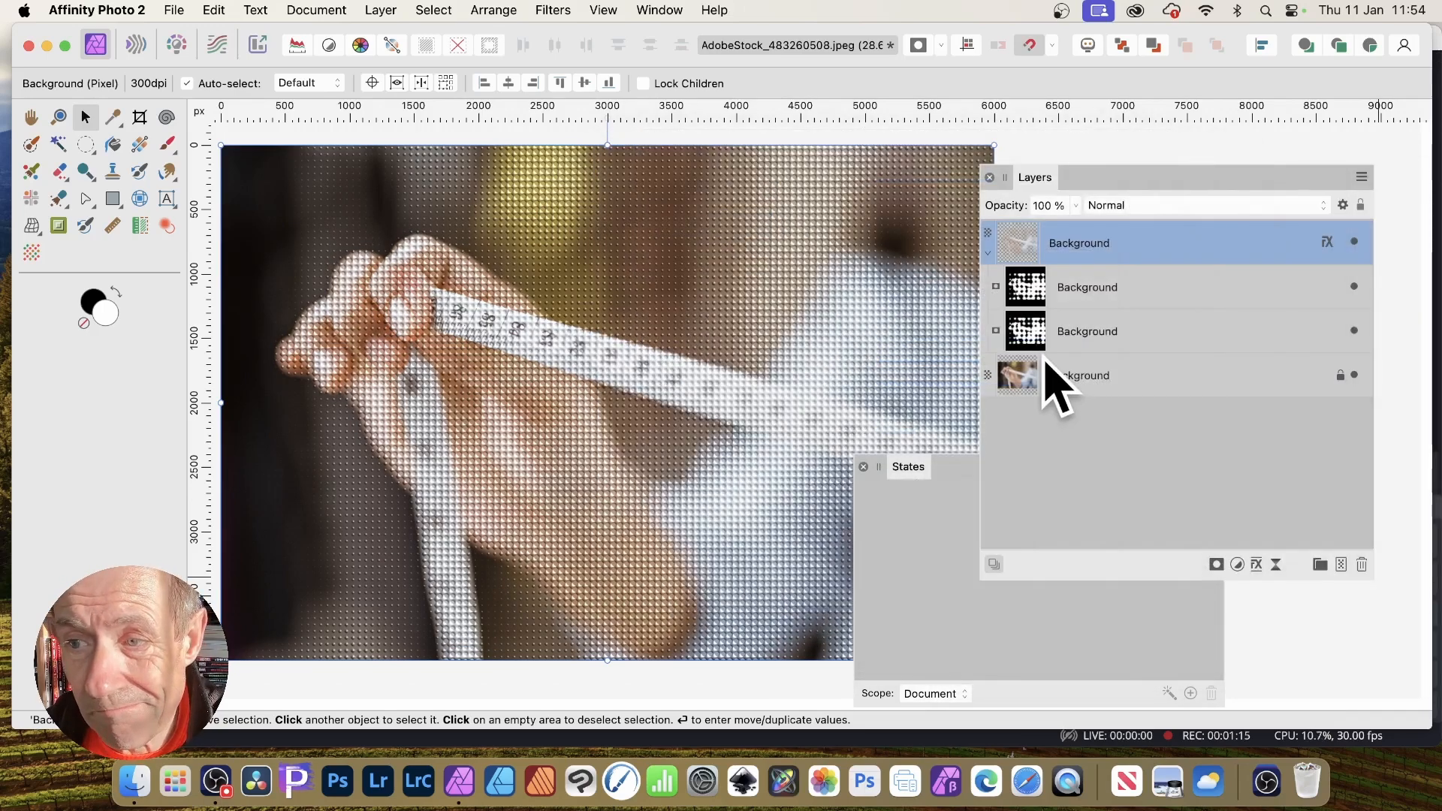
# - Start a Deform distortion on the lower halftone mask and place four pins across the image
pyautogui.click(1098, 353)
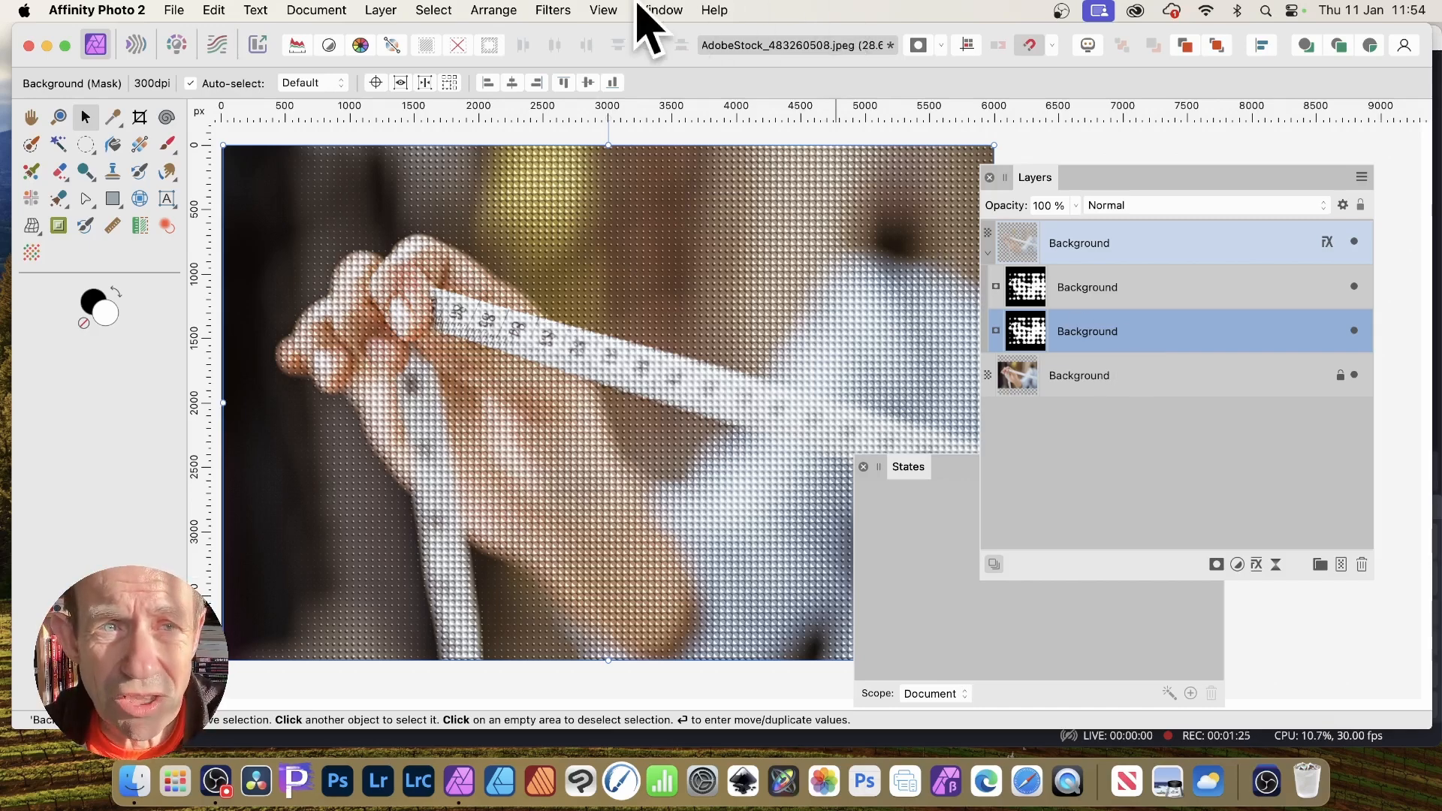
pyautogui.click(543, 9)
pyautogui.moveTo(493, 10)
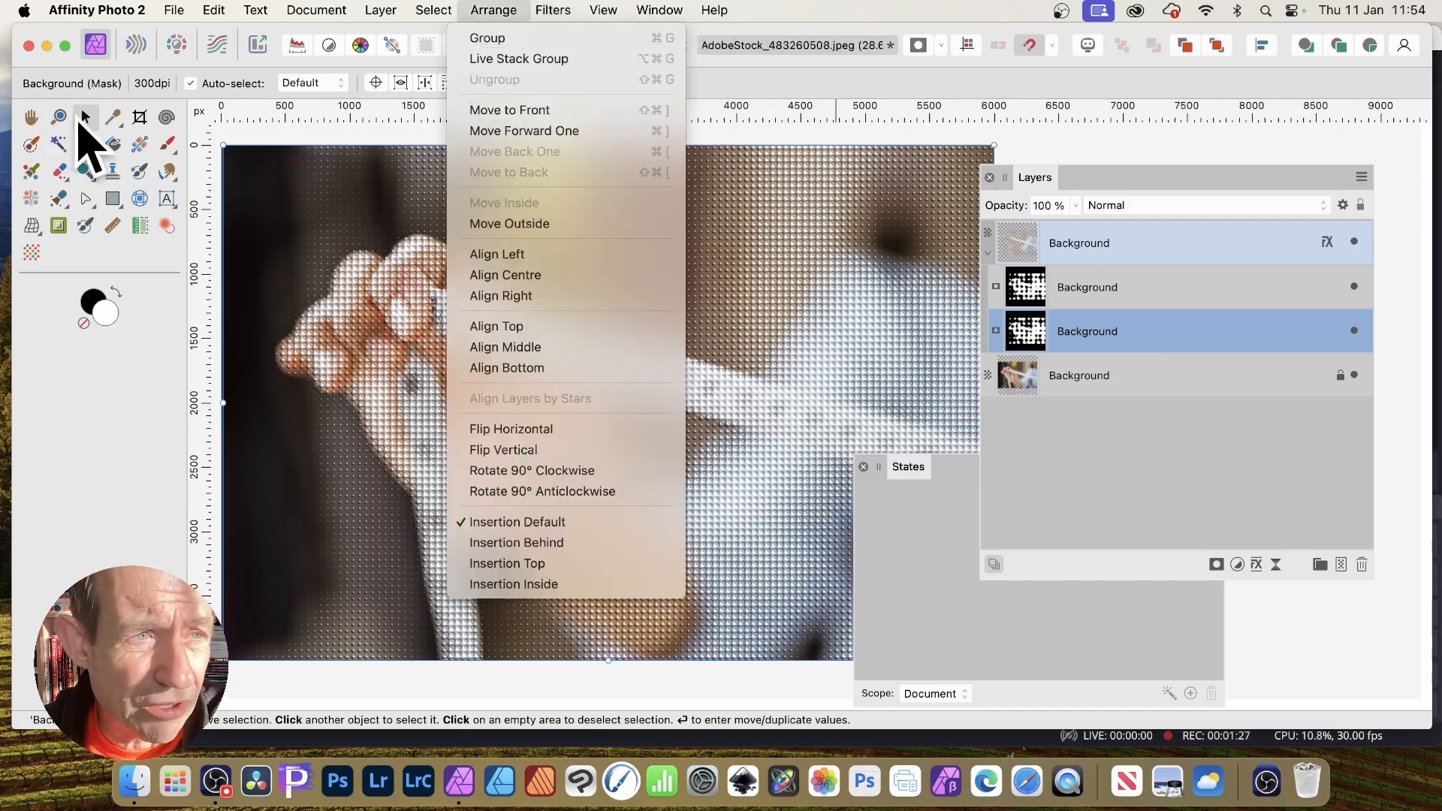
pyautogui.moveTo(555, 9)
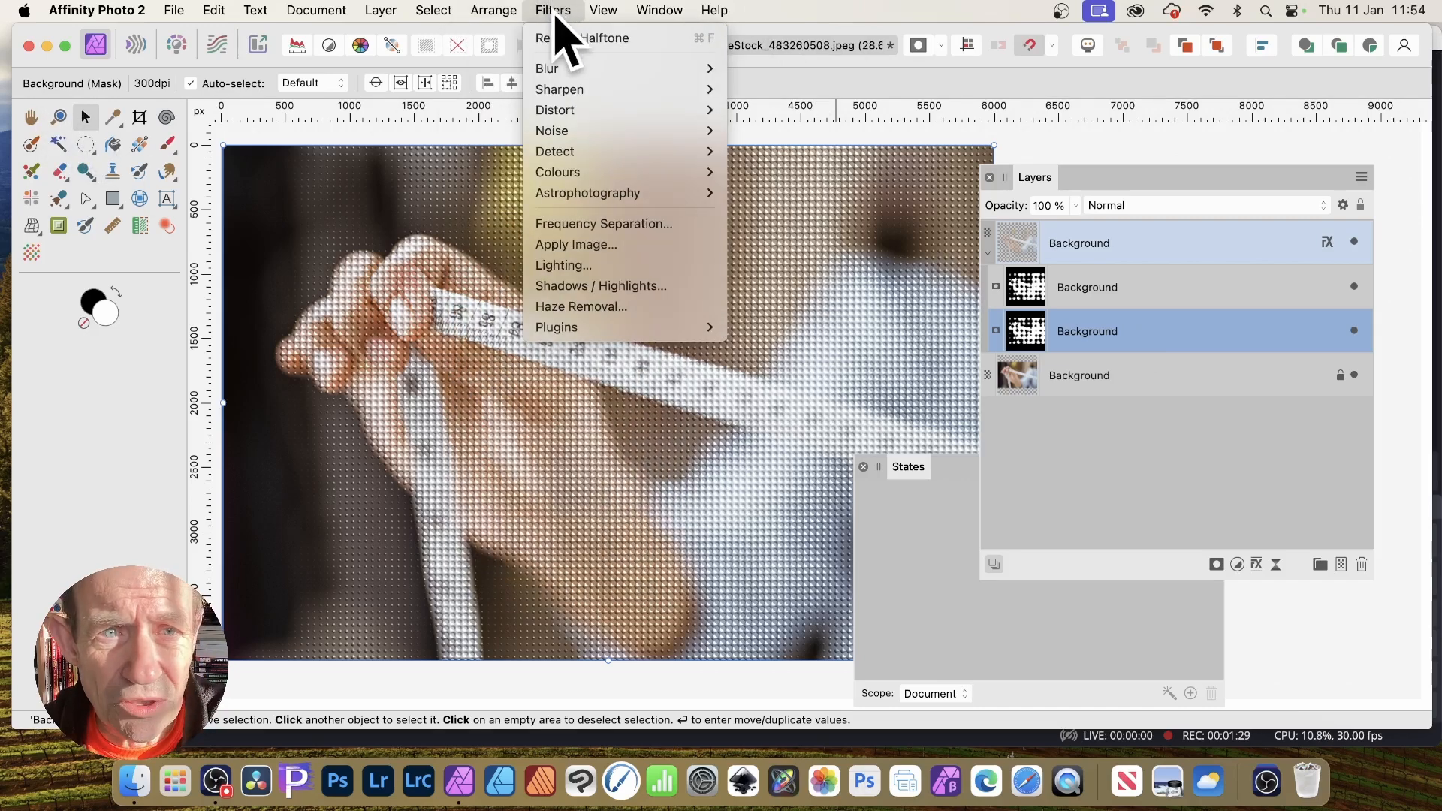
pyautogui.moveTo(579, 111)
pyautogui.click(811, 111)
pyautogui.click(513, 276)
pyautogui.click(806, 235)
pyautogui.click(760, 335)
pyautogui.click(676, 497)
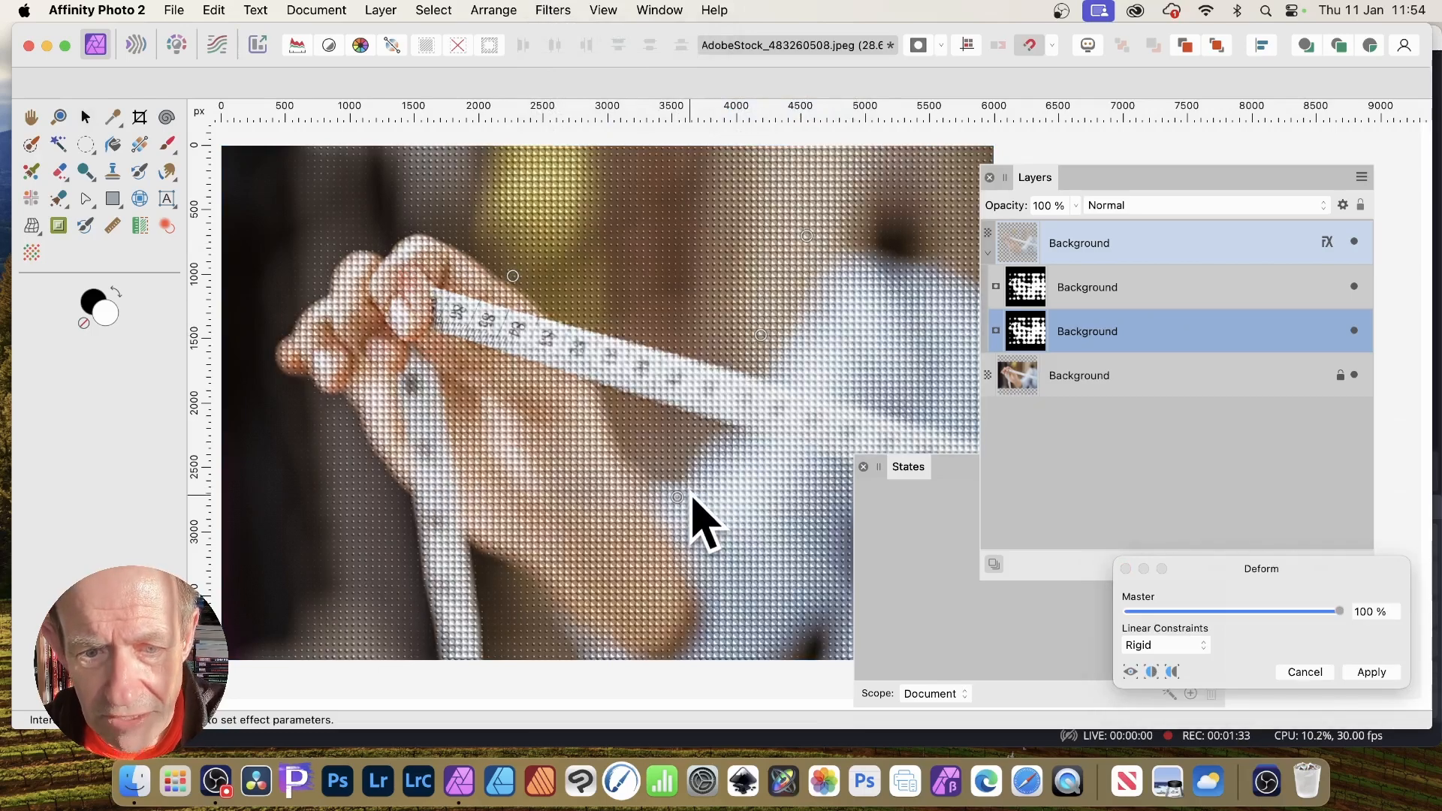
# - Warp the lower mask's dot pattern by pulling Deform pins in several directions, adding more pins, and apply the distortion
pyautogui.moveTo(670, 499); pyautogui.dragTo(562, 294)
pyautogui.click(538, 500)
pyautogui.moveTo(538, 500); pyautogui.dragTo(328, 423)
pyautogui.click(551, 441)
pyautogui.moveTo(551, 441); pyautogui.dragTo(401, 696)
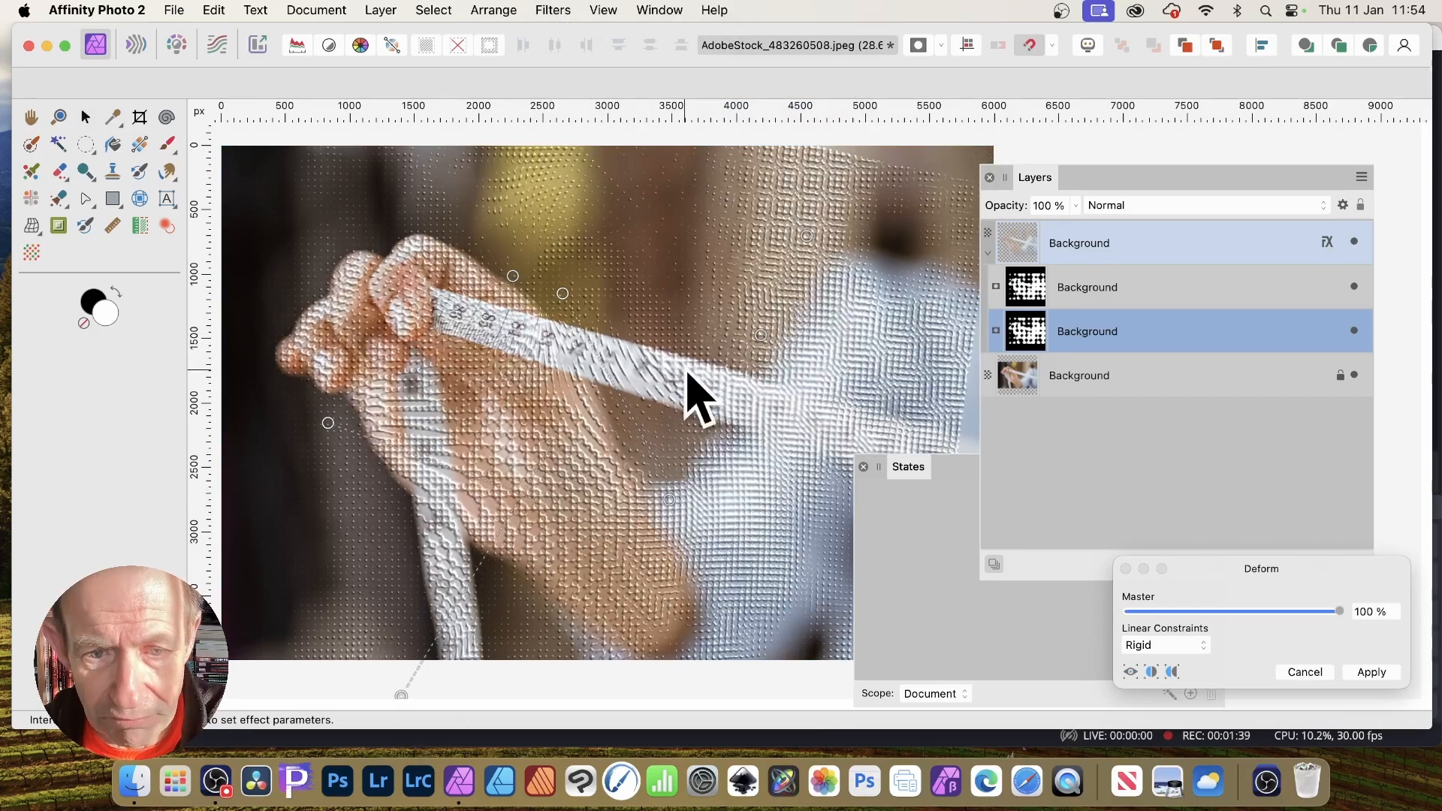
pyautogui.click(860, 263)
pyautogui.moveTo(859, 263); pyautogui.dragTo(968, 167)
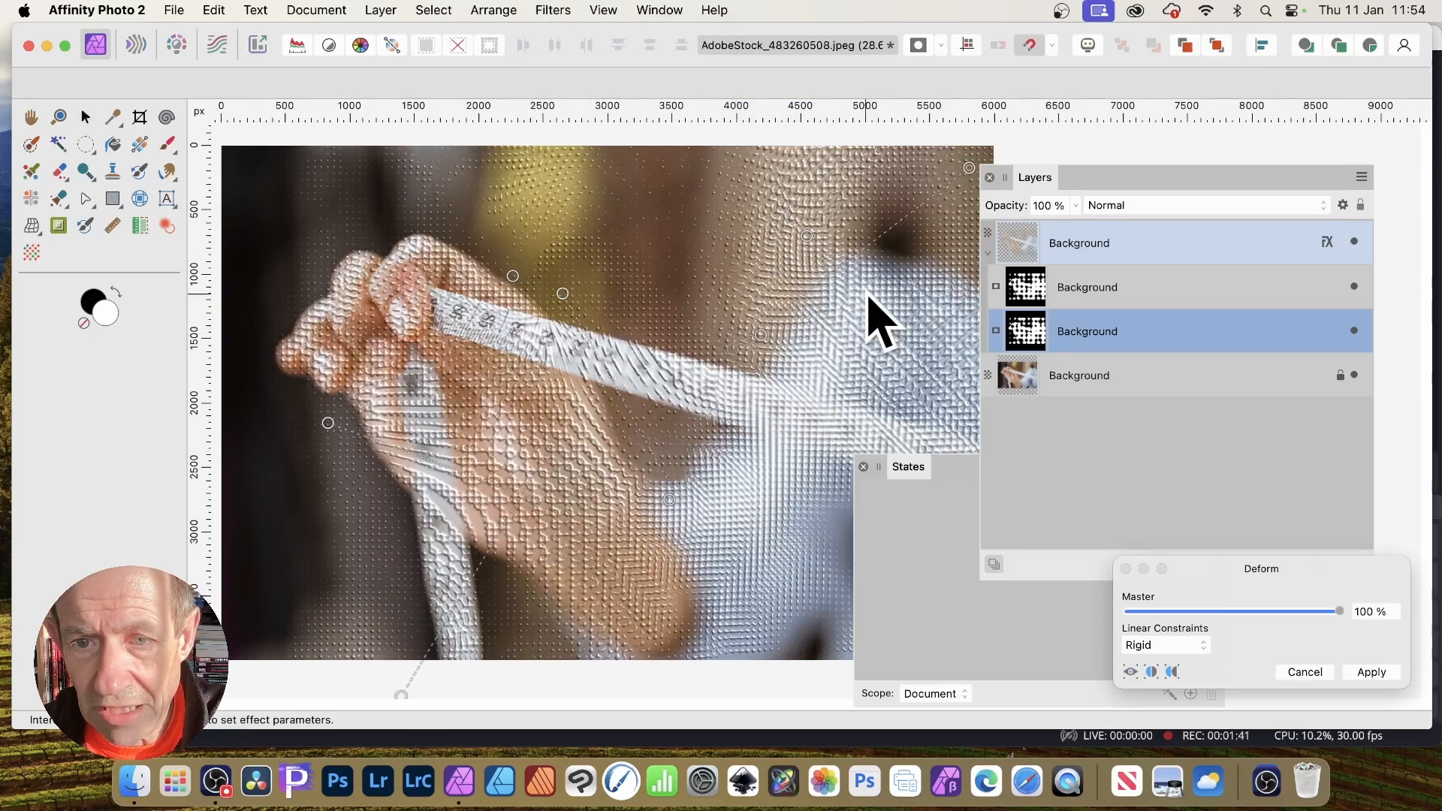
pyautogui.click(934, 425)
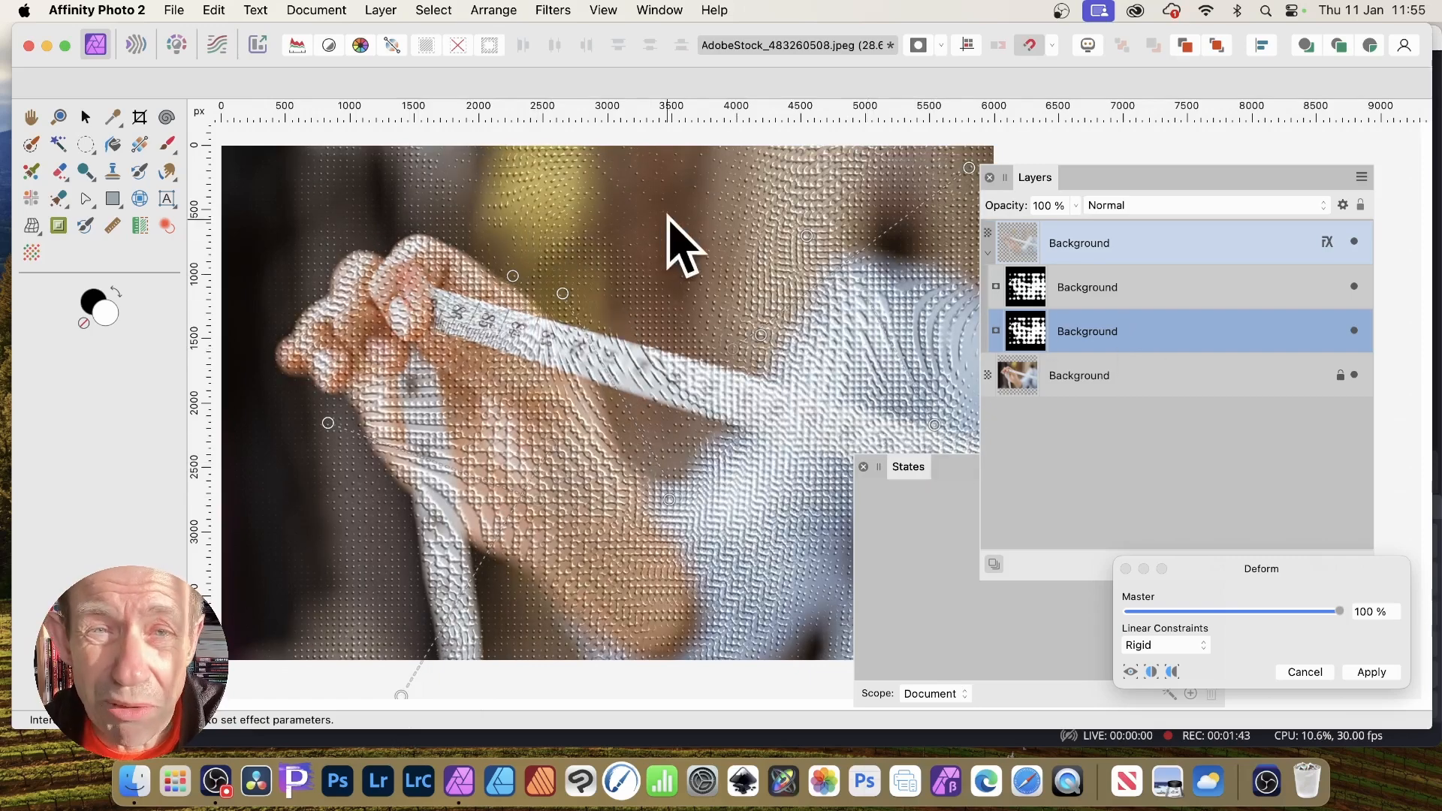
pyautogui.moveTo(650, 300); pyautogui.dragTo(536, 185)
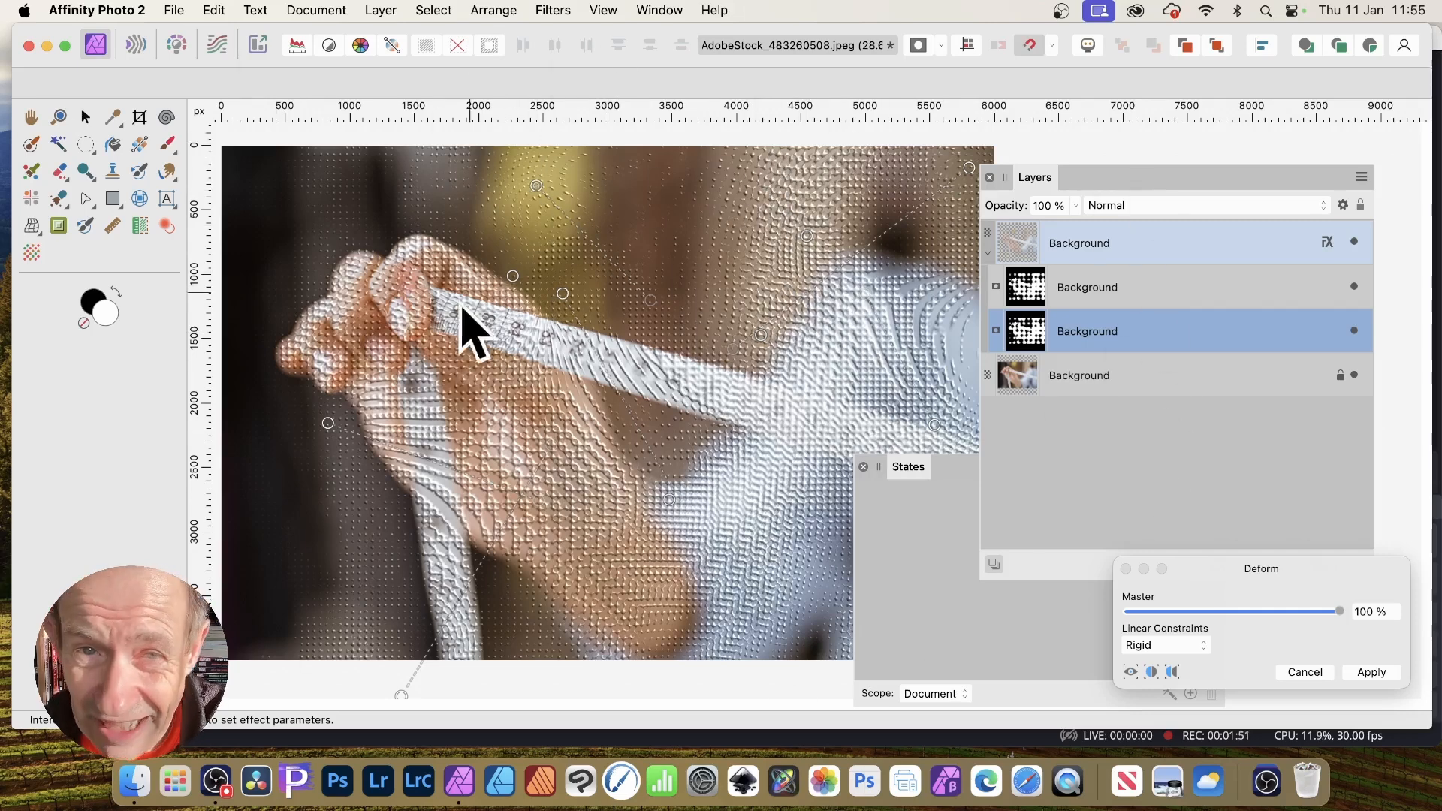
pyautogui.click(1380, 672)
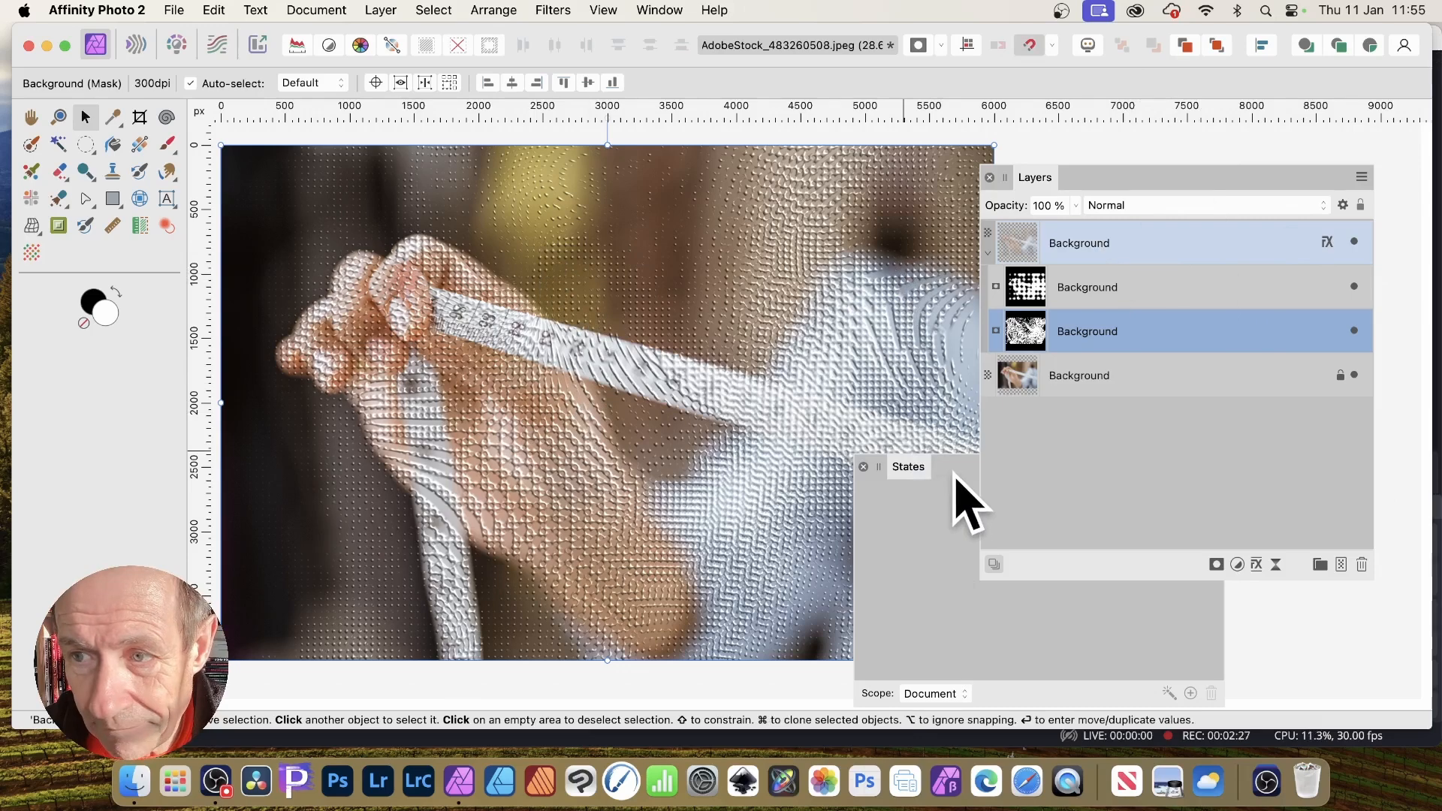
# - Hide the upper halftone mask and capture the document as a state named Deform
pyautogui.click(1357, 288)
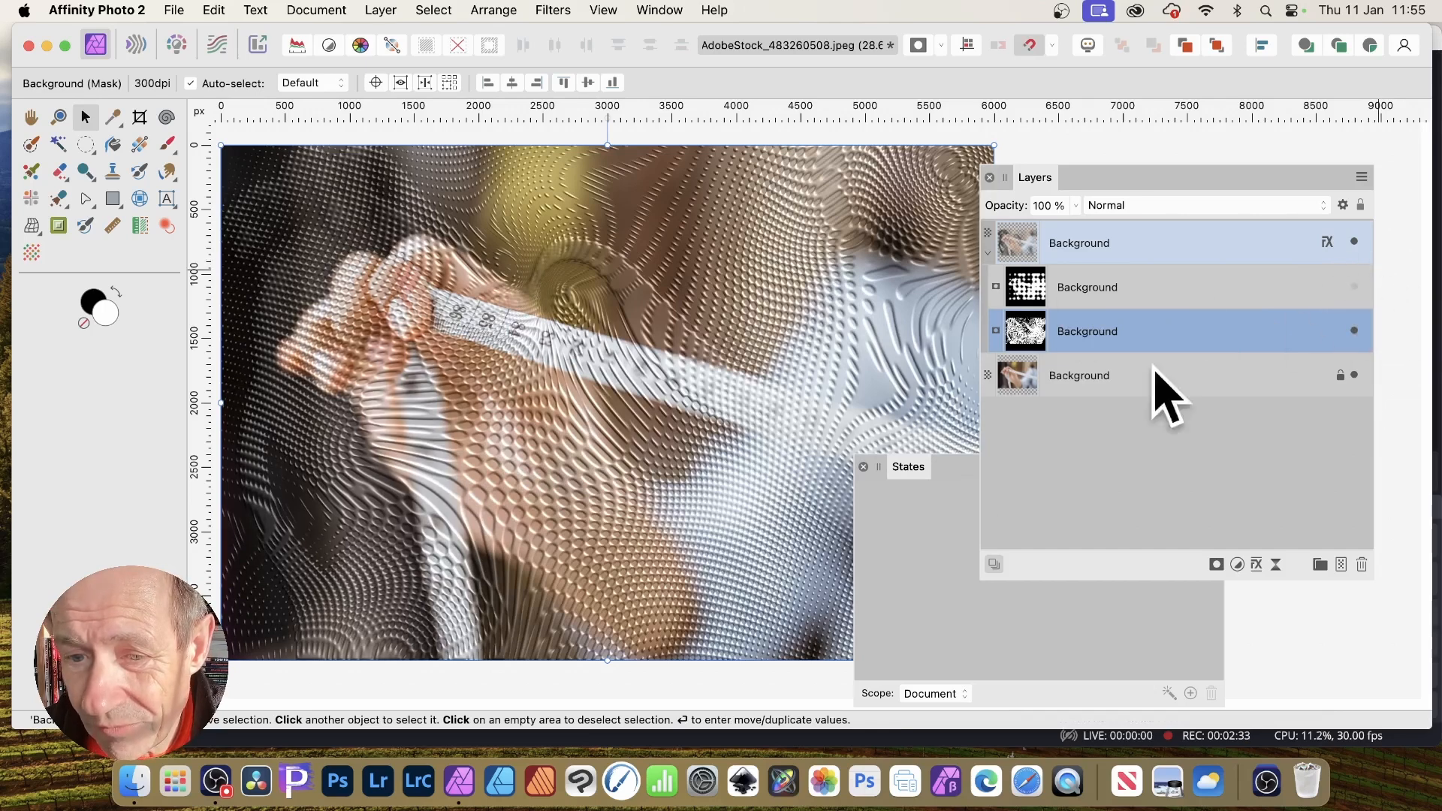
pyautogui.moveTo(961, 477); pyautogui.dragTo(797, 401)
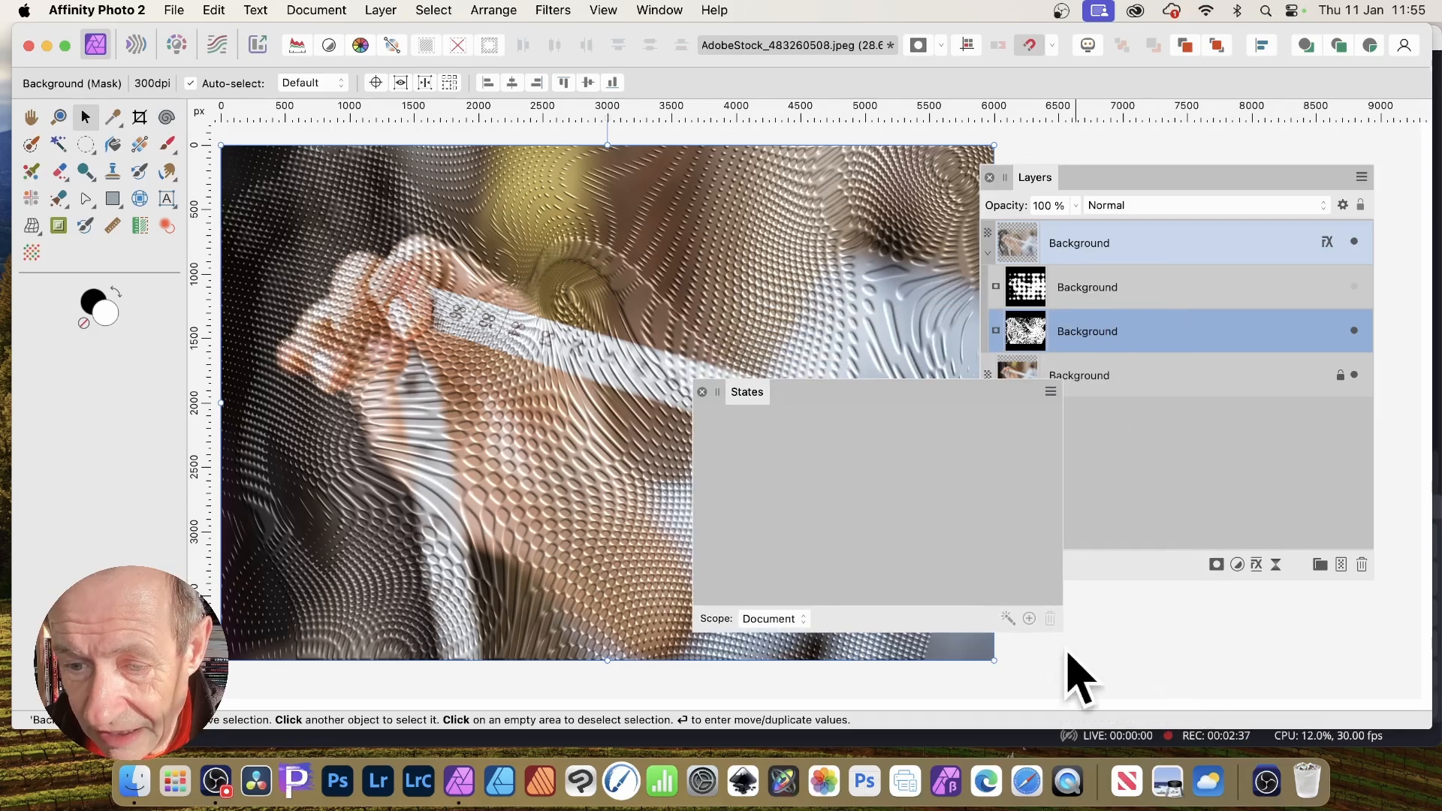
pyautogui.click(1029, 618)
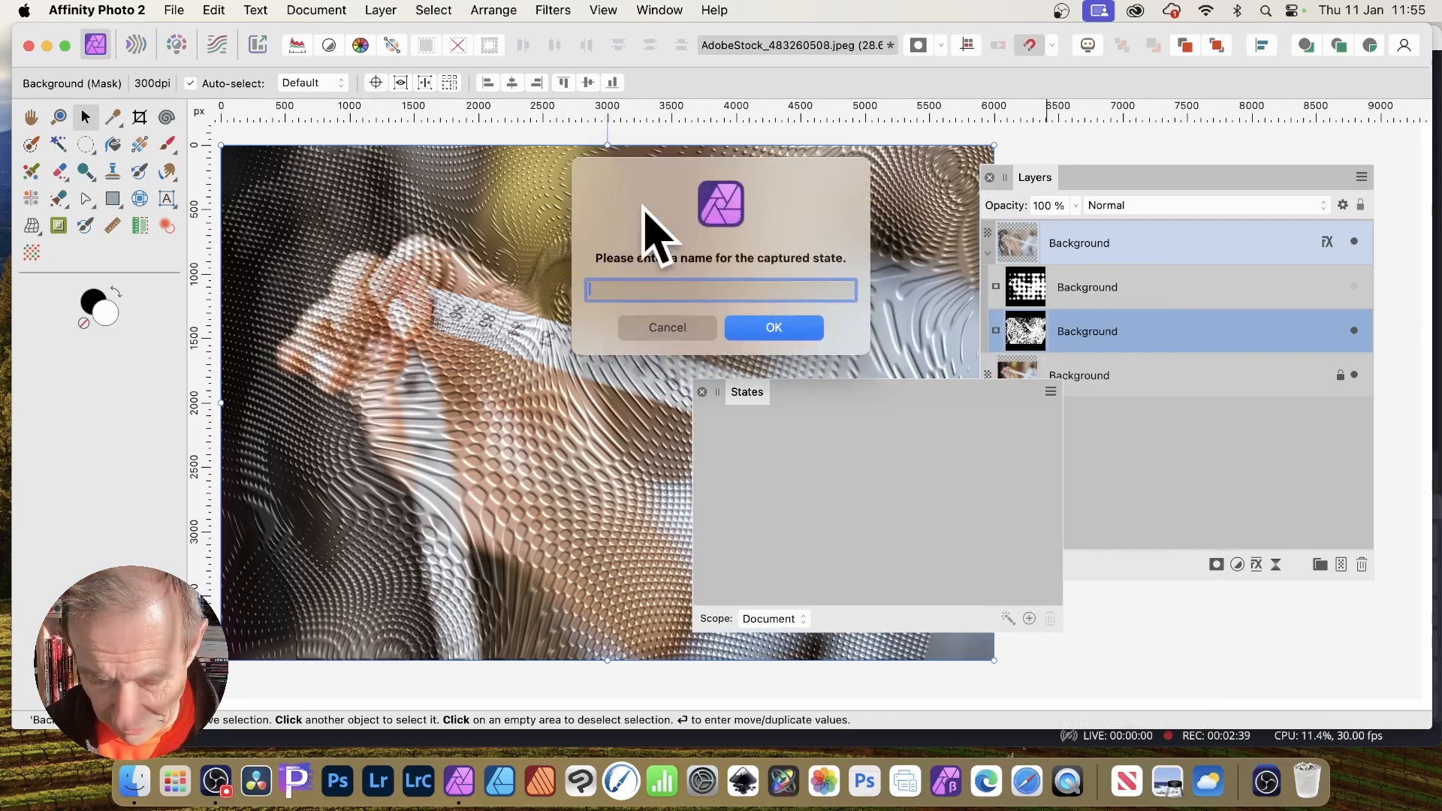
pyautogui.click(743, 330)
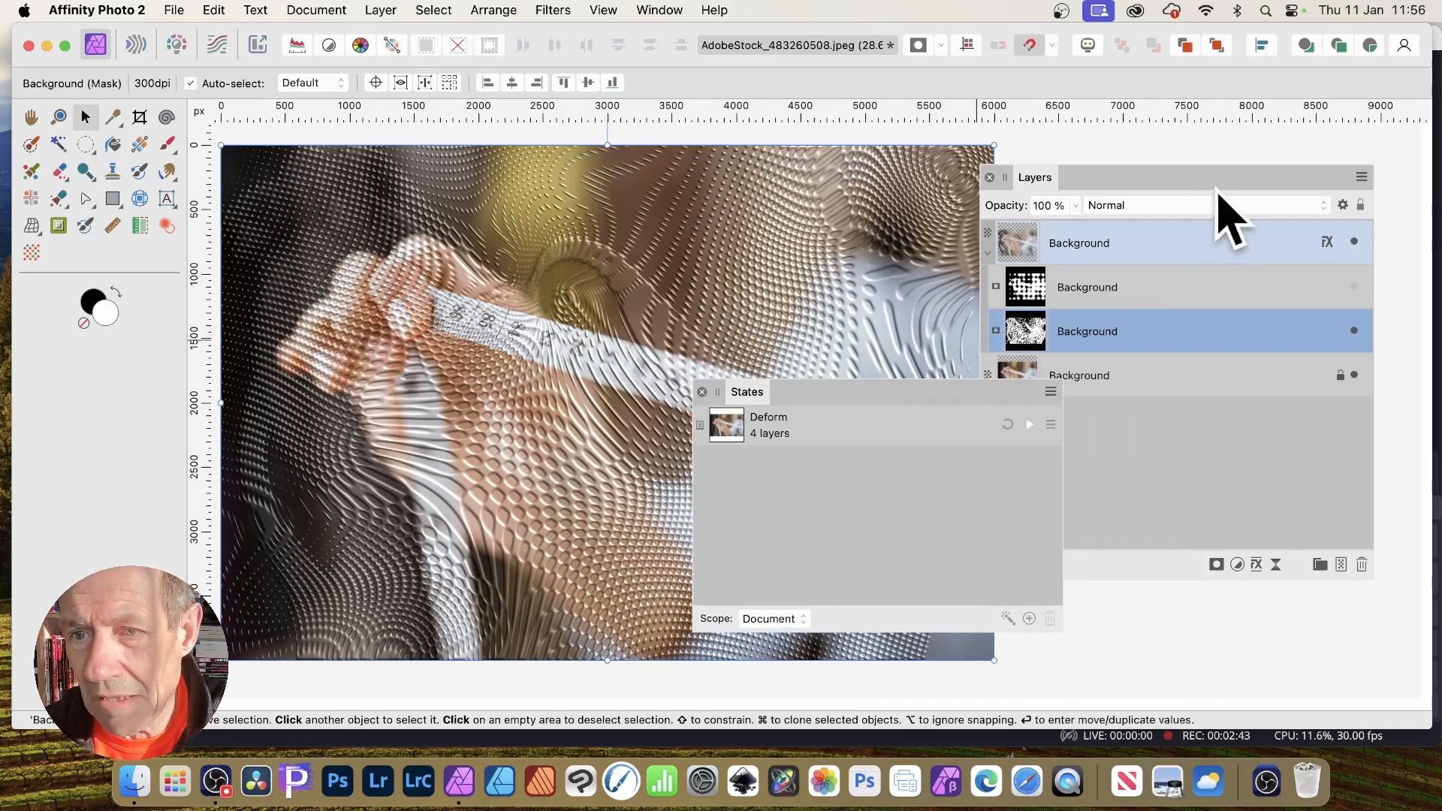
# - Hide the deformed mask, show the upper halftone mask, and capture the document as a state named Halftone
pyautogui.click(1354, 331)
pyautogui.click(1354, 286)
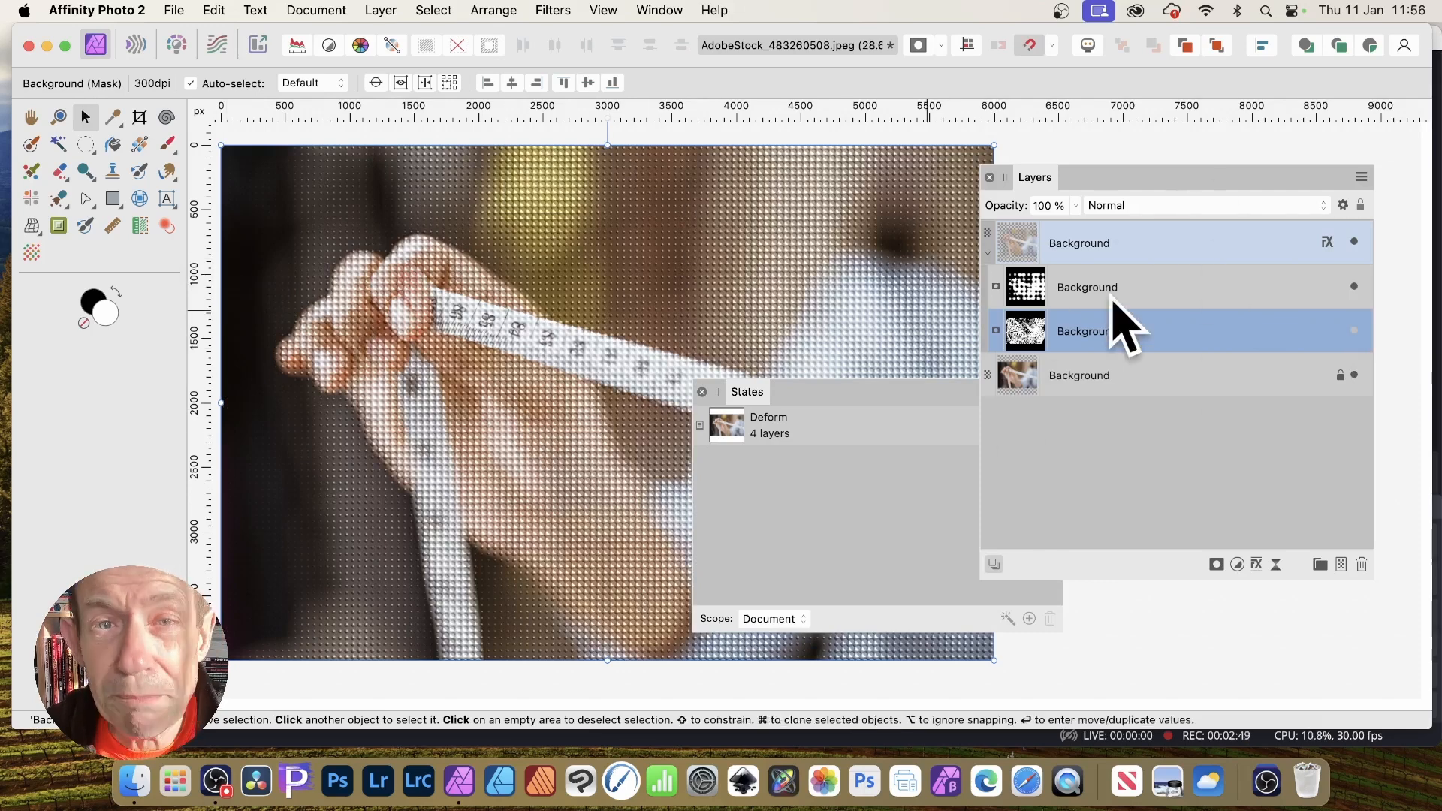
pyautogui.click(1033, 625)
pyautogui.click(1029, 620)
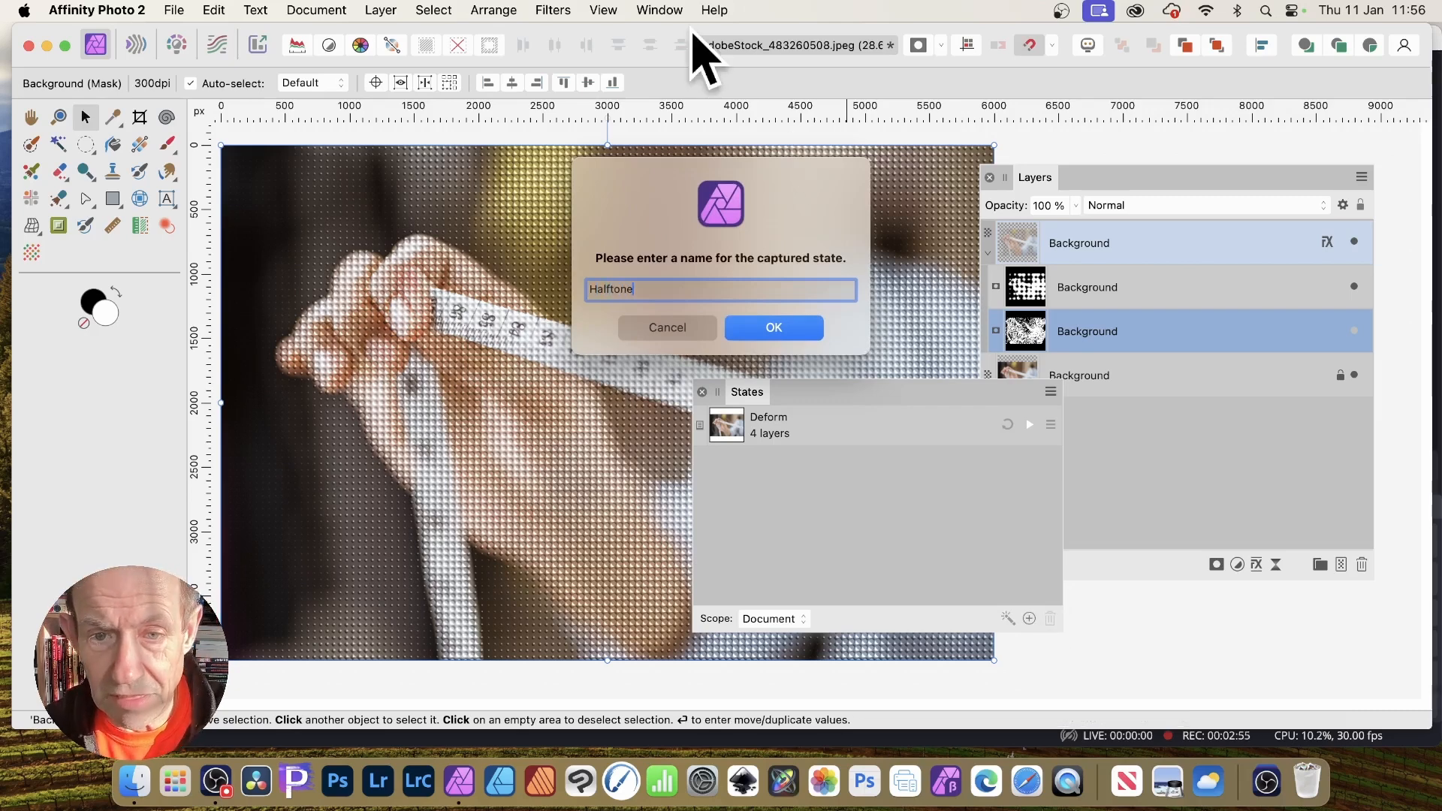
pyautogui.click(791, 324)
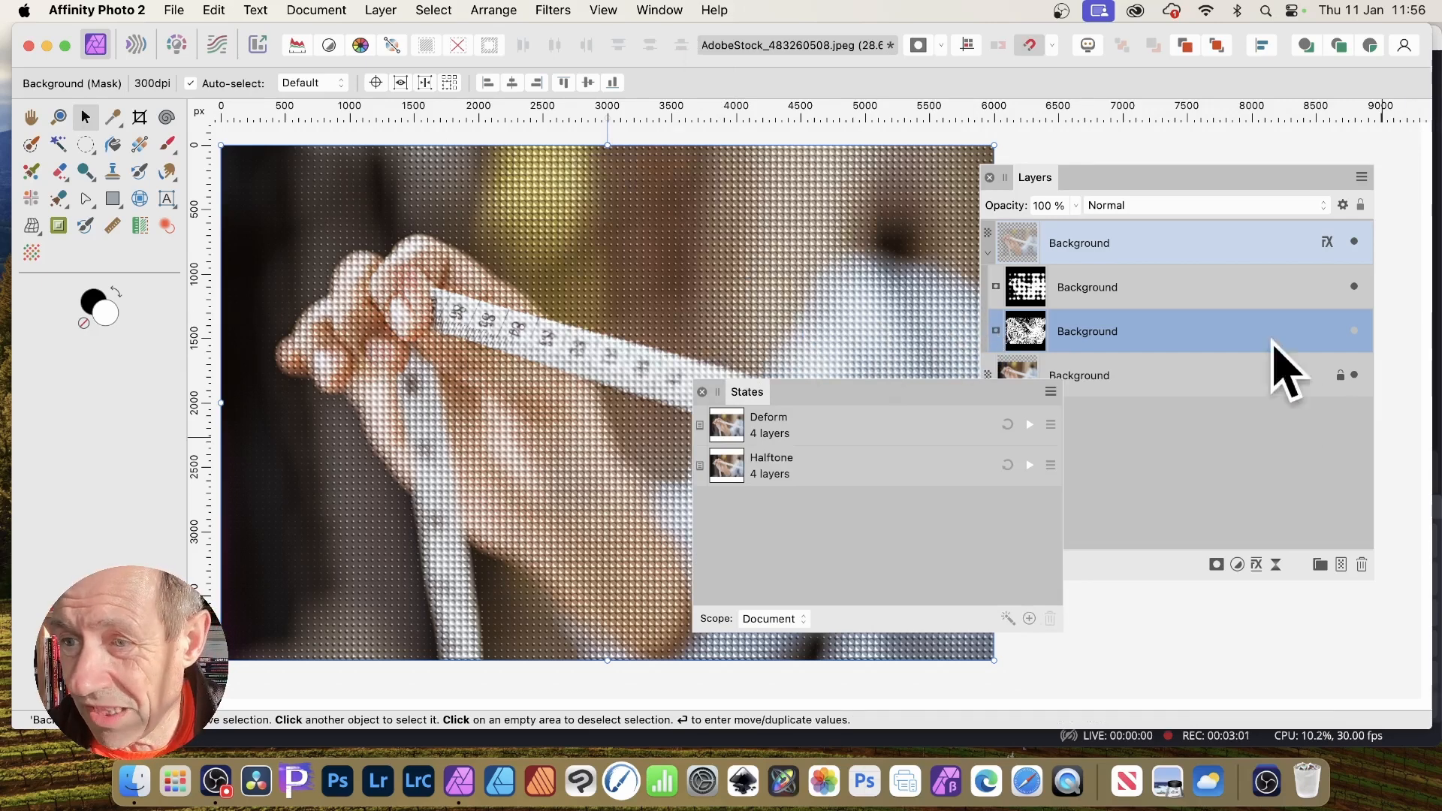
# - Hide the upper mask as well and capture the unmasked image as a state named No mask
pyautogui.click(1354, 286)
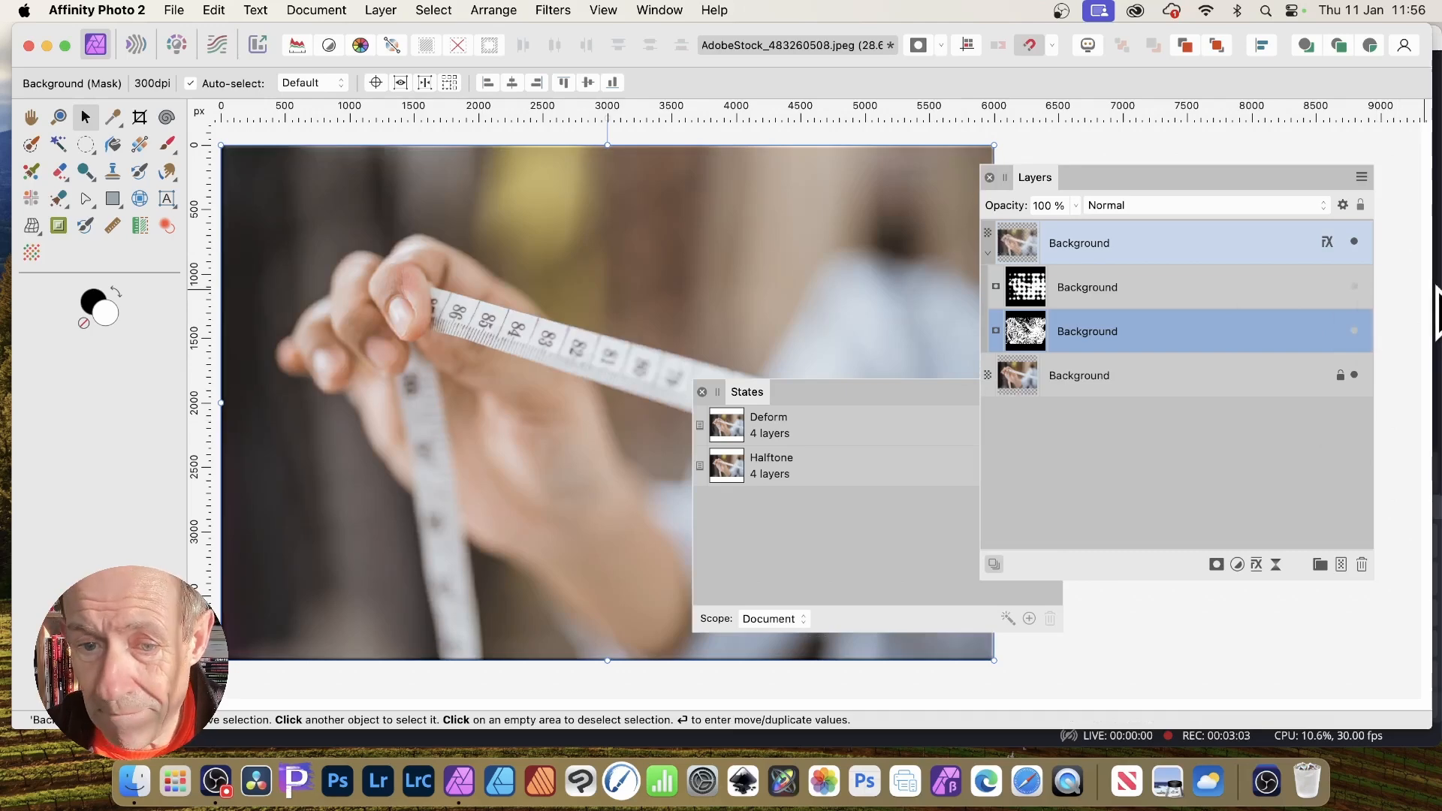
pyautogui.click(1029, 619)
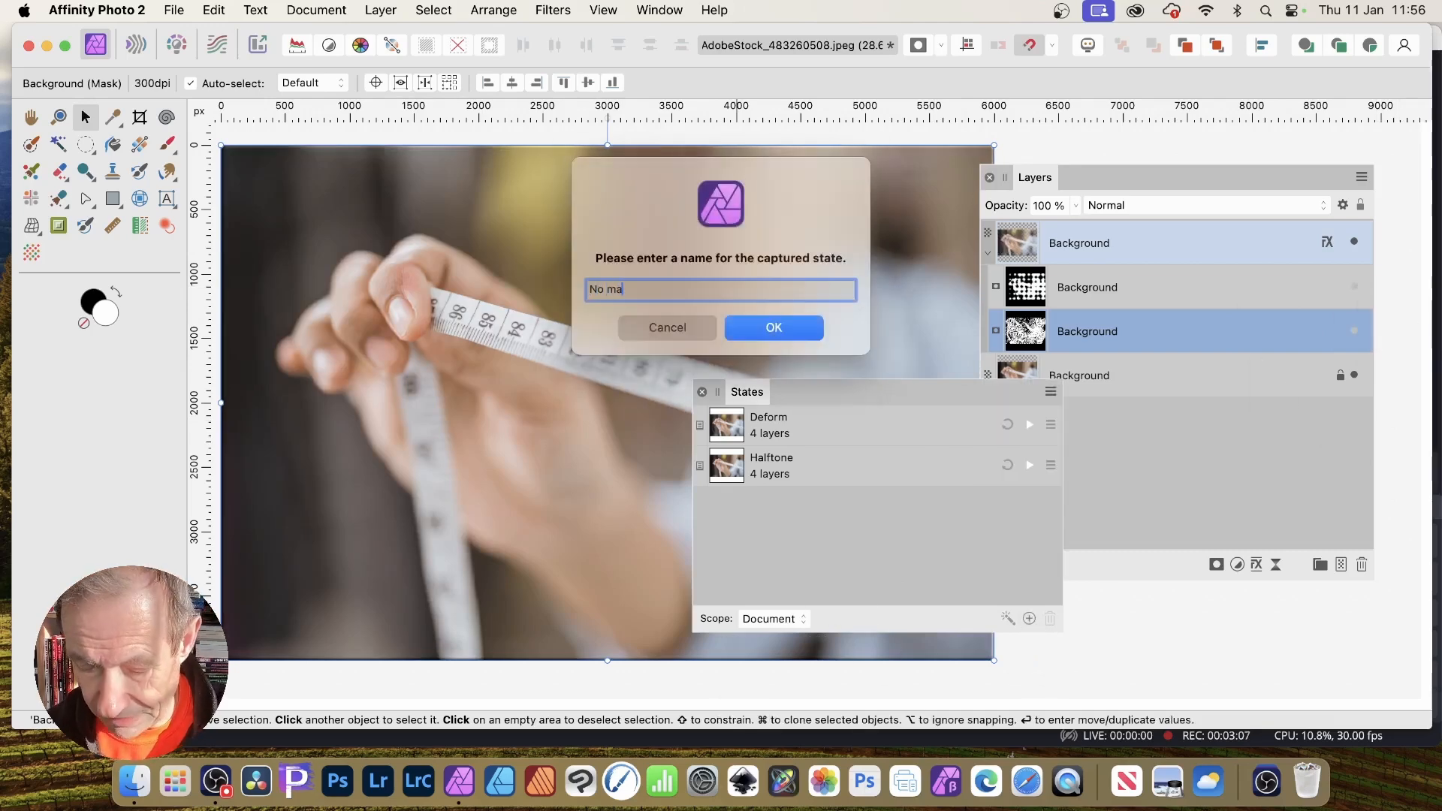
pyautogui.click(786, 330)
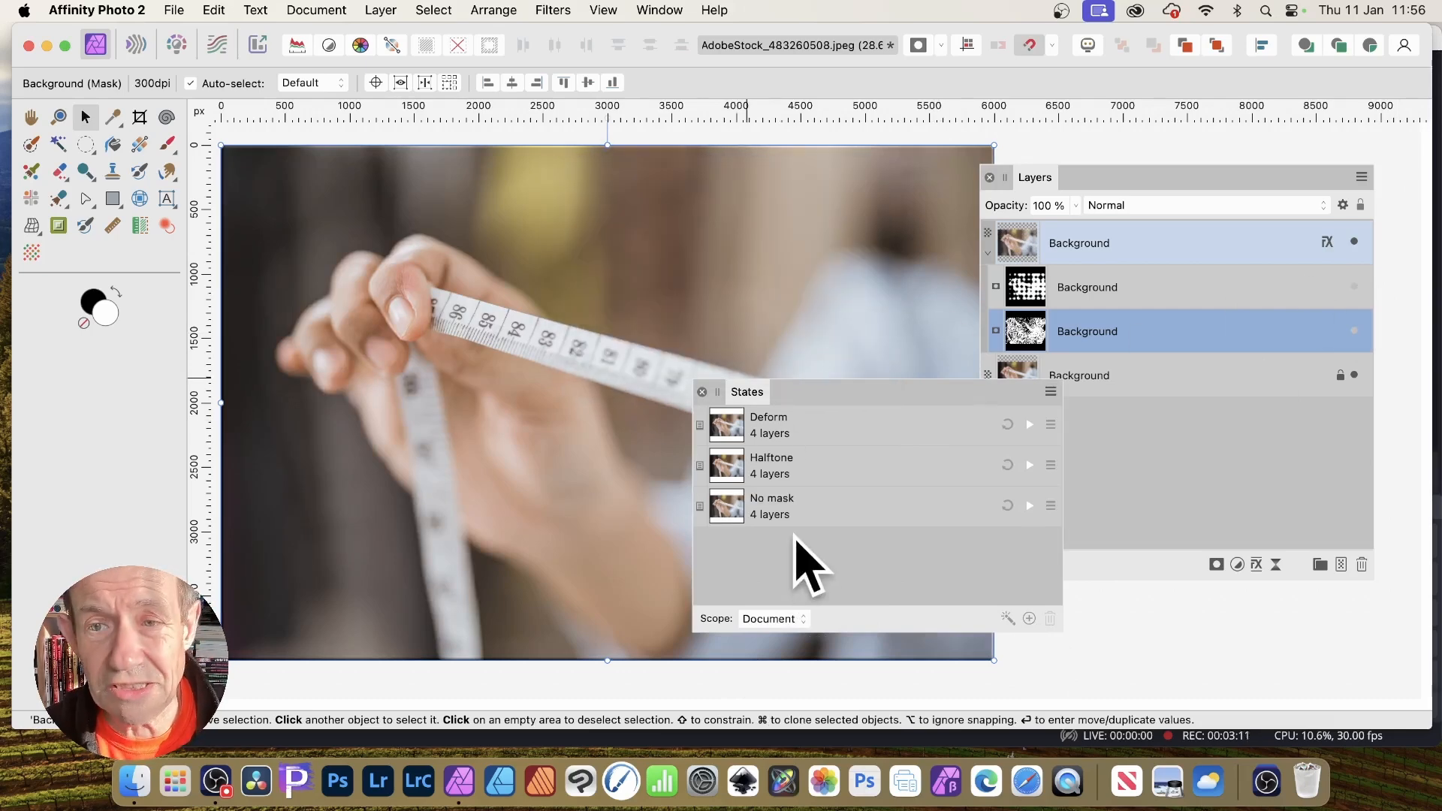
# - Set the profile of the top Background layer's 3D effect to the S-shaped standard curve
pyautogui.click(1120, 258)
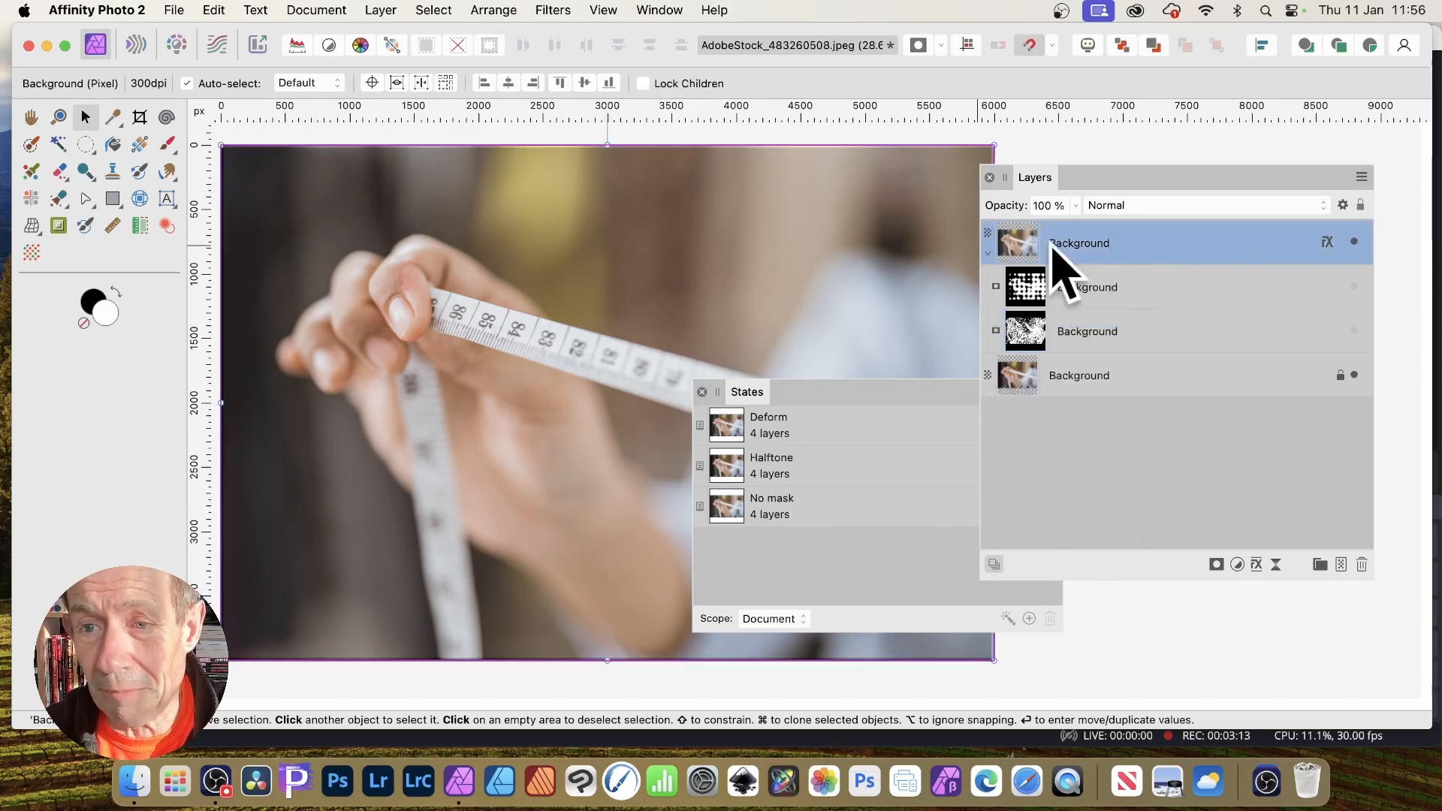
pyautogui.click(1327, 241)
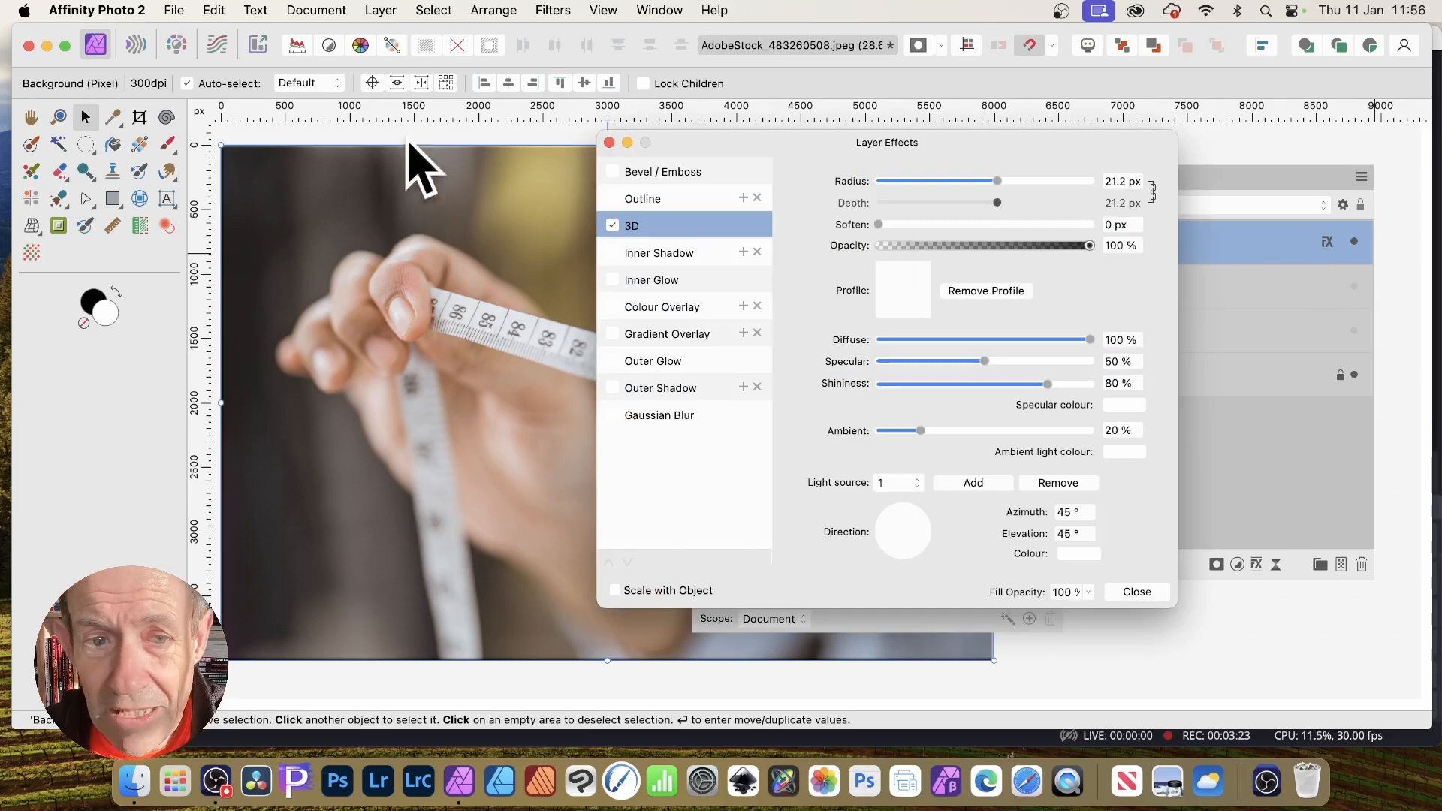
pyautogui.moveTo(705, 144); pyautogui.dragTo(905, 125)
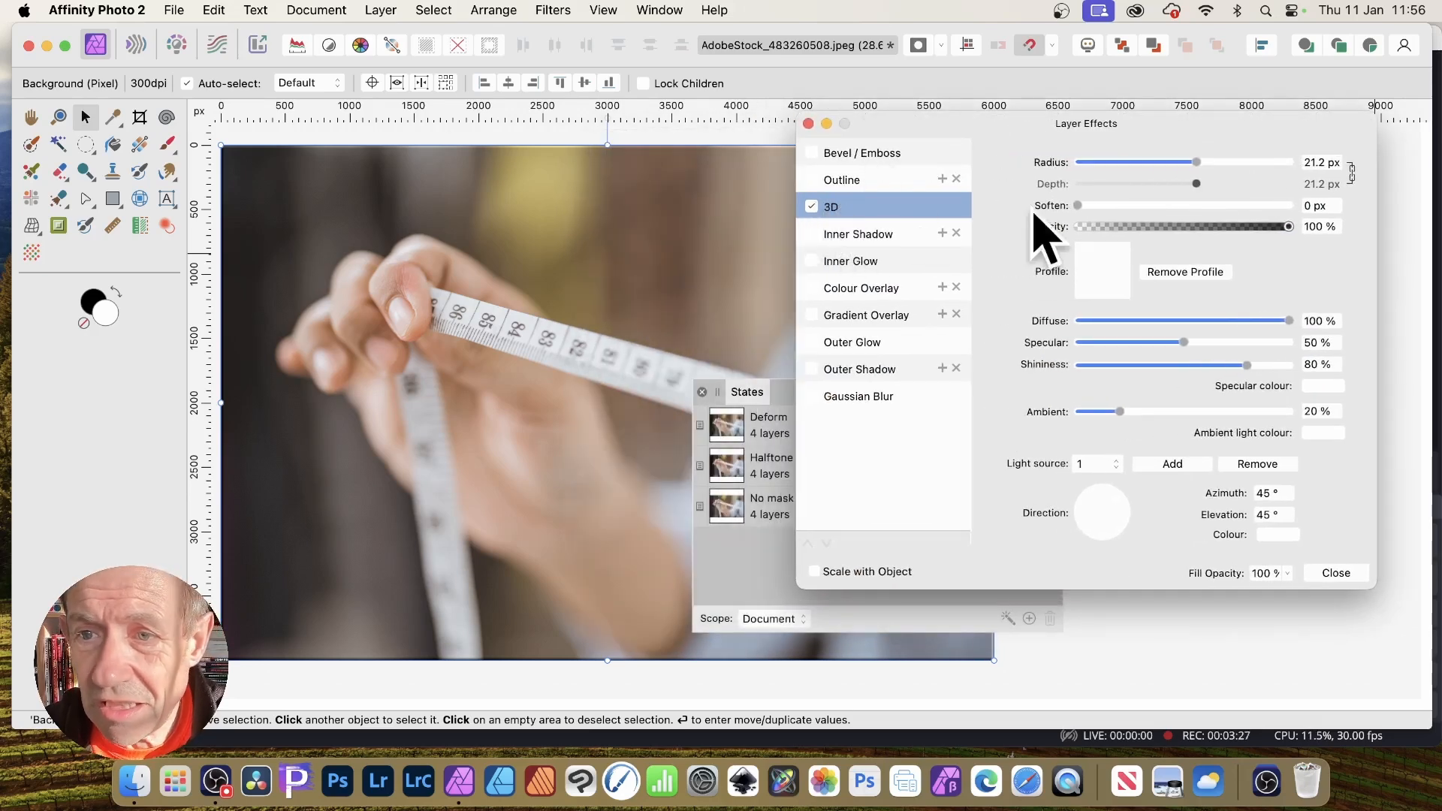
pyautogui.click(1111, 259)
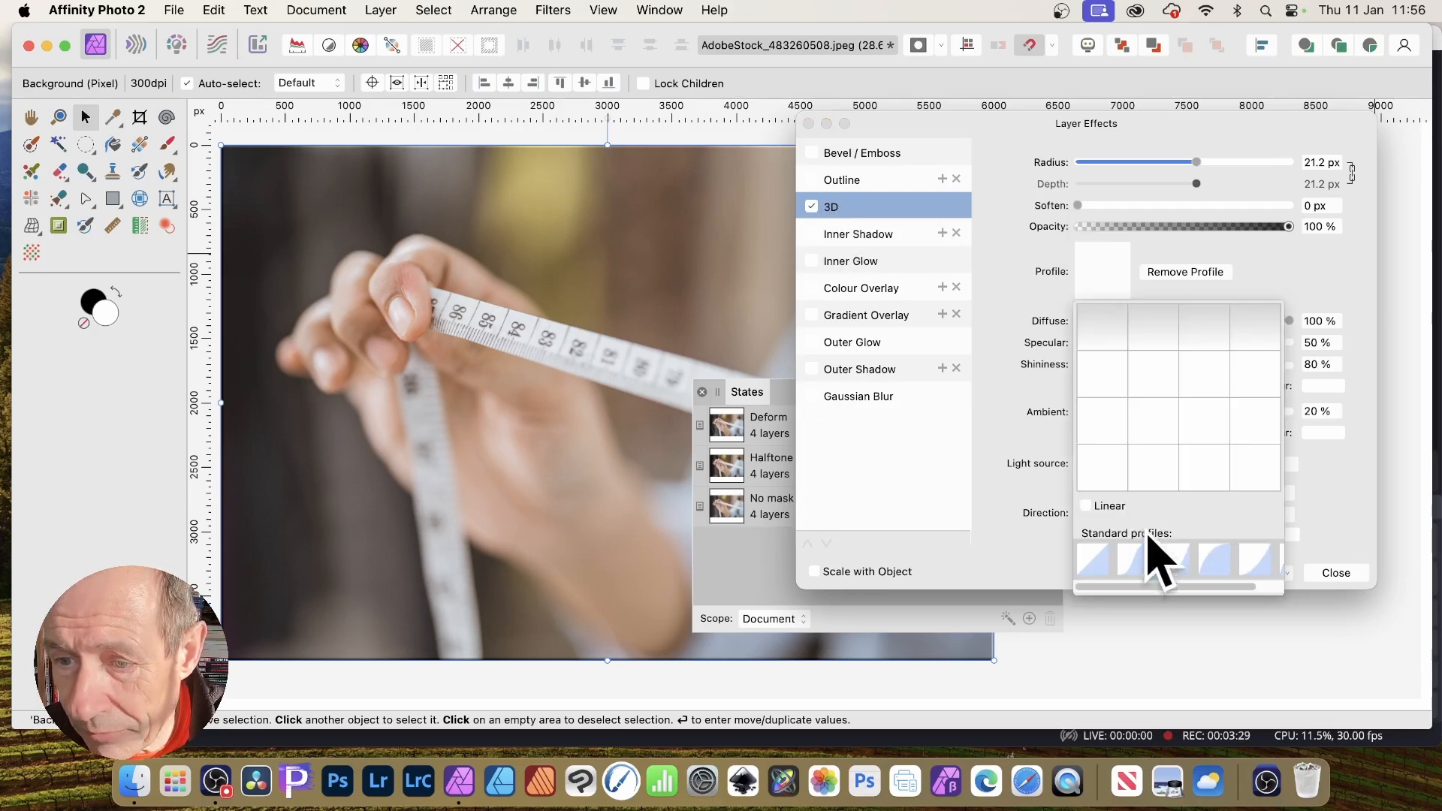
pyautogui.click(1145, 559)
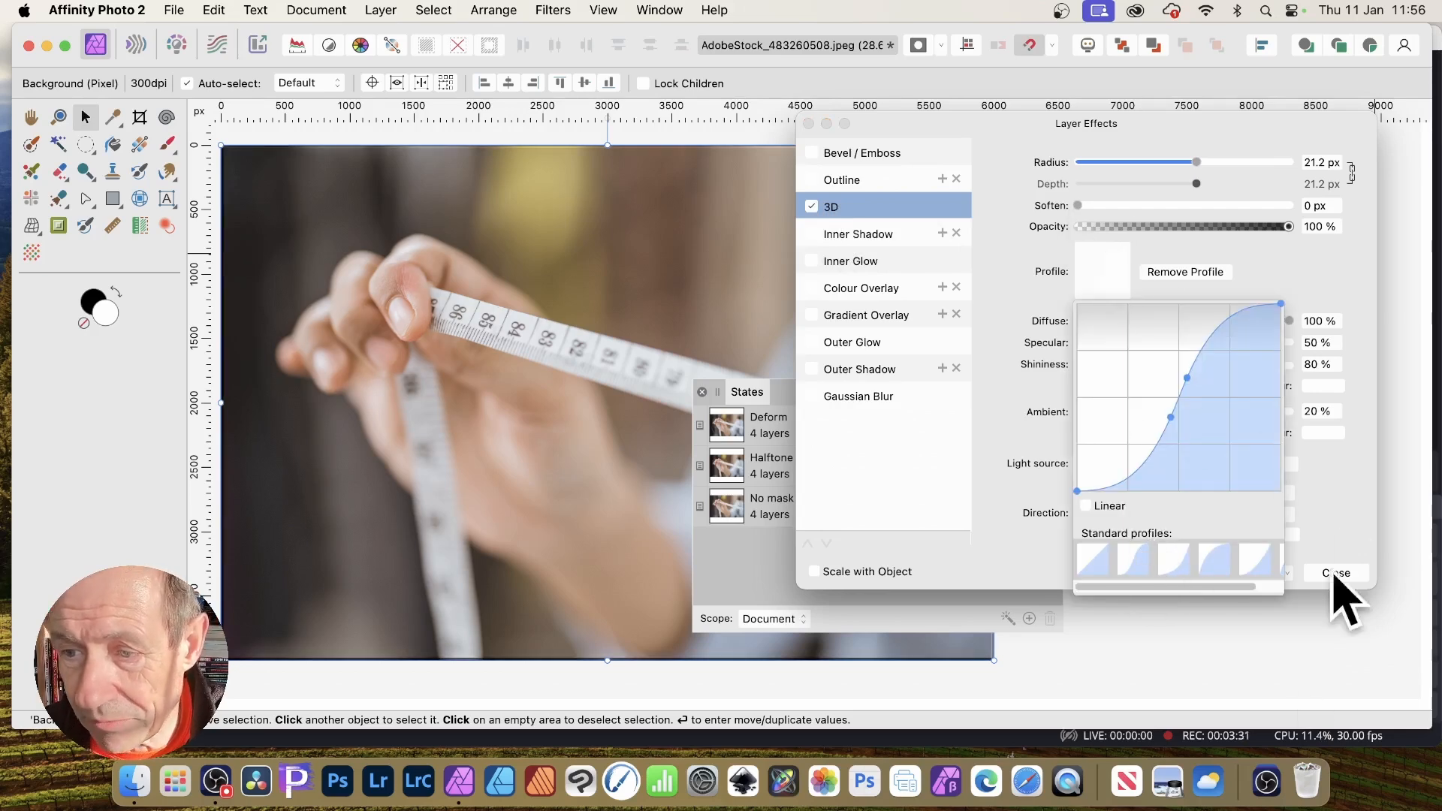
pyautogui.click(1333, 505)
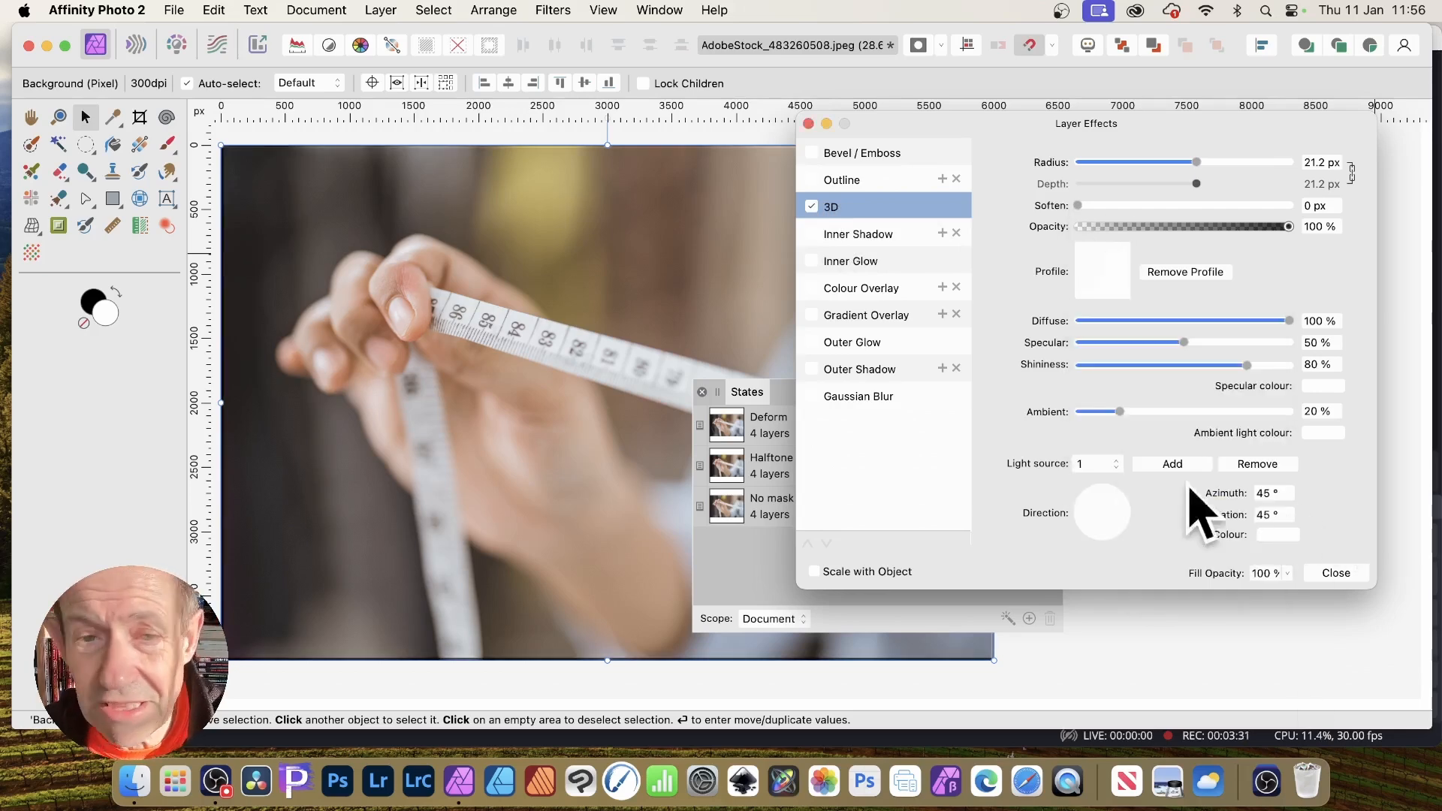
pyautogui.click(1333, 572)
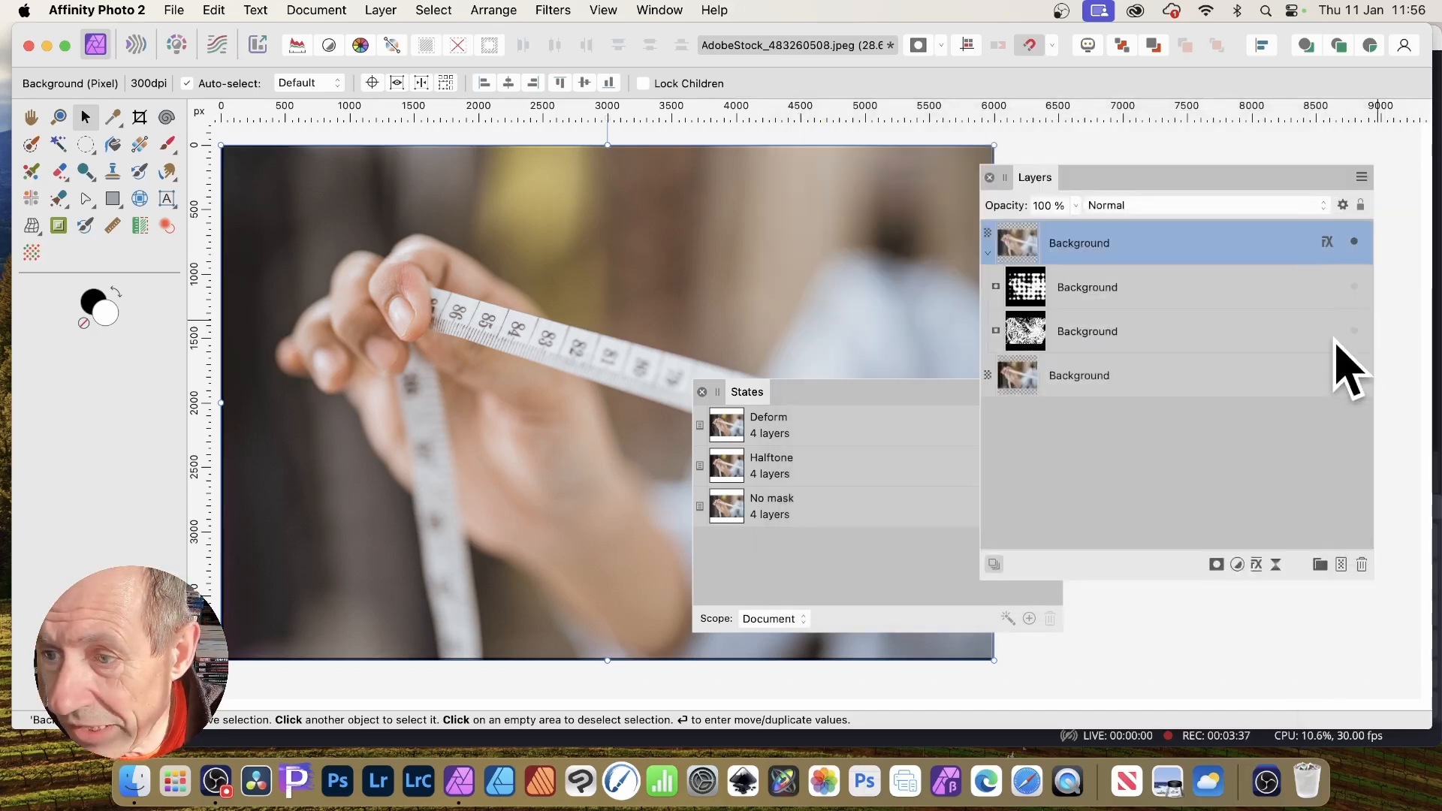
# - Preview the deformed mask with the new profile, hide it again, and show the upper halftone mask instead
pyautogui.click(1355, 331)
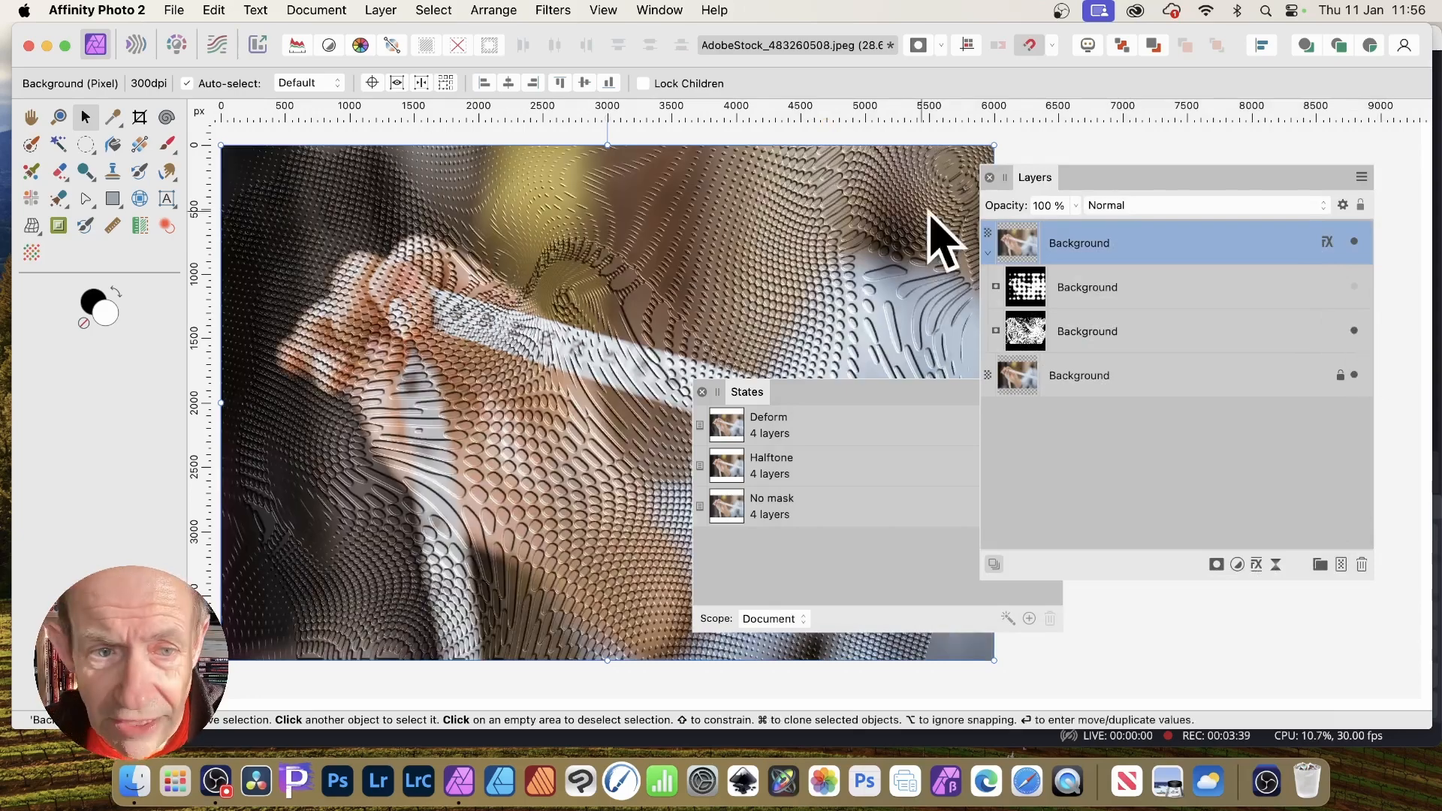
pyautogui.click(1354, 331)
pyautogui.click(1354, 286)
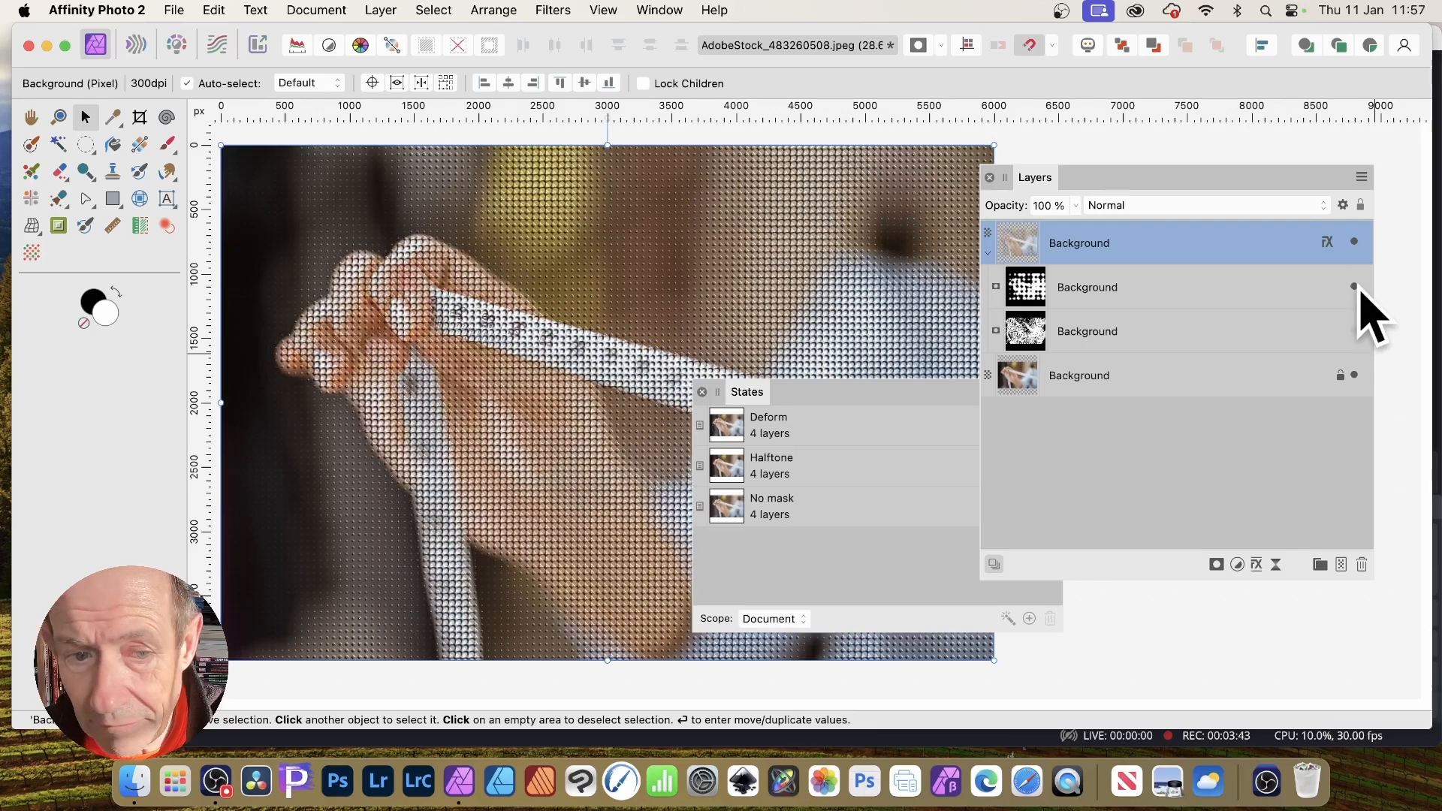
# - Change the light direction of the top Background layer's 3D effect to an azimuth of 164.4° and an elevation of 40.7°
pyautogui.click(1329, 243)
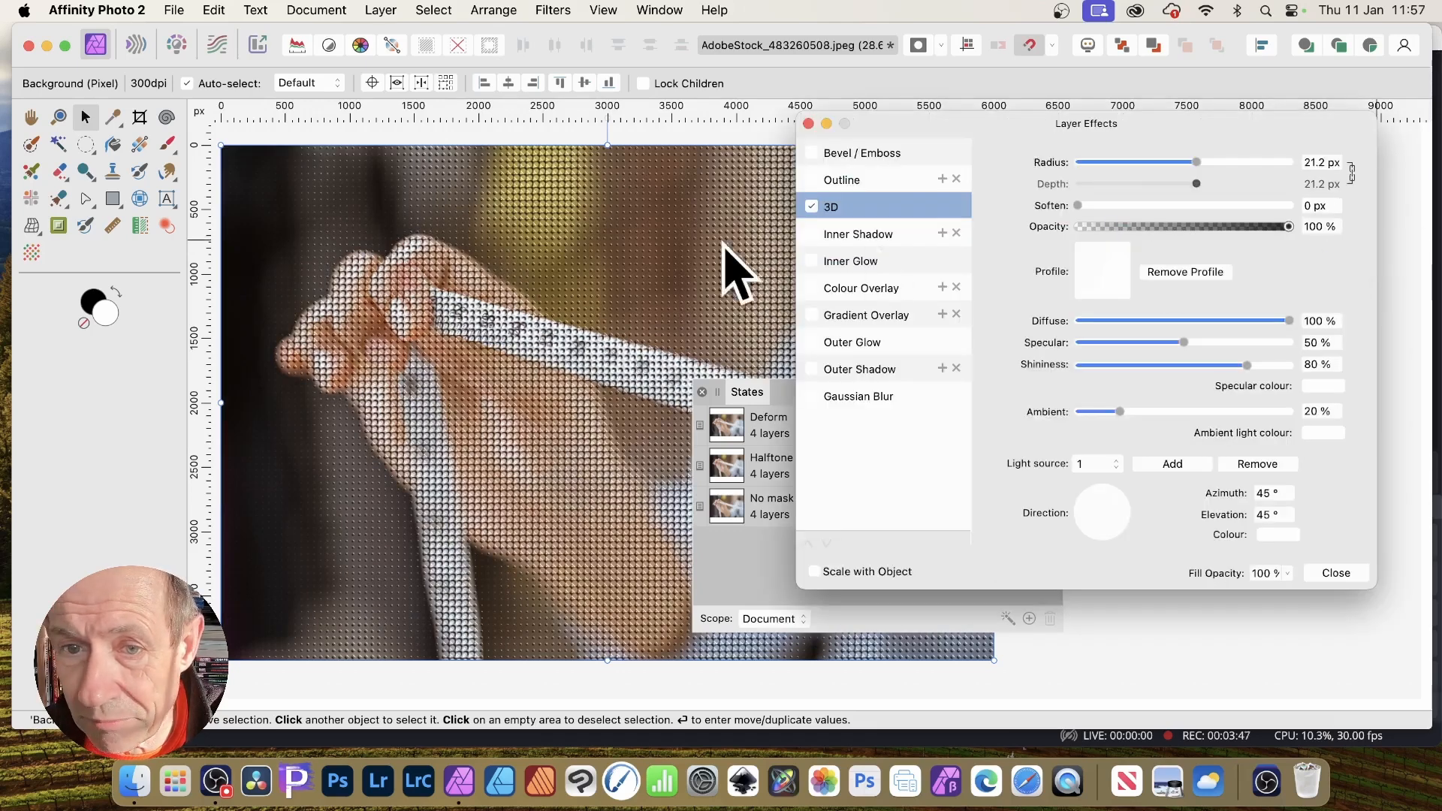
pyautogui.moveTo(1123, 515); pyautogui.dragTo(1094, 515)
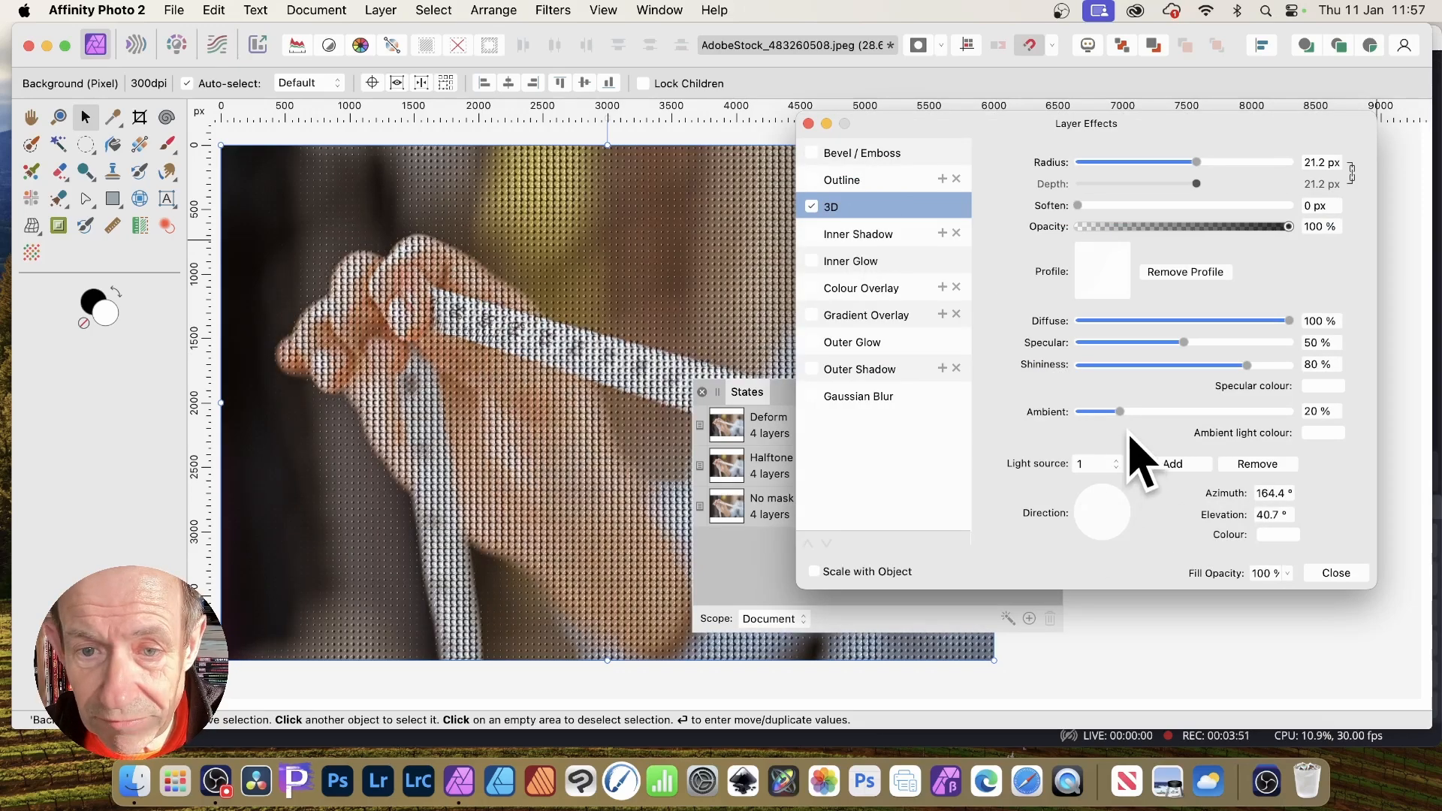
pyautogui.click(808, 124)
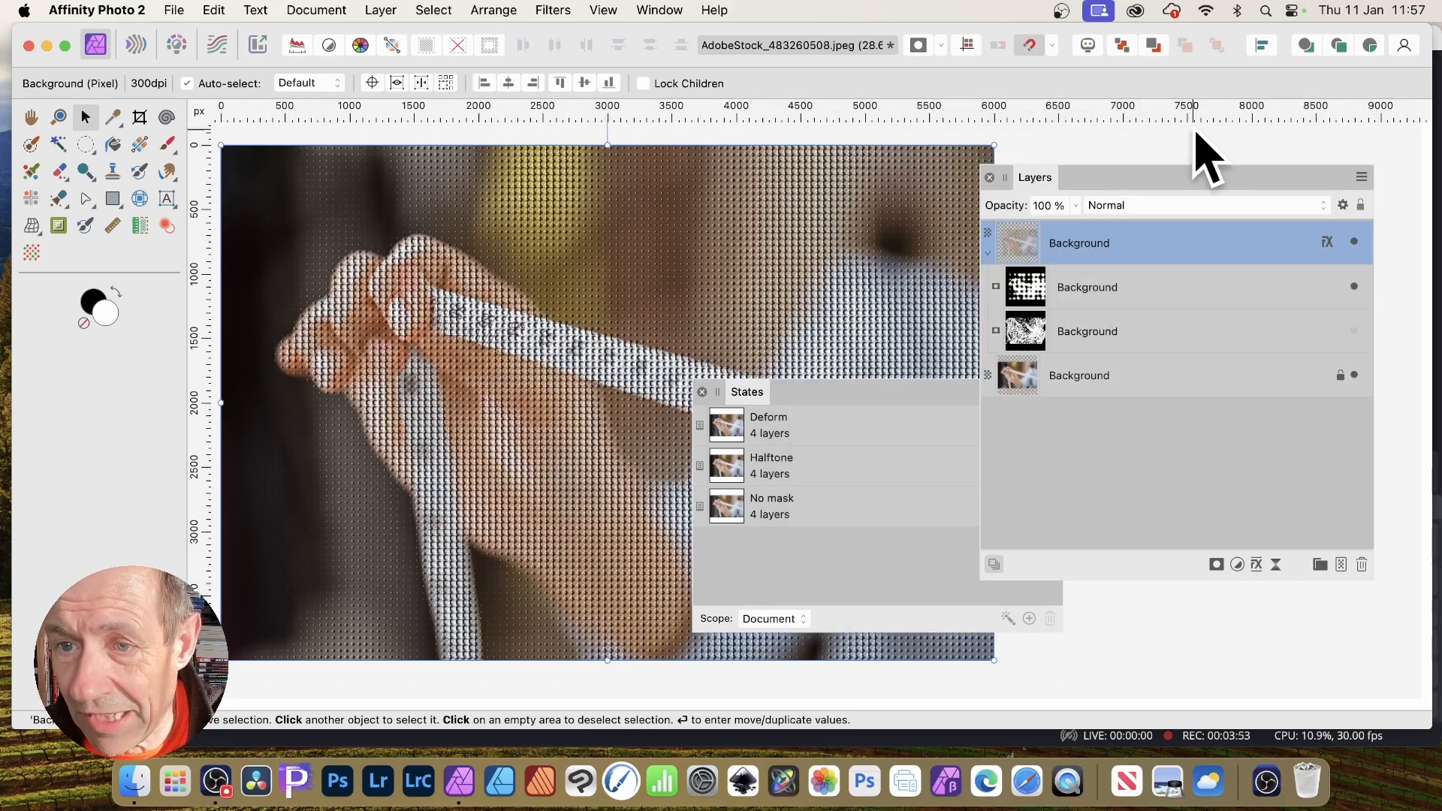
# - Capture the document with the relit halftone mask as a state named Effect 1
pyautogui.click(1354, 331)
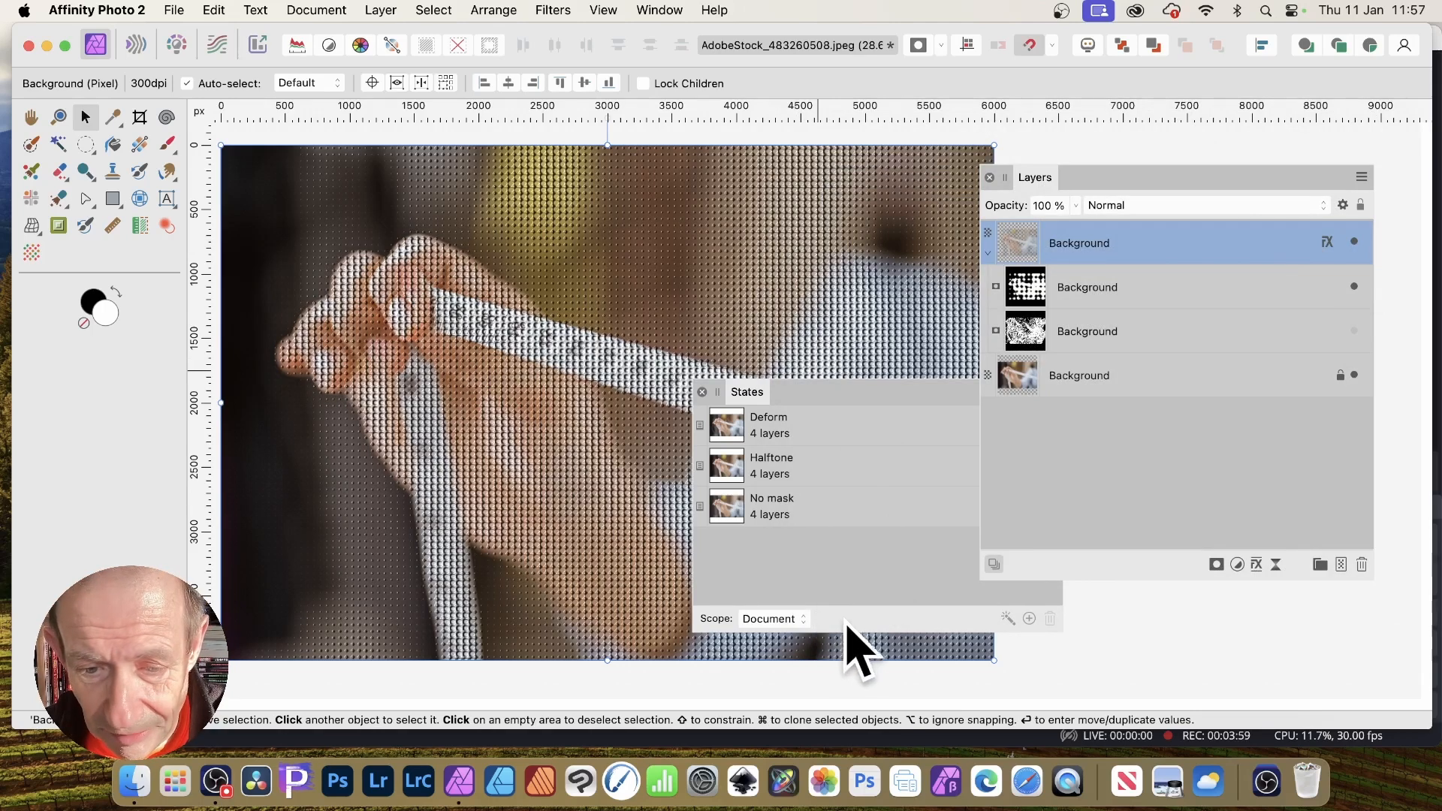
pyautogui.click(915, 627)
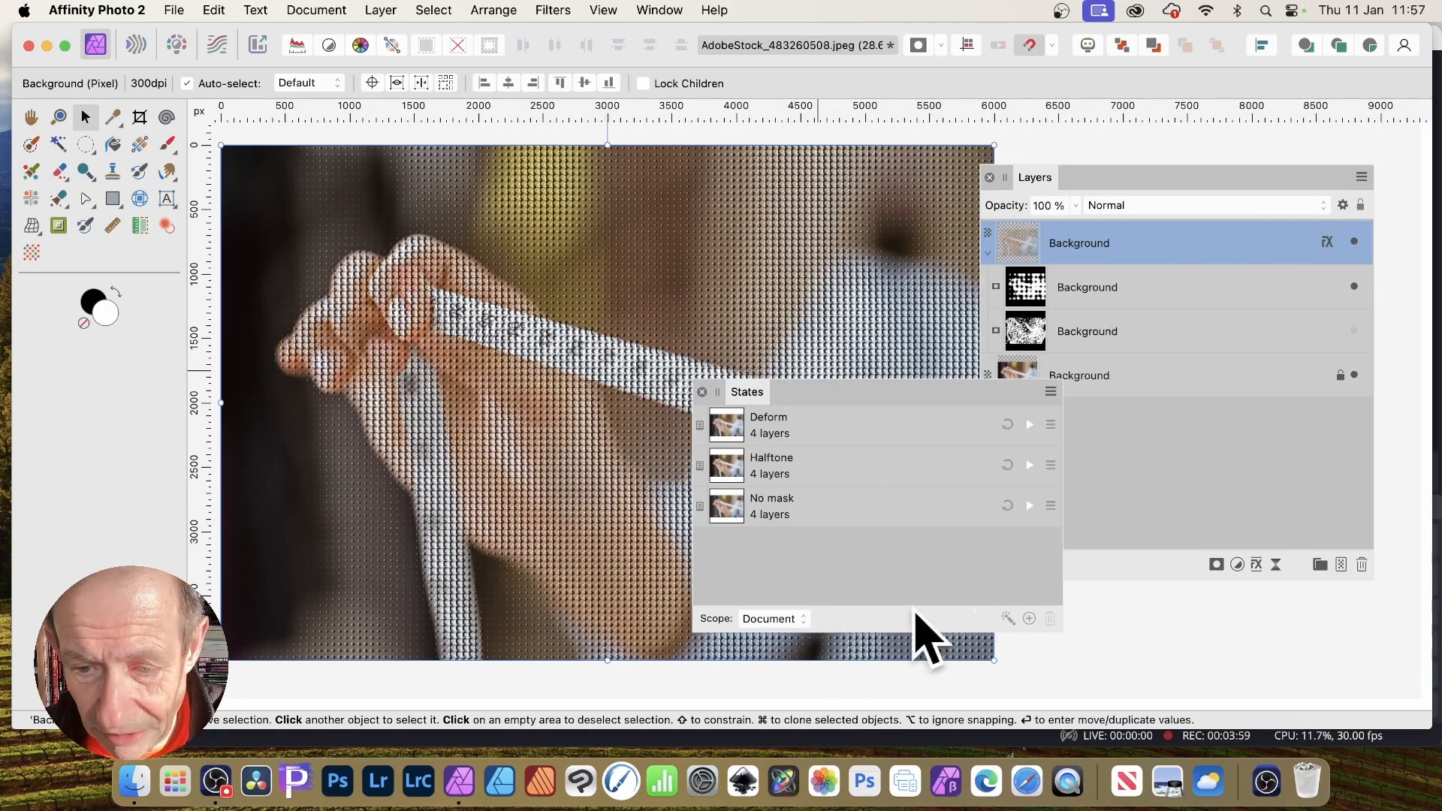
pyautogui.click(1029, 618)
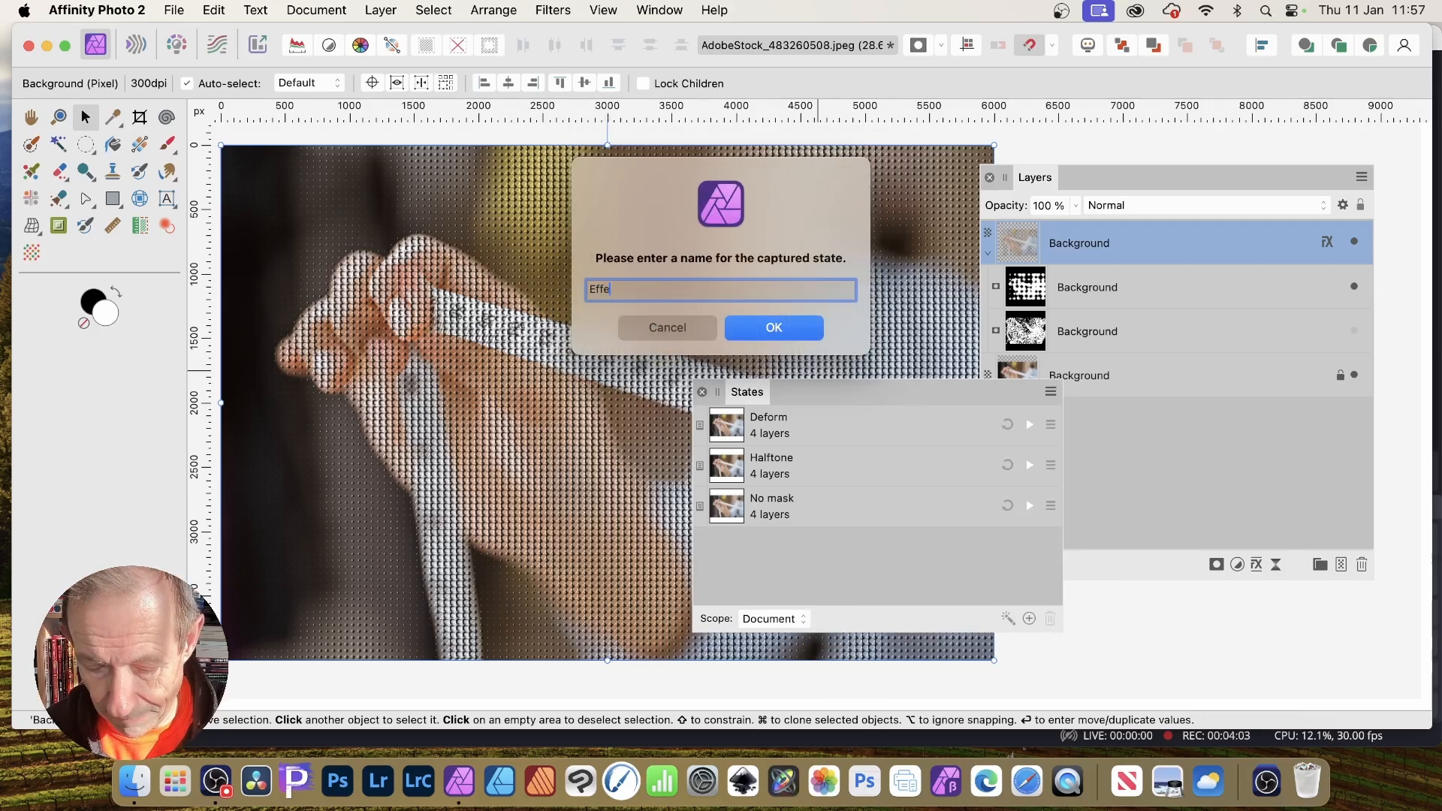
pyautogui.click(773, 328)
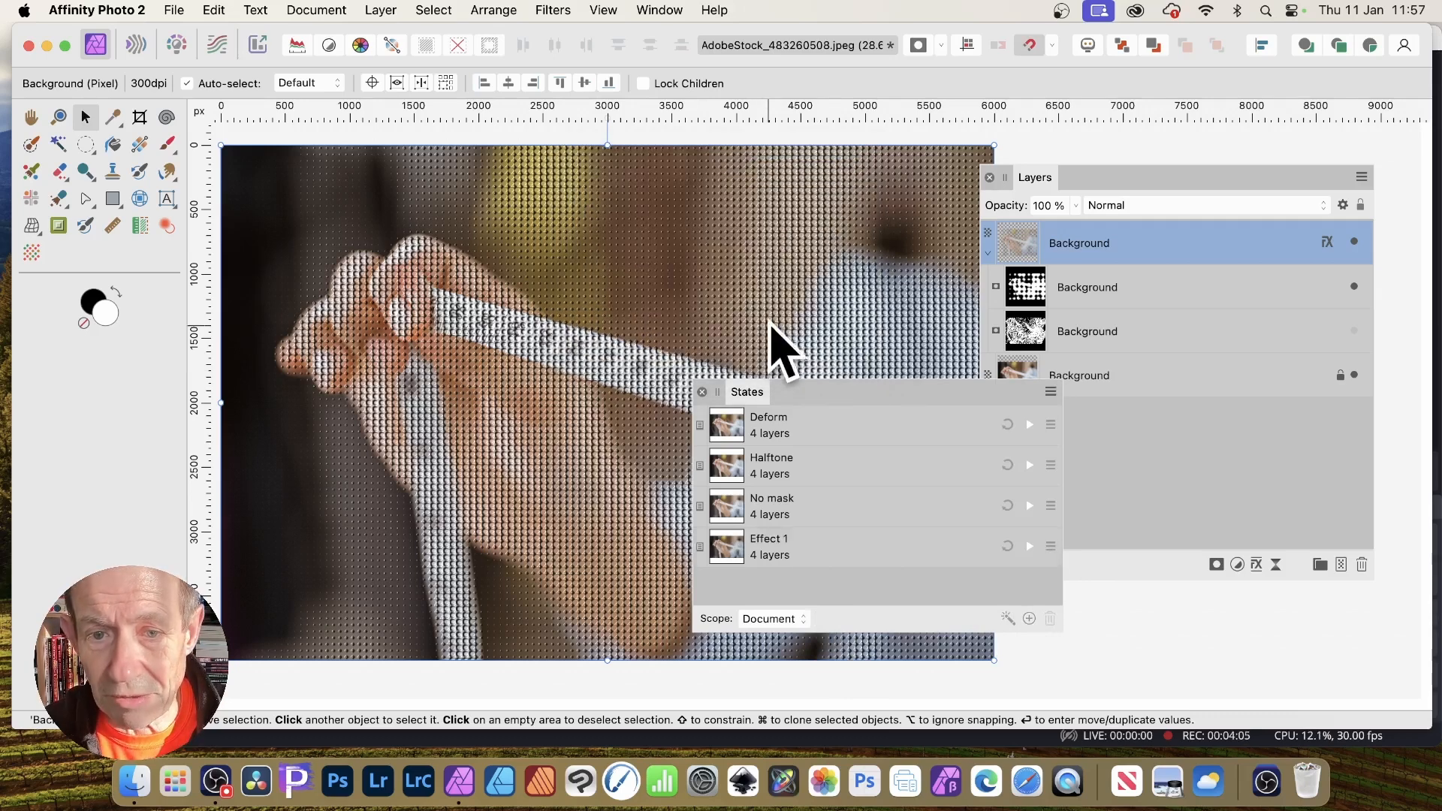
# - Apply the Deform, Halftone, No mask and Effect 1 states in turn to compare them on the image
pyautogui.moveTo(862, 385); pyautogui.dragTo(946, 379)
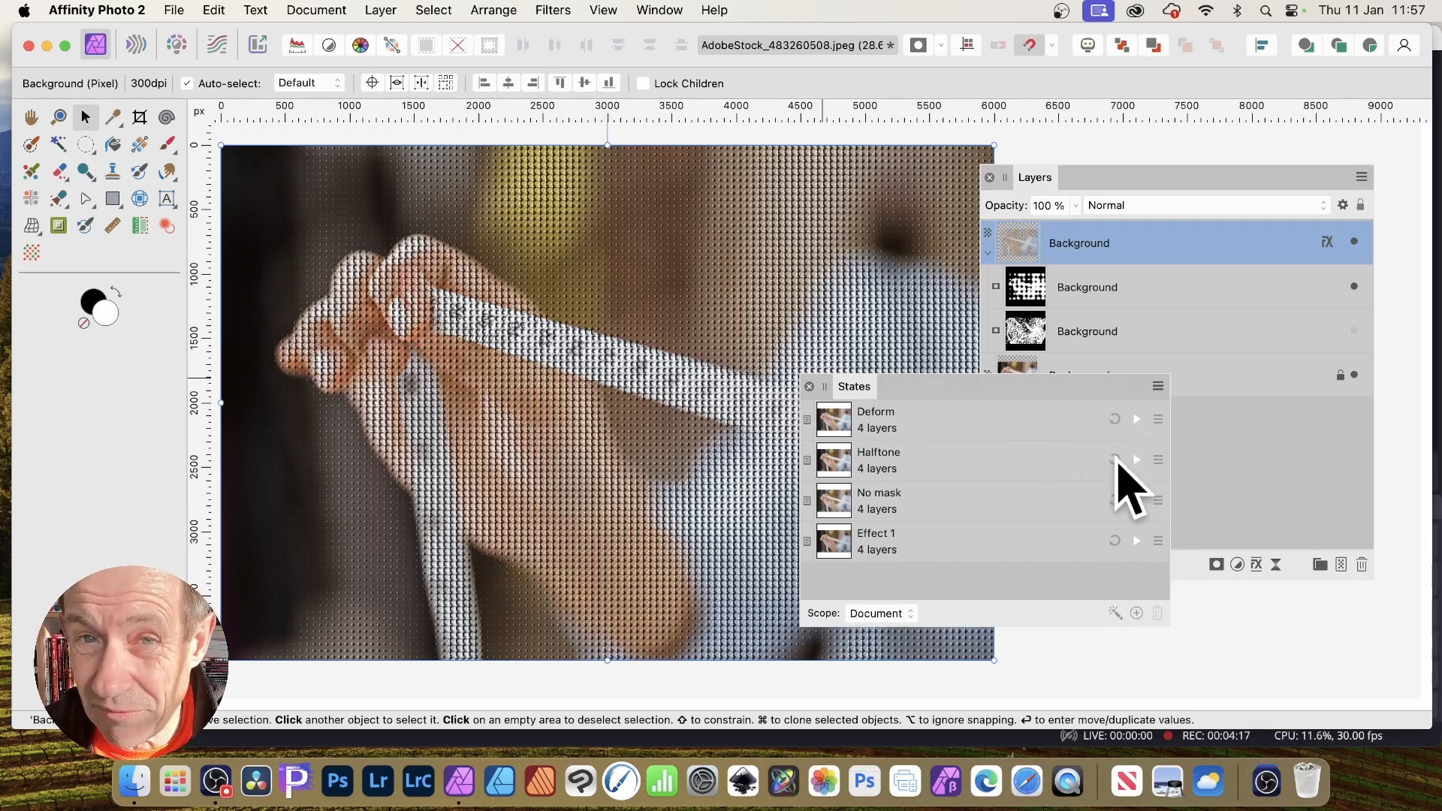
pyautogui.click(1137, 421)
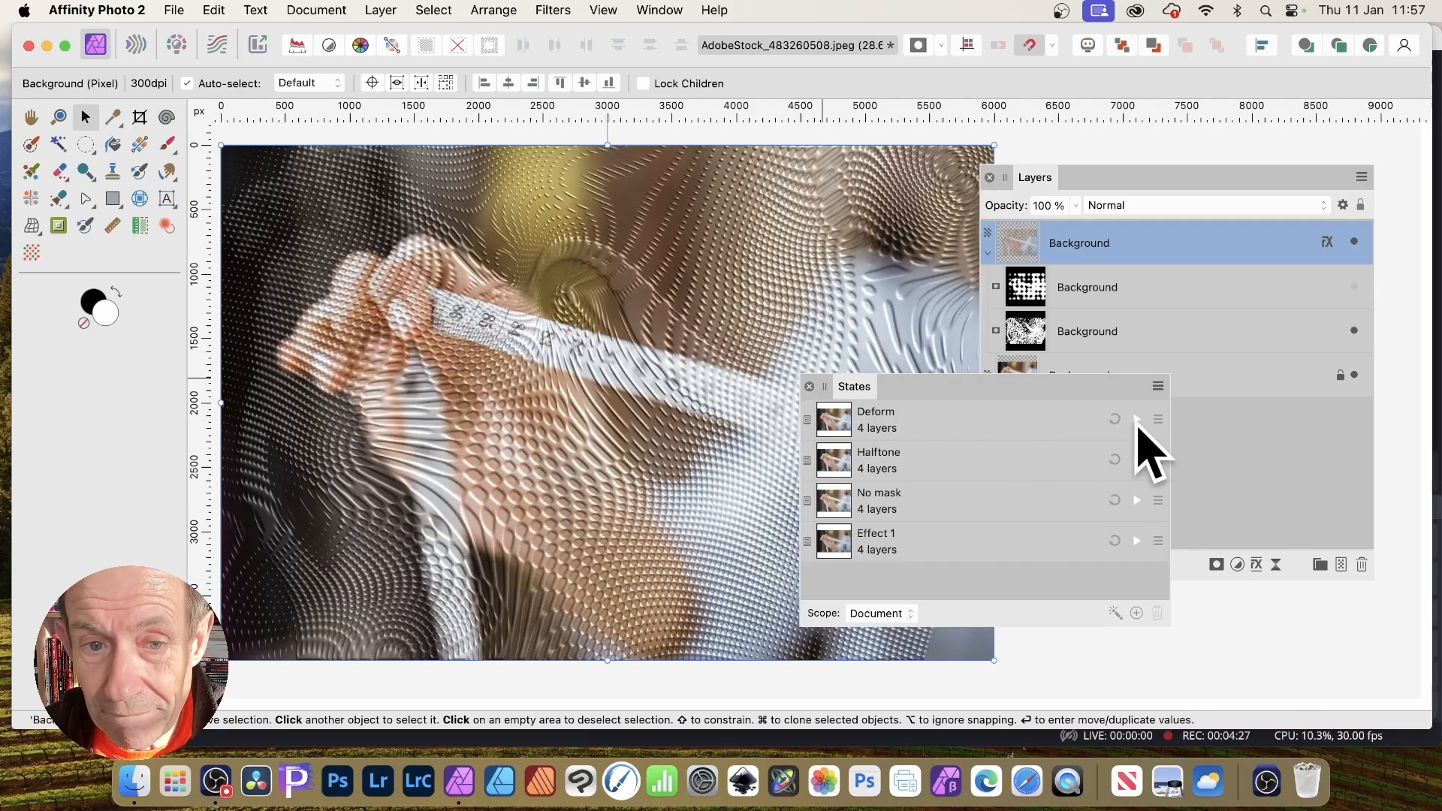
pyautogui.click(1137, 461)
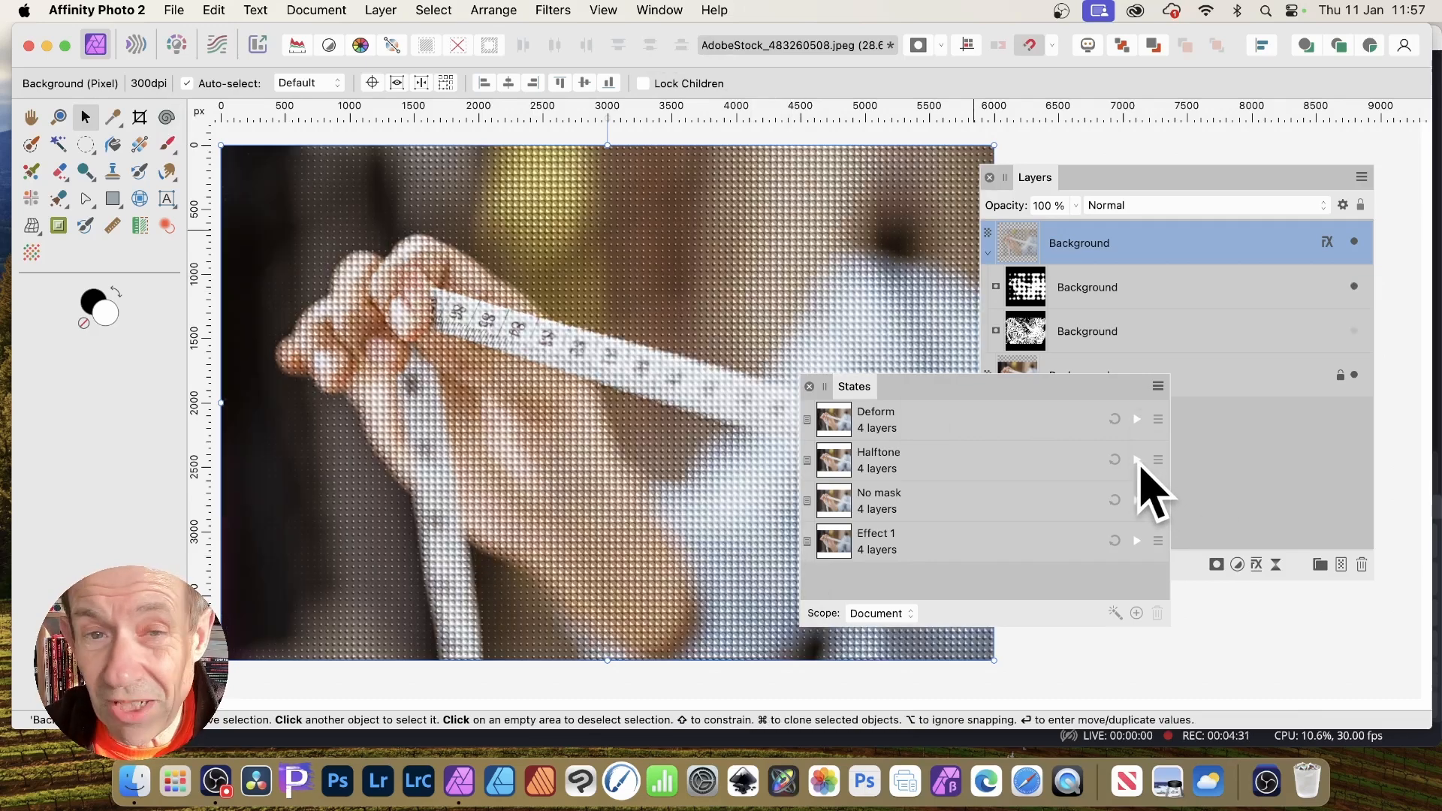
pyautogui.click(1137, 500)
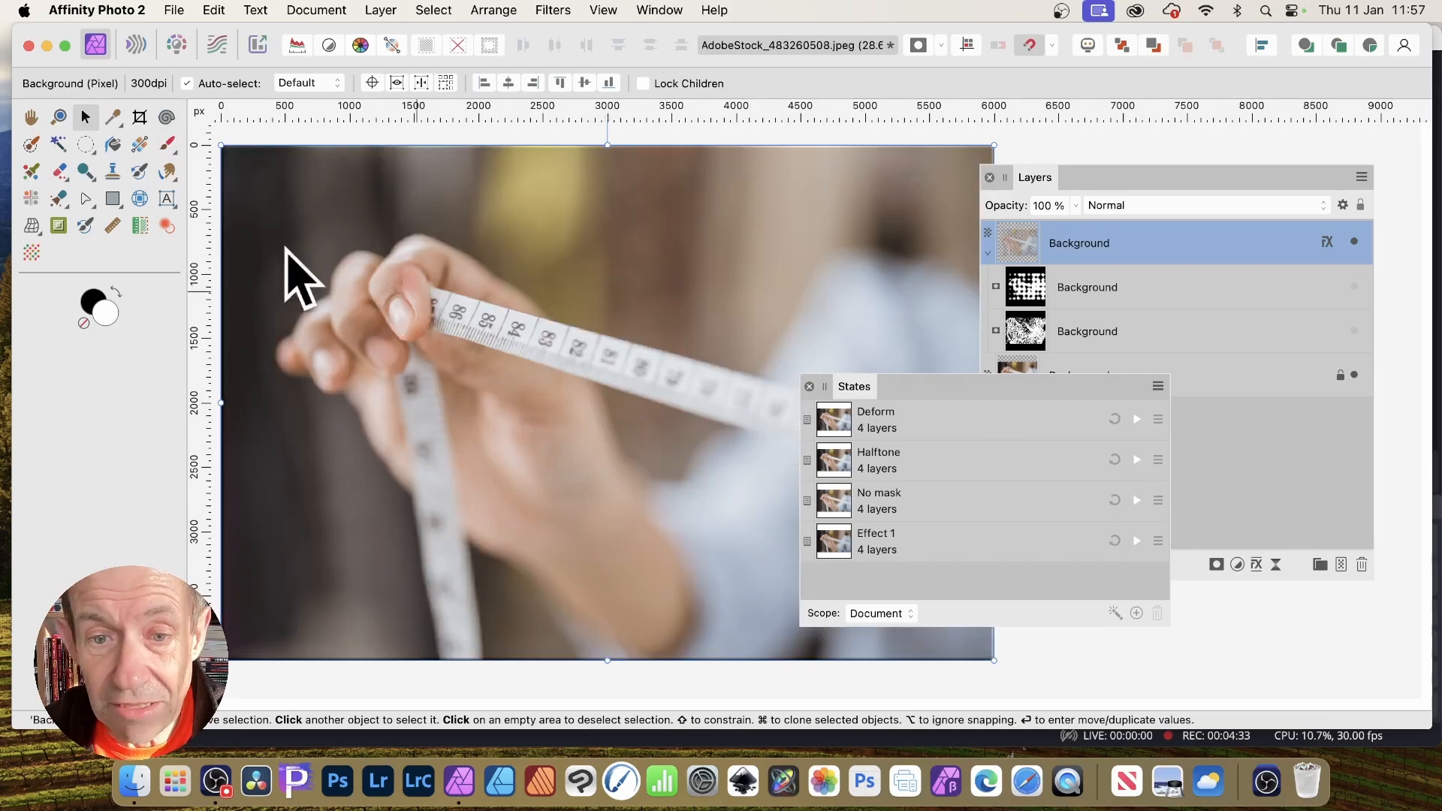
pyautogui.click(1137, 541)
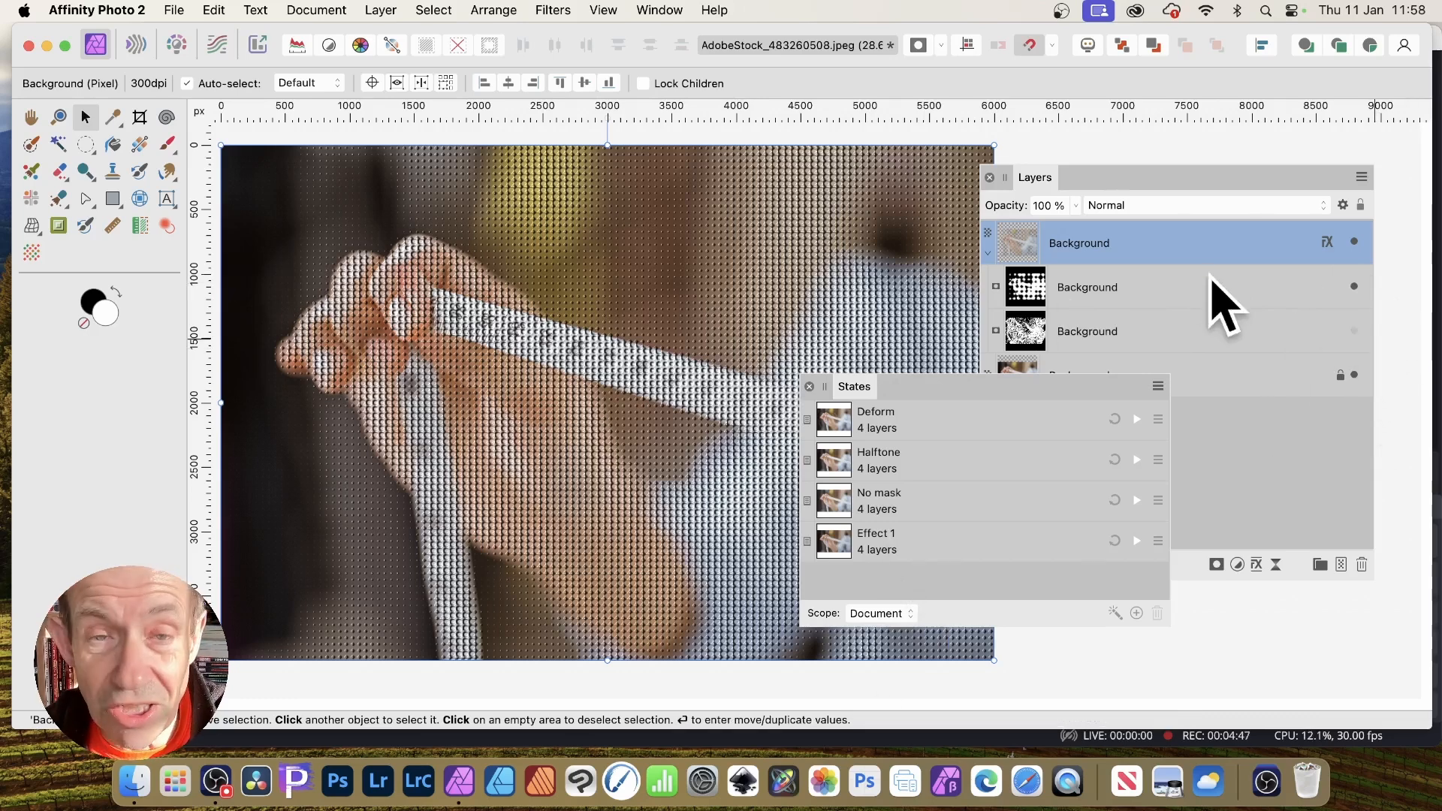
# - Hide the upper halftone mask and show the deformed mask on the top Background layer
pyautogui.click(1353, 286)
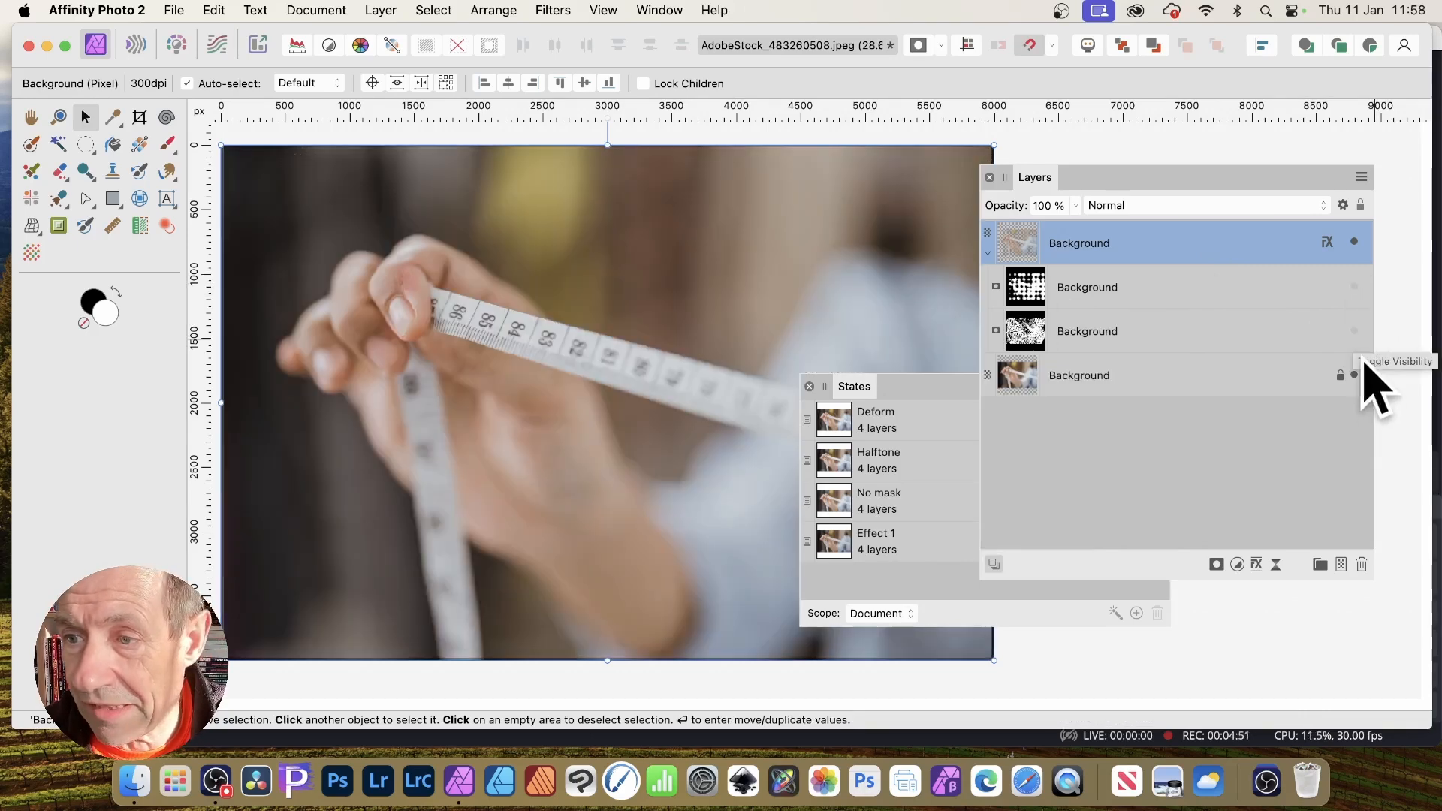
pyautogui.click(1353, 331)
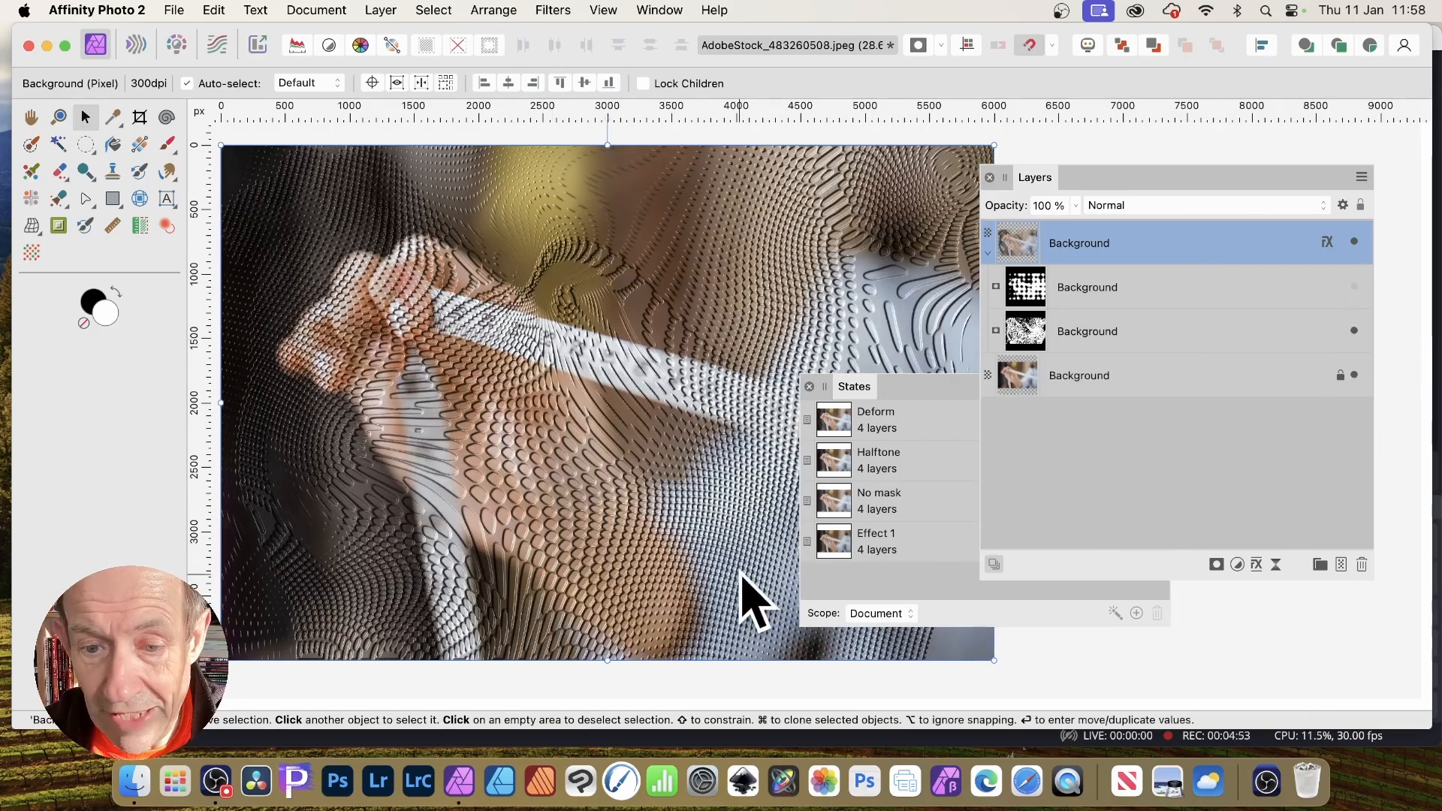
pyautogui.click(1017, 612)
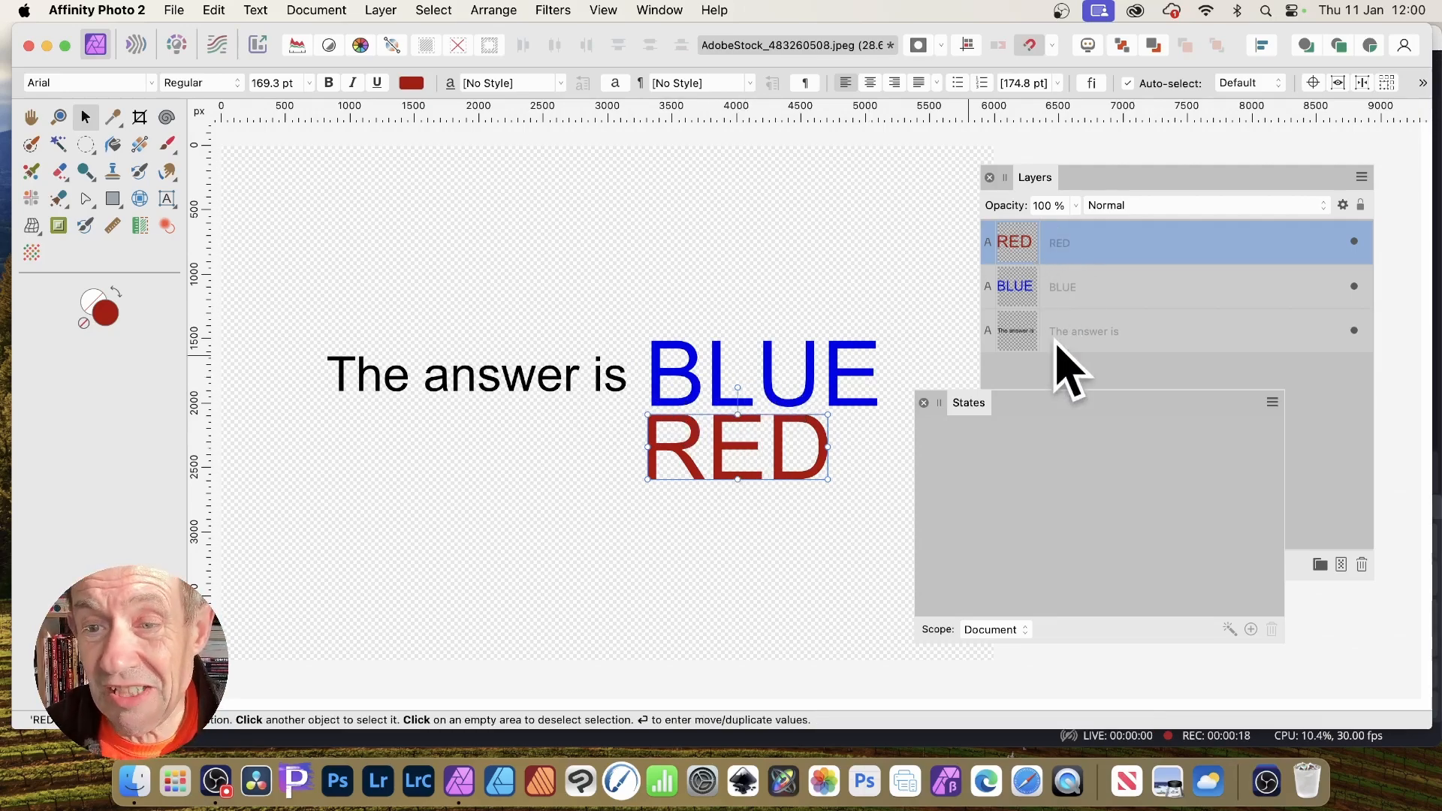
# - Move the RED text up onto the BLUE text beside "The answer is" and hide the RED layer
pyautogui.moveTo(766, 444); pyautogui.dragTo(763, 375)
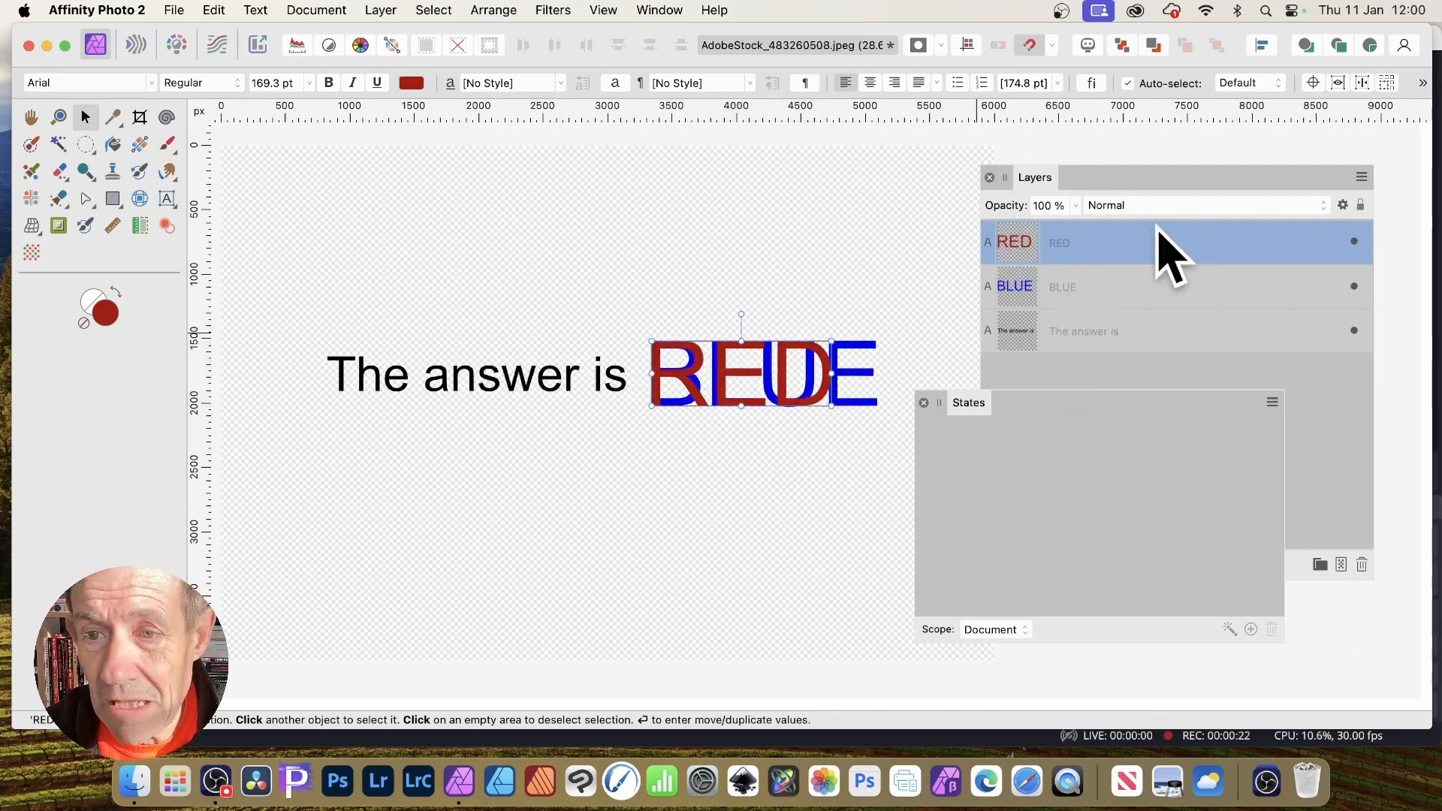
pyautogui.moveTo(951, 407); pyautogui.dragTo(844, 442)
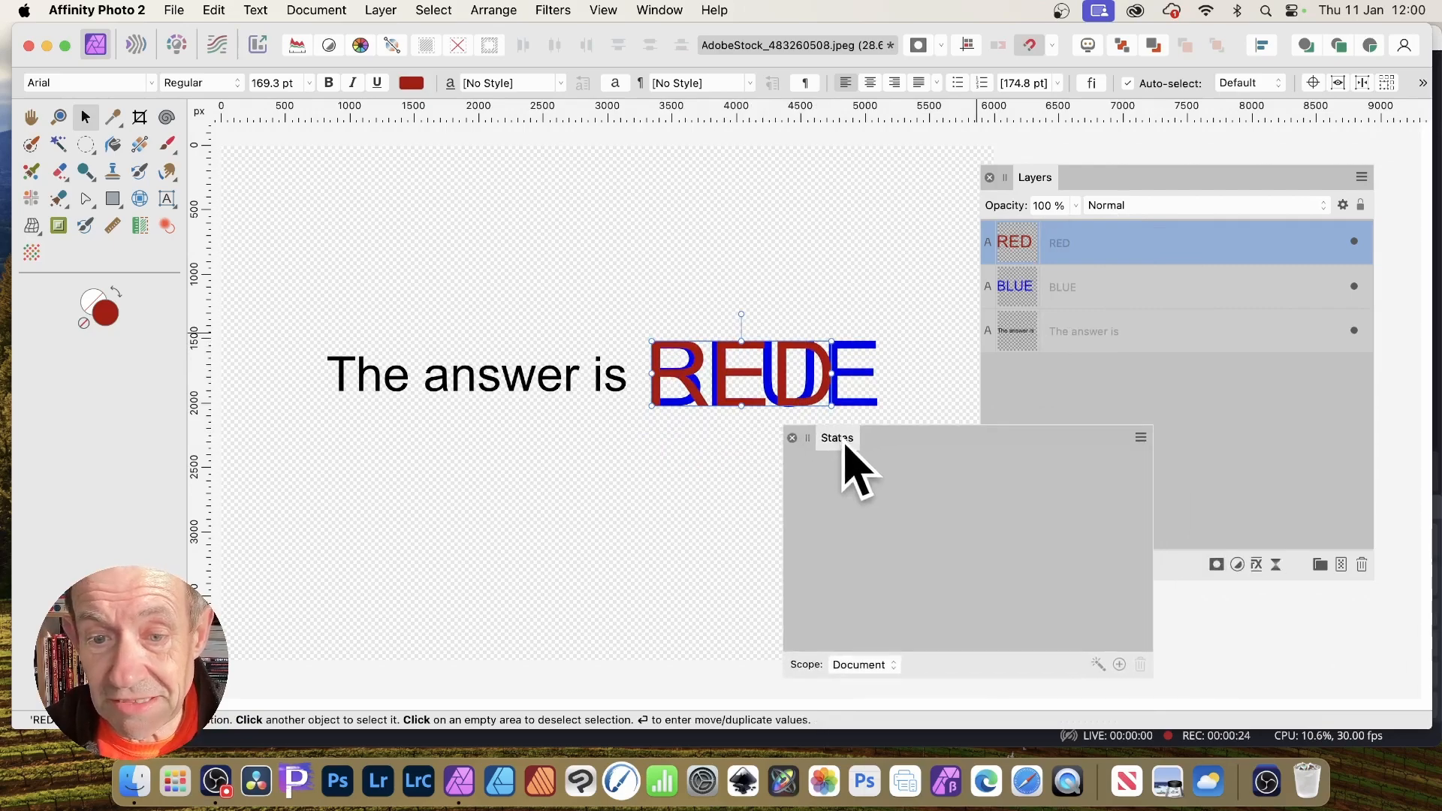
pyautogui.click(1354, 242)
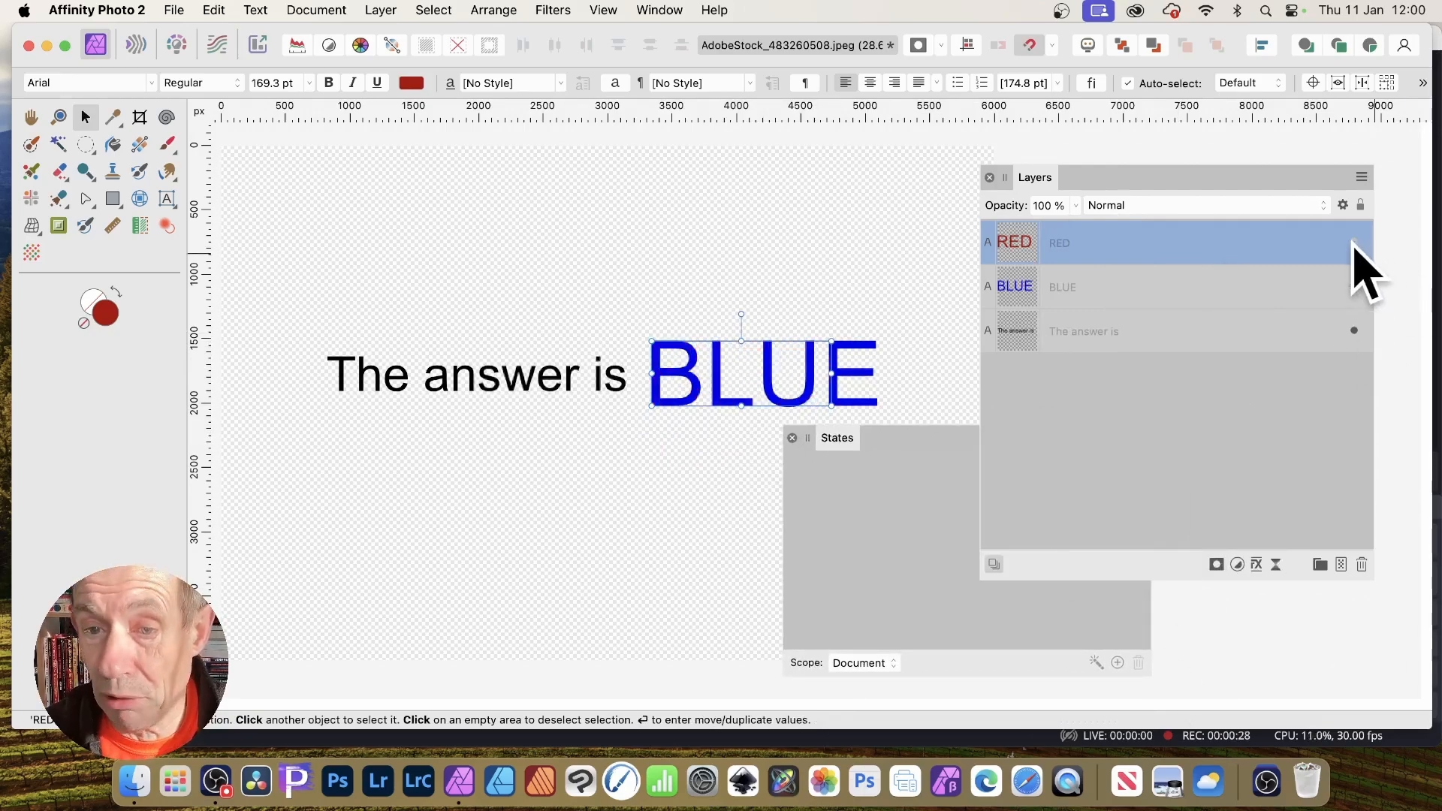
# - Capture the document showing the BLUE text as a state named Blue
pyautogui.click(1117, 662)
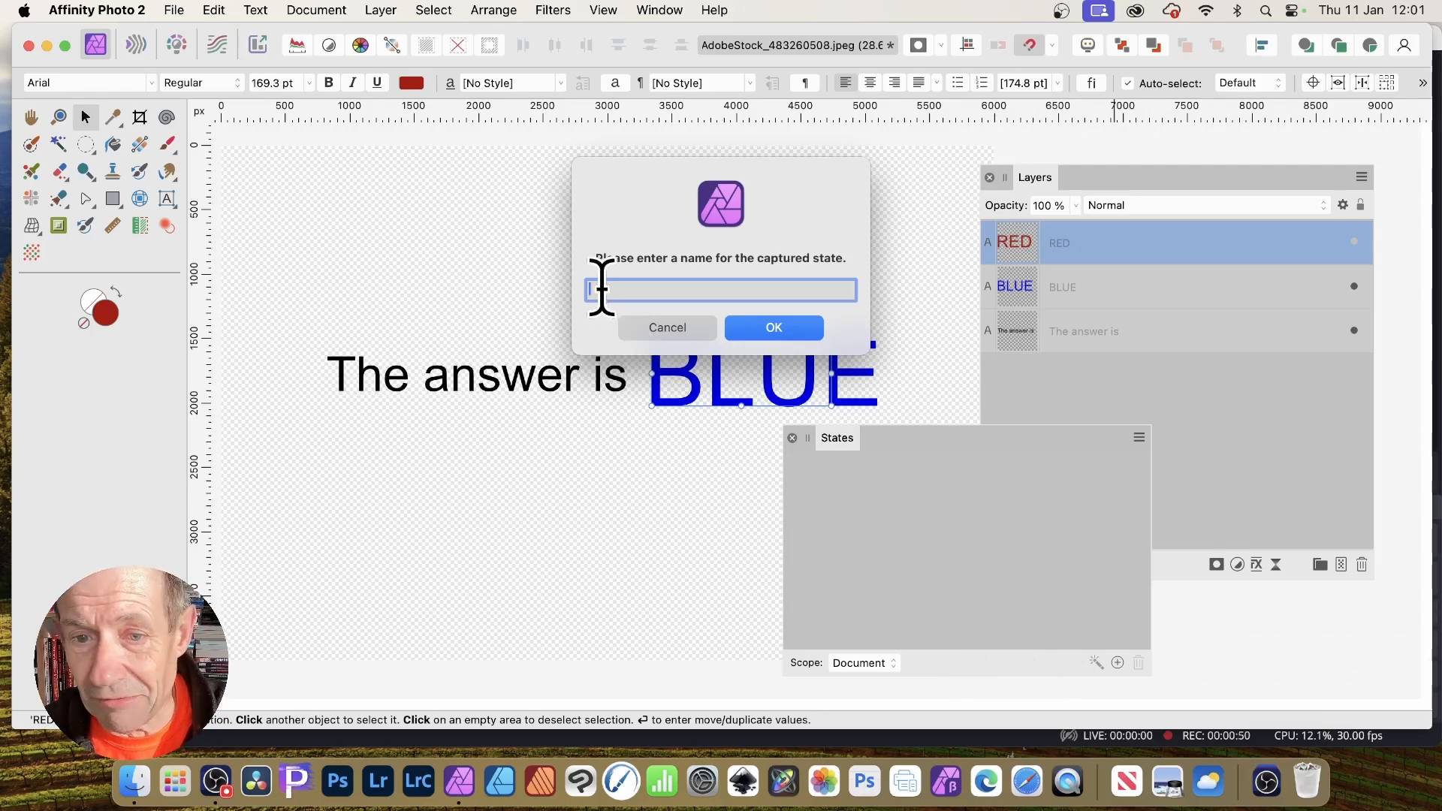
pyautogui.write('Blue')
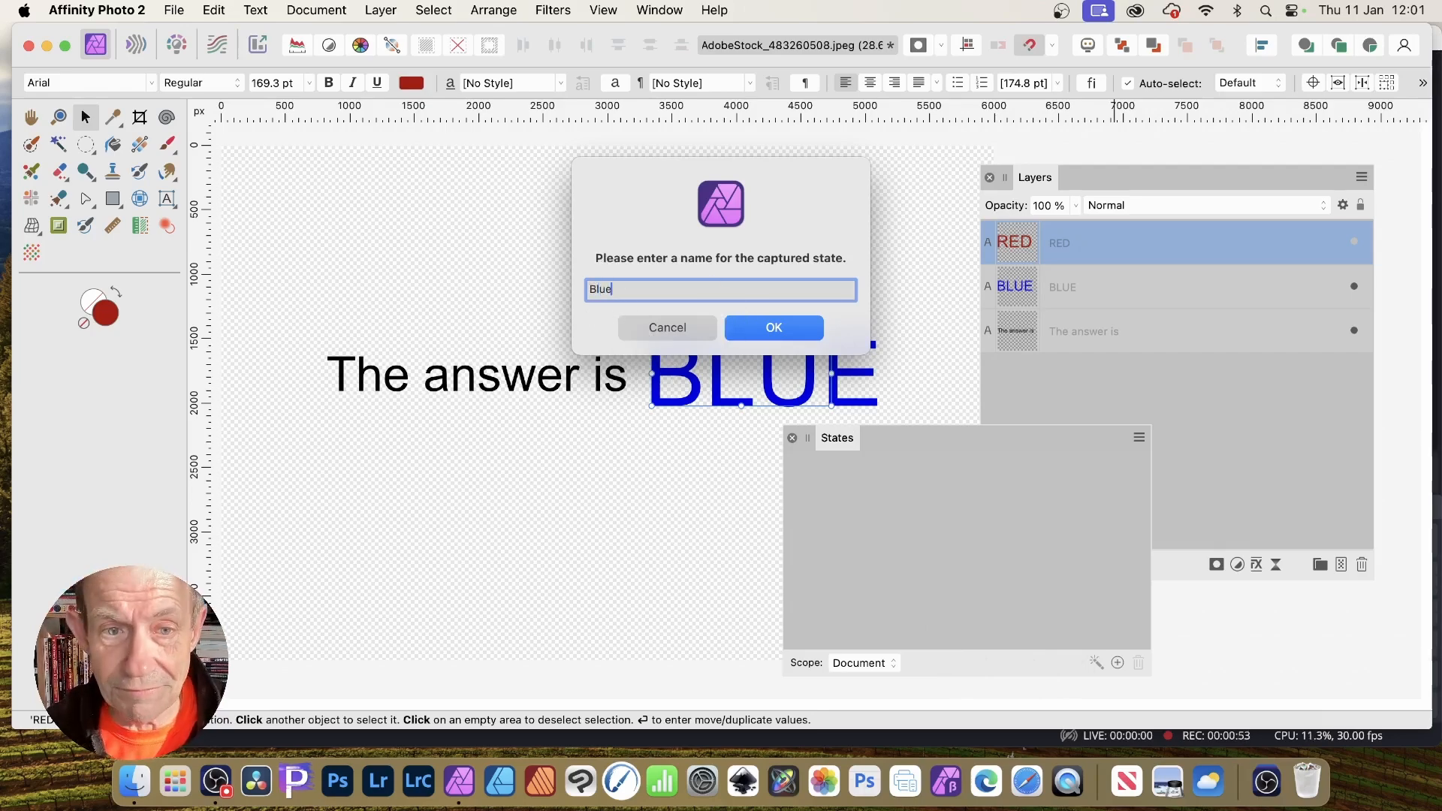
pyautogui.click(781, 334)
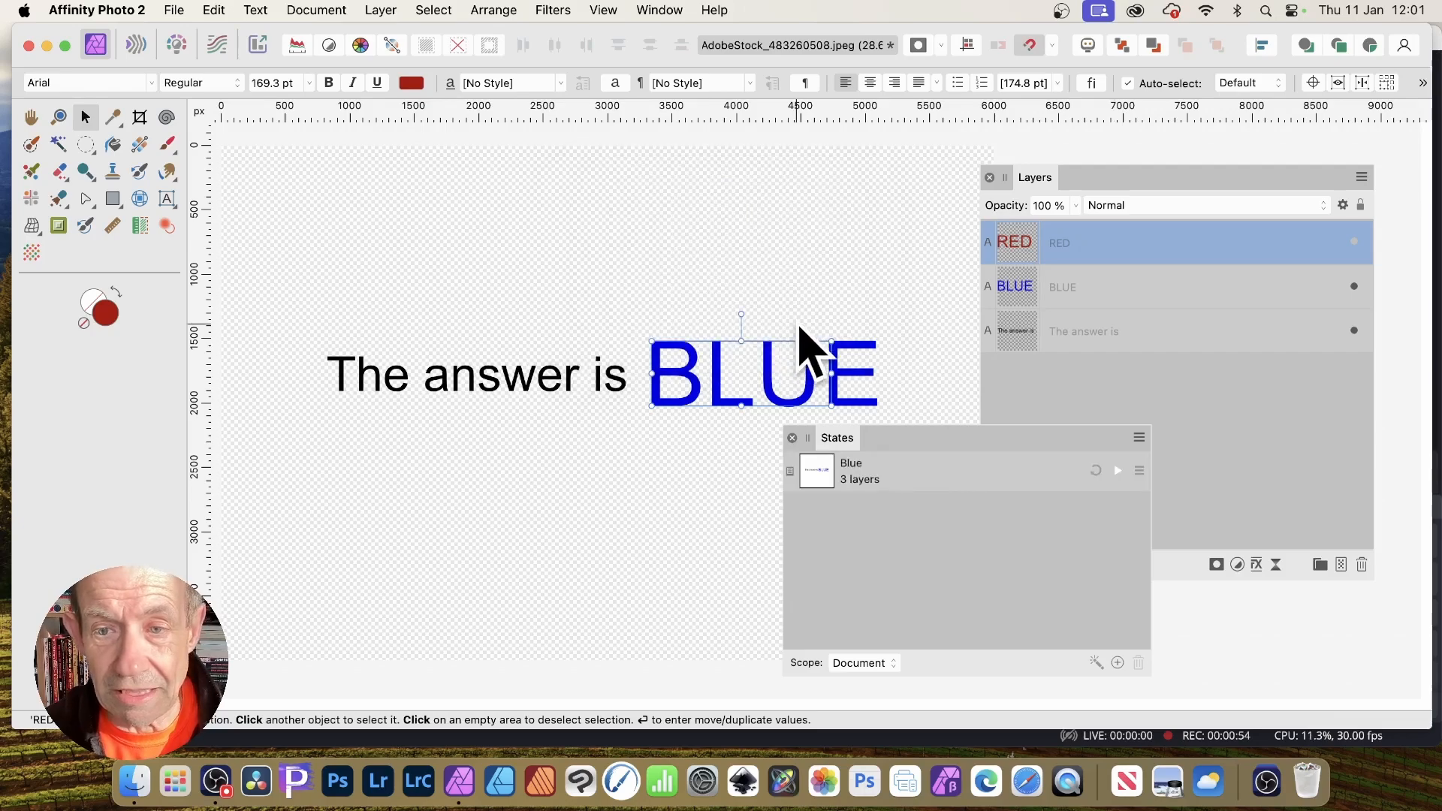
# - Show the RED layer, hide the BLUE layer, and capture the document as a state named Red
pyautogui.click(1354, 241)
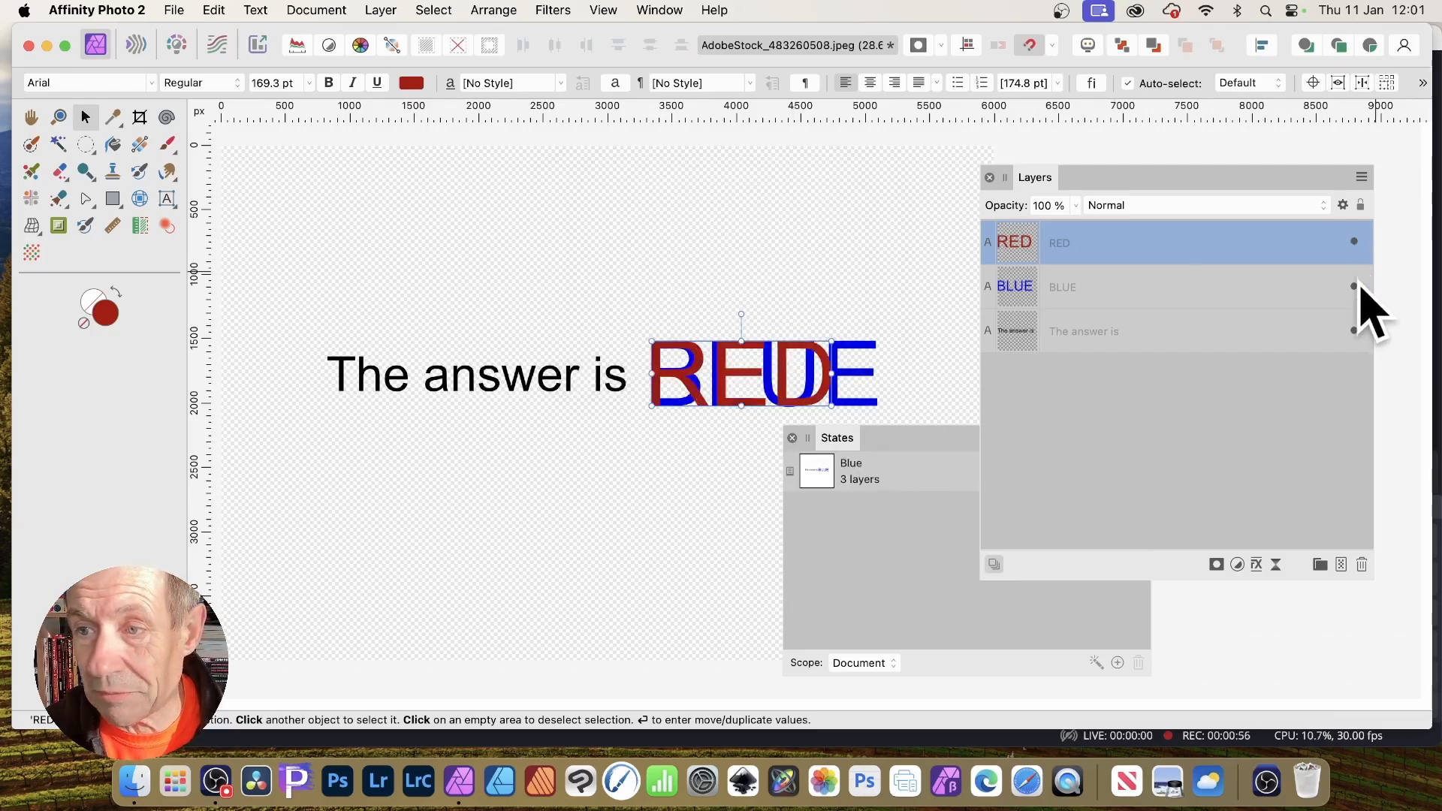
pyautogui.click(1354, 286)
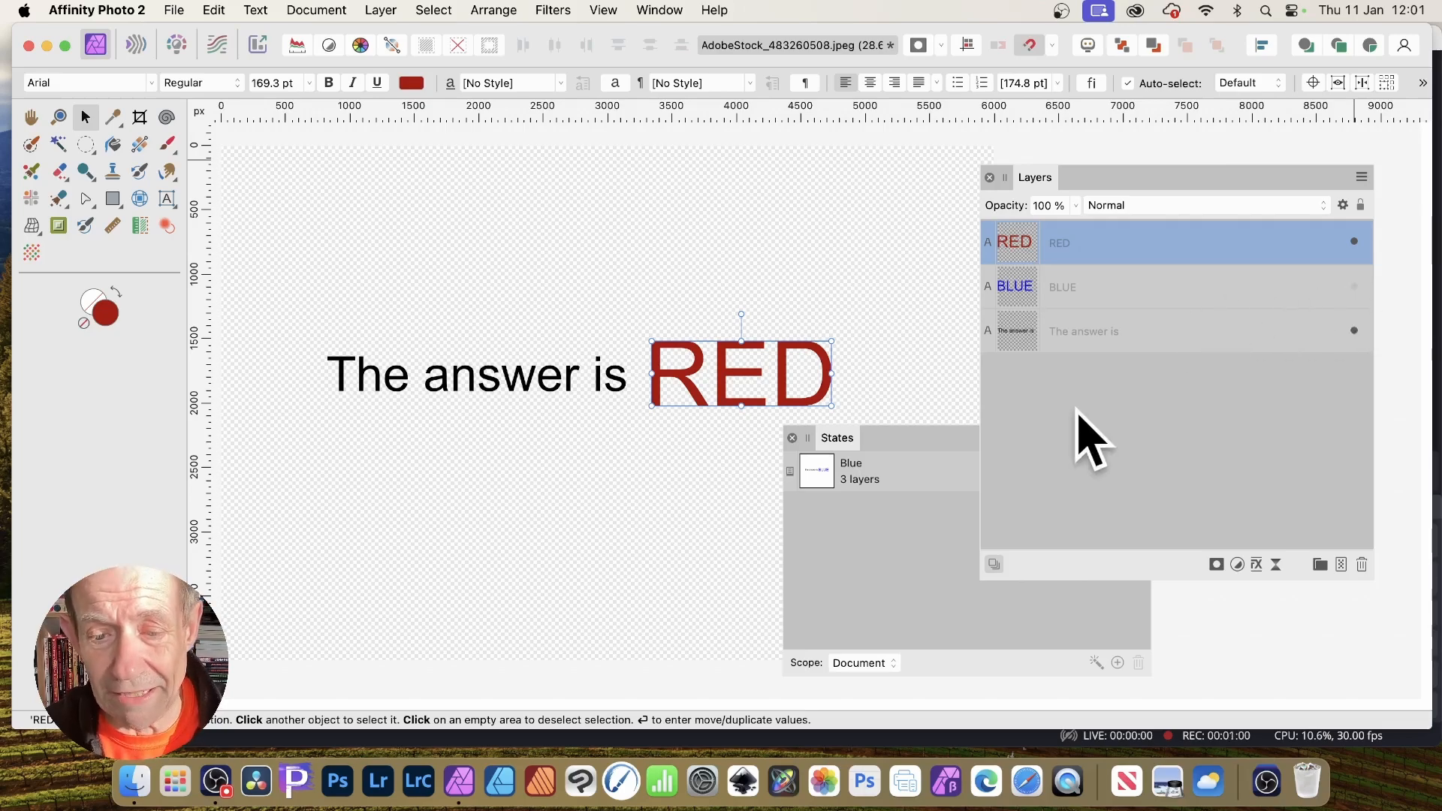
pyautogui.click(1118, 667)
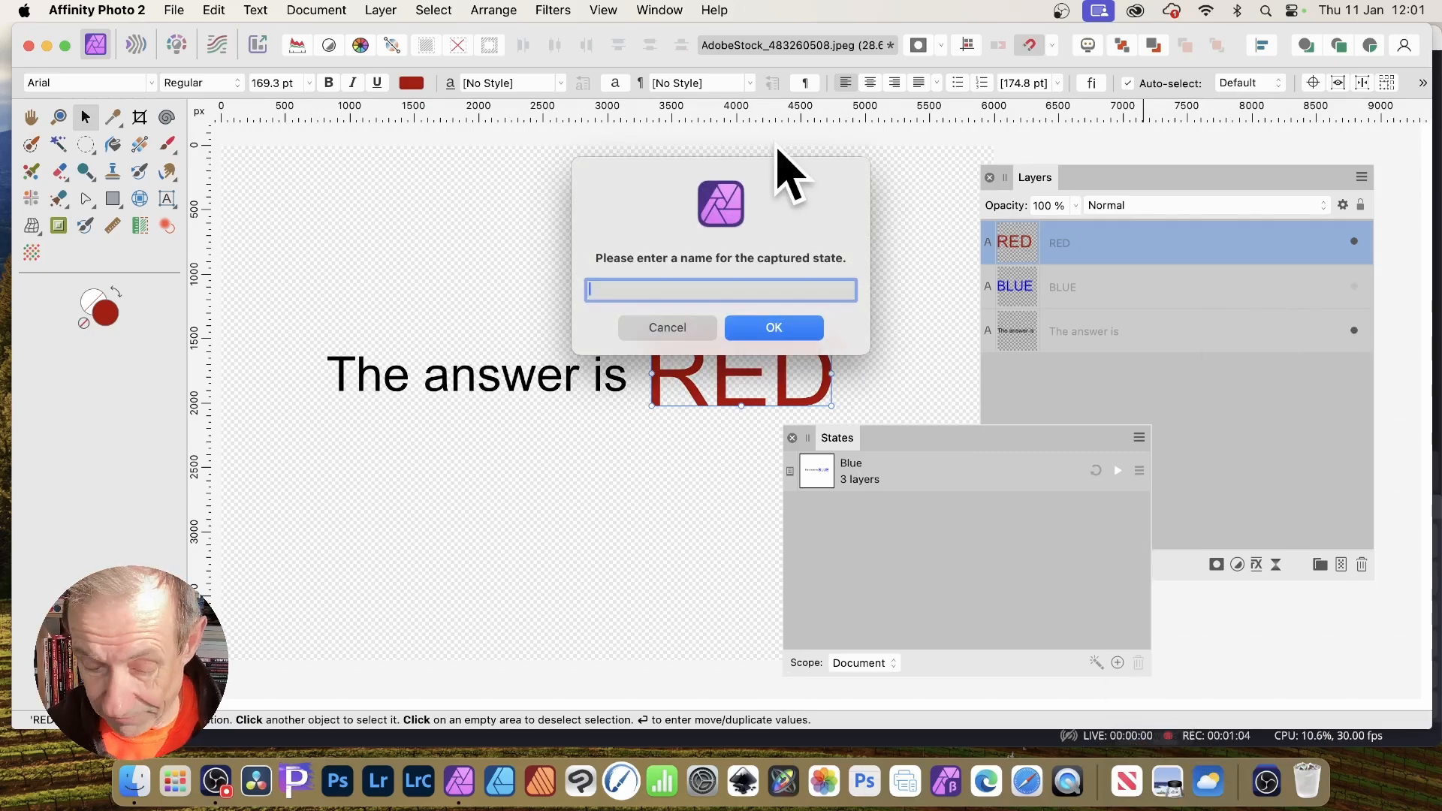
pyautogui.write('Red')
pyautogui.click(762, 329)
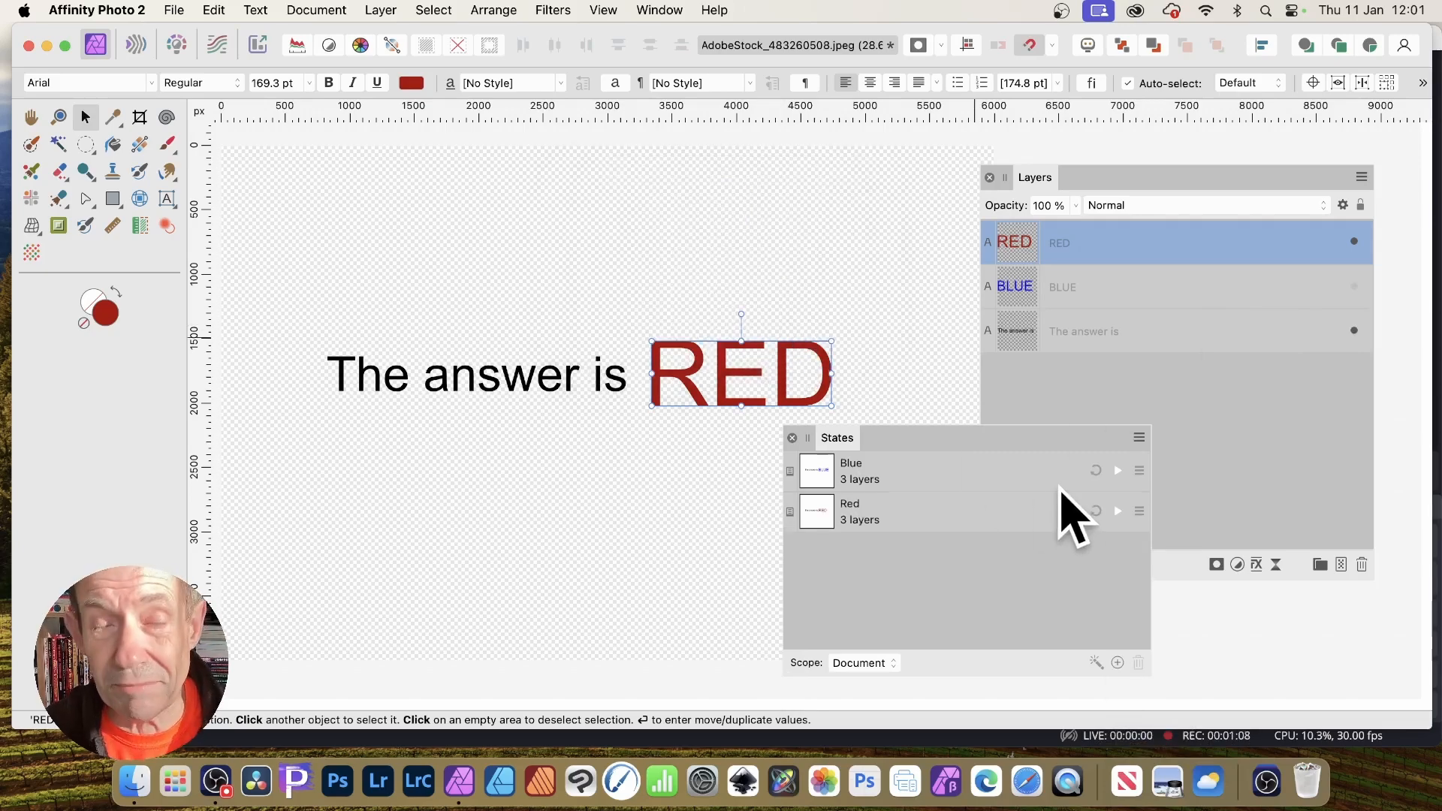
# - Apply the Blue state followed by the Red state to compare the two text variants
pyautogui.click(1120, 471)
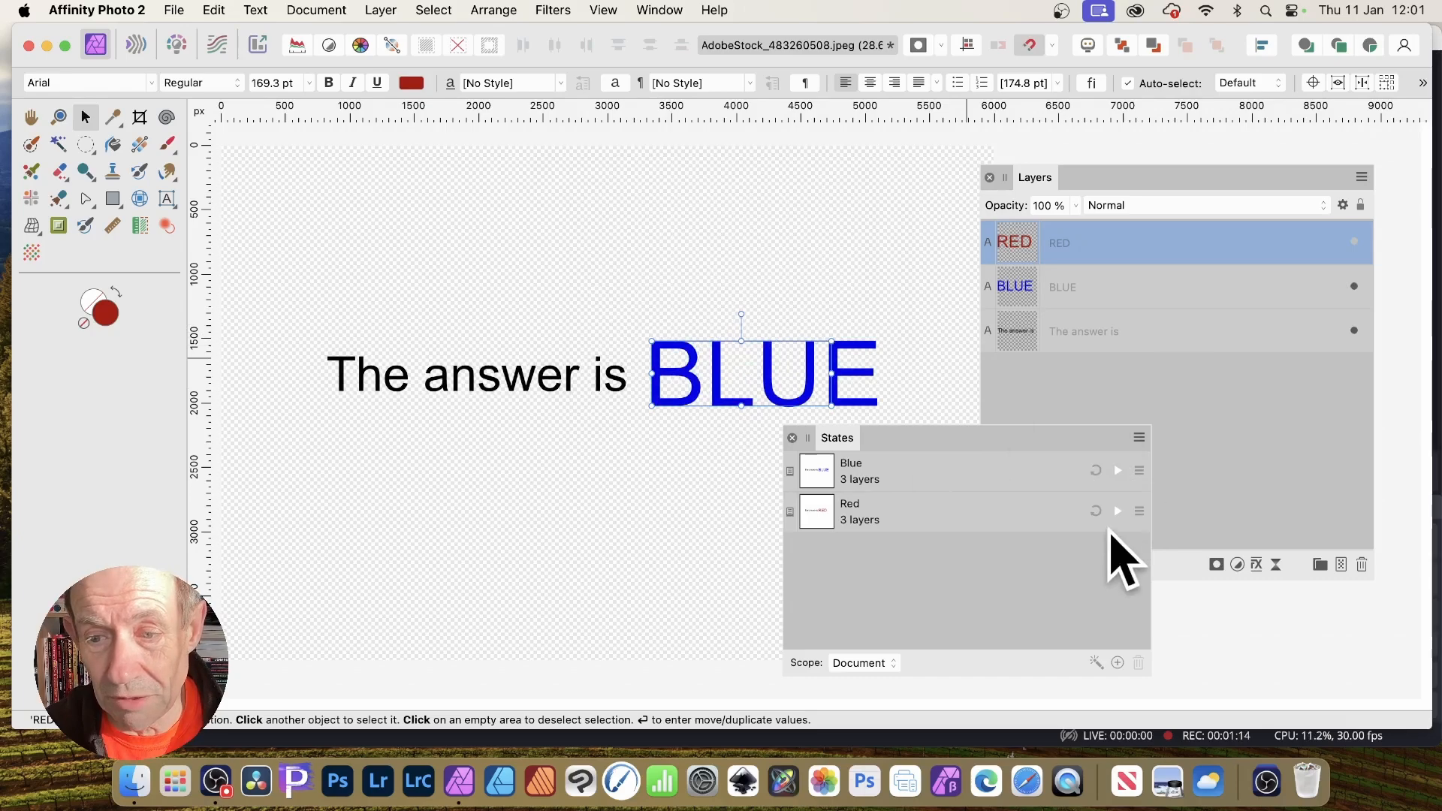
pyautogui.click(1118, 512)
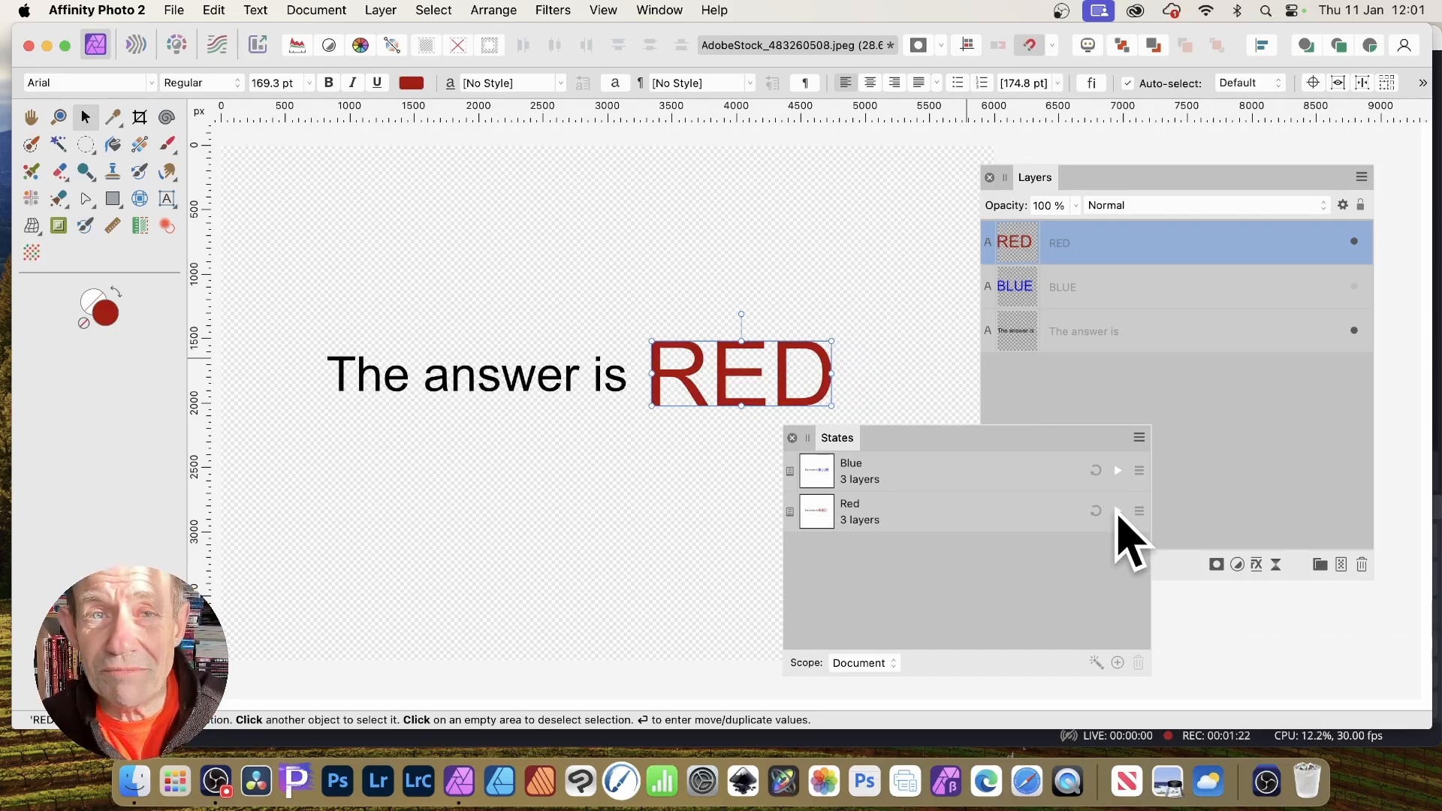
# - Select the "The answer is" and RED texts together and change their font to Apertura
pyautogui.moveTo(259, 251); pyautogui.dragTo(1081, 510)
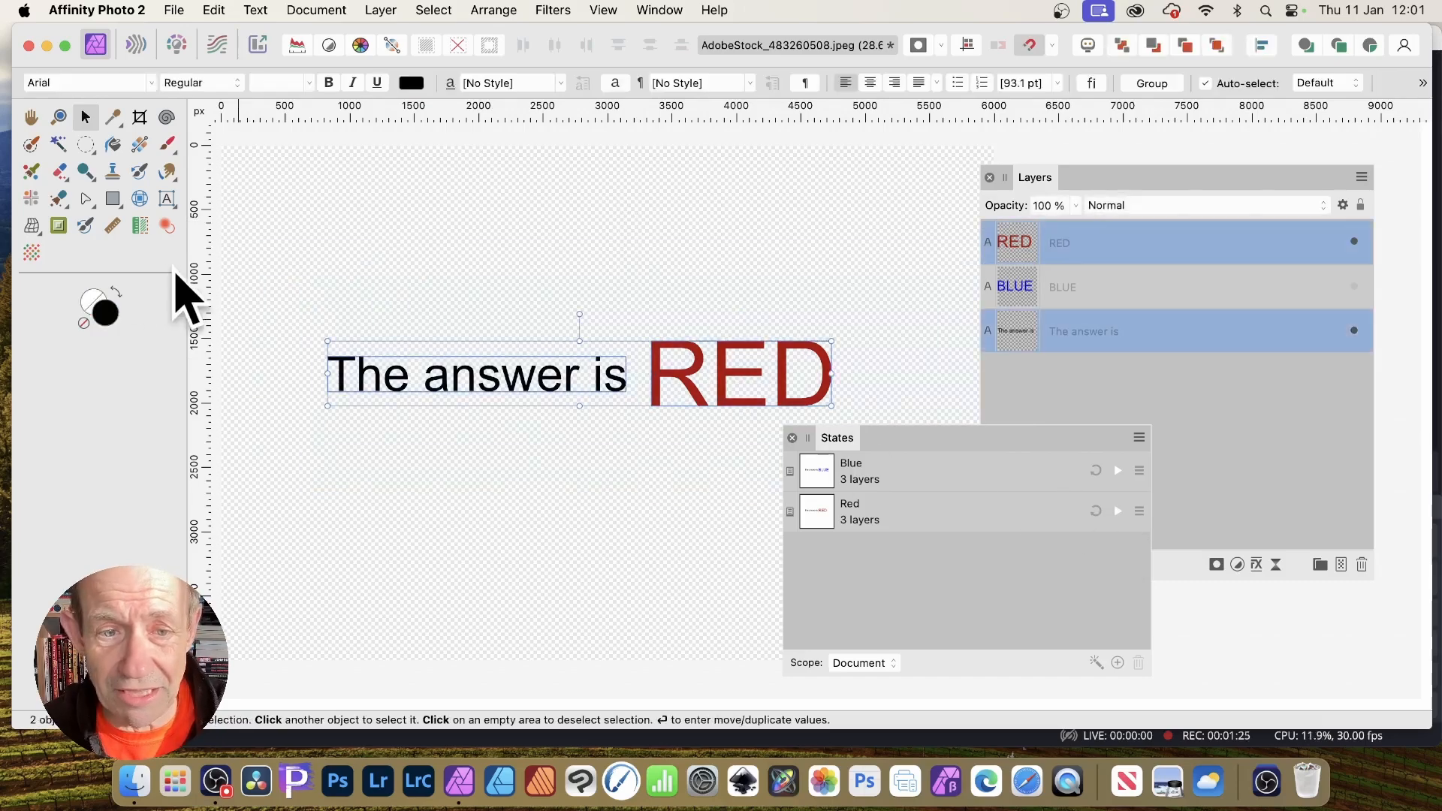
pyautogui.click(153, 84)
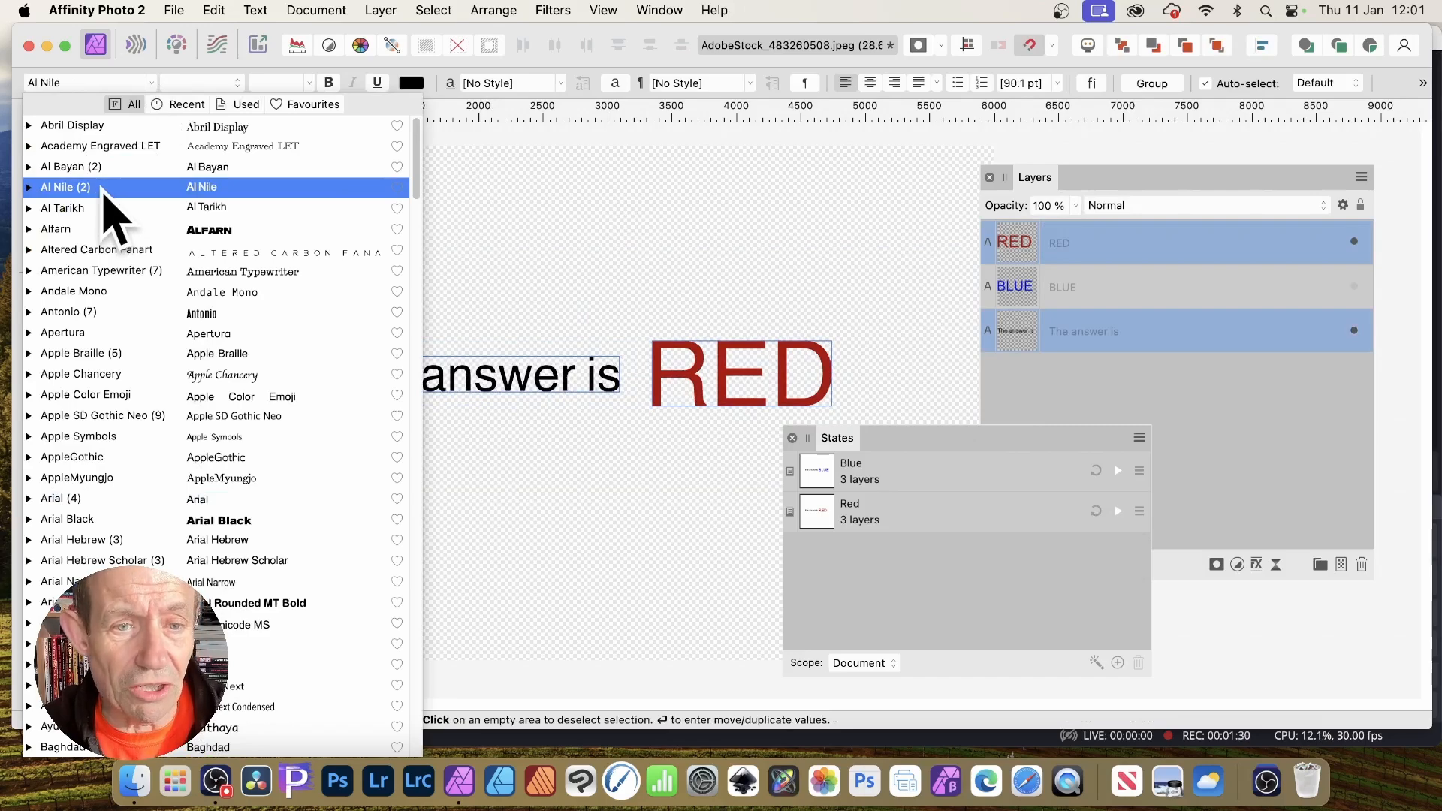
pyautogui.click(73, 336)
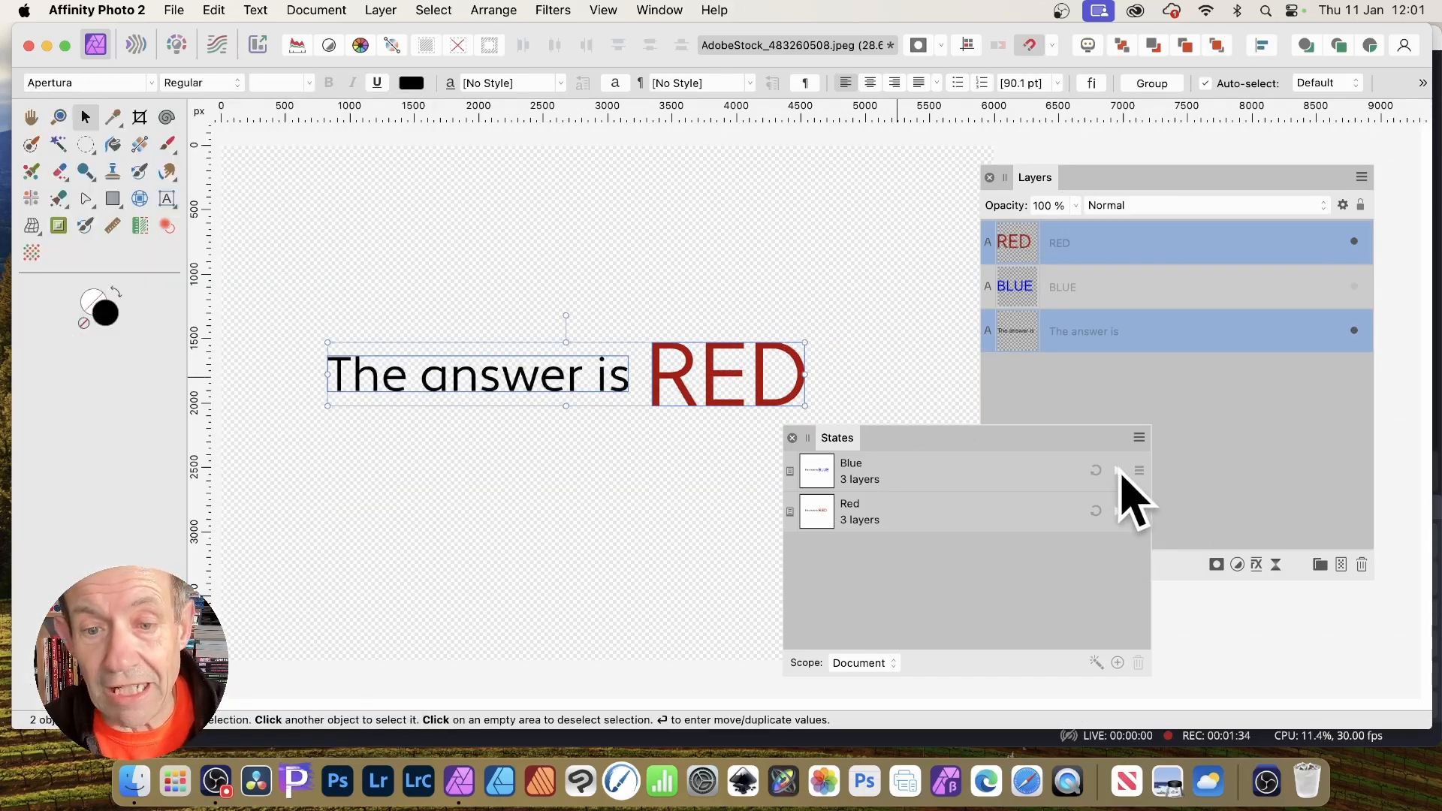
# - Apply the Blue and Red states in turn to check the font change, and open the Blue state's change options
pyautogui.click(1119, 471)
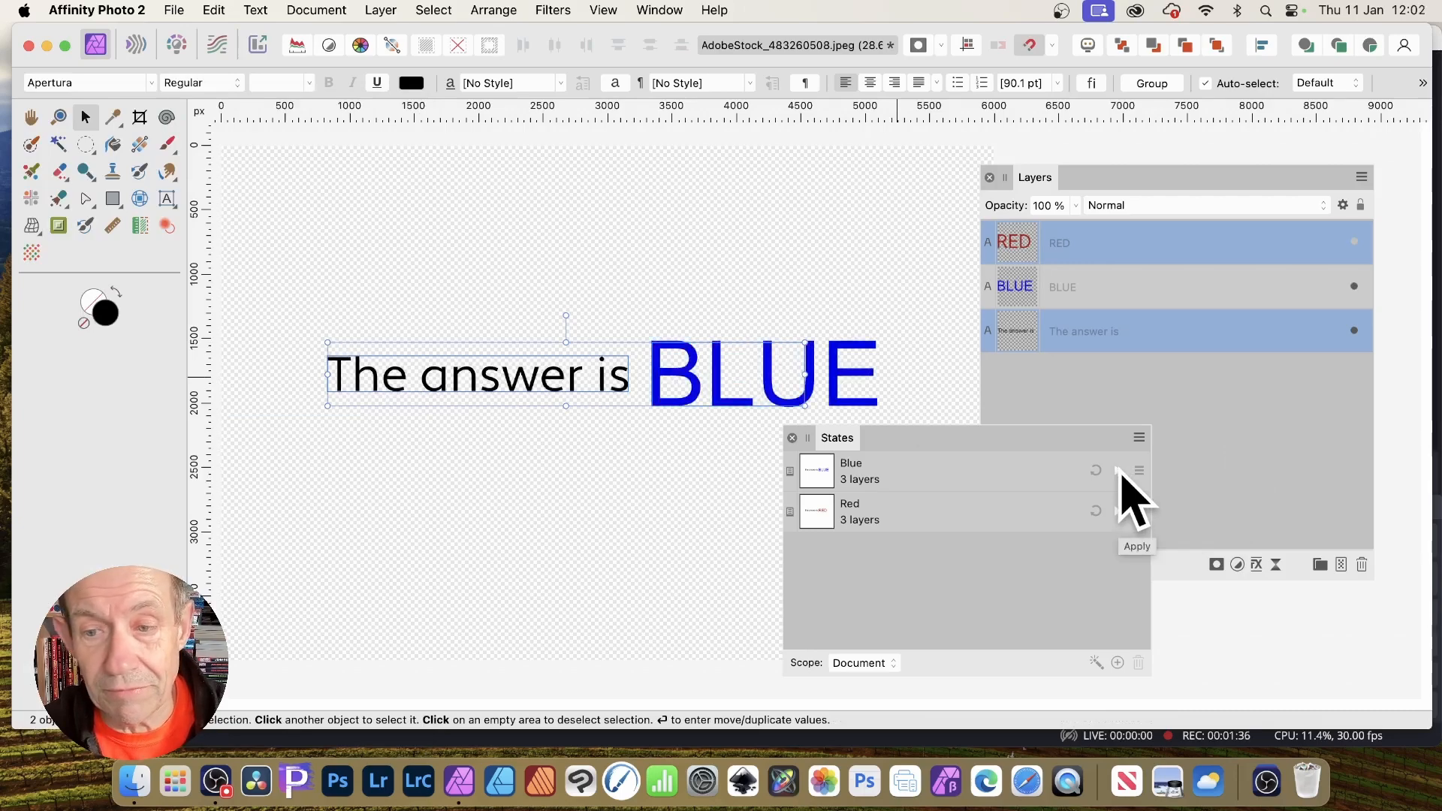
pyautogui.click(1118, 512)
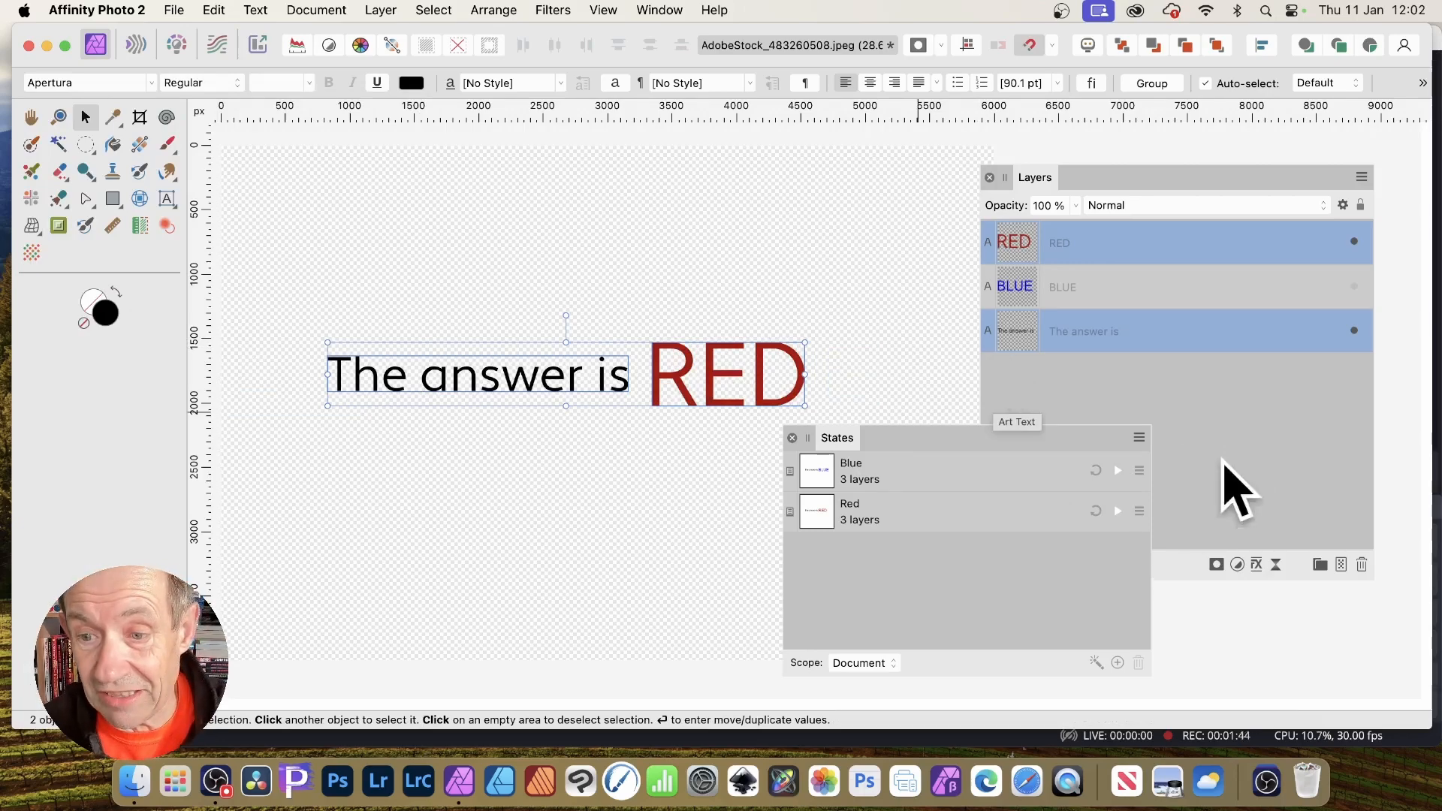
pyautogui.click(1139, 472)
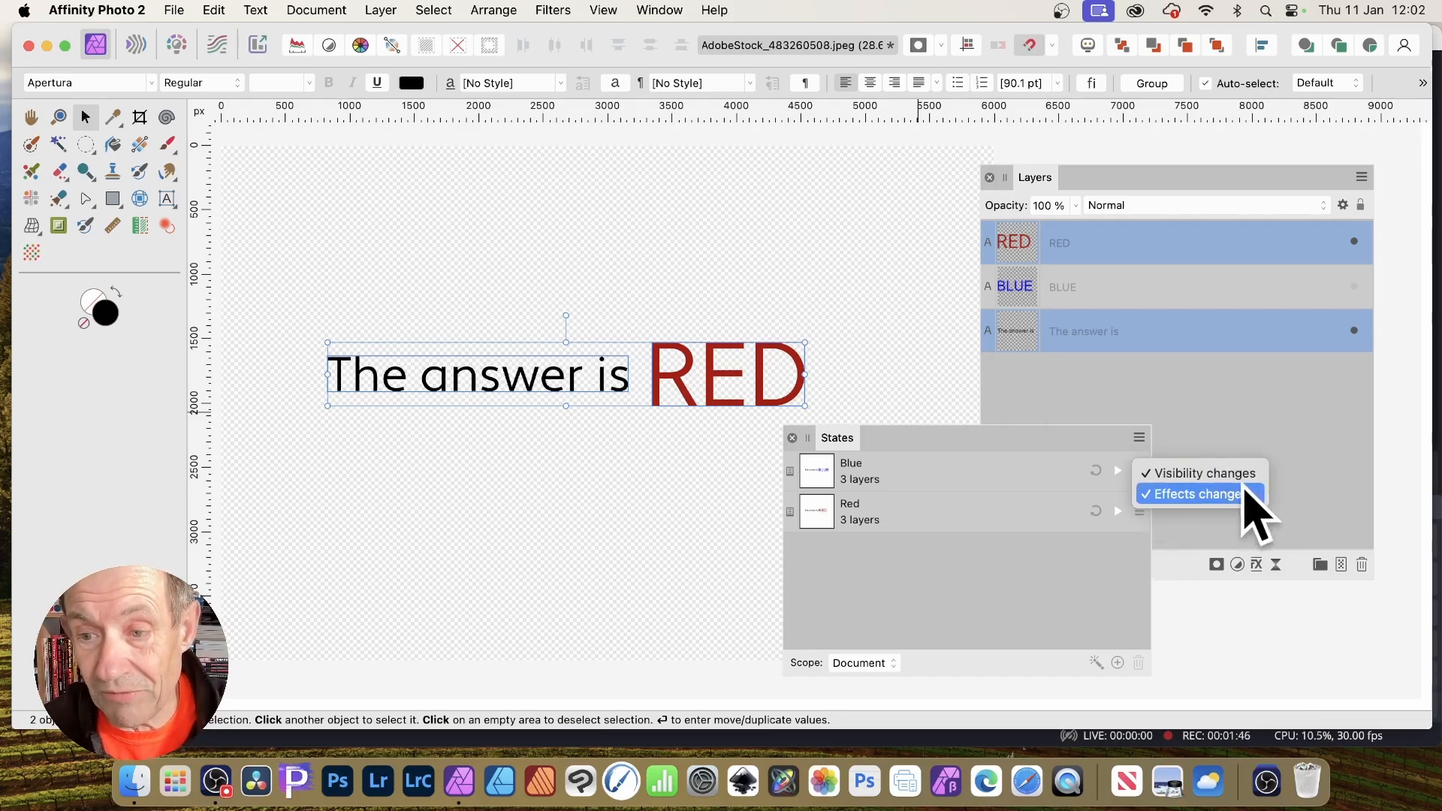